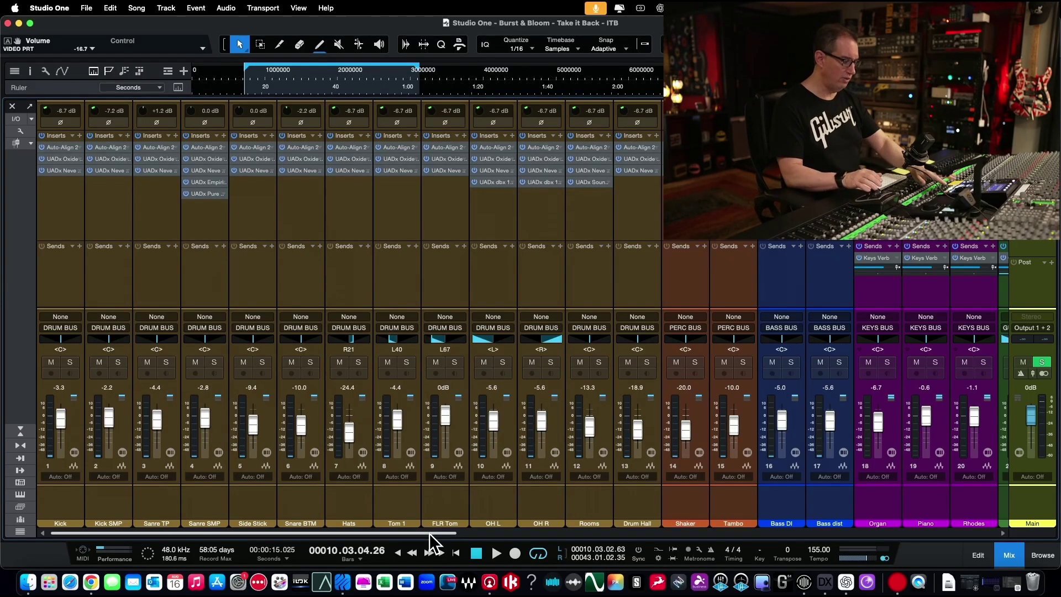
- Play the mix from the loop section and raise the LD VOX BUS fader to -1.7 dB before stopping playback
{"action": "key", "text": "space"}
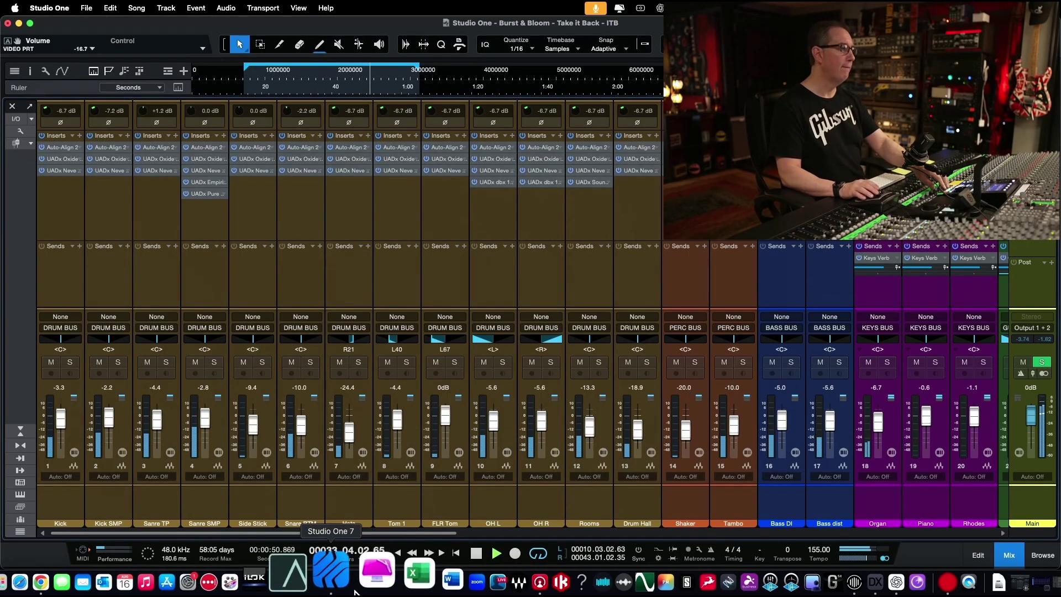
{"action": "left_click_drag", "start_coordinate": [366, 532], "coordinate": [691, 509]}
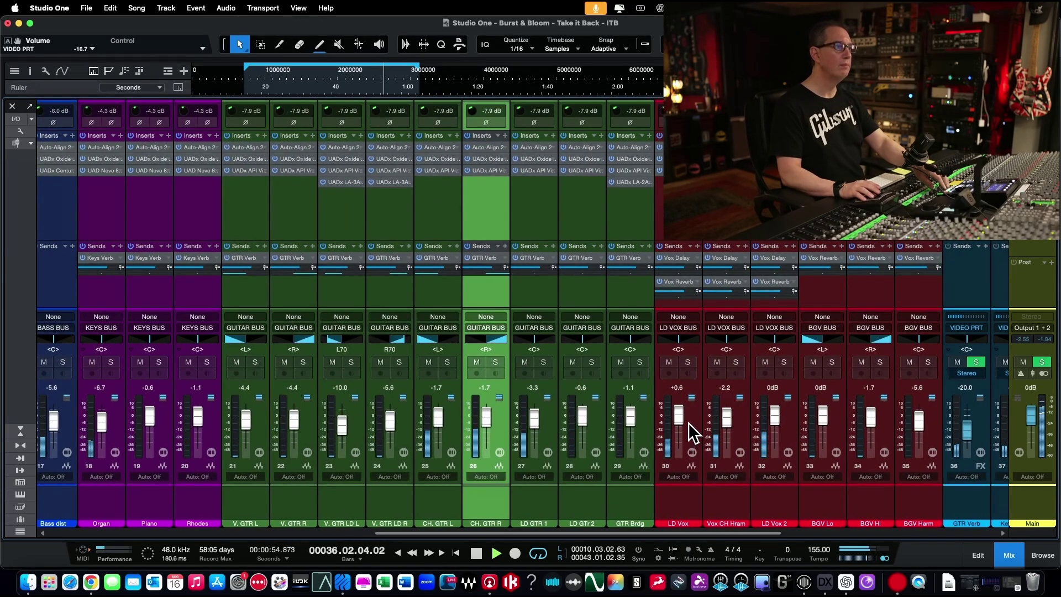
{"action": "left_click_drag", "start_coordinate": [728, 533], "coordinate": [957, 529]}
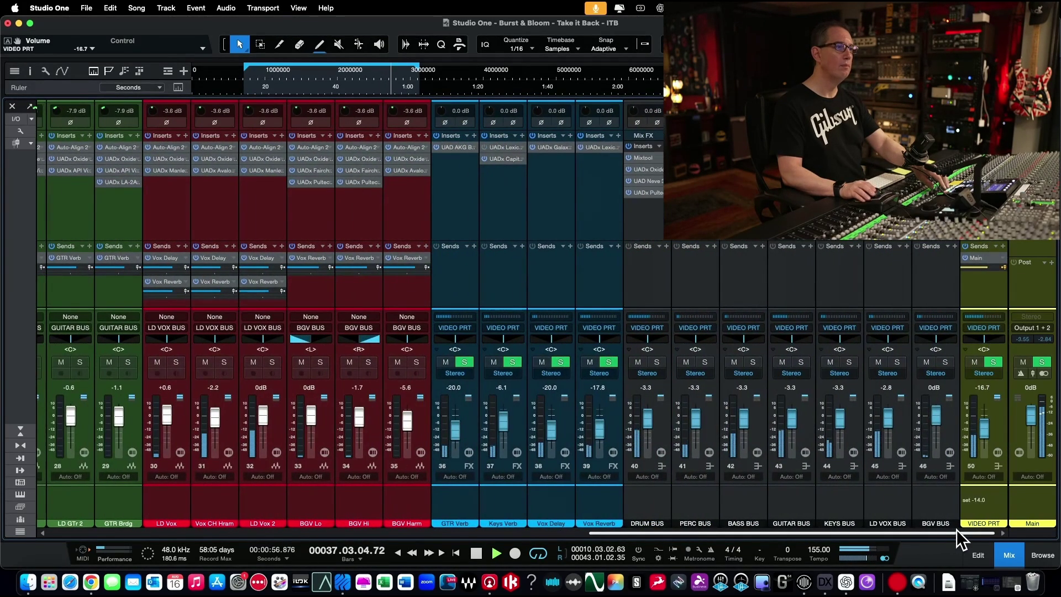
{"action": "left_click_drag", "start_coordinate": [893, 421], "coordinate": [890, 419]}
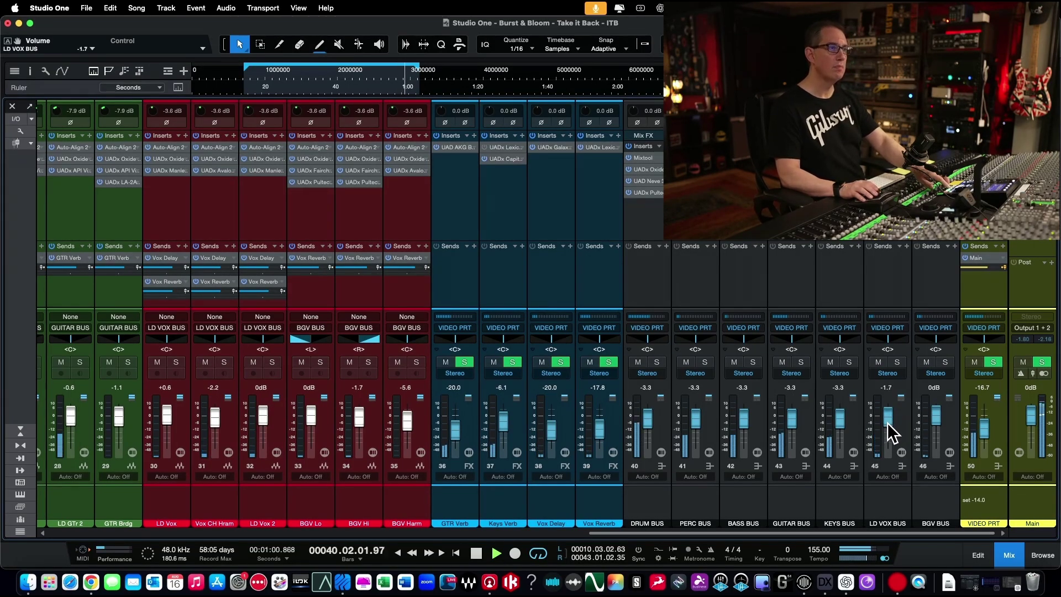
{"action": "key", "text": "space"}
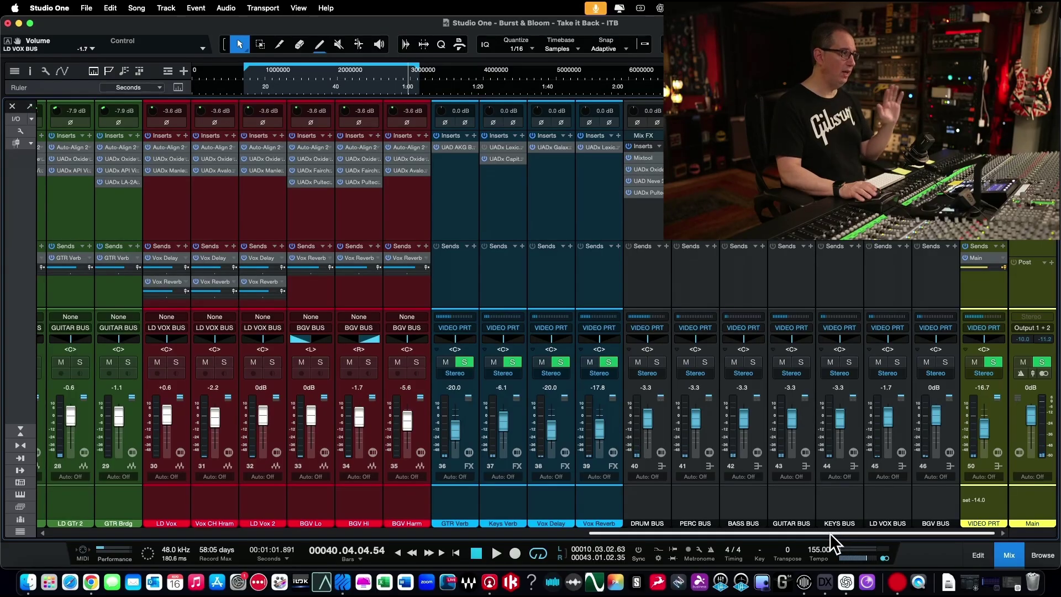
- Return the playhead to the loop start, solo the Sanre SMP channel and open its UADx Pure Plate Reverb 2 insert
{"action": "left_click_drag", "start_coordinate": [830, 532], "coordinate": [238, 520]}
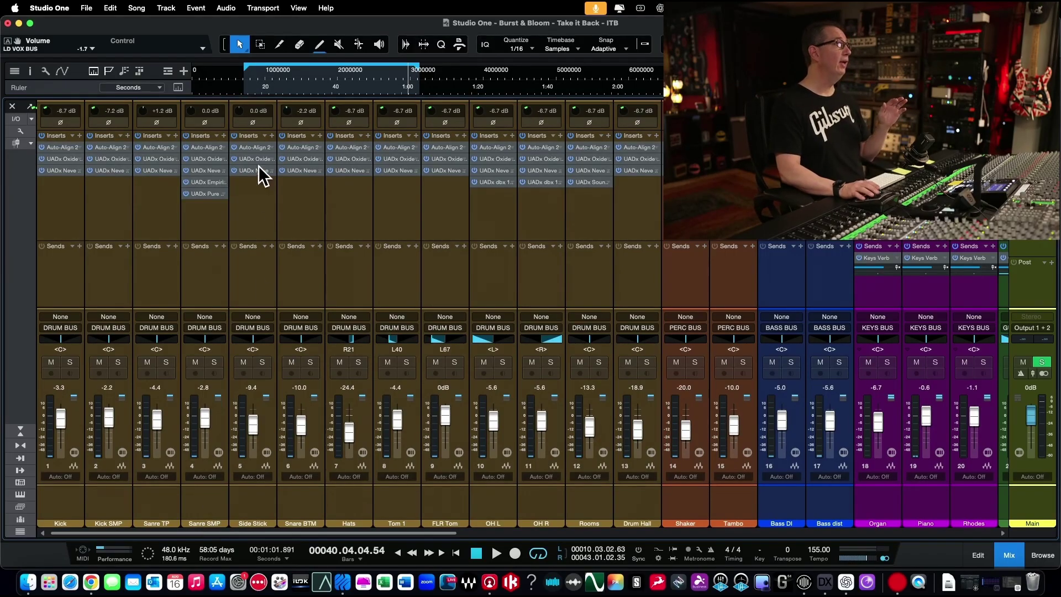
{"action": "left_click", "coordinate": [245, 76]}
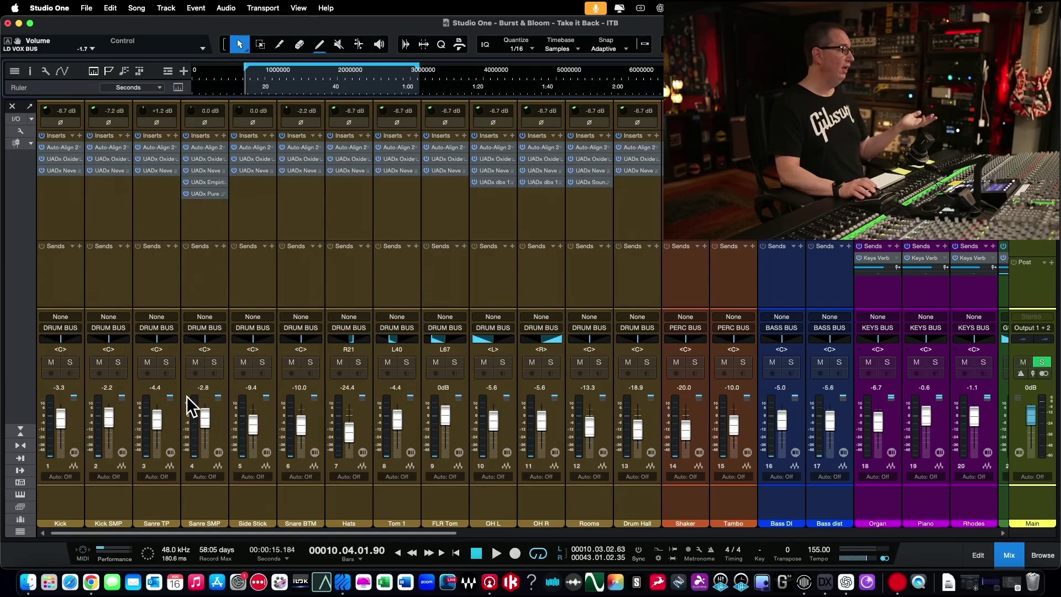
{"action": "left_click", "coordinate": [195, 288]}
{"action": "left_click", "coordinate": [163, 281]}
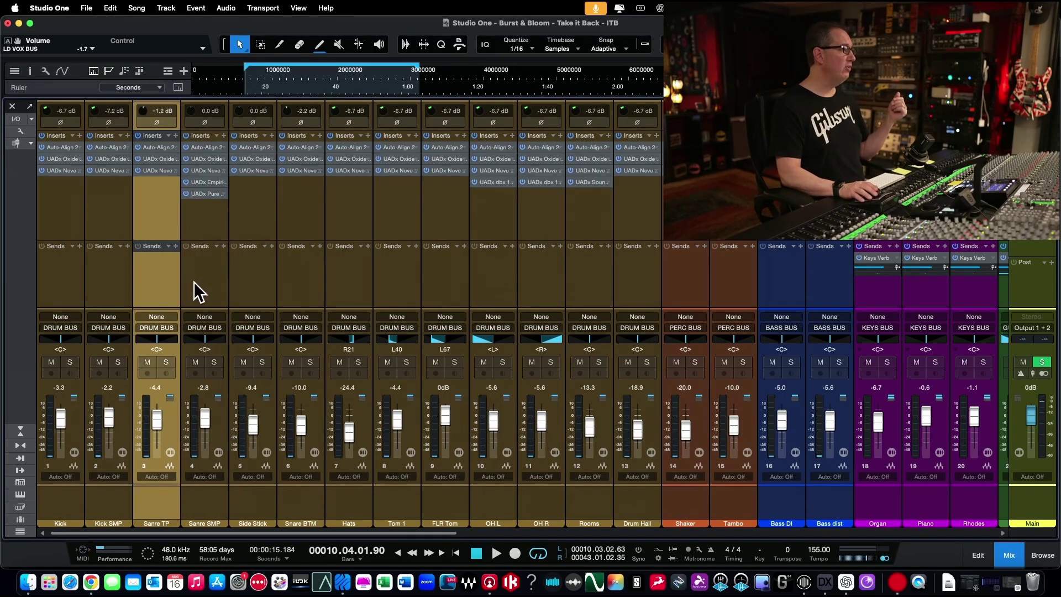
{"action": "left_click", "coordinate": [193, 281]}
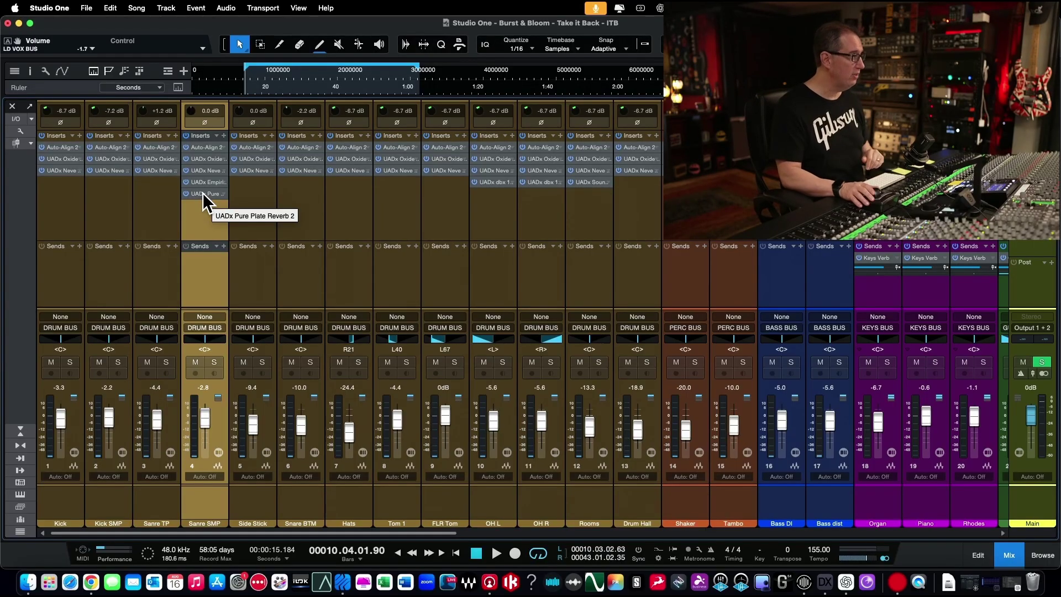
{"action": "left_click", "coordinate": [214, 362]}
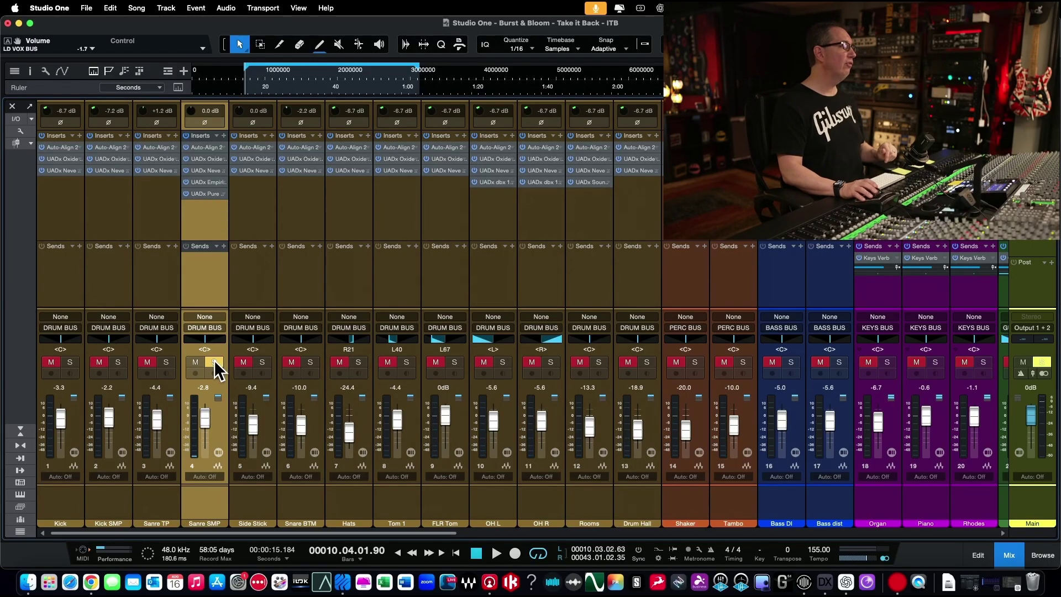
{"action": "left_click", "coordinate": [208, 194]}
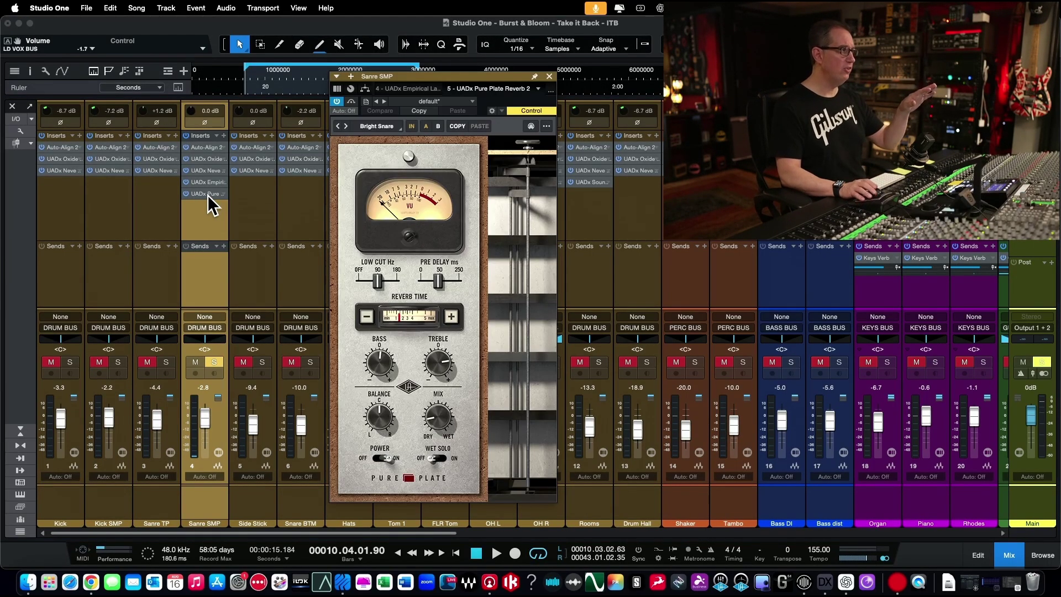
{"action": "left_click_drag", "start_coordinate": [379, 75], "coordinate": [301, 71]}
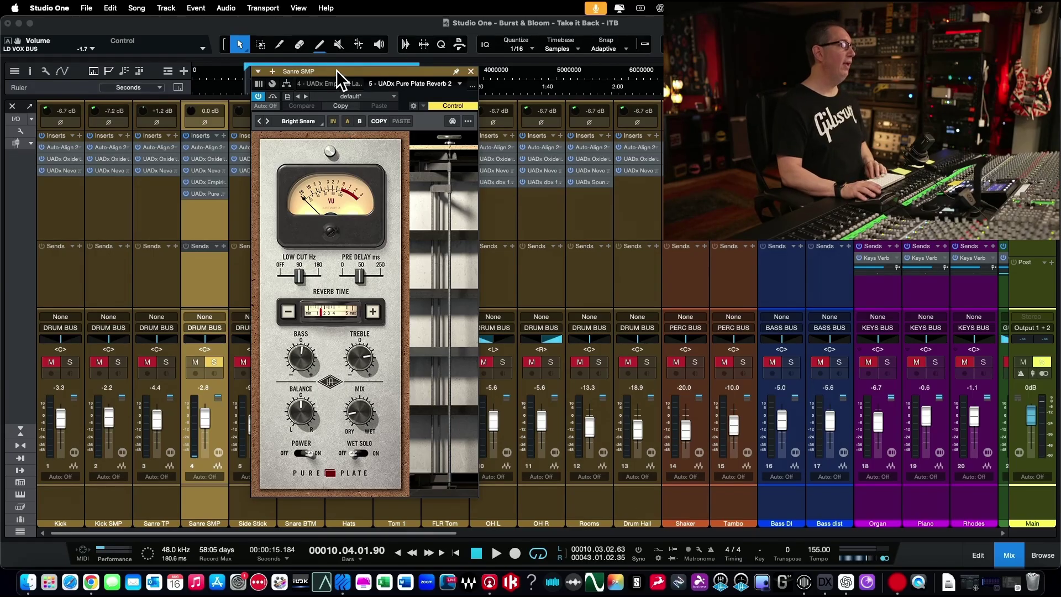
{"action": "left_click_drag", "start_coordinate": [336, 69], "coordinate": [330, 72]}
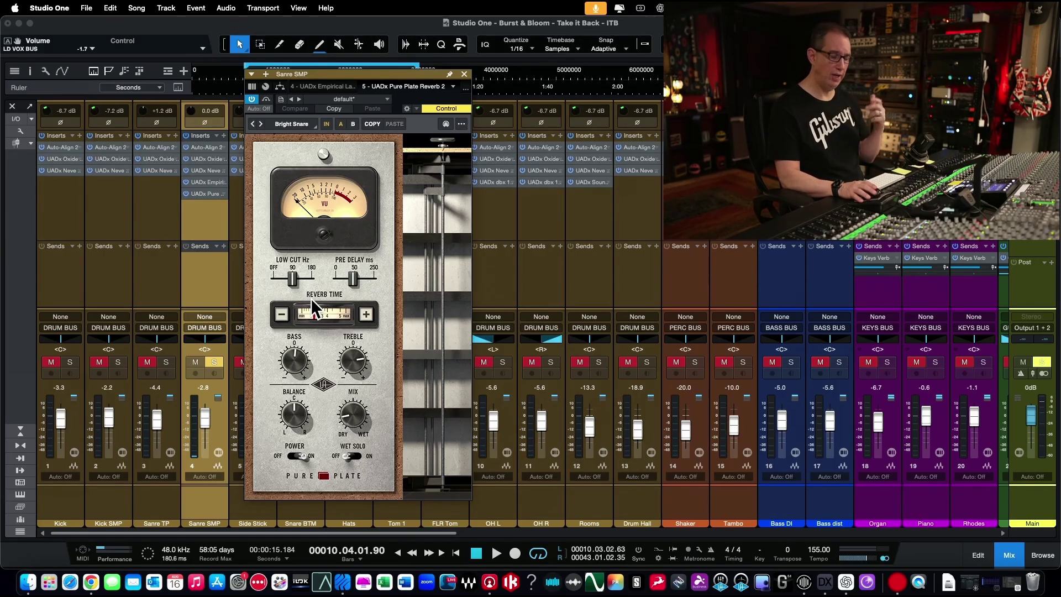
- Play the soloed Sanre SMP channel with the Pure Plate reverb on, off and on again, then unsolo the channel
{"action": "key", "text": "space"}
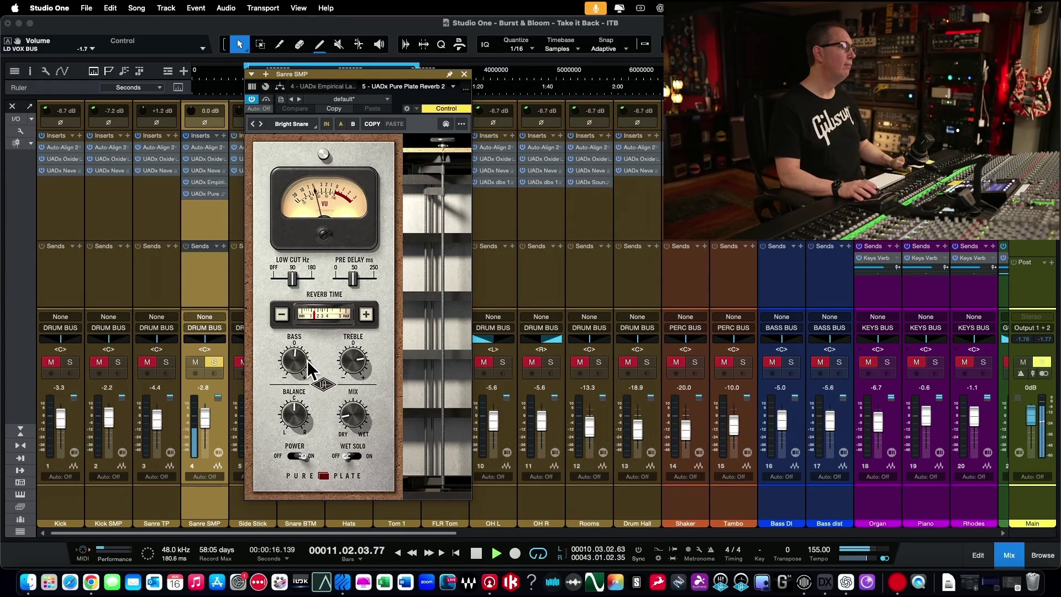
{"action": "left_click", "coordinate": [325, 124]}
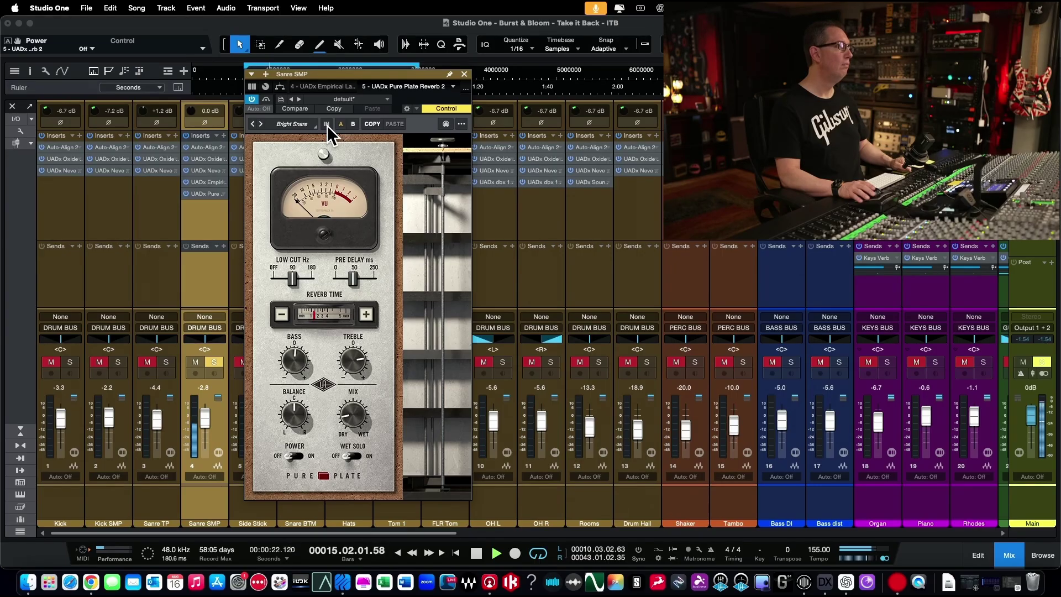
{"action": "left_click", "coordinate": [327, 125]}
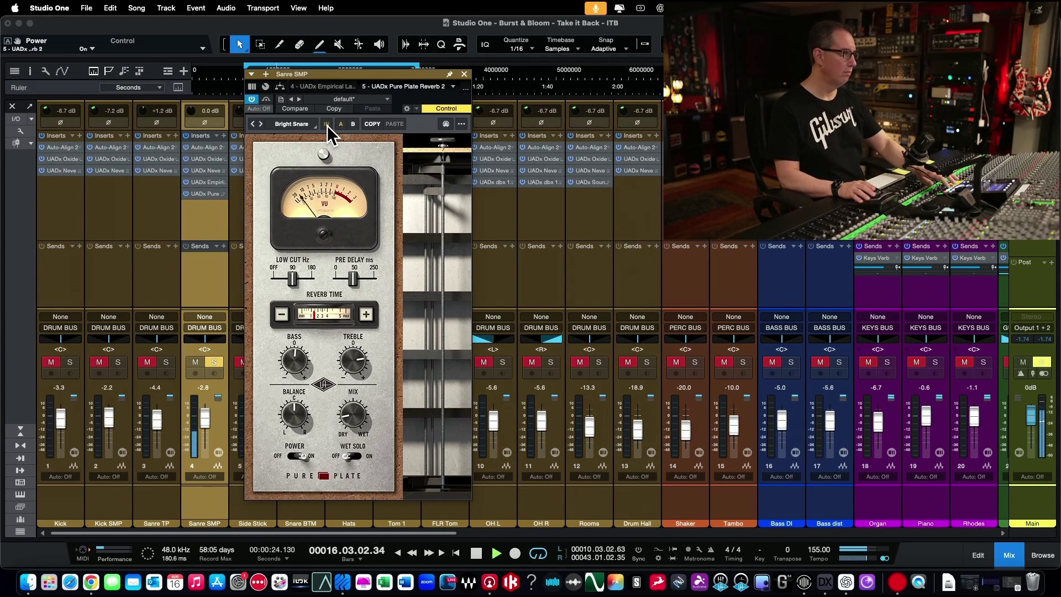
{"action": "key", "text": "space"}
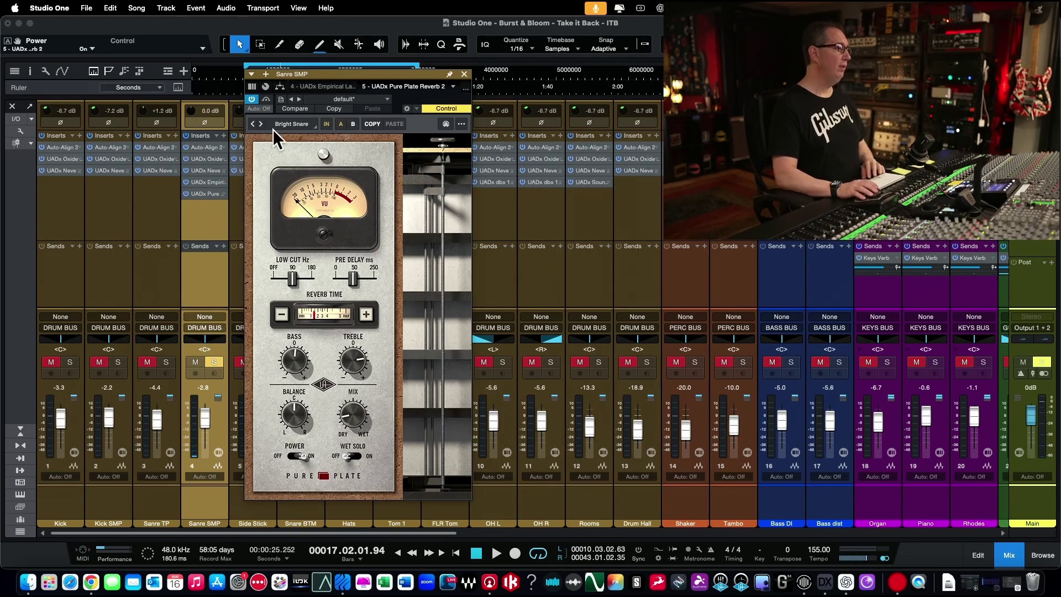
{"action": "left_click", "coordinate": [213, 363]}
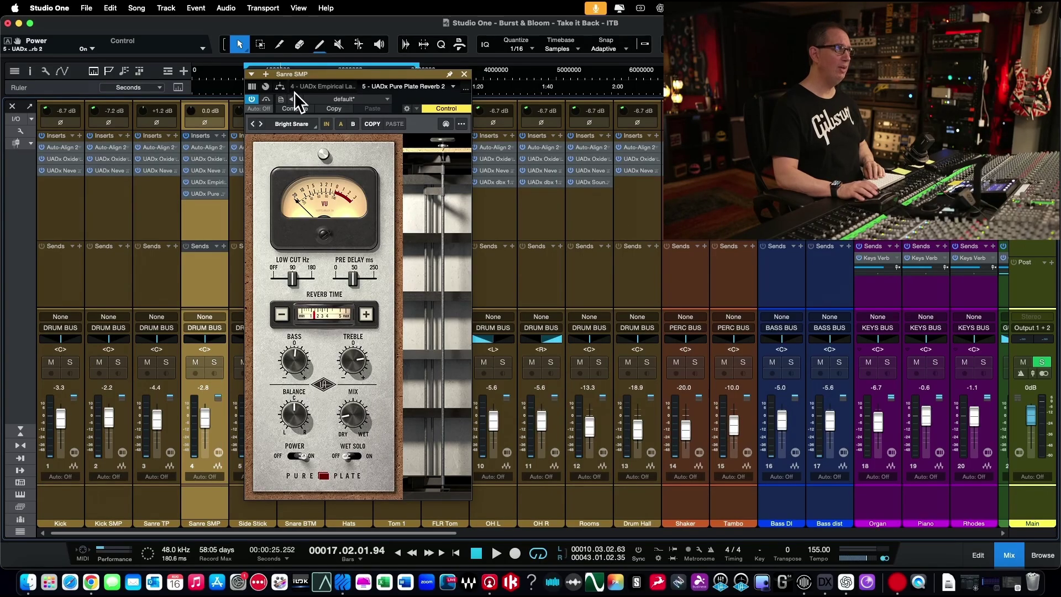
- Compare the snare's Pure Plate reverb on and off within the full mix from the loop start, then close the plug-in
{"action": "left_click_drag", "start_coordinate": [306, 74], "coordinate": [306, 92]}
{"action": "left_click", "coordinate": [249, 73]}
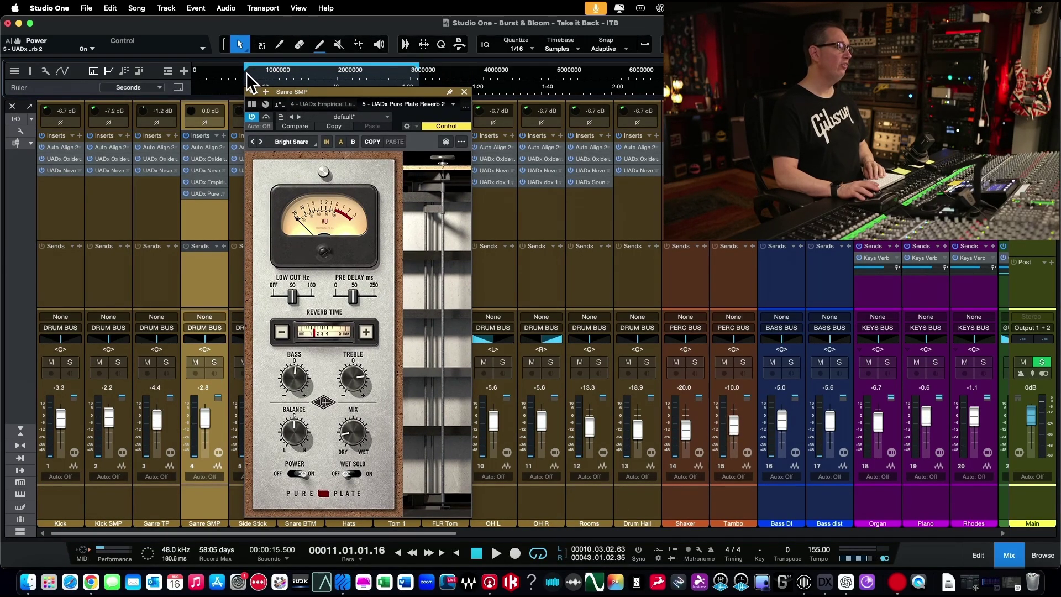
{"action": "key", "text": "space"}
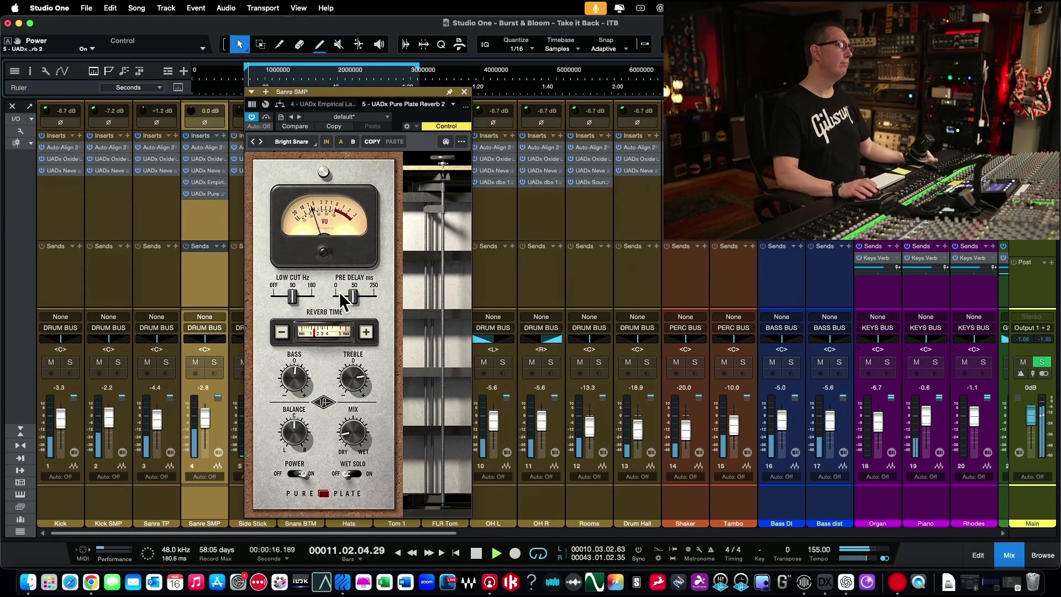
{"action": "left_click", "coordinate": [324, 142]}
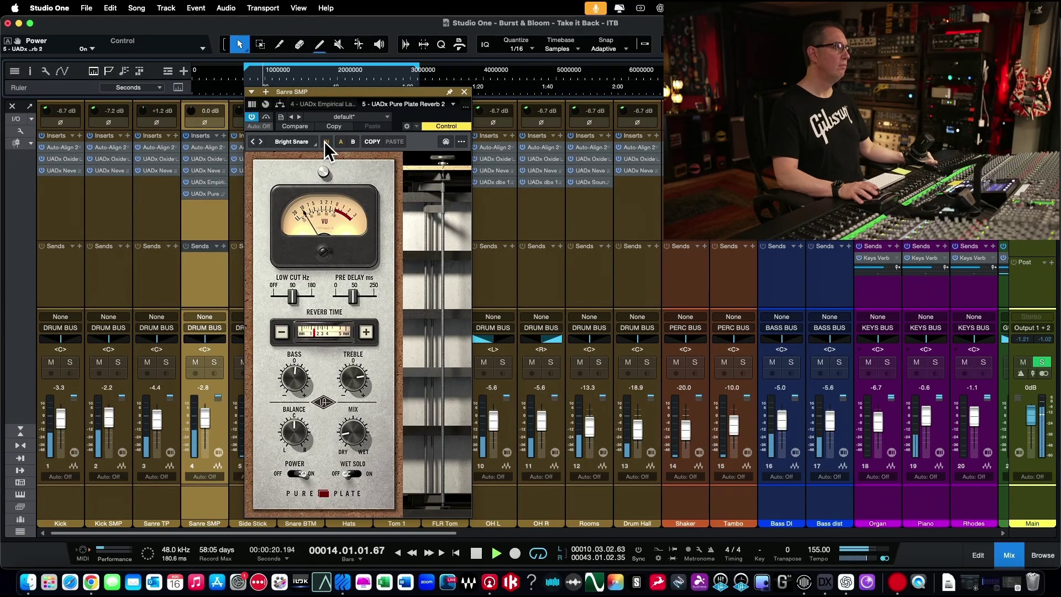
{"action": "left_click", "coordinate": [324, 142]}
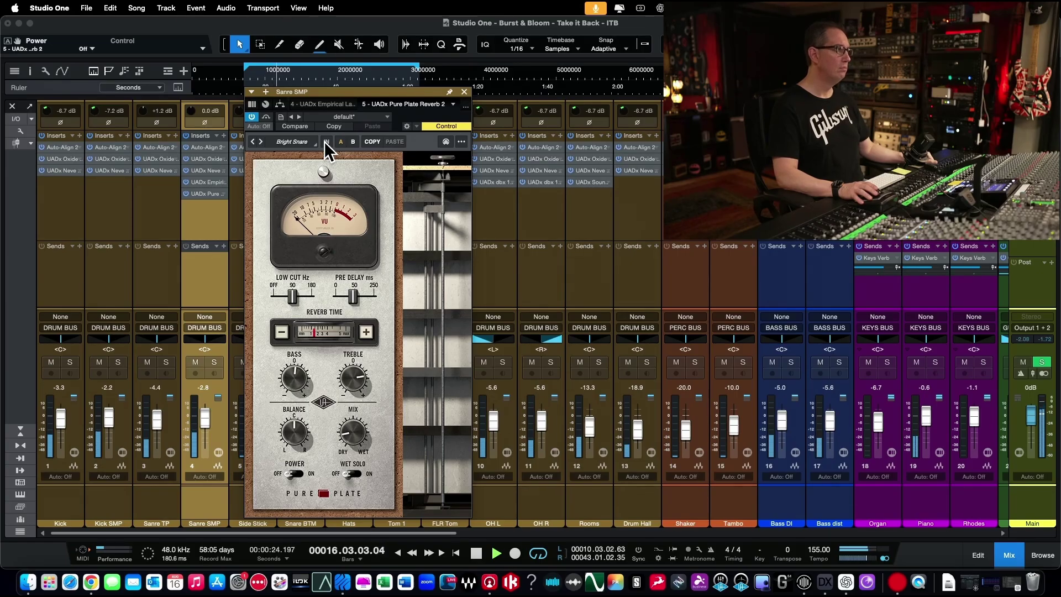
{"action": "left_click", "coordinate": [324, 141]}
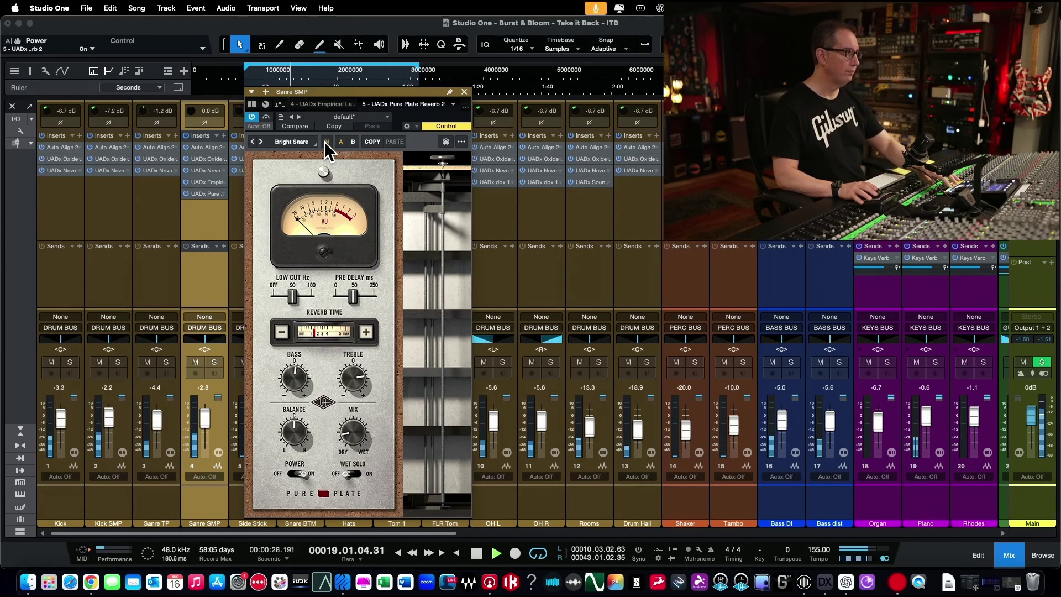
{"action": "key", "text": "space"}
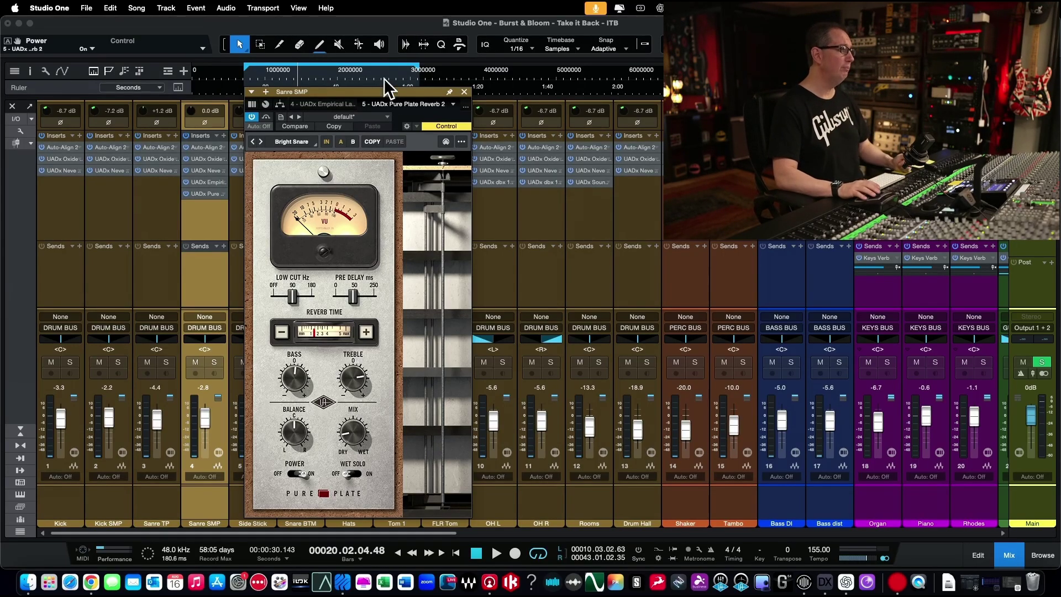
{"action": "left_click", "coordinate": [464, 92]}
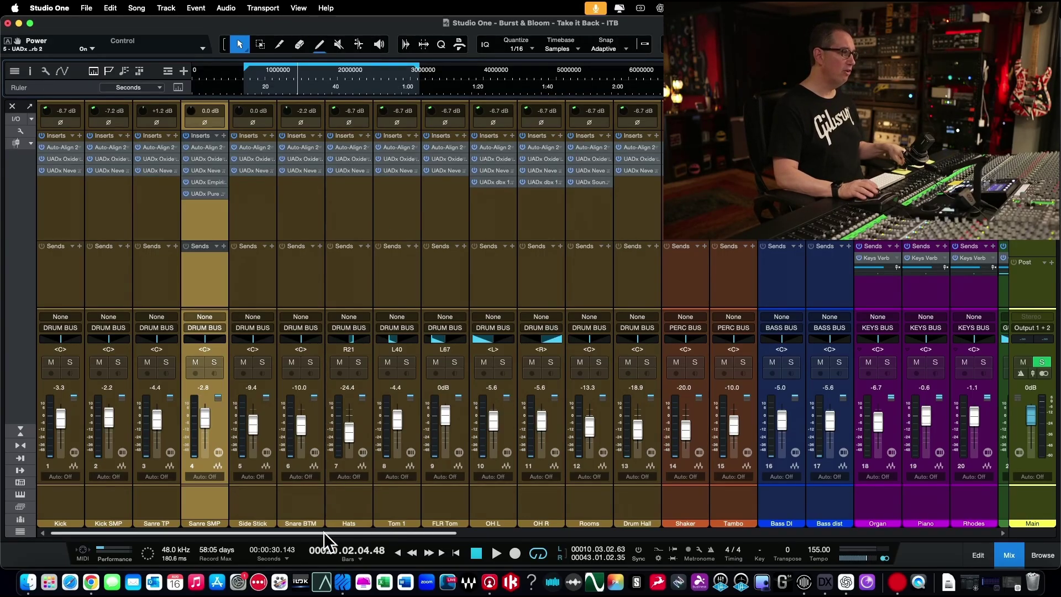
- View the UADx Sound City Studios insert on the Rooms channel and close it
{"action": "left_click_drag", "start_coordinate": [324, 532], "coordinate": [353, 532]}
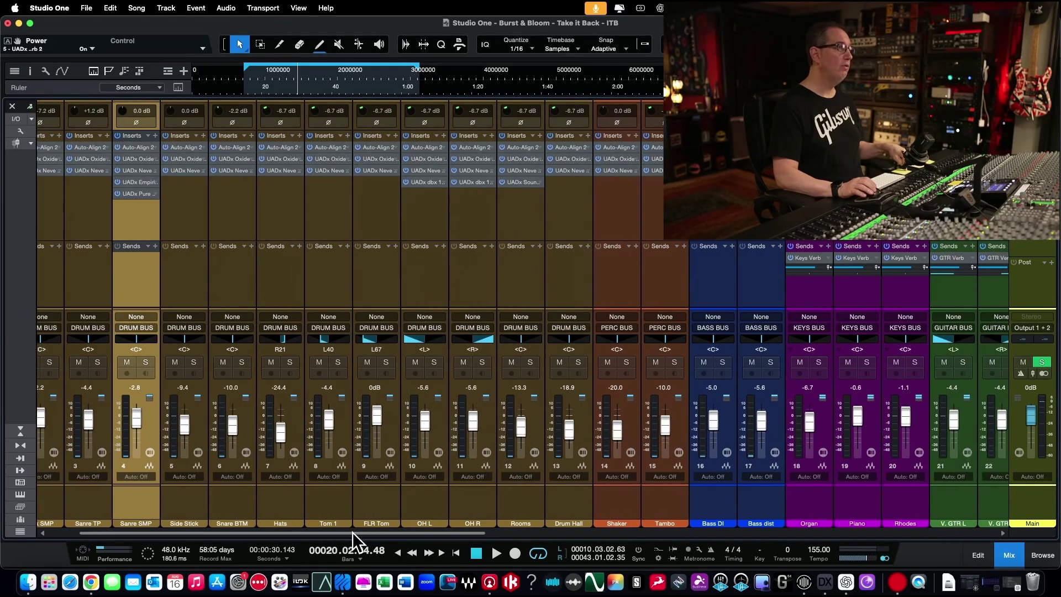
{"action": "left_click", "coordinate": [521, 215]}
{"action": "left_click", "coordinate": [518, 182]}
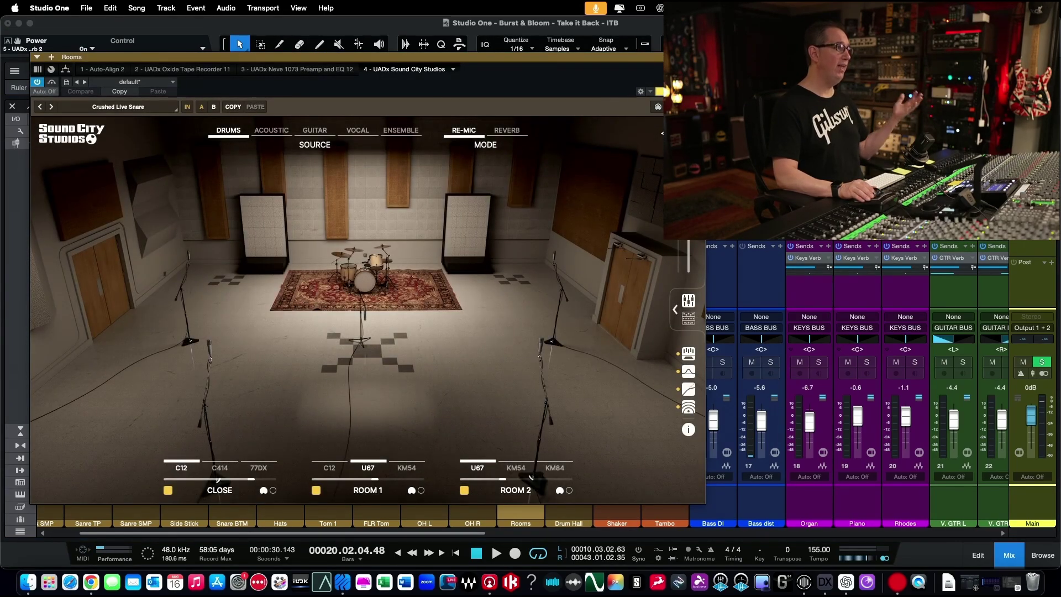
{"action": "key", "text": "super+w"}
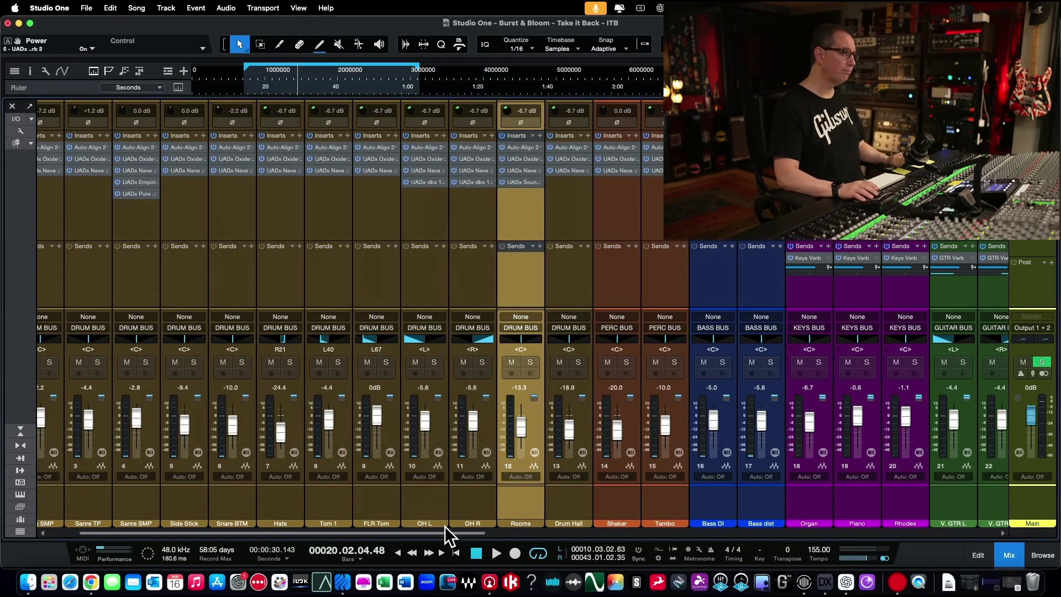
- Examine the UAD AKG BX 20 spring reverb insert on the GTR Verb effects channel and close it
{"action": "left_click_drag", "start_coordinate": [445, 531], "coordinate": [711, 509]}
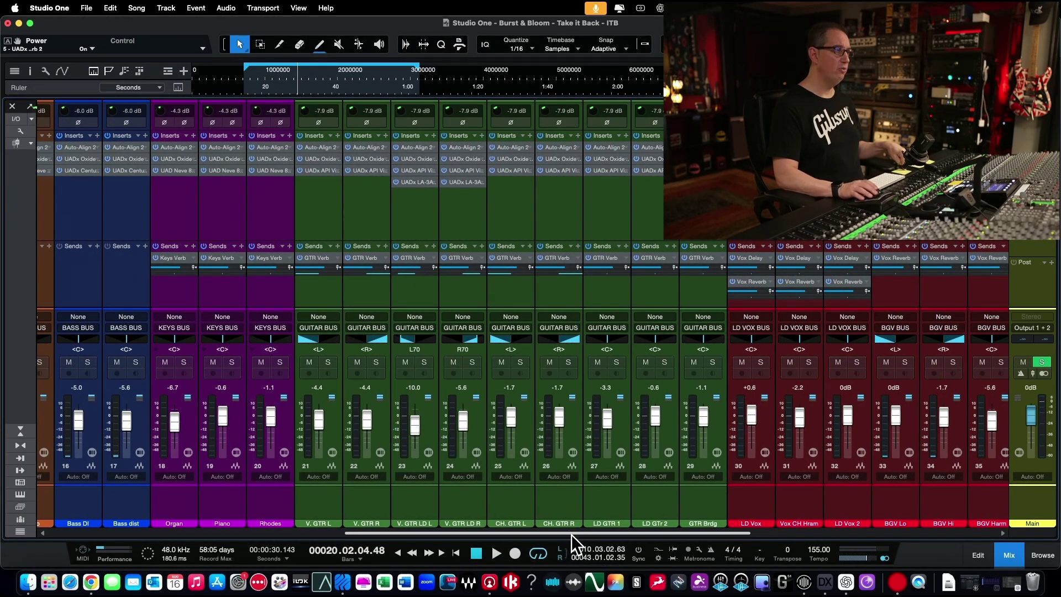
{"action": "left_click_drag", "start_coordinate": [571, 533], "coordinate": [776, 519]}
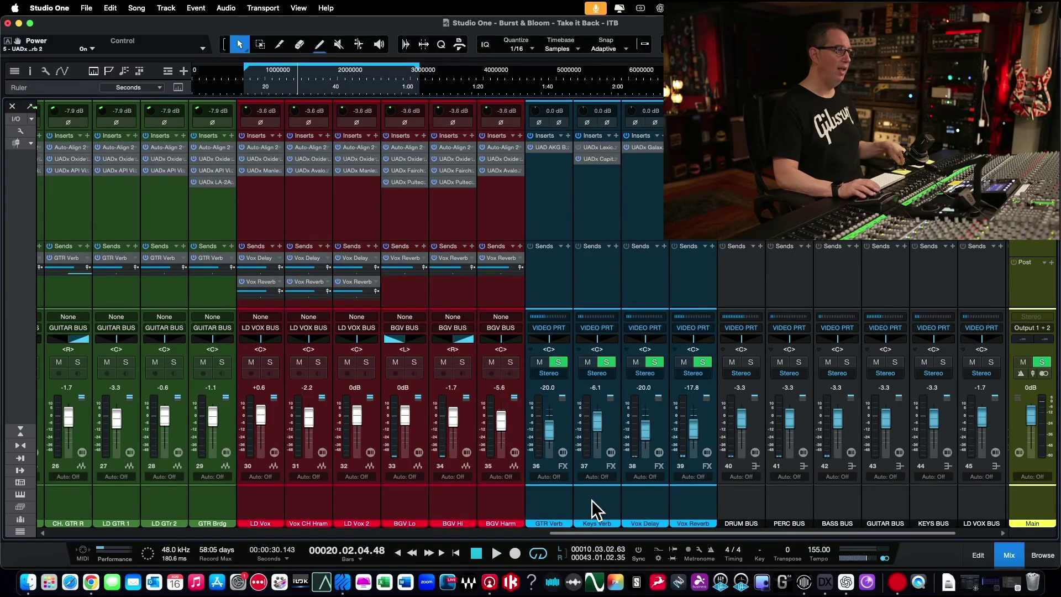
{"action": "left_click", "coordinate": [552, 433]}
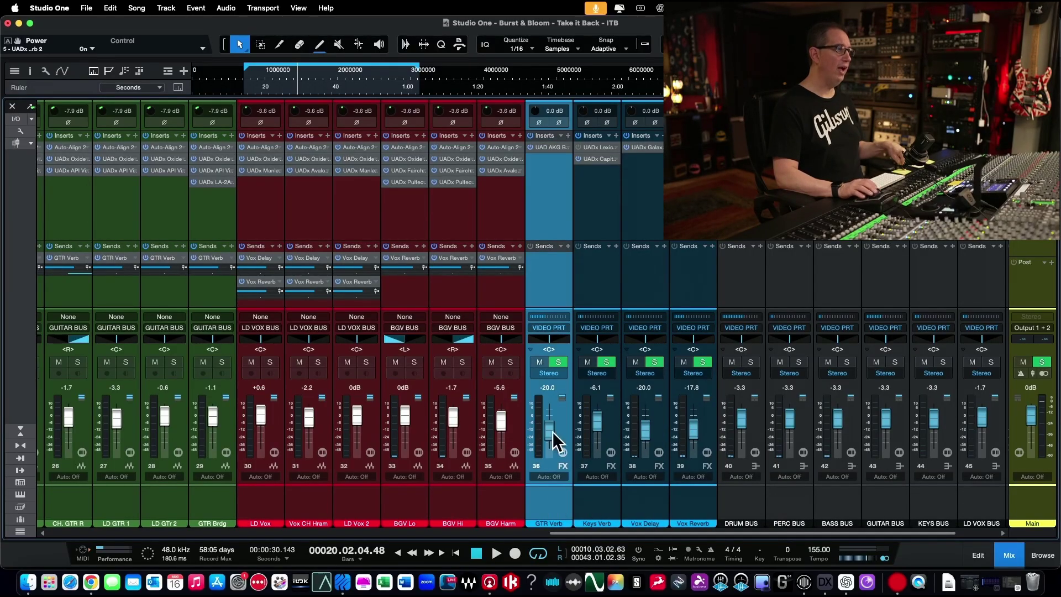
{"action": "left_click", "coordinate": [546, 148]}
{"action": "left_click_drag", "start_coordinate": [400, 69], "coordinate": [356, 54]}
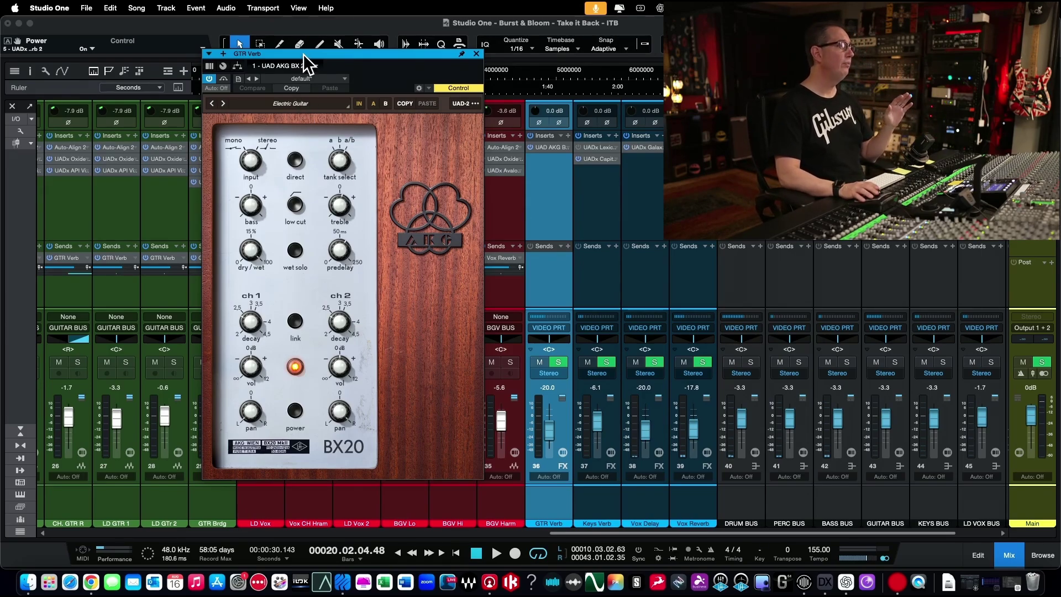
{"action": "left_click_drag", "start_coordinate": [303, 54], "coordinate": [289, 53]}
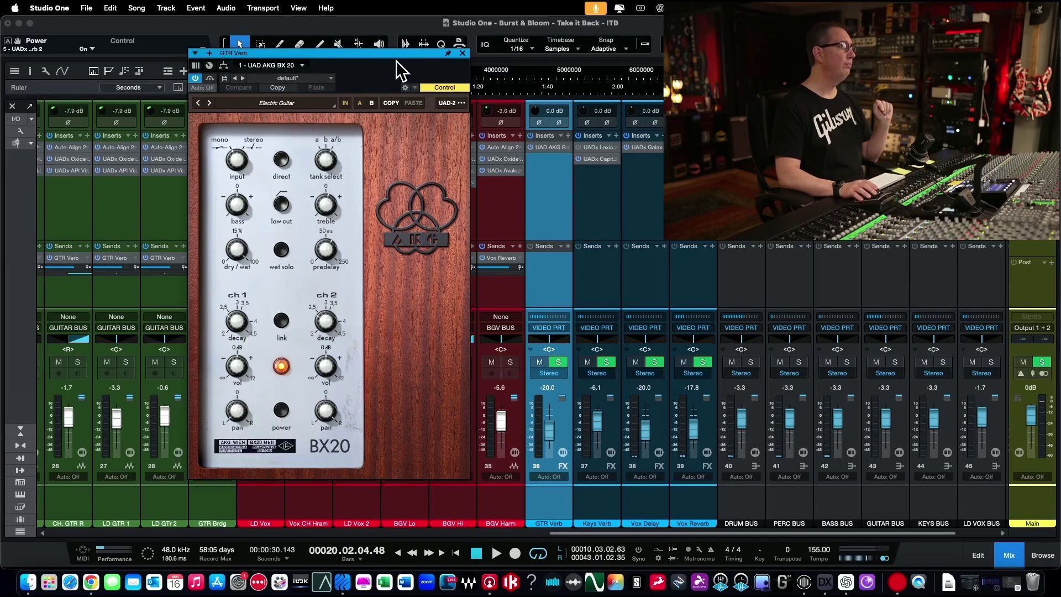
{"action": "left_click", "coordinate": [463, 53]}
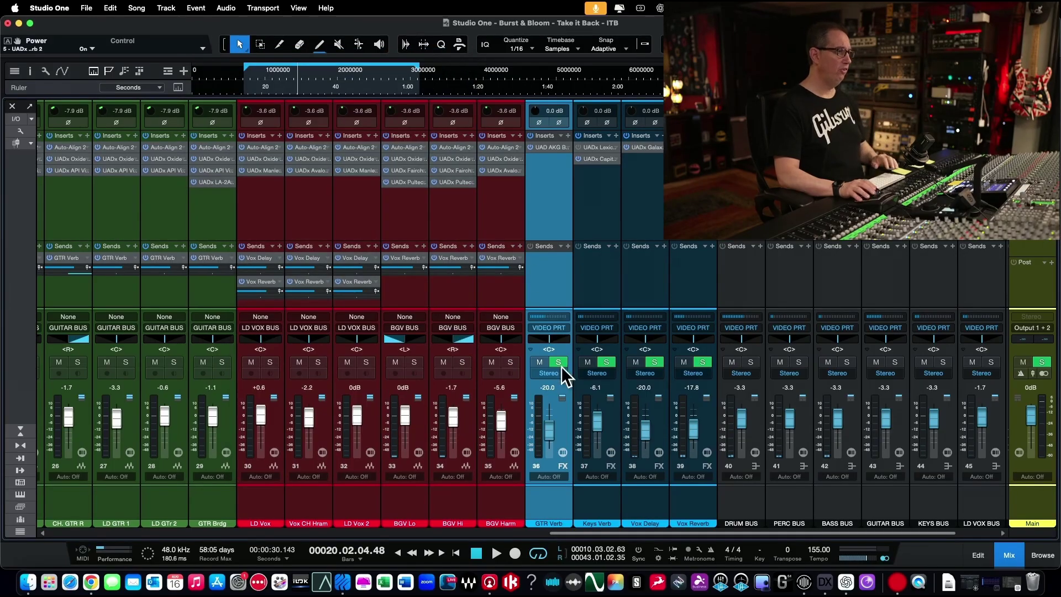
- Solo all the guitar channels from V. GTR L to GTR Brdg and return the playhead to the loop start
{"action": "left_click_drag", "start_coordinate": [660, 535], "coordinate": [470, 536]}
{"action": "left_click", "coordinate": [281, 498]}
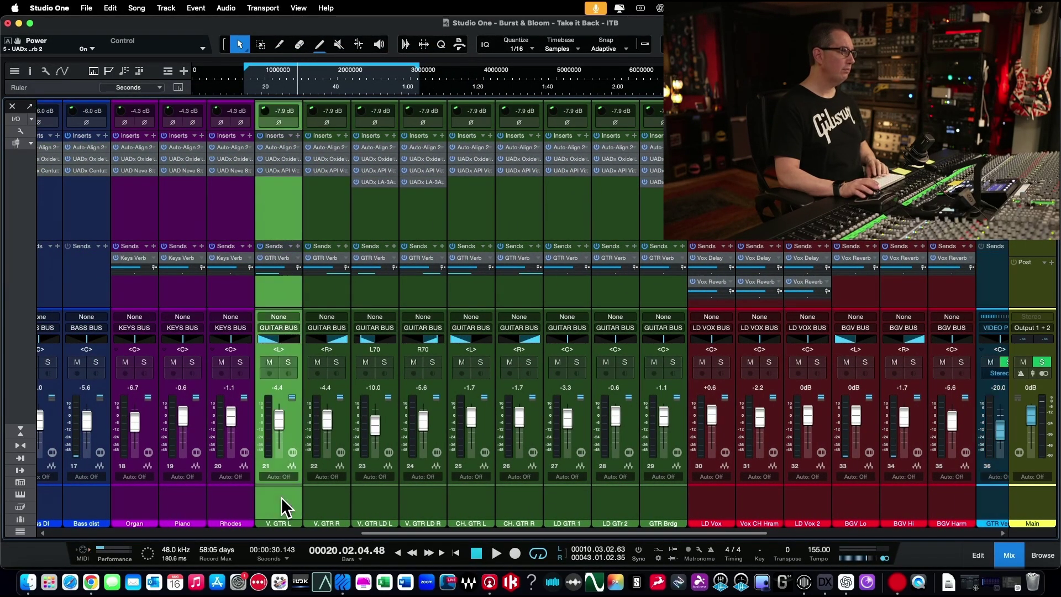
{"action": "left_click", "coordinate": [663, 502], "text": "shift"}
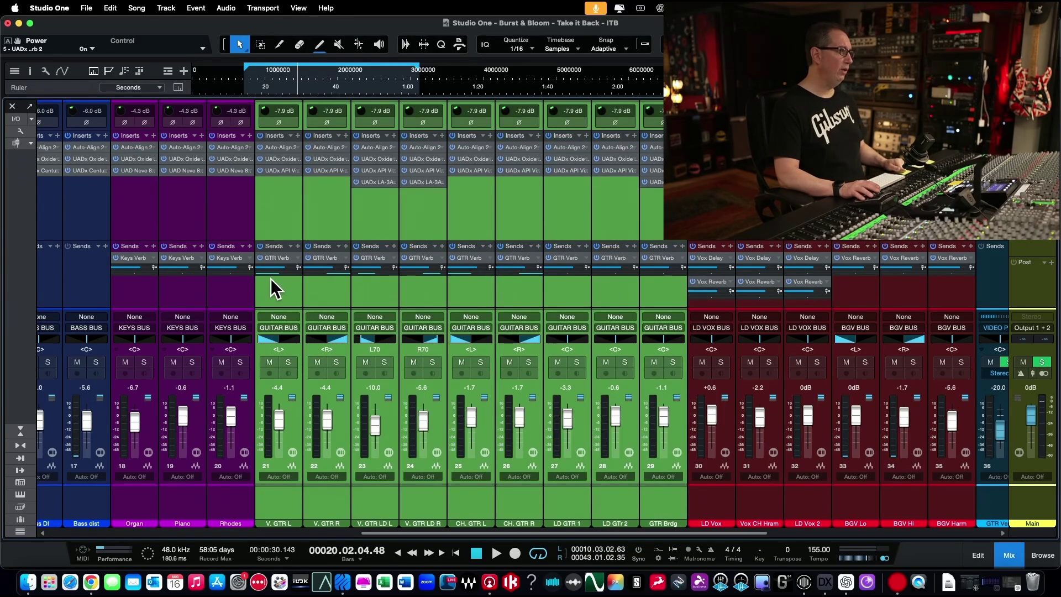
{"action": "left_click", "coordinate": [290, 357]}
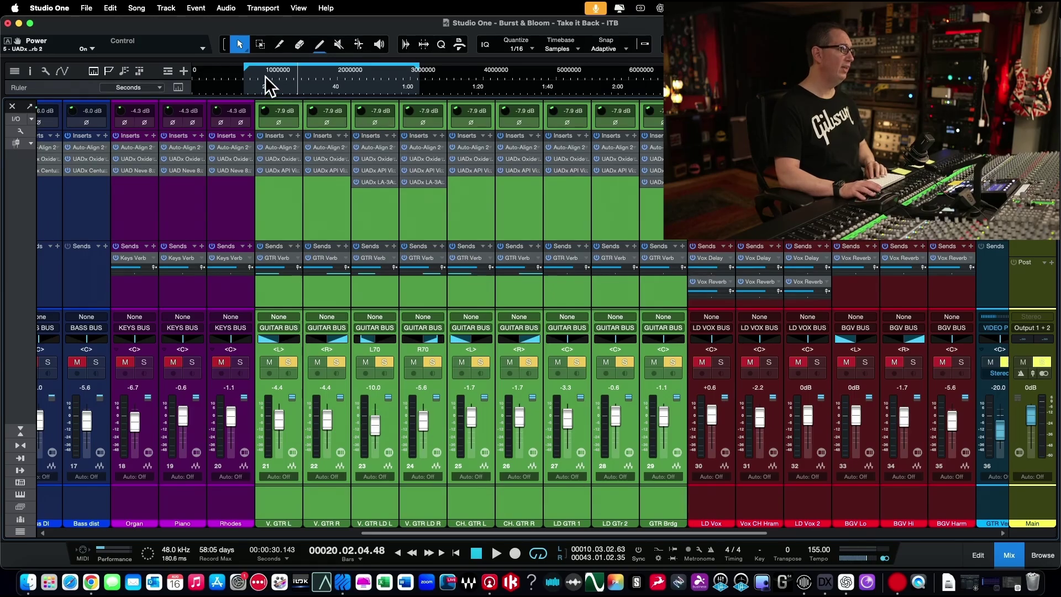
{"action": "left_click", "coordinate": [247, 74]}
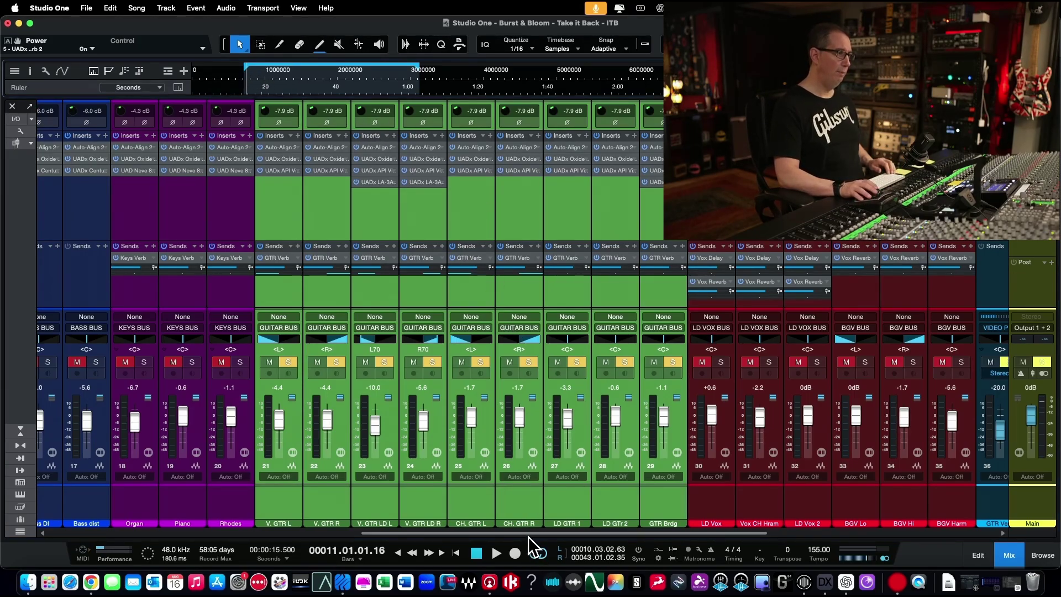
- Open the UAD AKG BX 20 insert on the GTR Verb channel and briefly play the soloed guitars through it
{"action": "left_click_drag", "start_coordinate": [528, 534], "coordinate": [742, 519]}
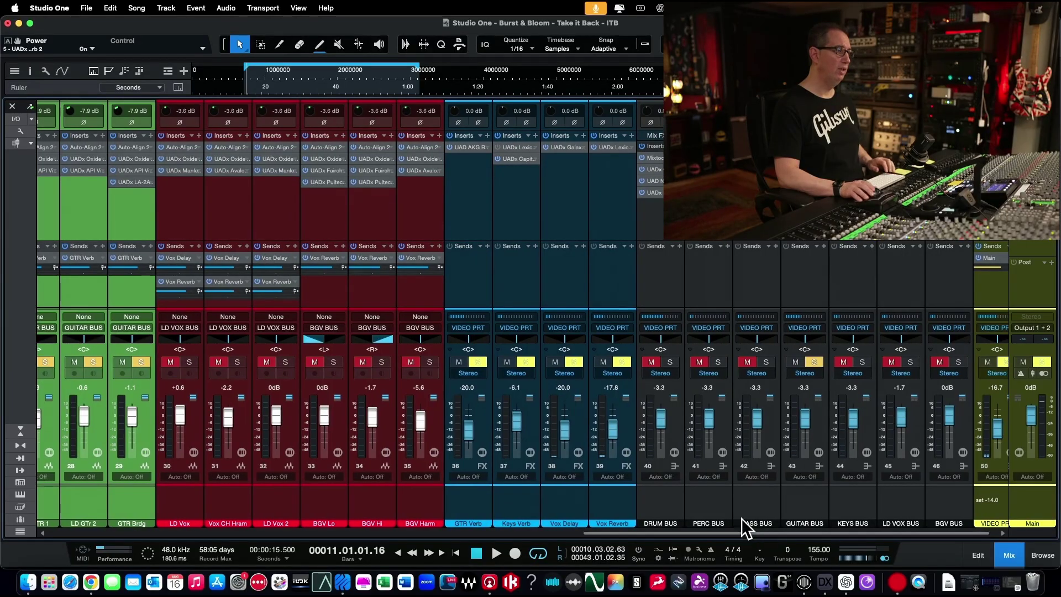
{"action": "left_click", "coordinate": [479, 261]}
{"action": "left_click", "coordinate": [462, 147]}
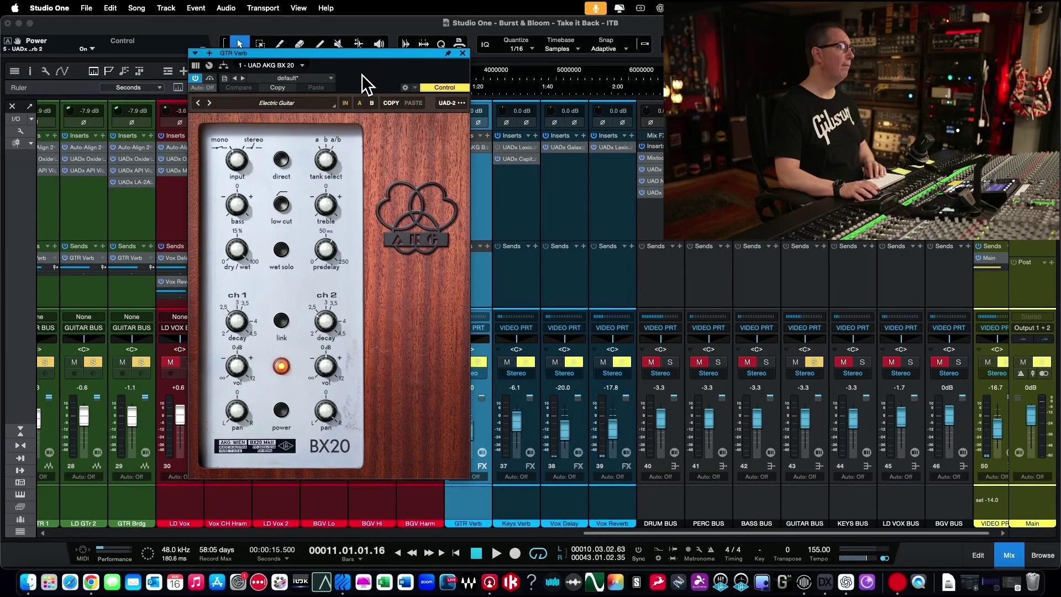
{"action": "left_click_drag", "start_coordinate": [354, 54], "coordinate": [243, 47]}
{"action": "key", "text": "space"}
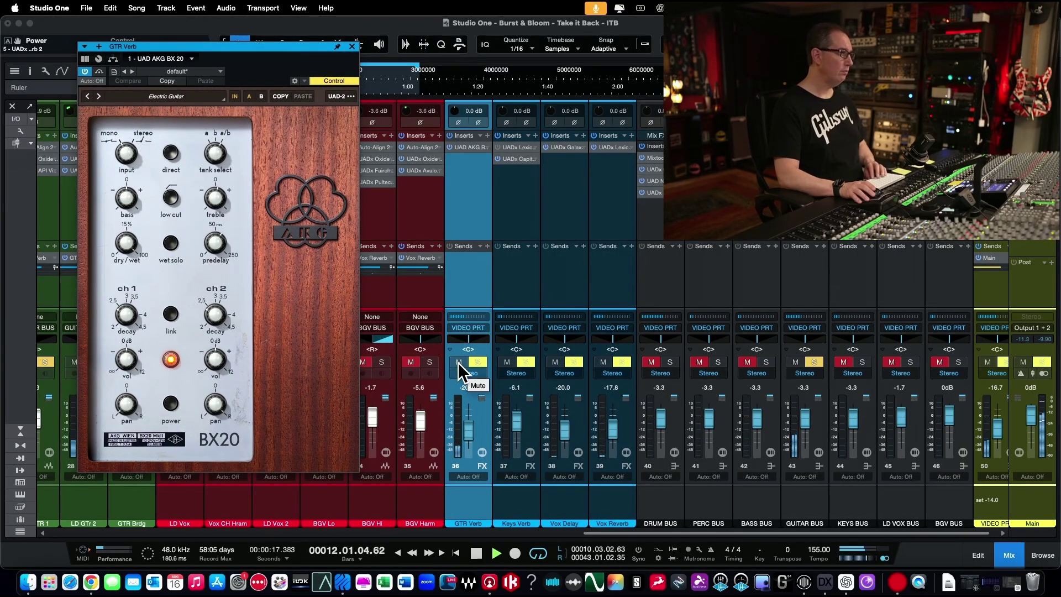
{"action": "key", "text": "space"}
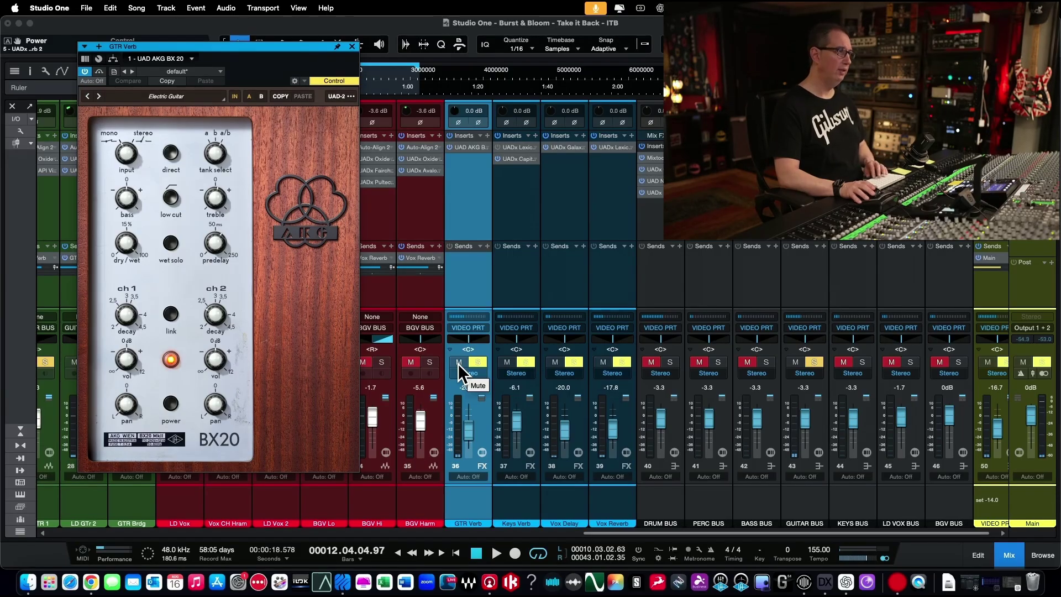
- Play the soloed guitars with the AKG BX 20 bypassed and active, then close the plug-in and unsolo the guitars
{"action": "left_click", "coordinate": [458, 364]}
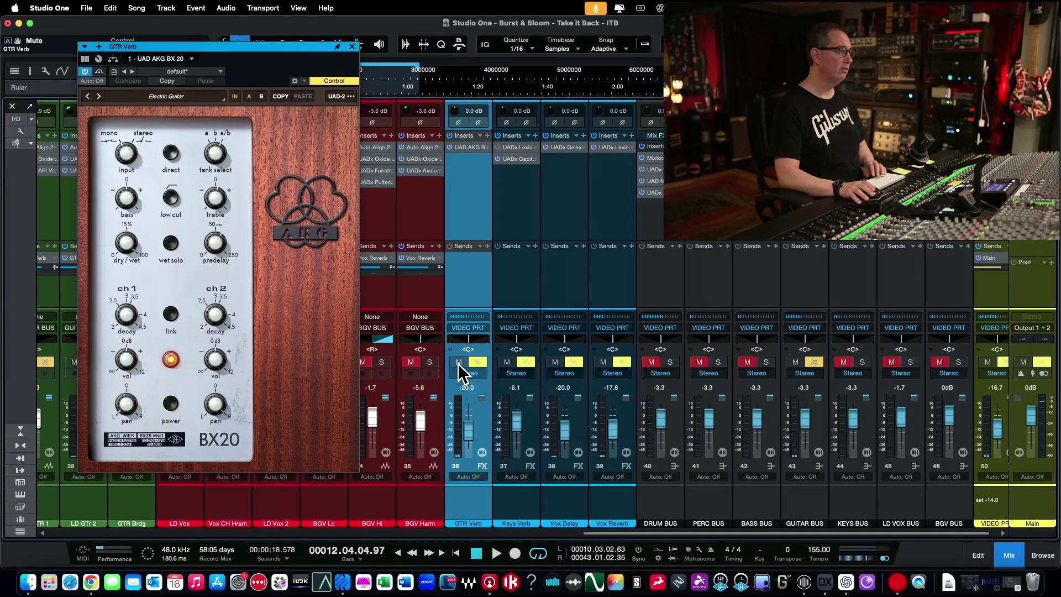
{"action": "key", "text": "space"}
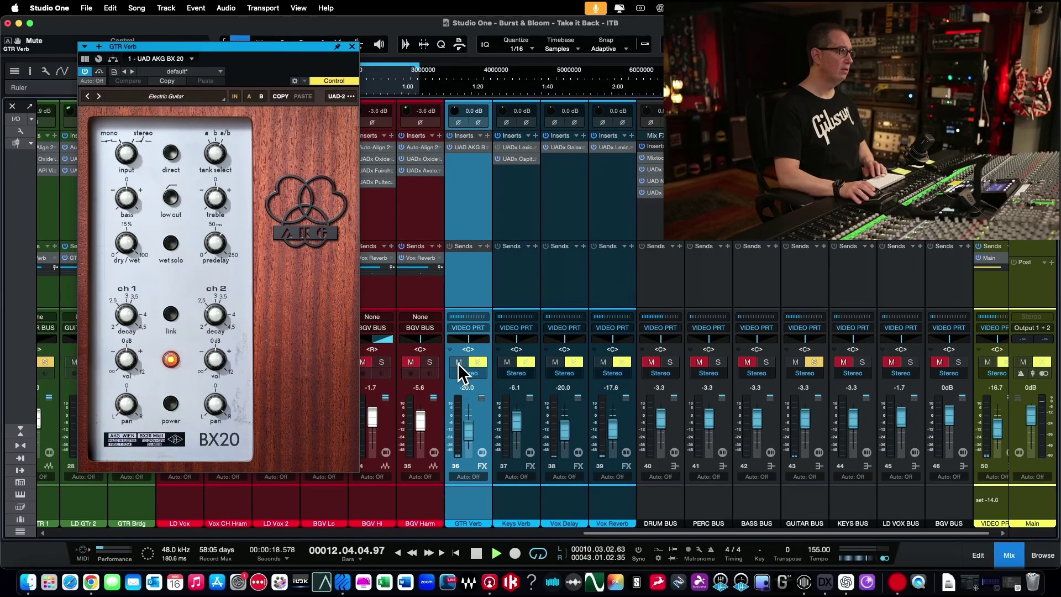
{"action": "left_click", "coordinate": [98, 71]}
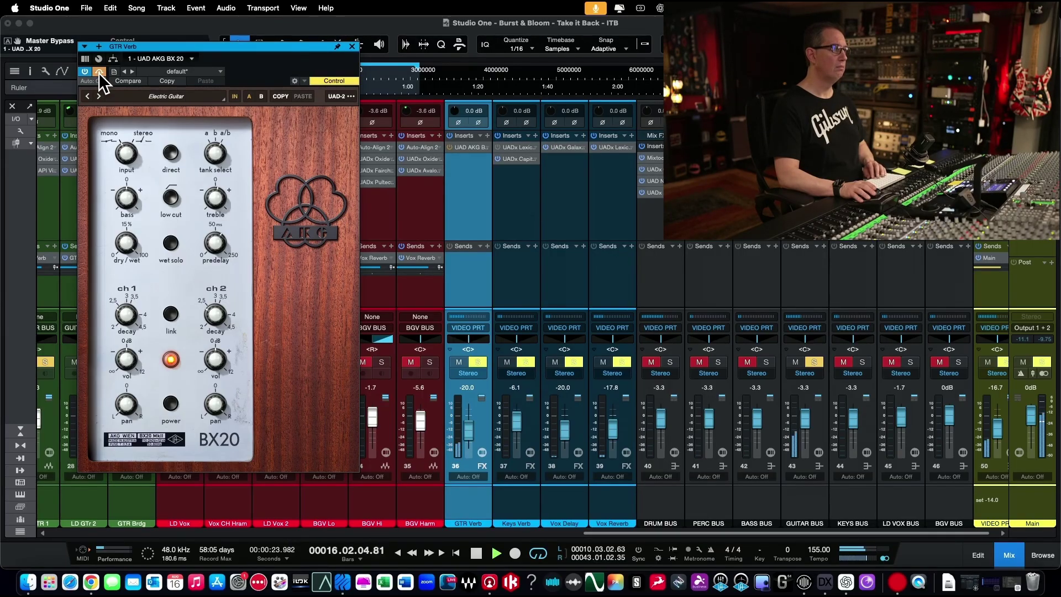
{"action": "left_click", "coordinate": [99, 72]}
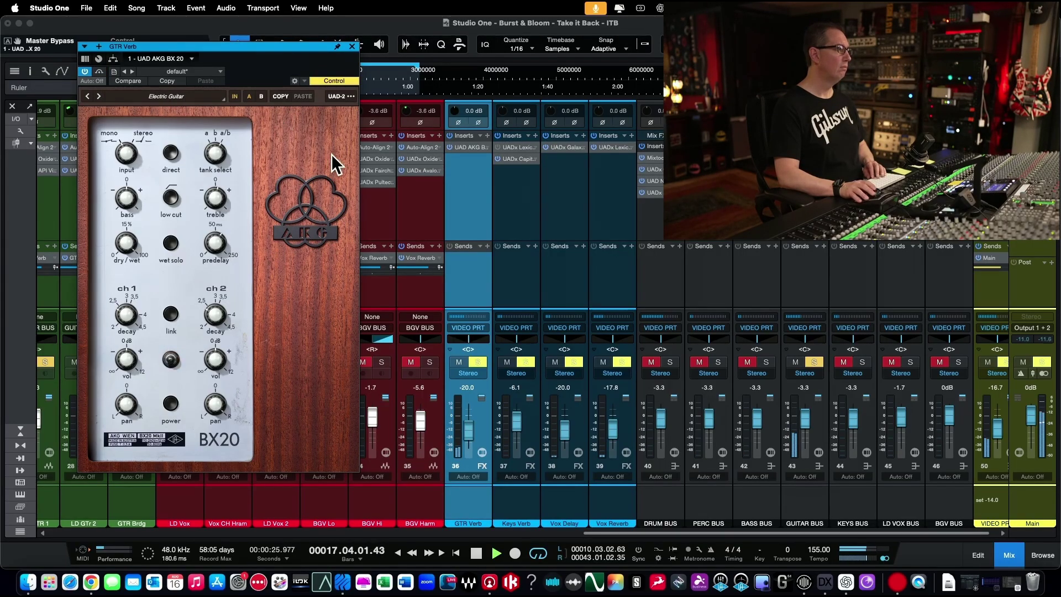
{"action": "key", "text": "space"}
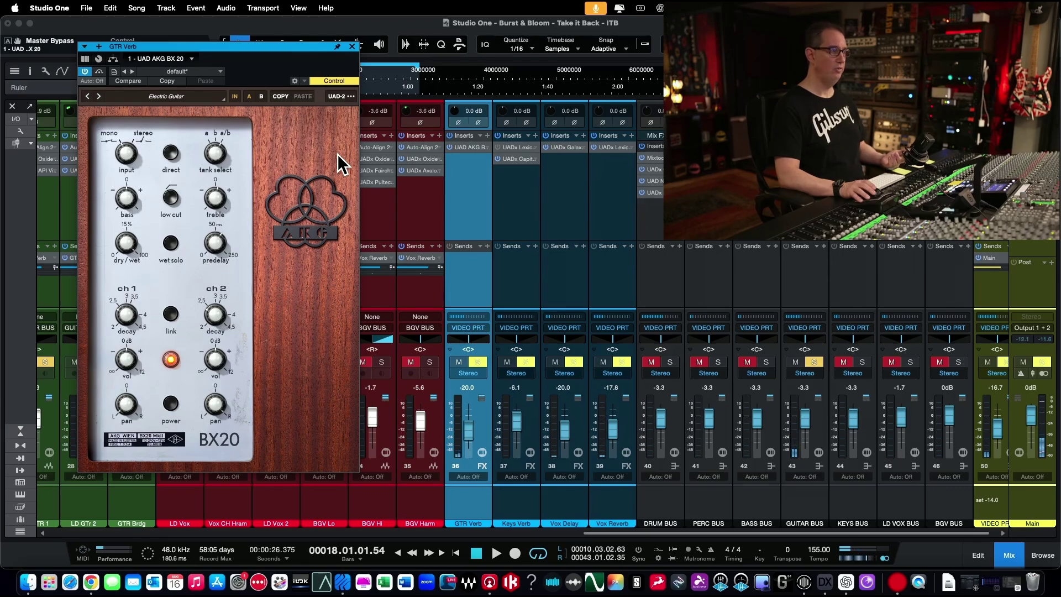
{"action": "left_click", "coordinate": [351, 46]}
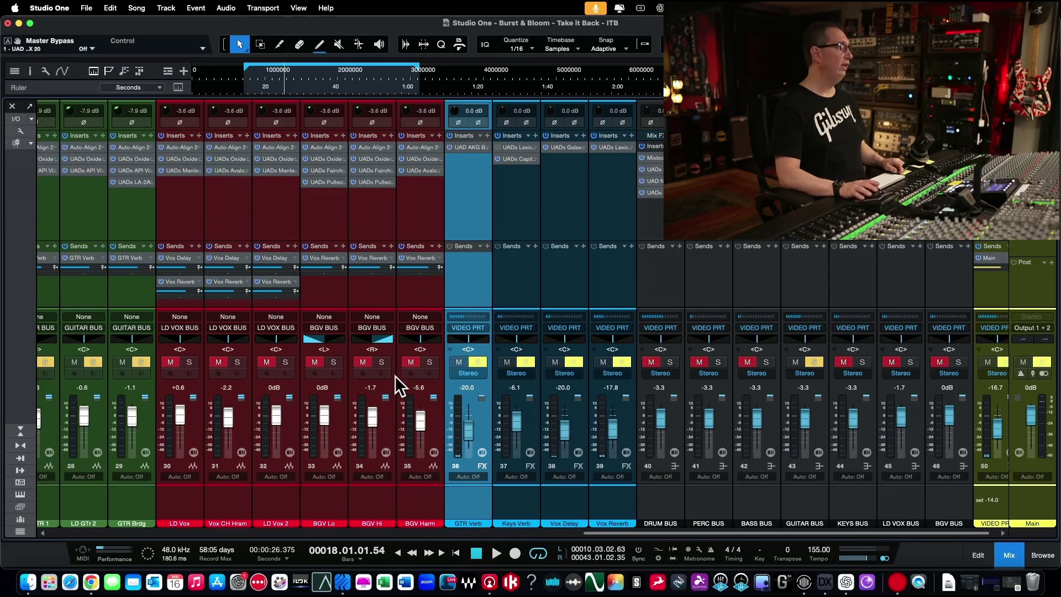
{"action": "left_click", "coordinate": [814, 361]}
- Compare the full mix with the GTR Verb channel muted and unmuted, restarting from the loop start and ending unmuted
{"action": "left_click", "coordinate": [460, 362]}
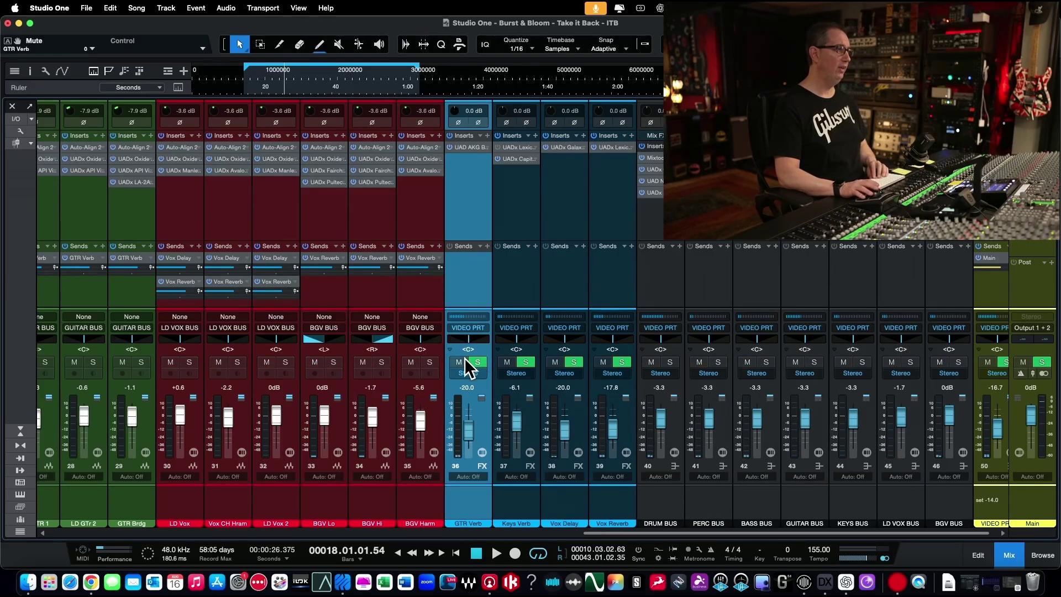
{"action": "key", "text": "space"}
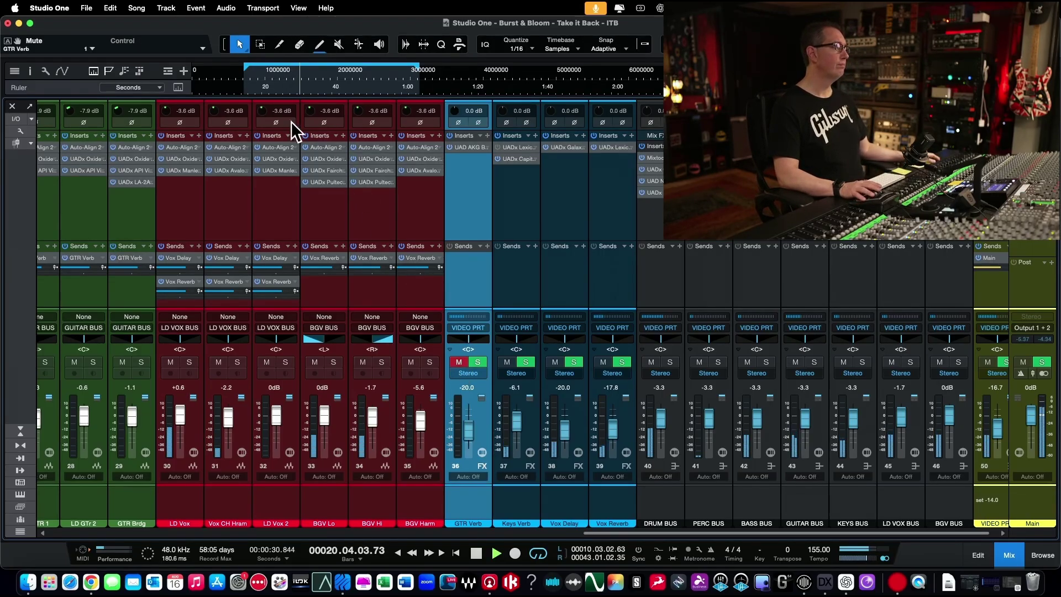
{"action": "left_click", "coordinate": [247, 75]}
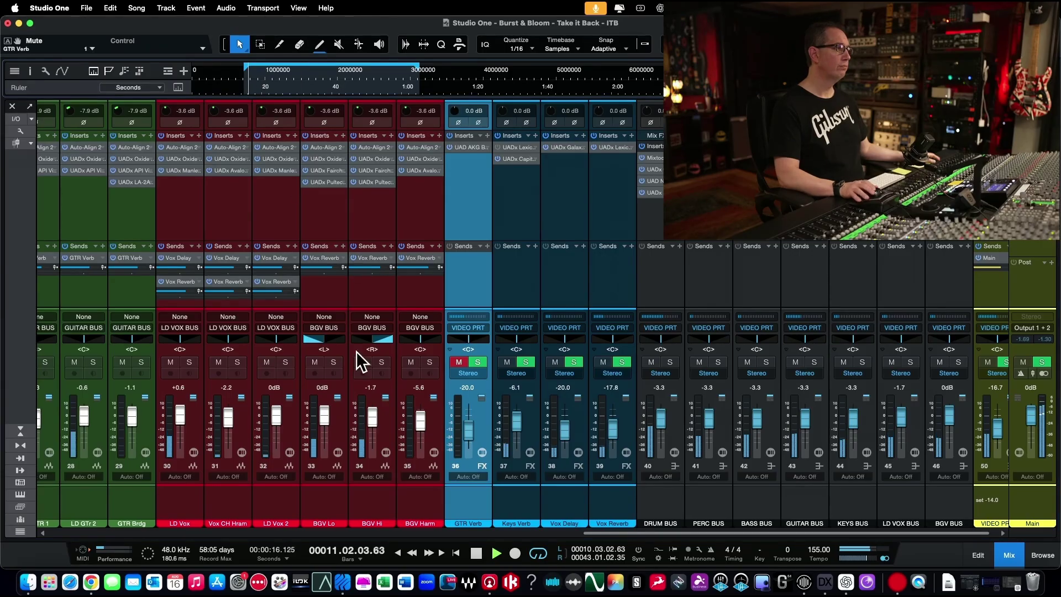
{"action": "left_click", "coordinate": [460, 362]}
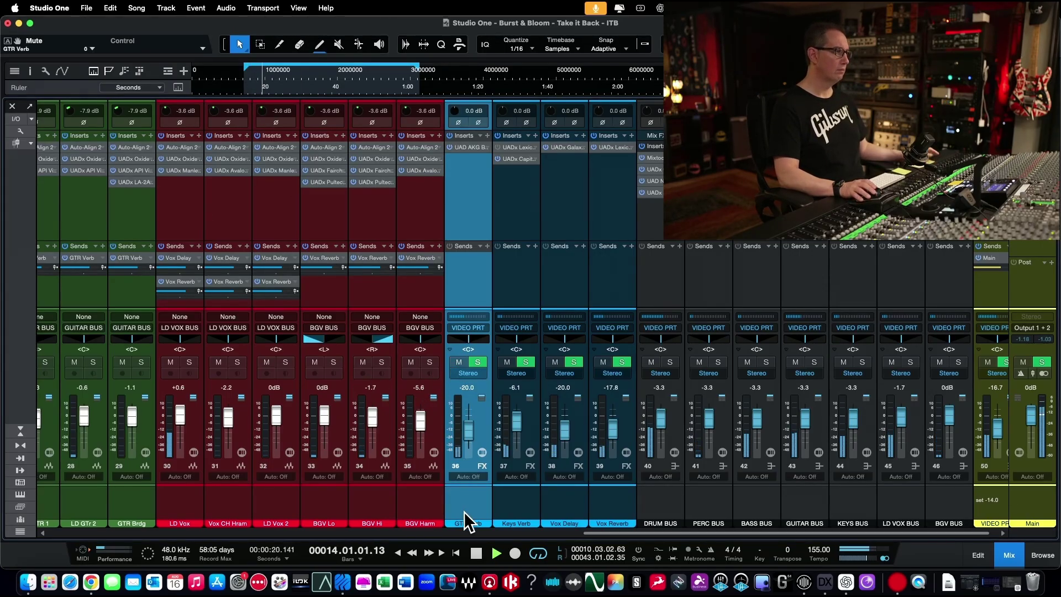
{"action": "left_click", "coordinate": [459, 362]}
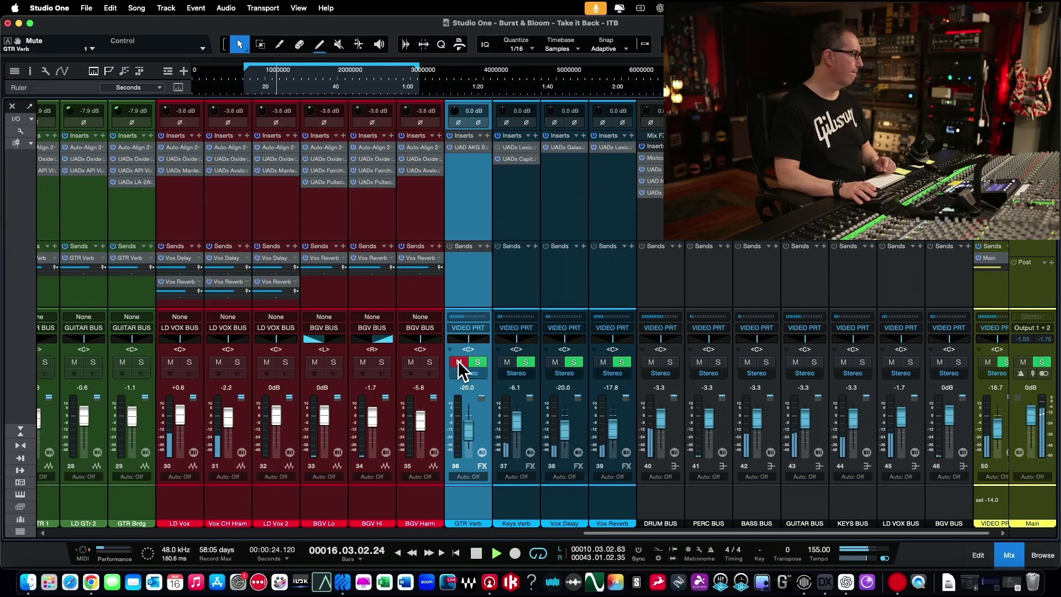
{"action": "left_click", "coordinate": [457, 361]}
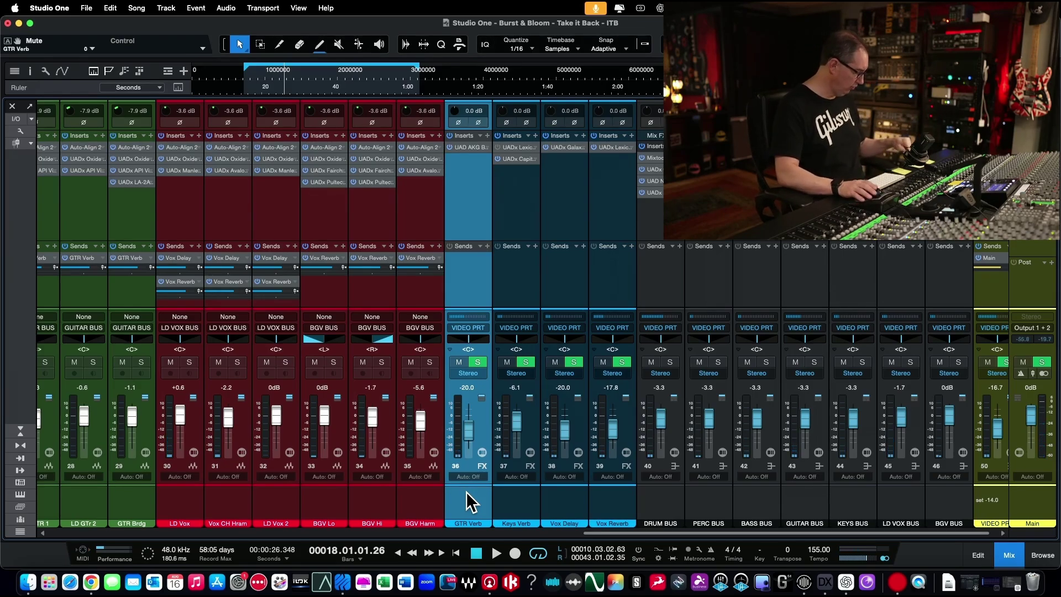
- Examine the Keys Verb effects channel and the Organ, Piano and Rhodes channels that send to it
{"action": "left_click", "coordinate": [528, 518]}
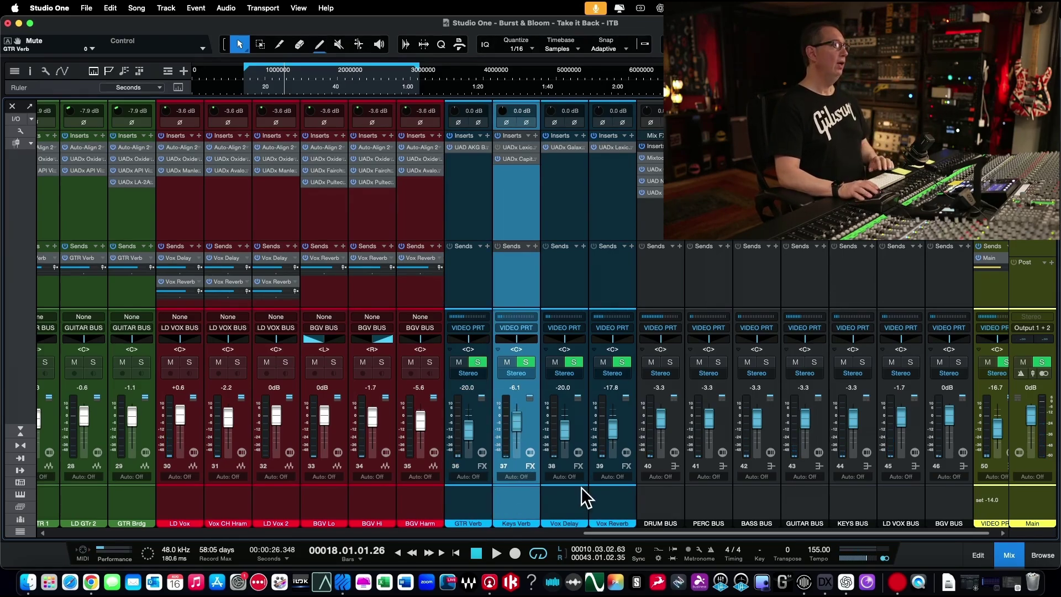
{"action": "left_click_drag", "start_coordinate": [680, 533], "coordinate": [390, 535]}
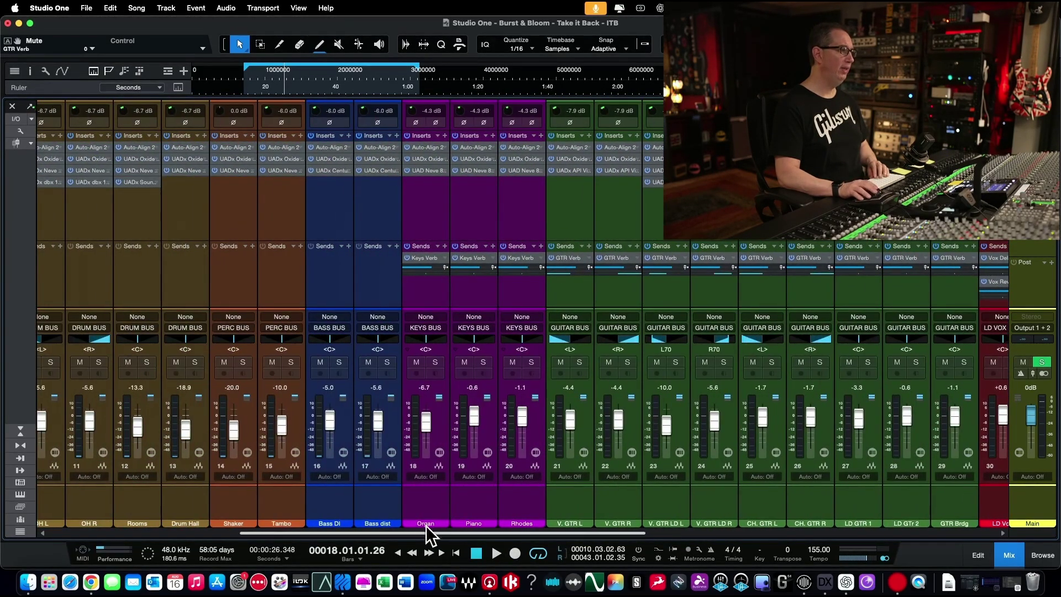
{"action": "left_click", "coordinate": [475, 506]}
{"action": "left_click", "coordinate": [508, 503]}
- Move the loop start earlier to 00008.02.04.31 in the arrangement, place the playhead there and return to the mixer
{"action": "key", "text": "F3"}
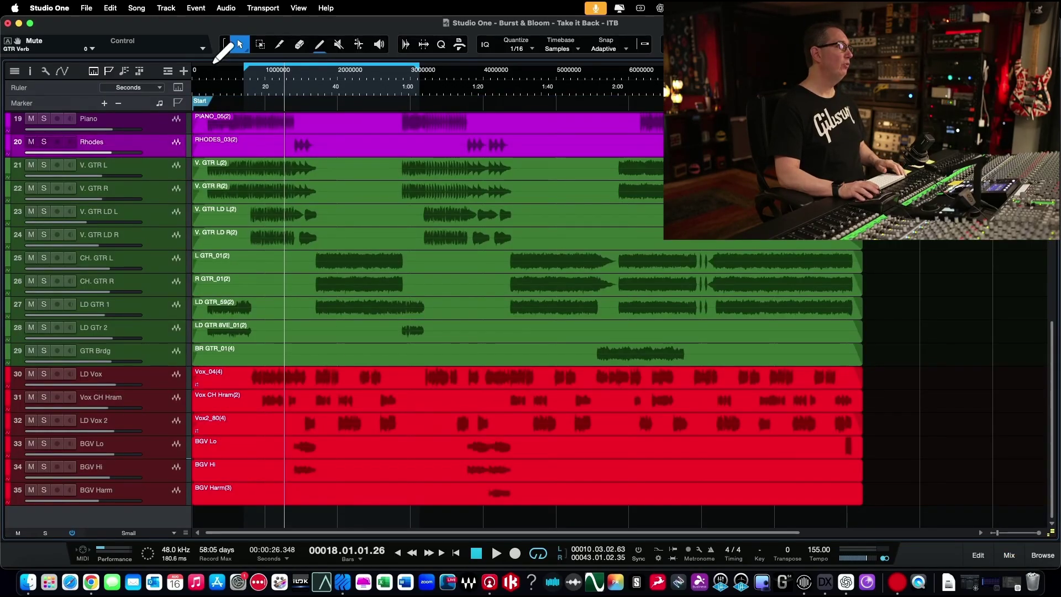
{"action": "scroll", "coordinate": [227, 143], "scroll_direction": "up", "scroll_amount": 2}
{"action": "scroll", "coordinate": [227, 142], "scroll_direction": "up", "scroll_amount": 1}
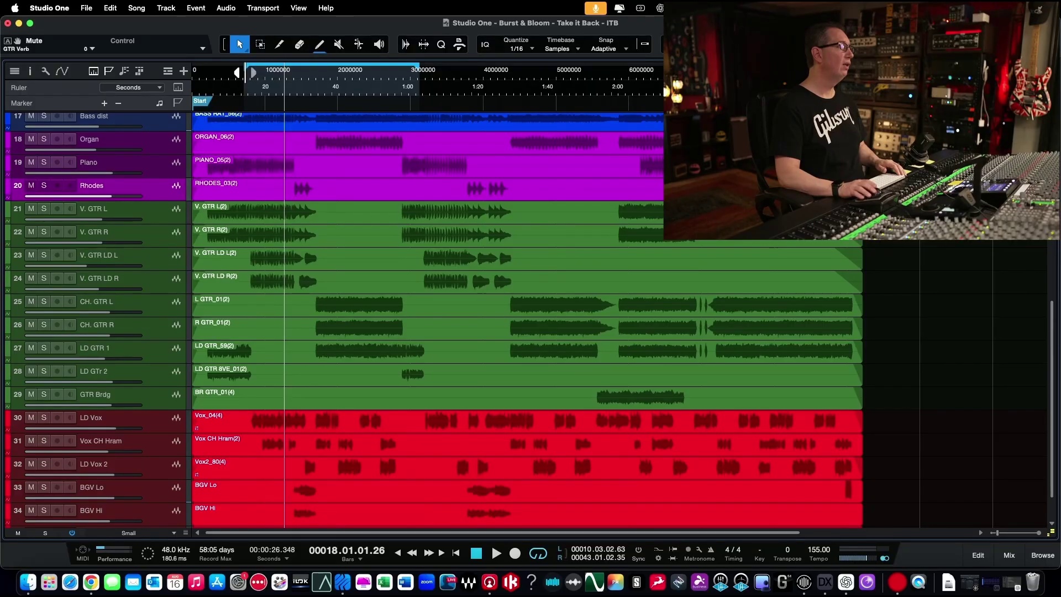
{"action": "left_click_drag", "start_coordinate": [245, 72], "coordinate": [233, 73]}
{"action": "left_click", "coordinate": [233, 73]}
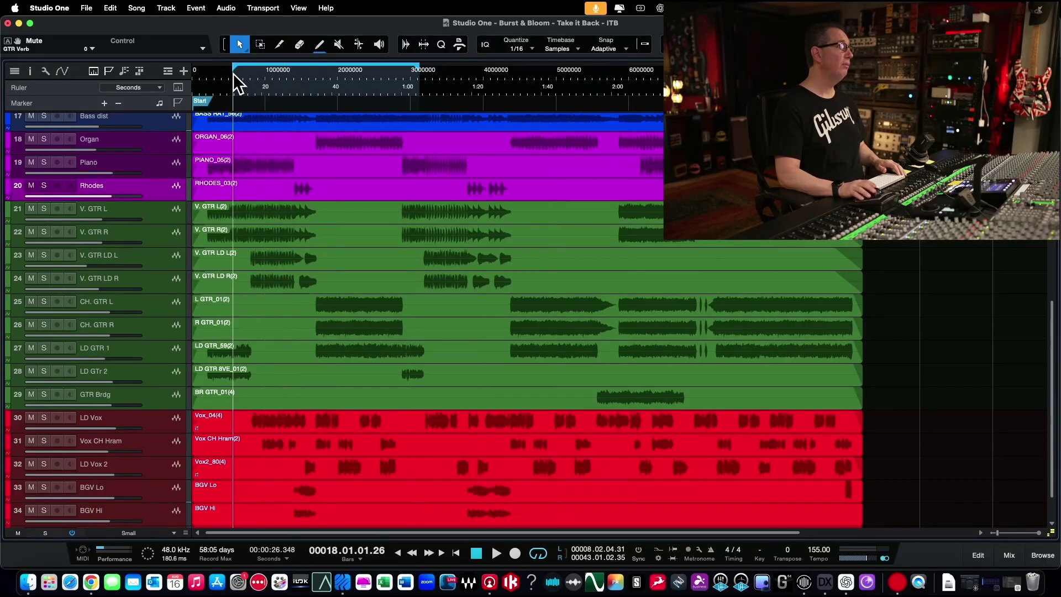
{"action": "key", "text": "F3"}
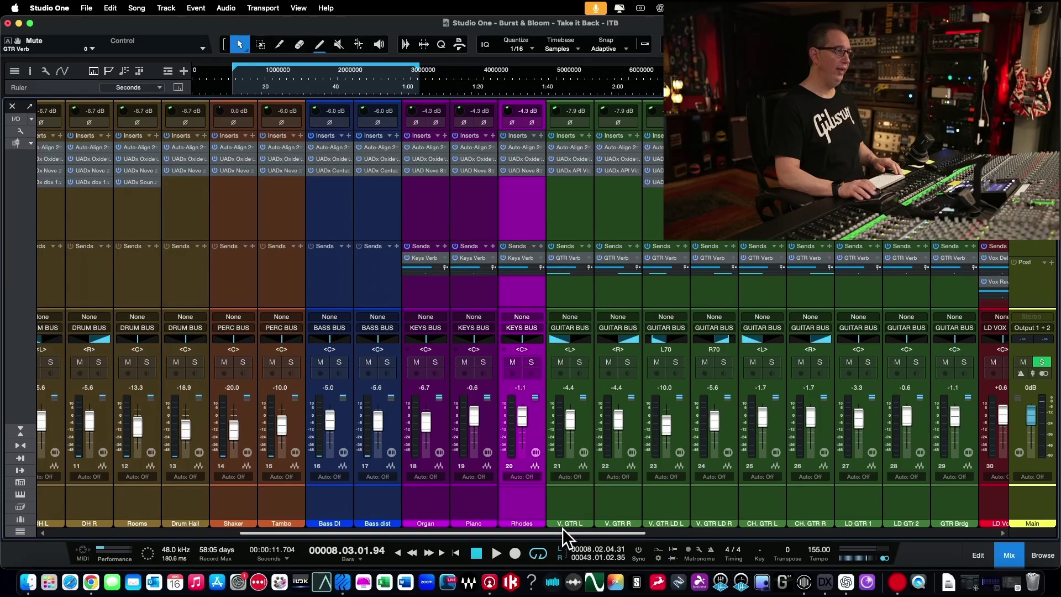
- Remove the disabled UADx Lexicon insert from the Keys Verb channel
{"action": "left_click_drag", "start_coordinate": [563, 532], "coordinate": [889, 519]}
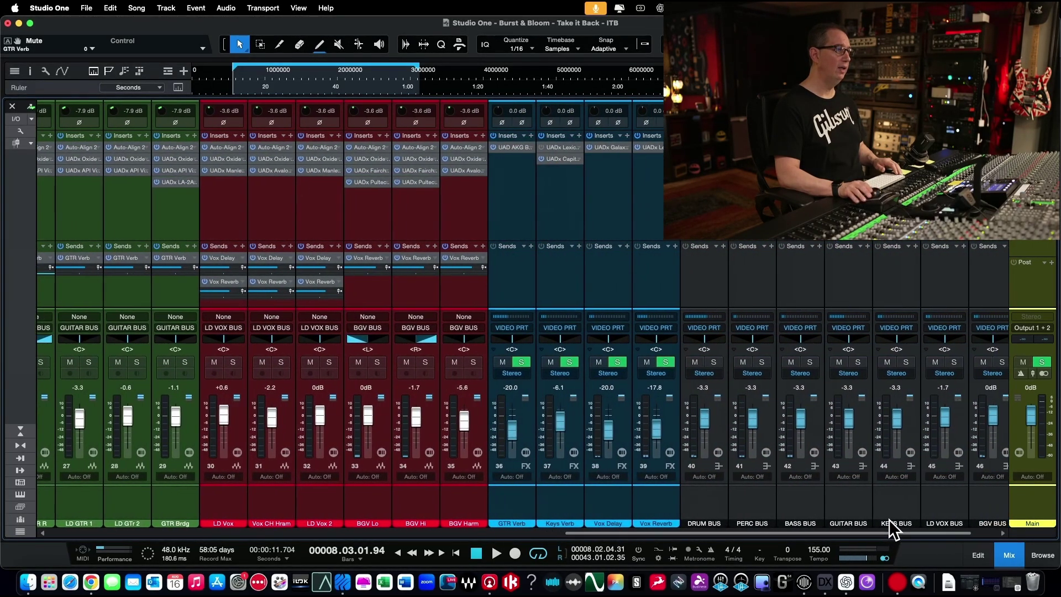
{"action": "left_click", "coordinate": [552, 505]}
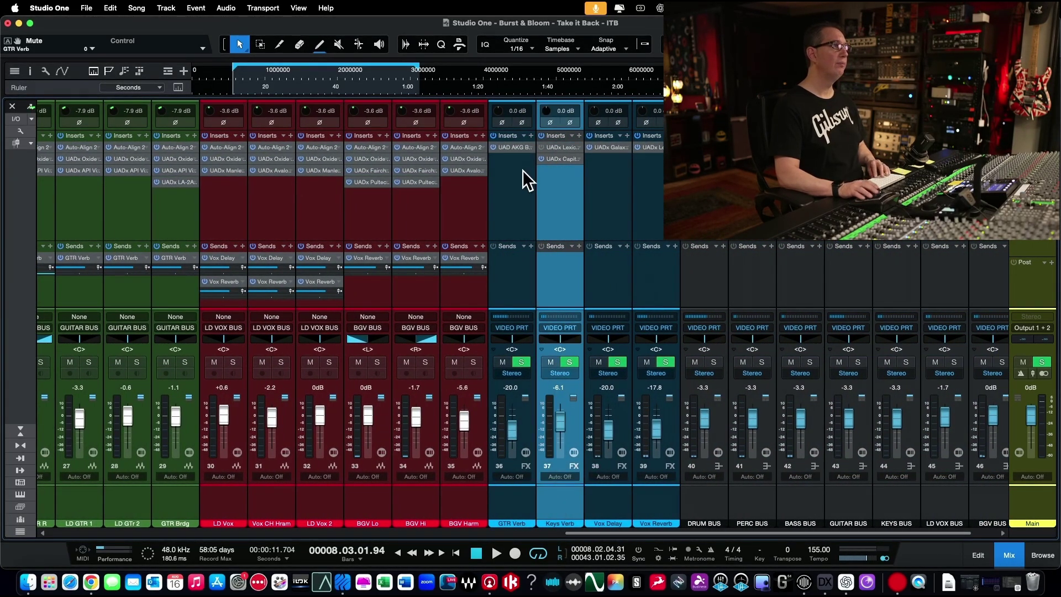
{"action": "left_click", "coordinate": [578, 147]}
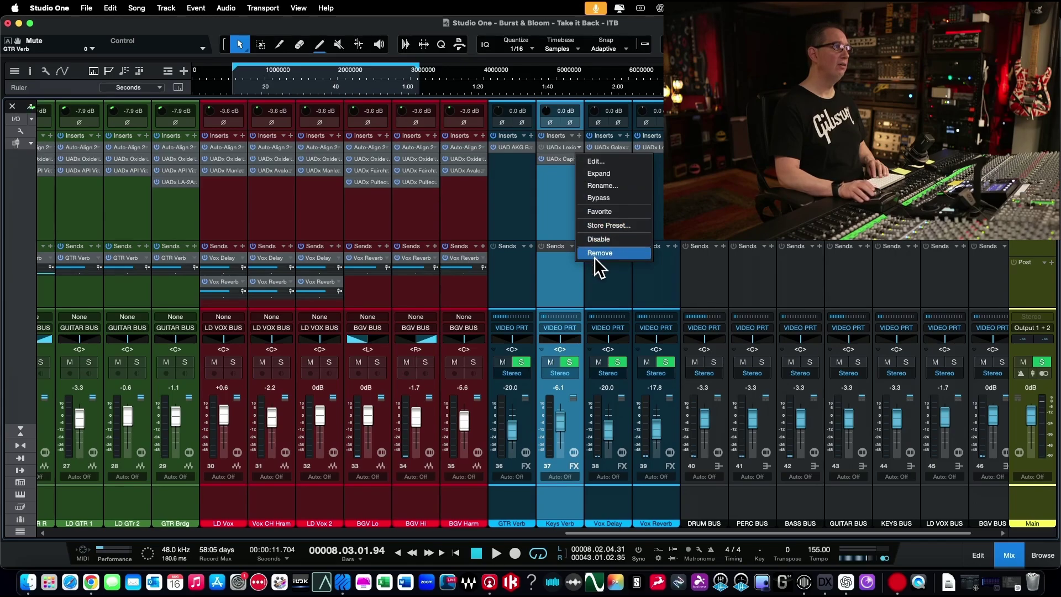
{"action": "left_click", "coordinate": [600, 254]}
- Open the UADx Capitol Chambers insert on the Keys Verb channel and examine its settings
{"action": "double_click", "coordinate": [559, 148]}
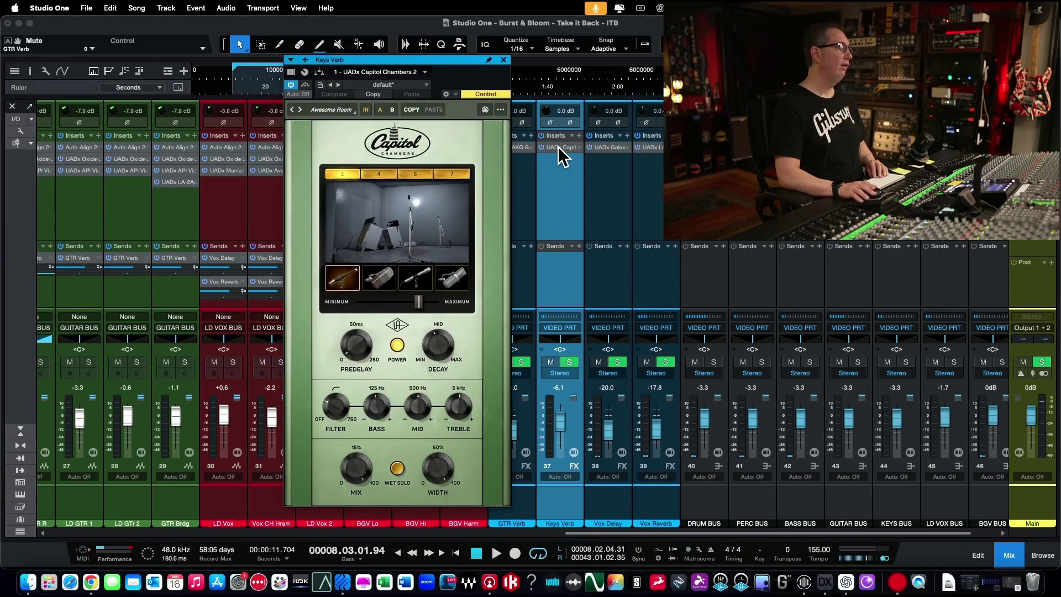
{"action": "left_click_drag", "start_coordinate": [396, 57], "coordinate": [372, 53]}
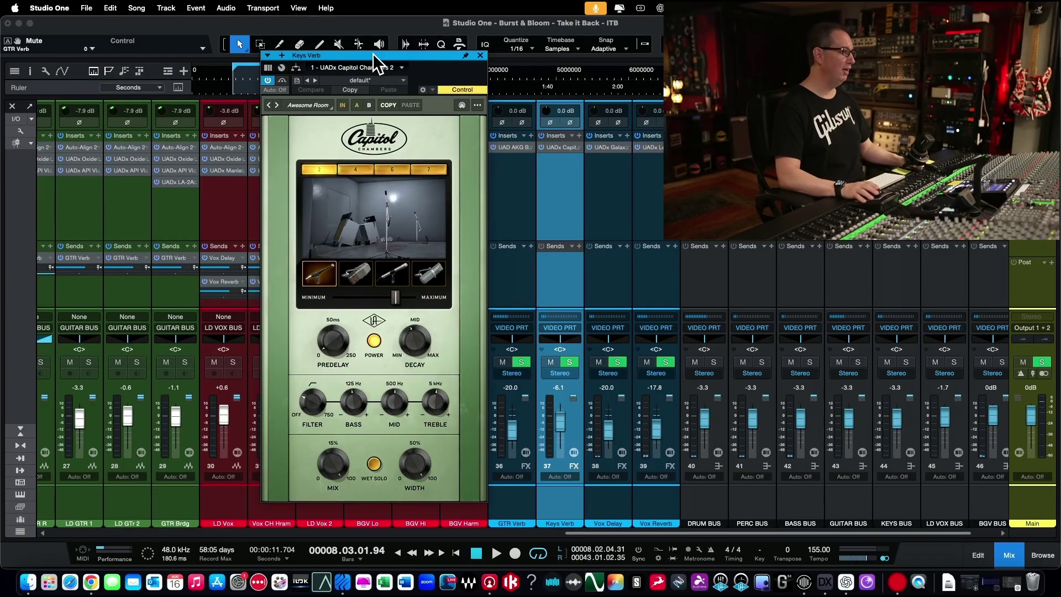
{"action": "left_click_drag", "start_coordinate": [372, 53], "coordinate": [363, 52]}
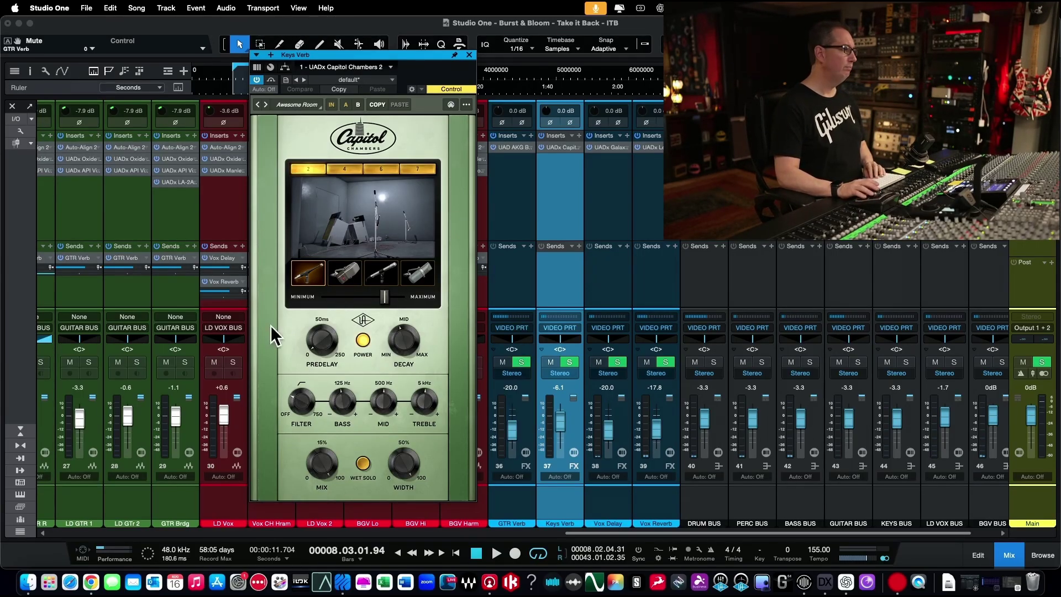
- Solo the Organ, Piano and Rhodes channels together
{"action": "left_click_drag", "start_coordinate": [642, 530], "coordinate": [460, 533]}
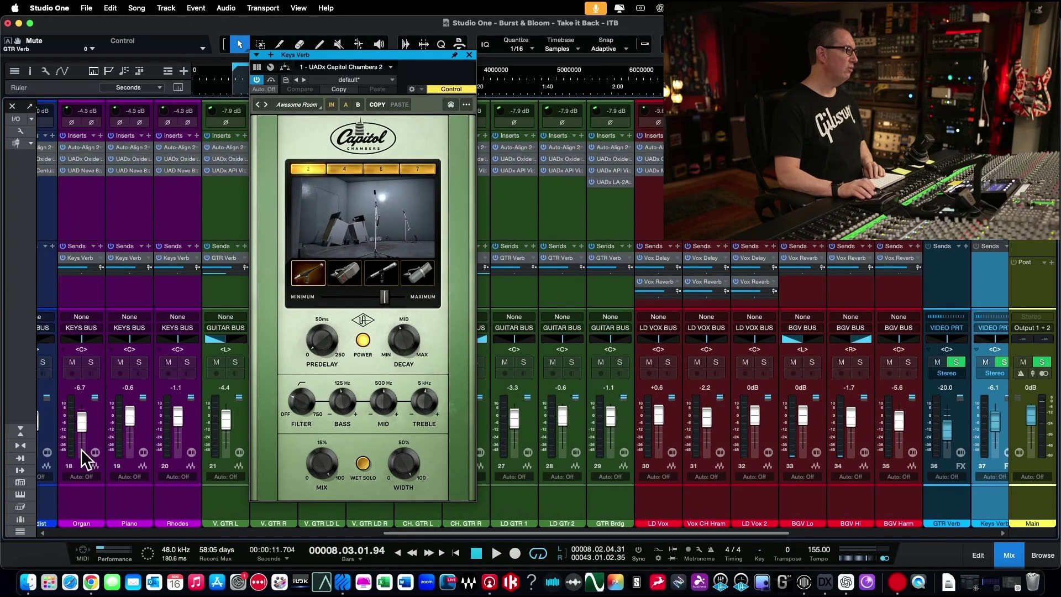
{"action": "left_click", "coordinate": [81, 502]}
{"action": "left_click", "coordinate": [177, 495], "text": "shift"}
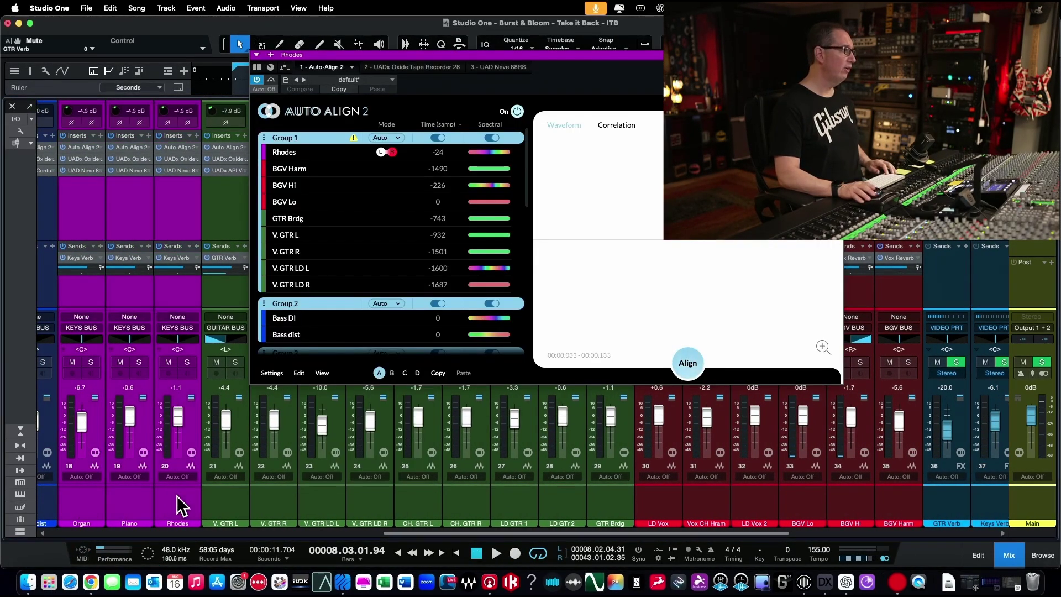
{"action": "left_click", "coordinate": [187, 361]}
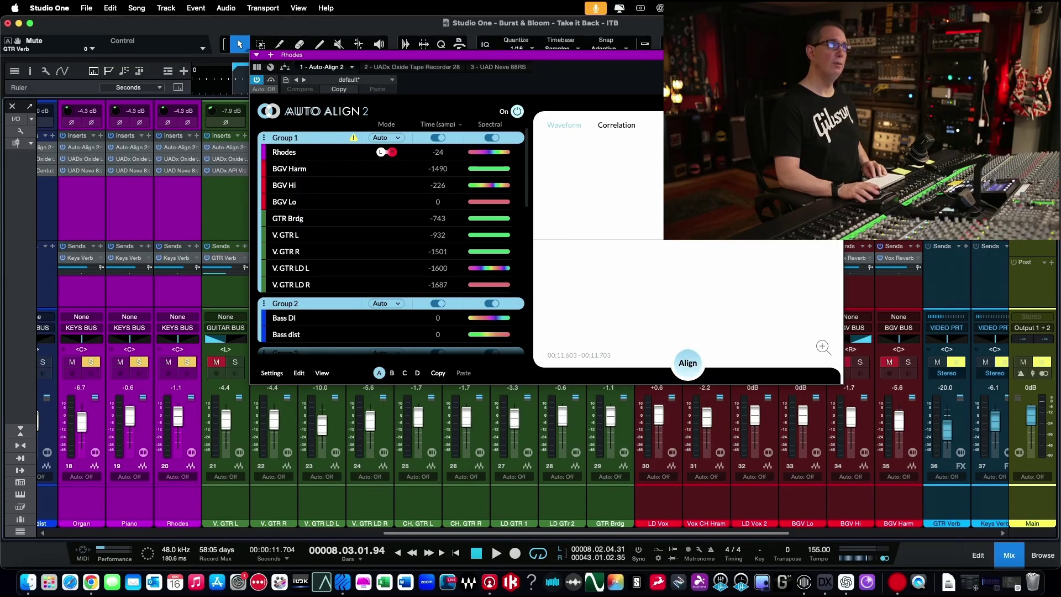
- Open the UADx Capitol Chambers insert on Keys Verb and compare the soloed keys with the reverb bypassed and active during playback
{"action": "double_click", "coordinate": [991, 147]}
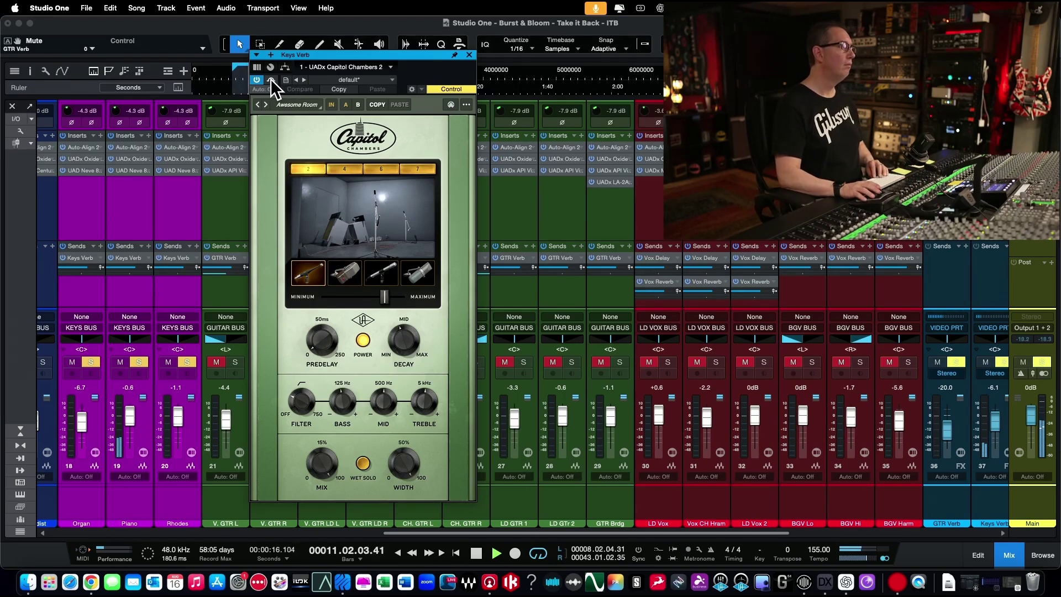
{"action": "key", "text": "space"}
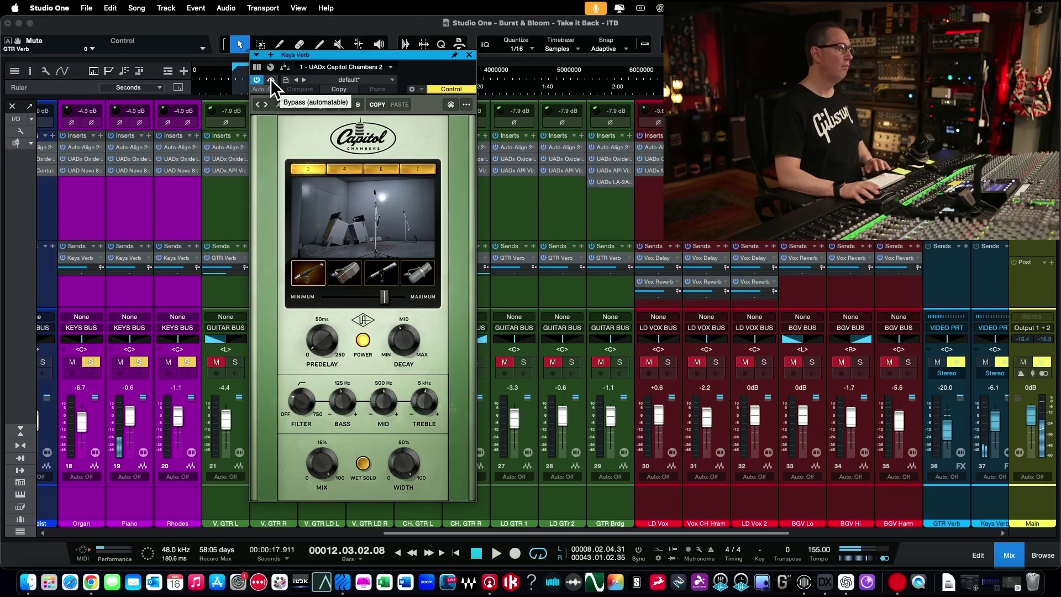
{"action": "left_click", "coordinate": [271, 79]}
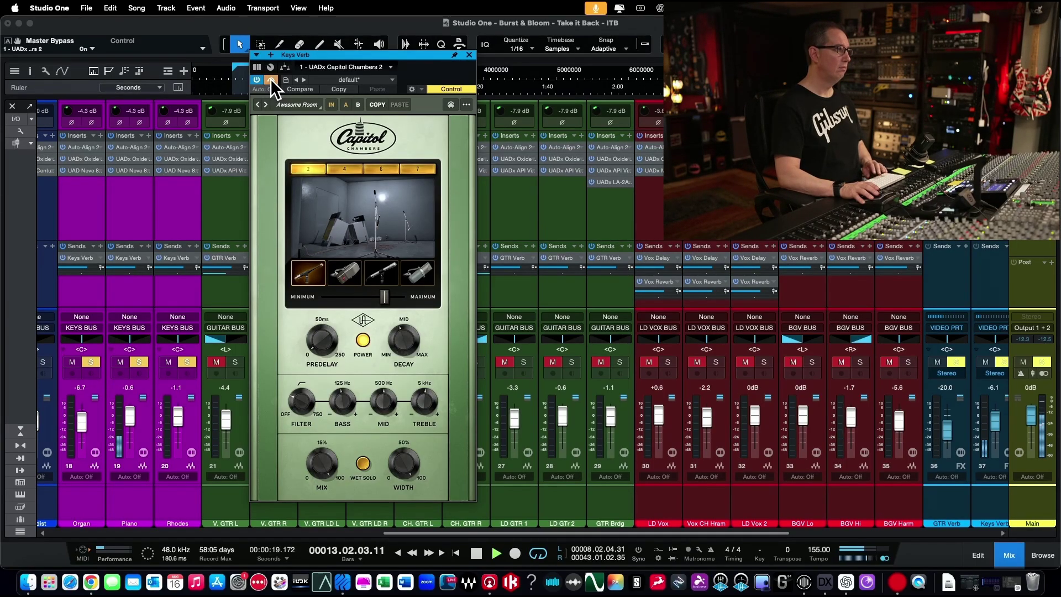
{"action": "left_click", "coordinate": [271, 79]}
{"action": "key", "text": "space"}
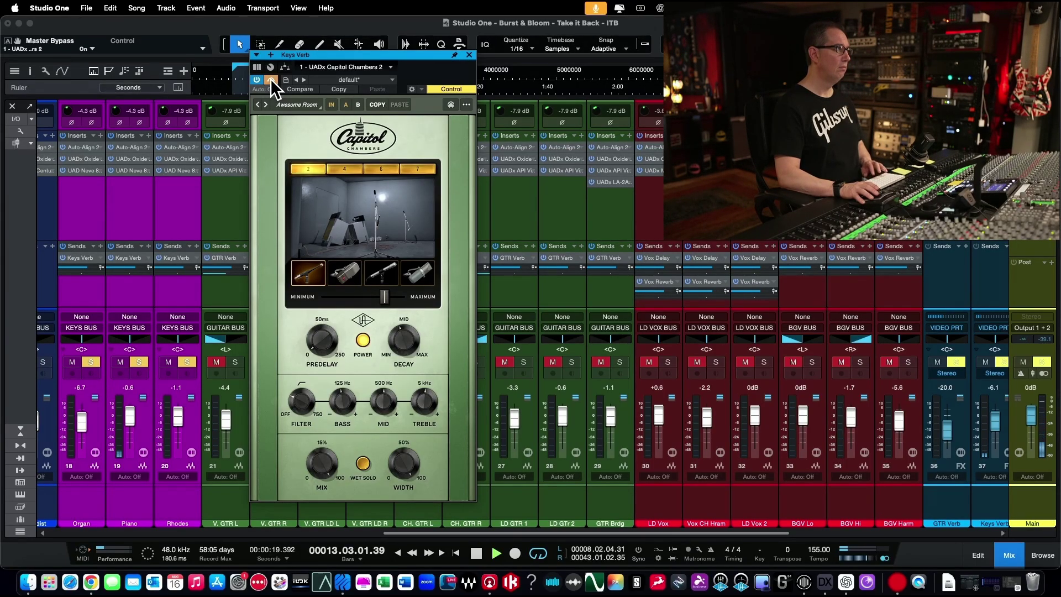
{"action": "key", "text": "space"}
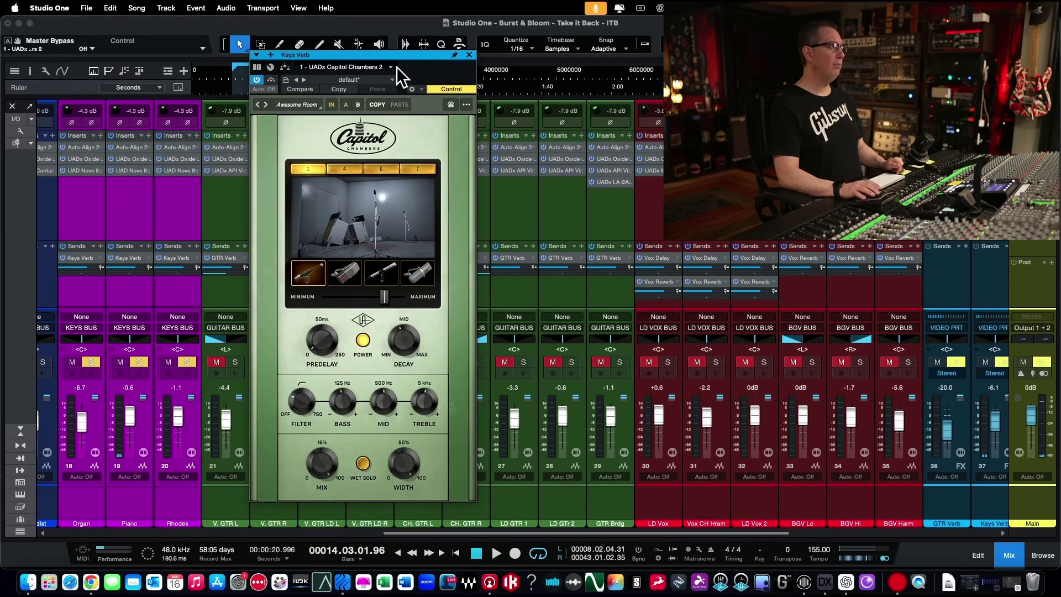
- With playback stopped, view chambers 4, 6 and 7 in Capitol Chambers and return to chamber 2
{"action": "left_click_drag", "start_coordinate": [381, 53], "coordinate": [354, 51]}
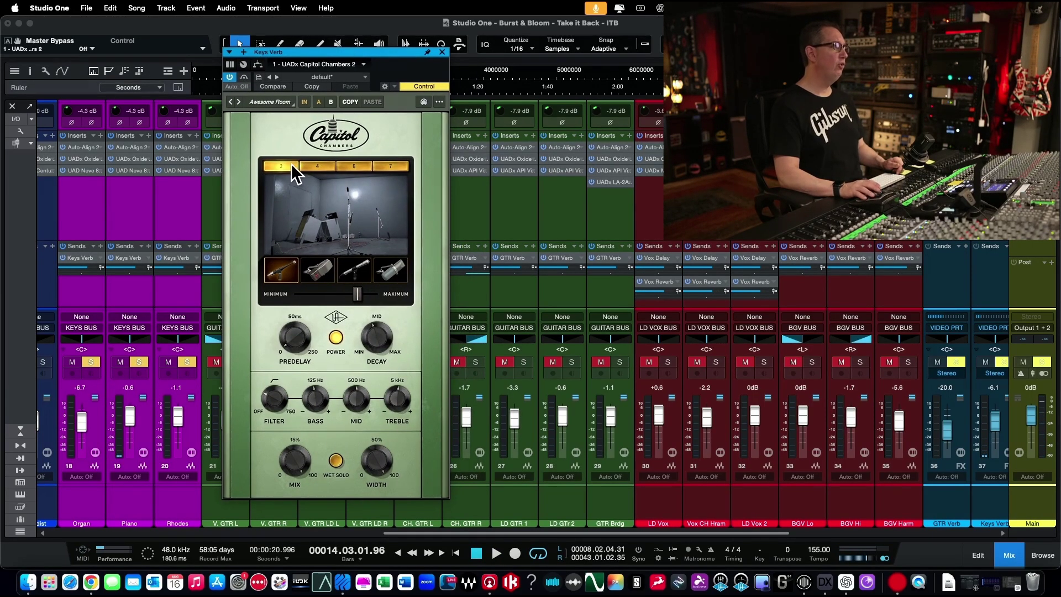
{"action": "left_click", "coordinate": [305, 164]}
{"action": "left_click", "coordinate": [355, 164]}
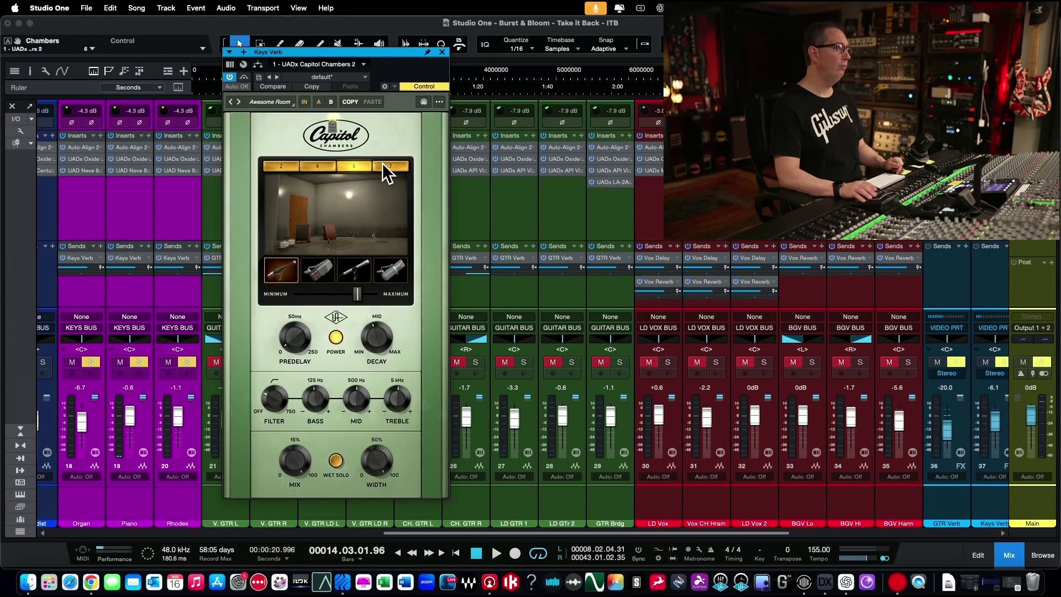
{"action": "left_click", "coordinate": [384, 163]}
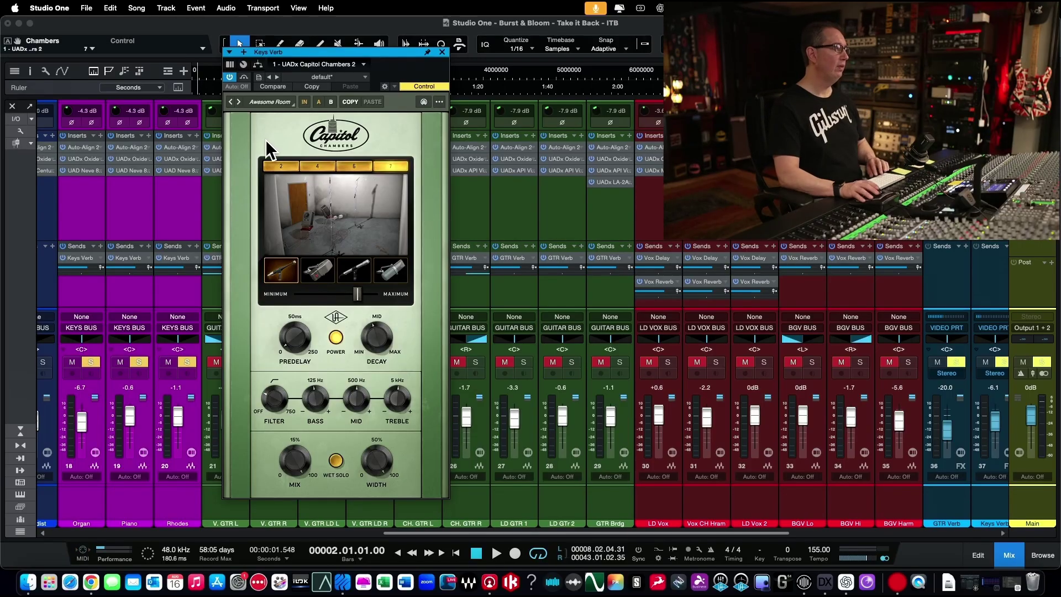
{"action": "left_click", "coordinate": [289, 167]}
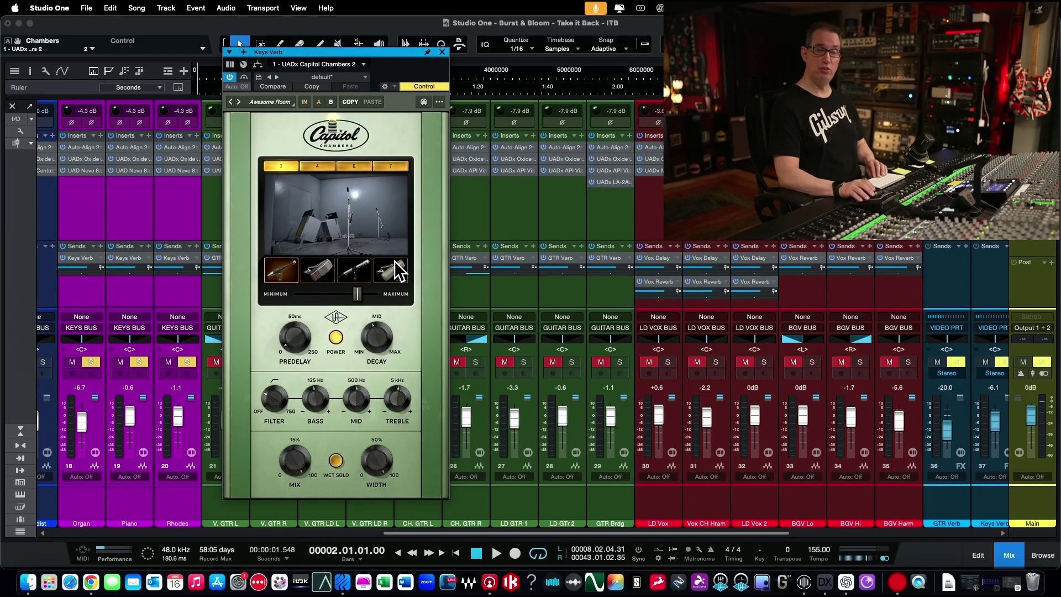
- Play the soloed keys while auditioning Capitol Chambers rooms 4, 6 and 7, ending back on chamber 2
{"action": "key", "text": "space"}
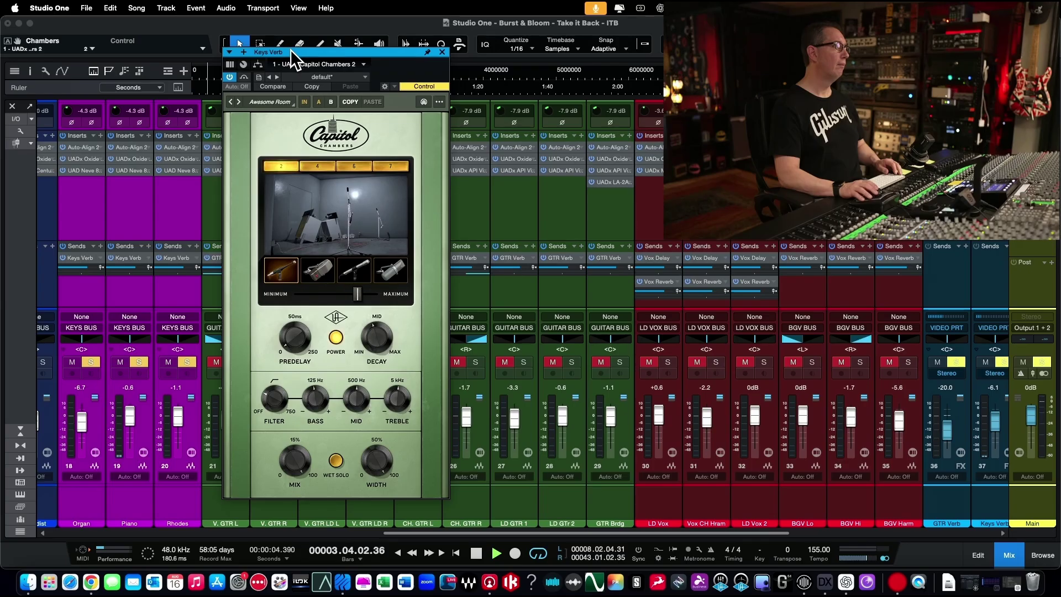
{"action": "mouse_move", "coordinate": [290, 49]}
{"action": "left_mouse_down"}
{"action": "mouse_move", "coordinate": [337, 61]}
{"action": "mouse_move", "coordinate": [283, 59]}
{"action": "left_mouse_up"}
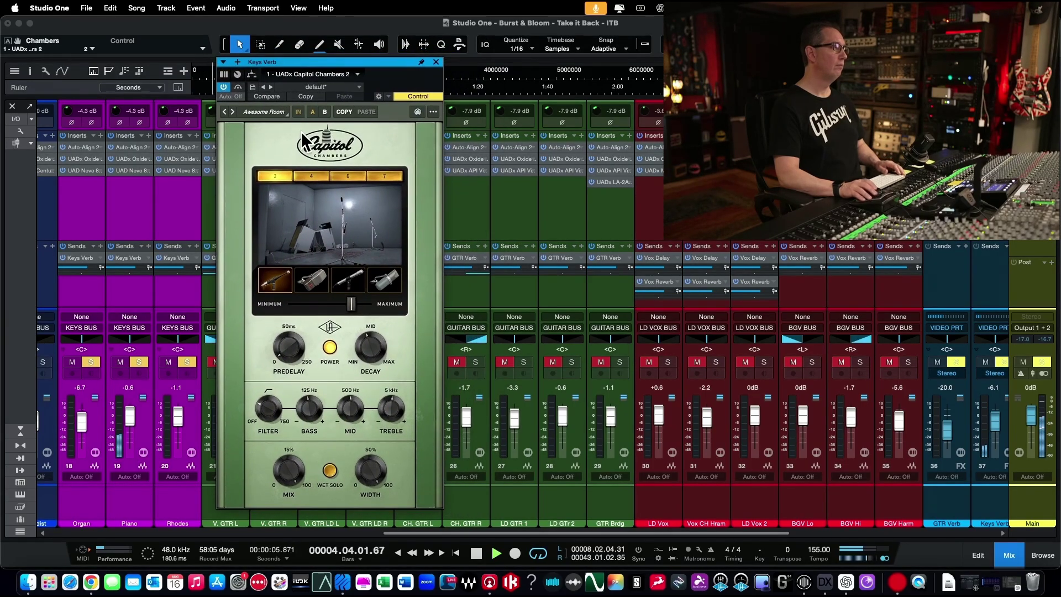
{"action": "left_click", "coordinate": [306, 174]}
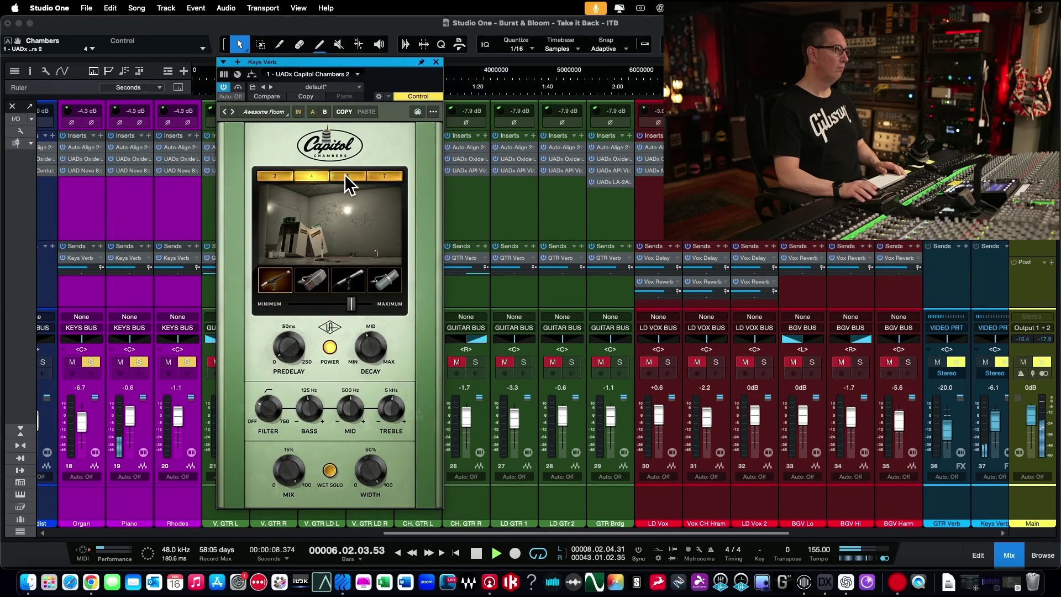
{"action": "left_click", "coordinate": [344, 175]}
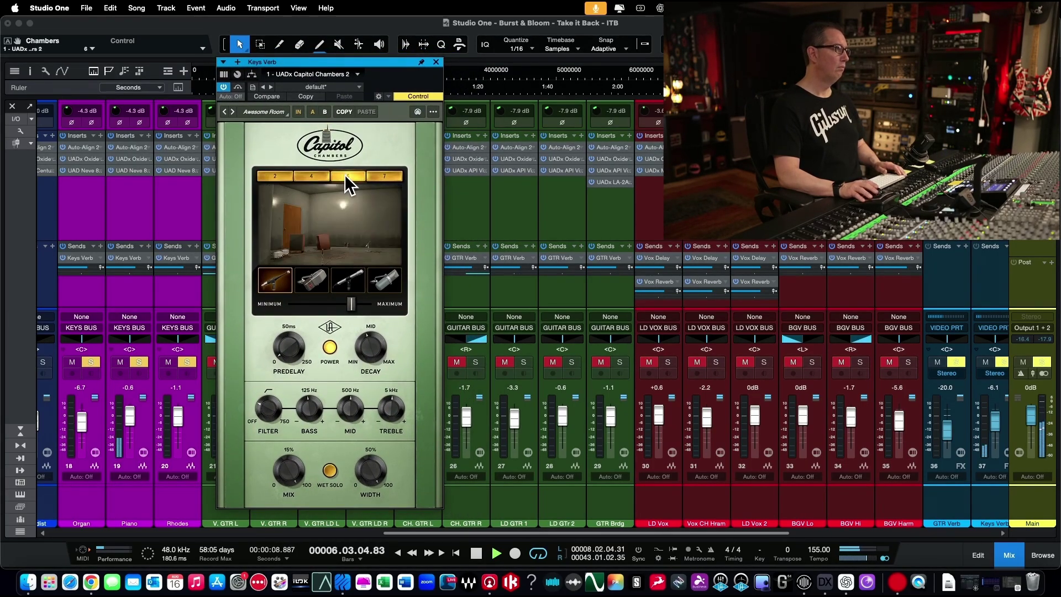
{"action": "left_click", "coordinate": [385, 175]}
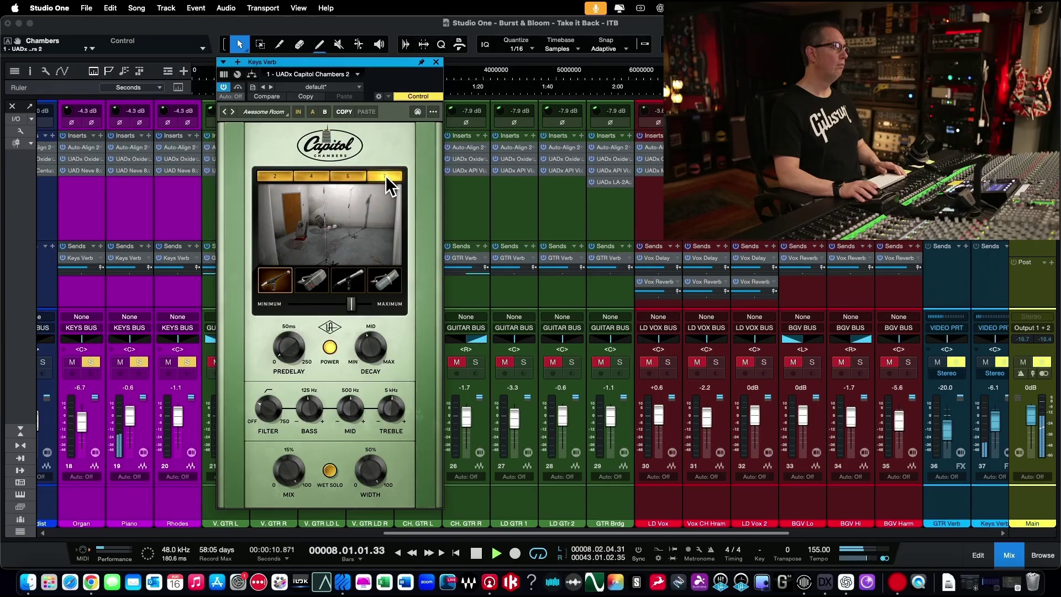
{"action": "left_click", "coordinate": [284, 174]}
- Audition the other Capitol Chambers microphones, including SM80 and C37A, return to 21D and stop playback
{"action": "left_click", "coordinate": [311, 282]}
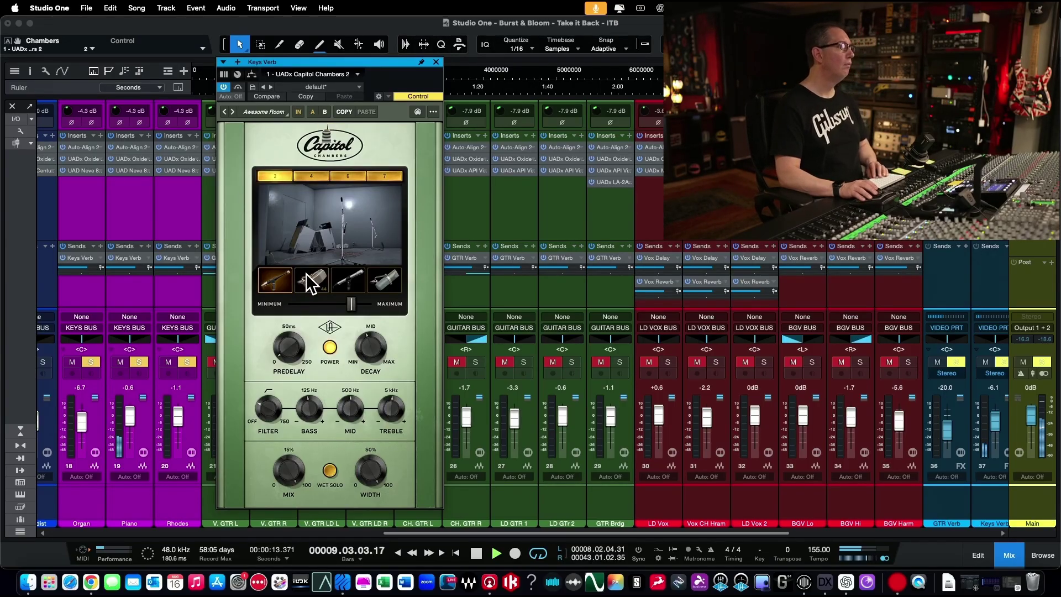
{"action": "left_click", "coordinate": [346, 273]}
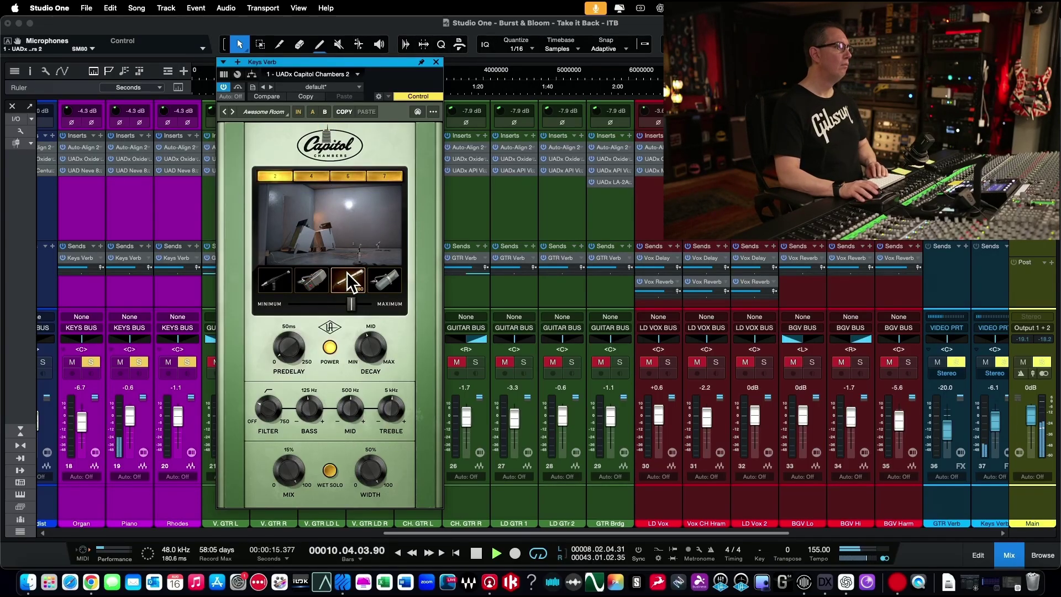
{"action": "left_click", "coordinate": [384, 277]}
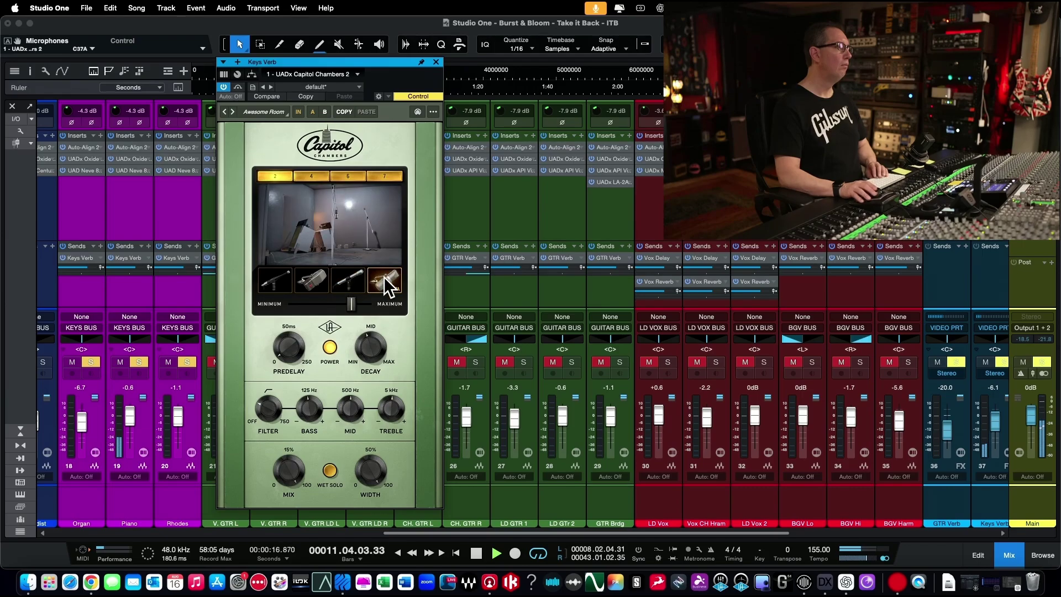
{"action": "left_click", "coordinate": [267, 286]}
{"action": "key", "text": "space"}
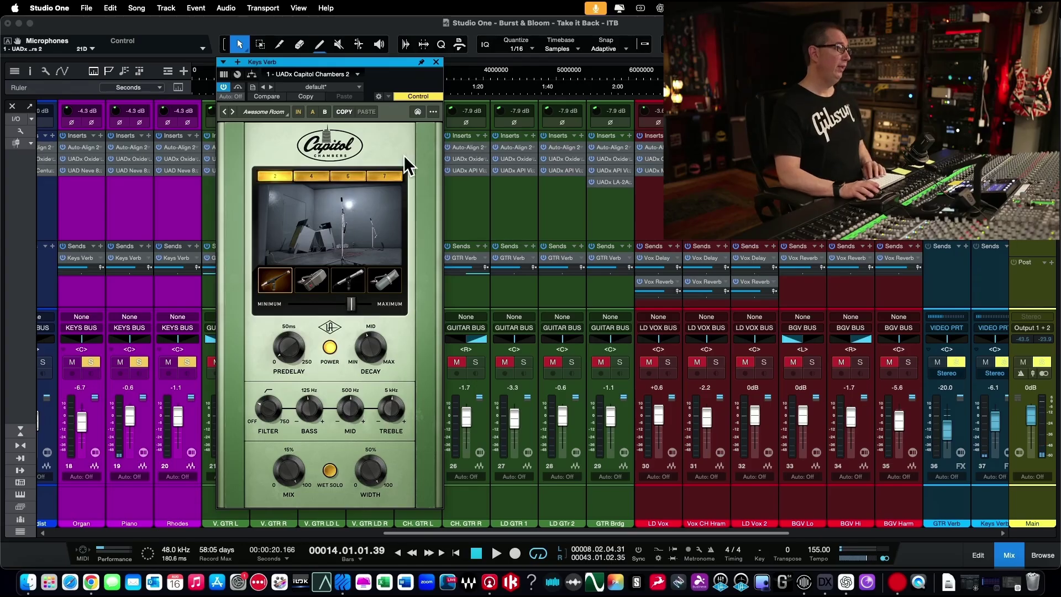
- Clear the solos on the Organ, Piano and Rhodes channels and place the playhead at 00005.02.03.28
{"action": "left_click", "coordinate": [187, 362]}
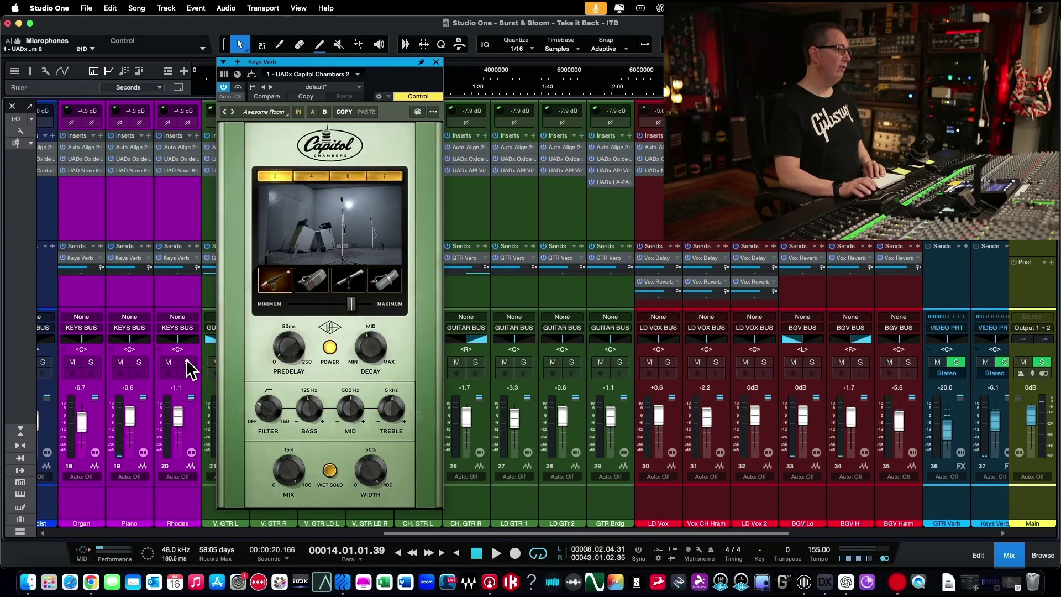
{"action": "left_click_drag", "start_coordinate": [281, 62], "coordinate": [294, 66]}
{"action": "left_click", "coordinate": [216, 70]}
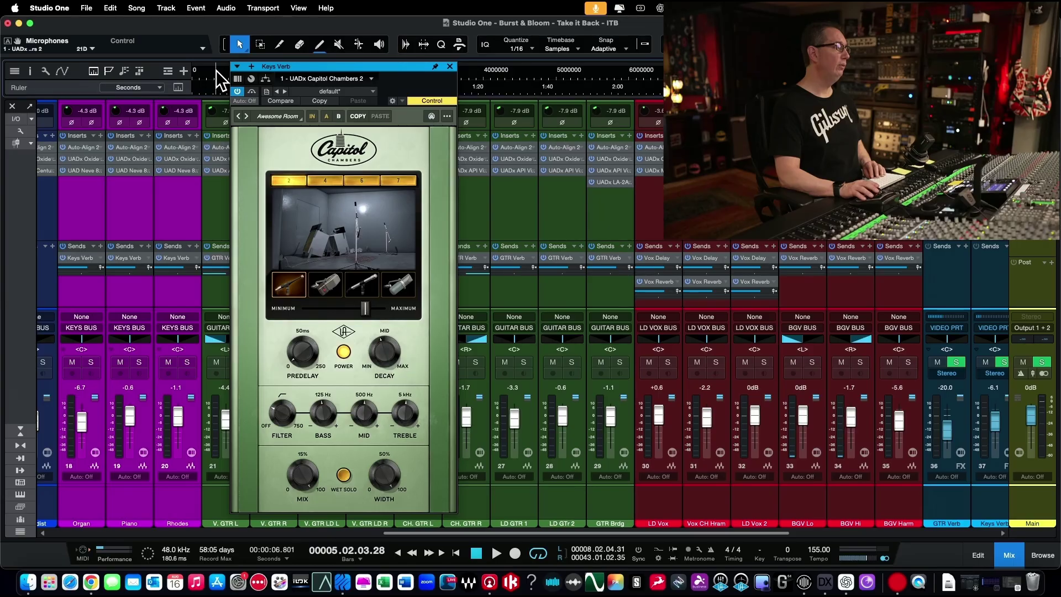
- Play the full mix and compare it with the Keys Verb Capitol Chambers bypassed and active
{"action": "key", "text": "space"}
{"action": "left_click_drag", "start_coordinate": [283, 65], "coordinate": [240, 55]}
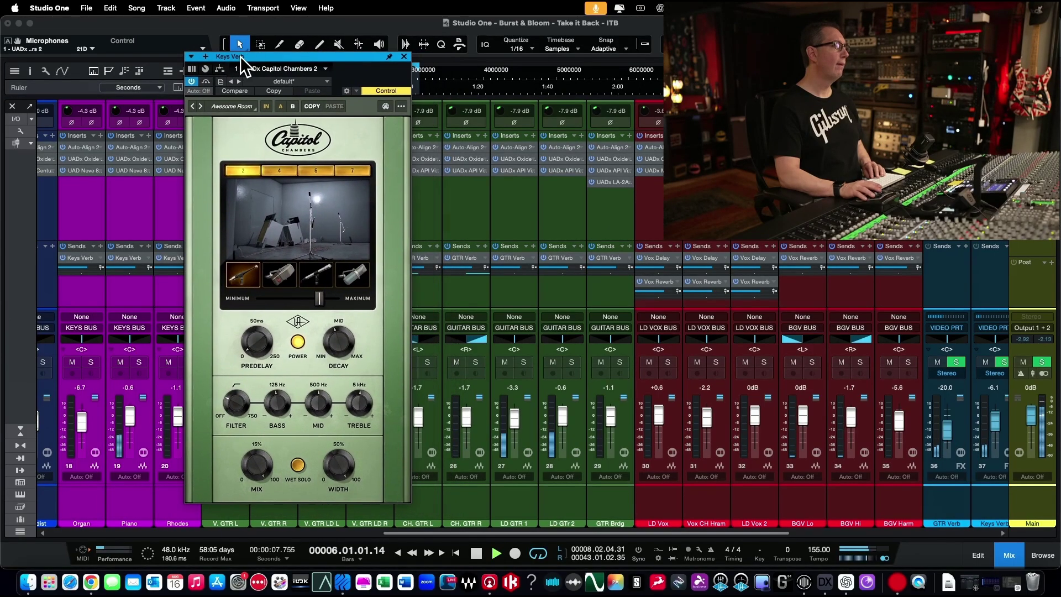
{"action": "left_click", "coordinate": [205, 81]}
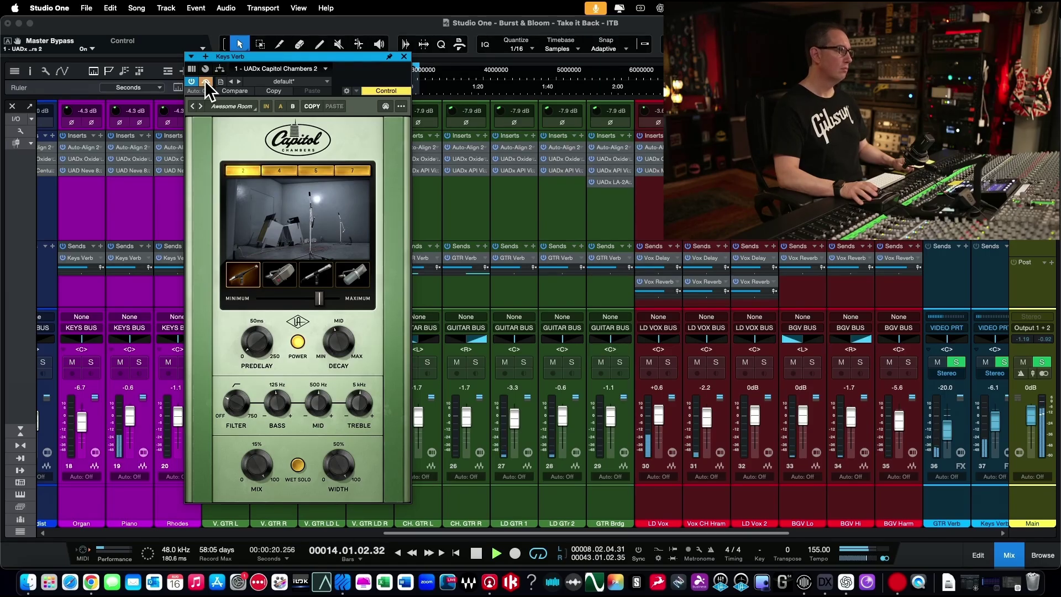
{"action": "left_click", "coordinate": [204, 80]}
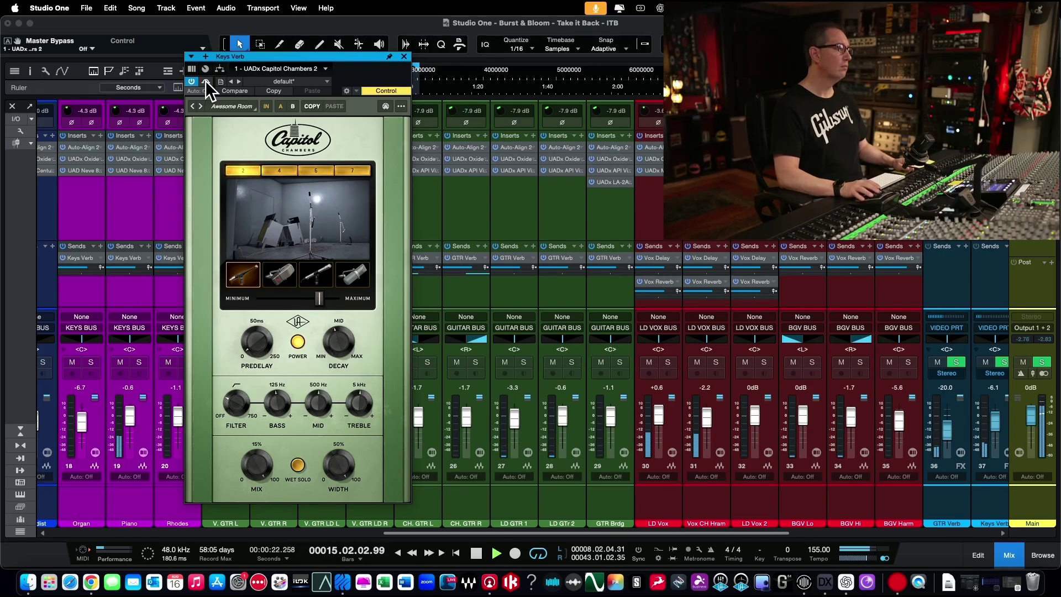
{"action": "key", "text": "space"}
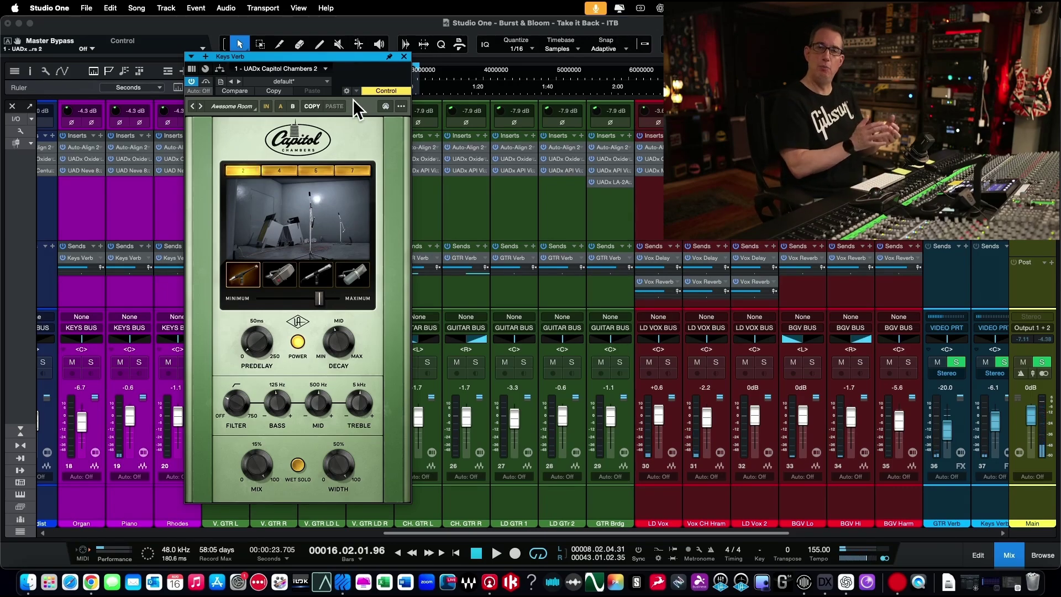
- Close the Capitol Chambers window and look over the LD Vox, Vox CH Hram and LD Vox 2 channels in the mixer
{"action": "left_click", "coordinate": [405, 57]}
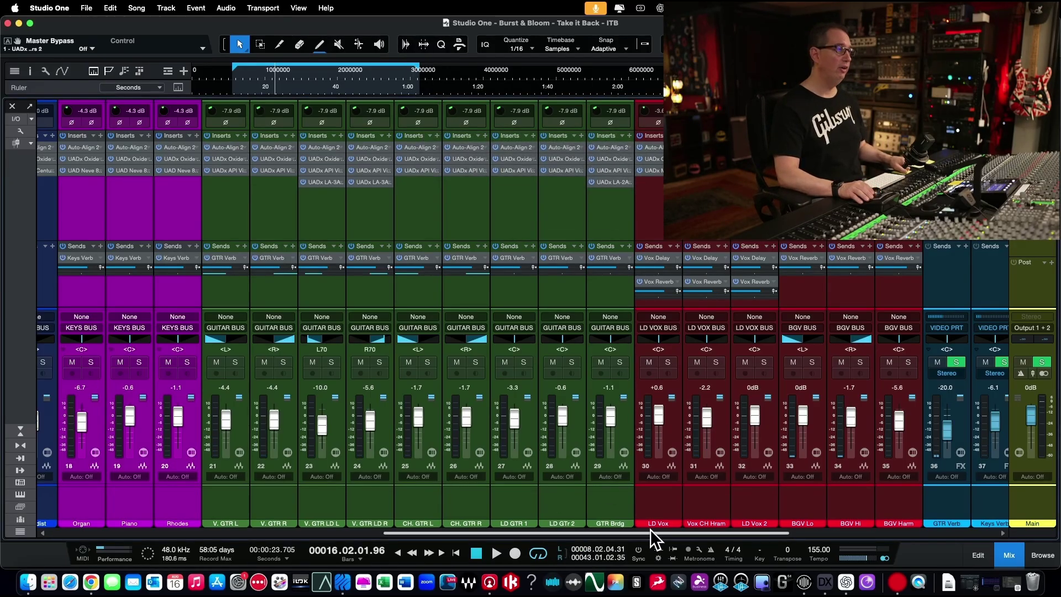
{"action": "scroll", "coordinate": [741, 535], "scroll_direction": "right", "scroll_amount": 2}
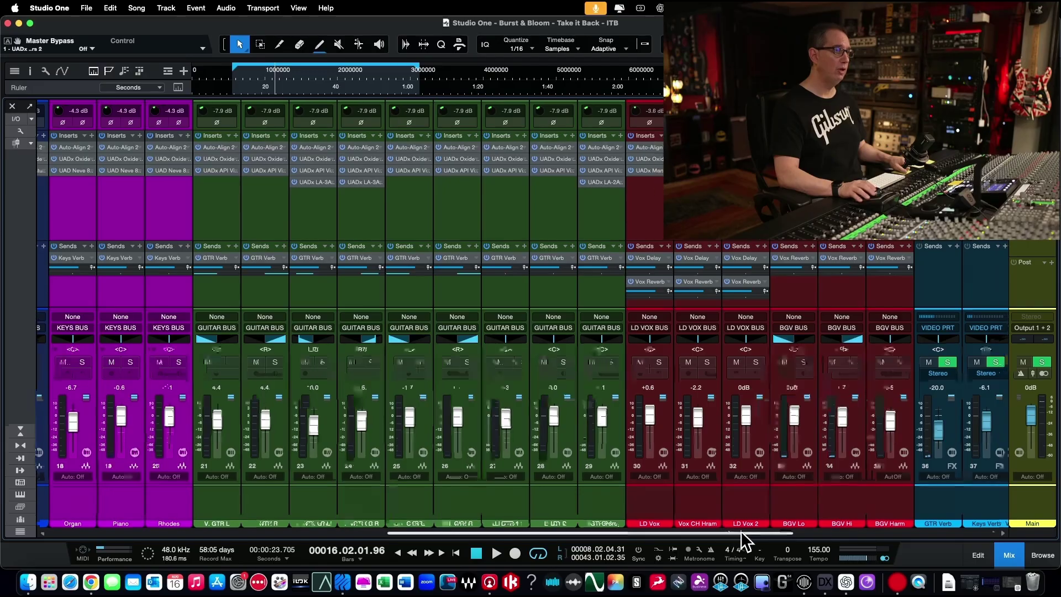
{"action": "left_click_drag", "start_coordinate": [742, 532], "coordinate": [882, 525]}
{"action": "left_click", "coordinate": [291, 498]}
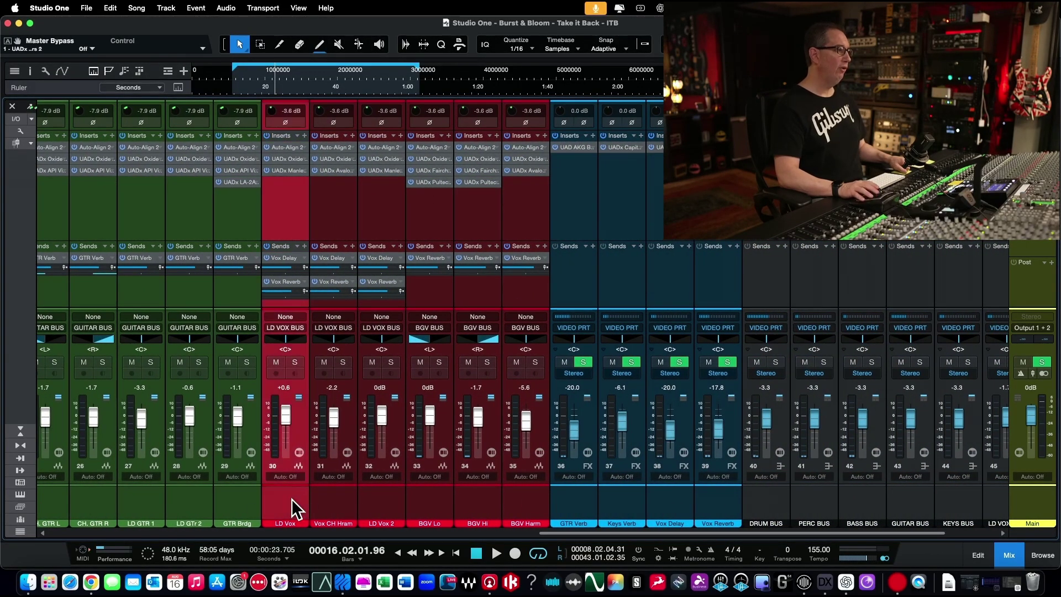
{"action": "left_click", "coordinate": [330, 496]}
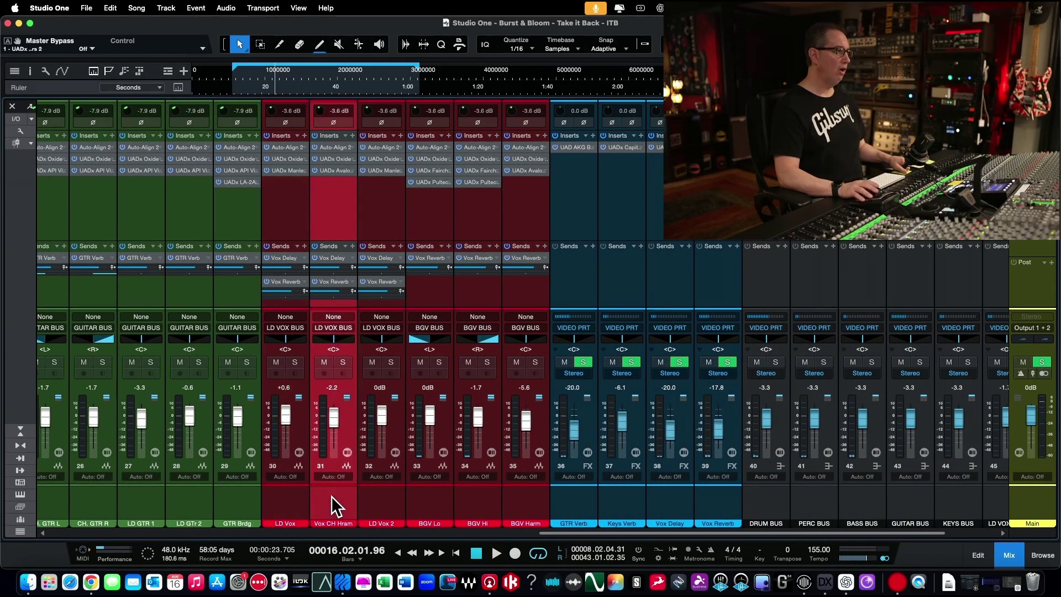
{"action": "left_click", "coordinate": [280, 216]}
{"action": "left_click", "coordinate": [319, 214]}
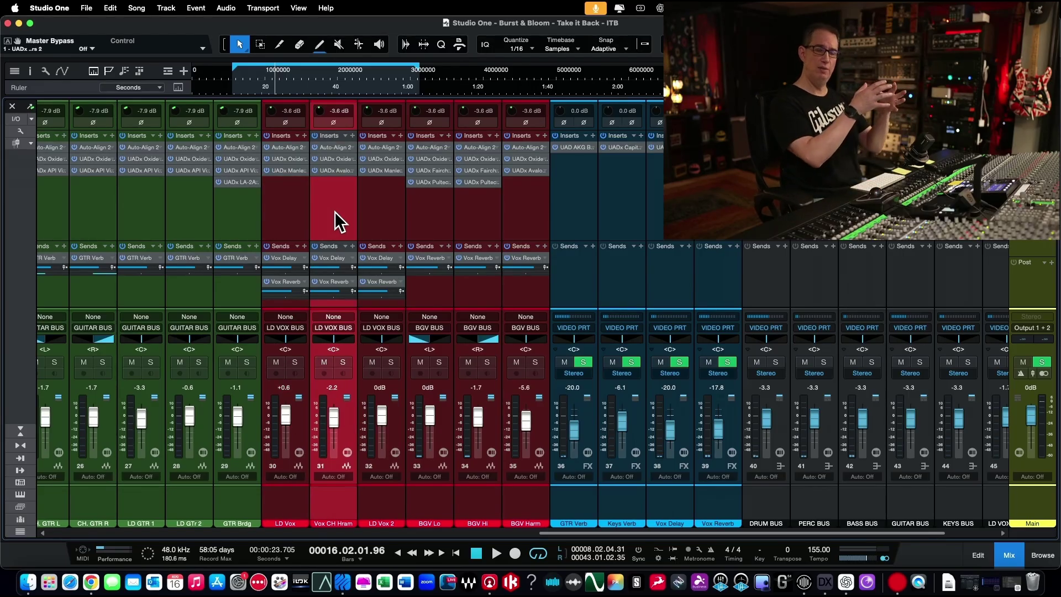
{"action": "left_click", "coordinate": [387, 202]}
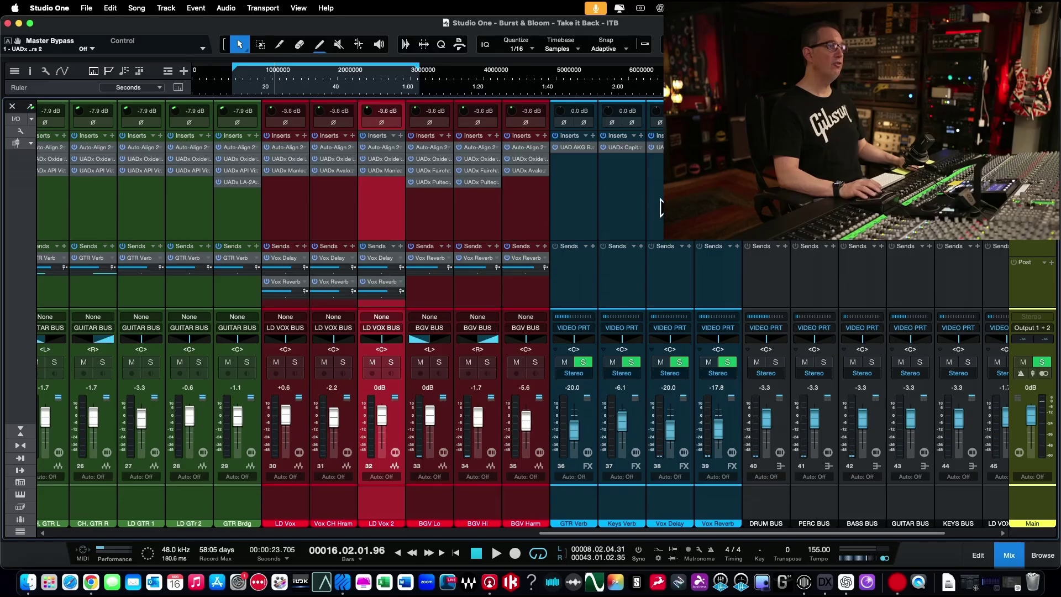
- Open the UADx Galaxy Tape Echo insert on the Vox Delay channel and solo the LD Vox channel
{"action": "left_click", "coordinate": [671, 191]}
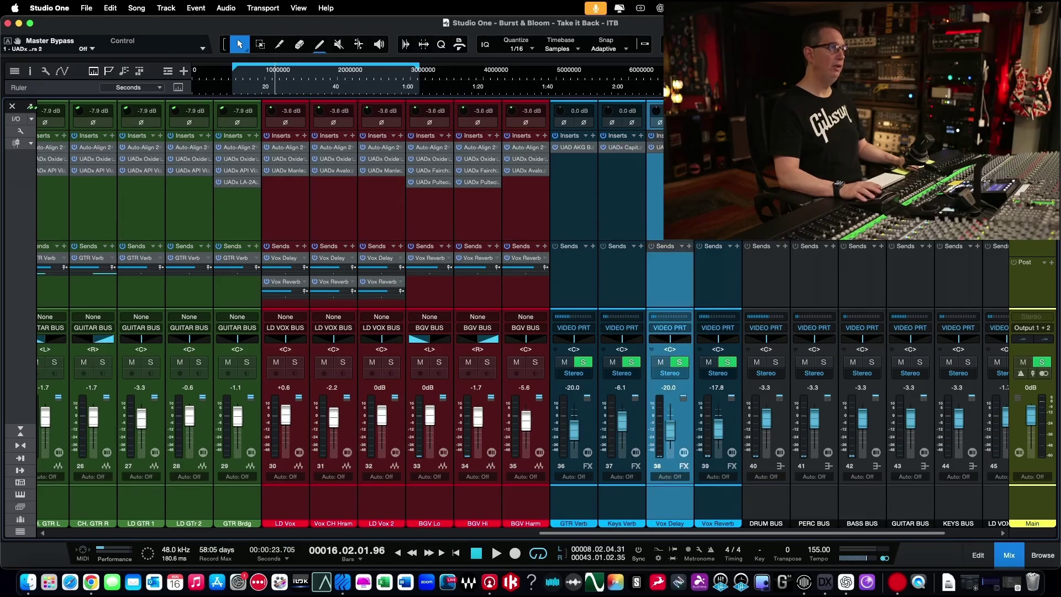
{"action": "double_click", "coordinate": [670, 147]}
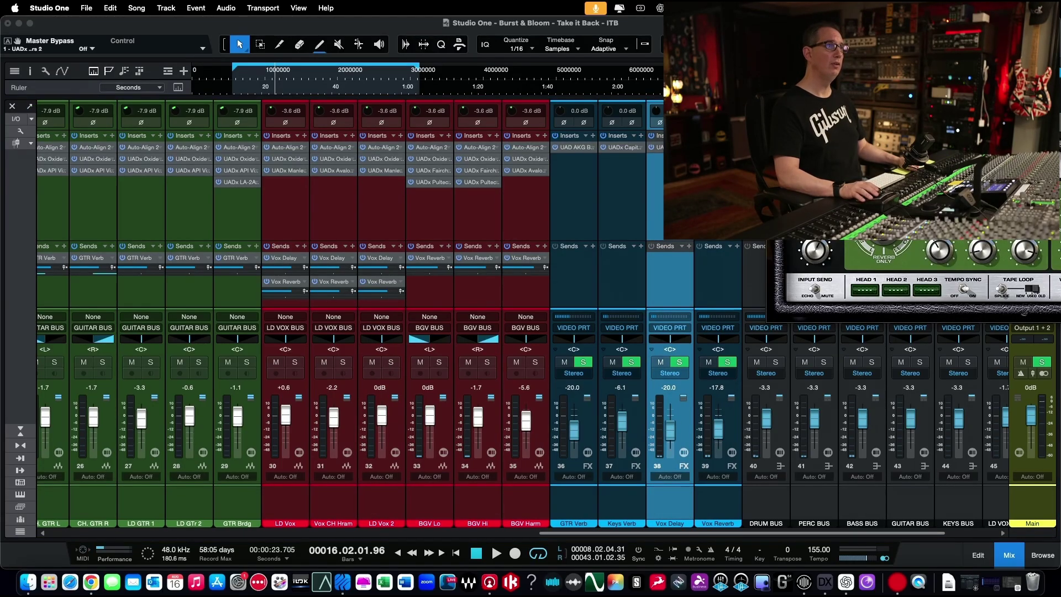
{"action": "left_click_drag", "start_coordinate": [856, 73], "coordinate": [145, 120]}
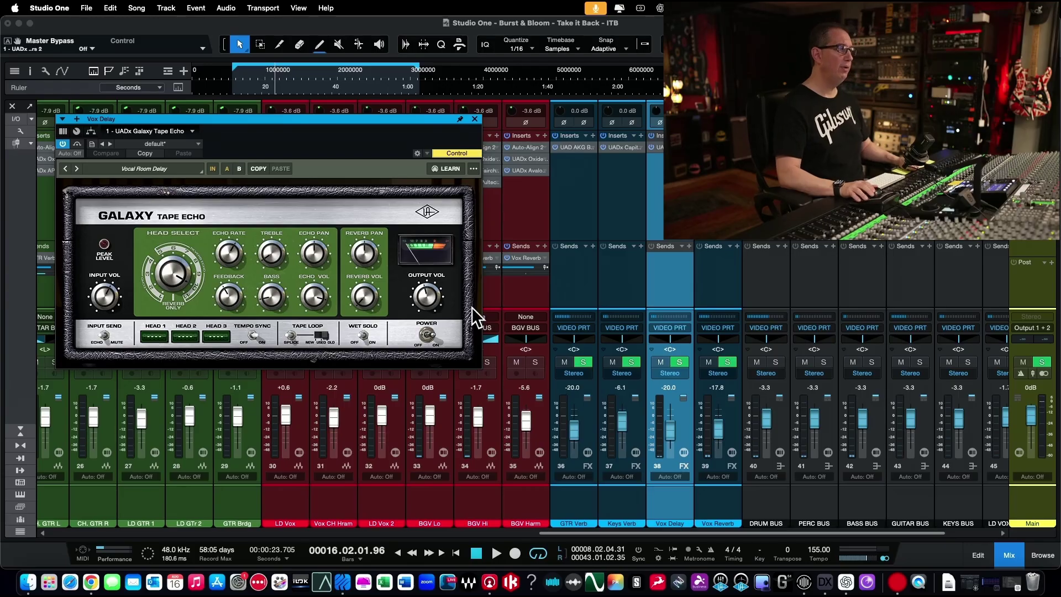
{"action": "left_click_drag", "start_coordinate": [277, 121], "coordinate": [272, 70]}
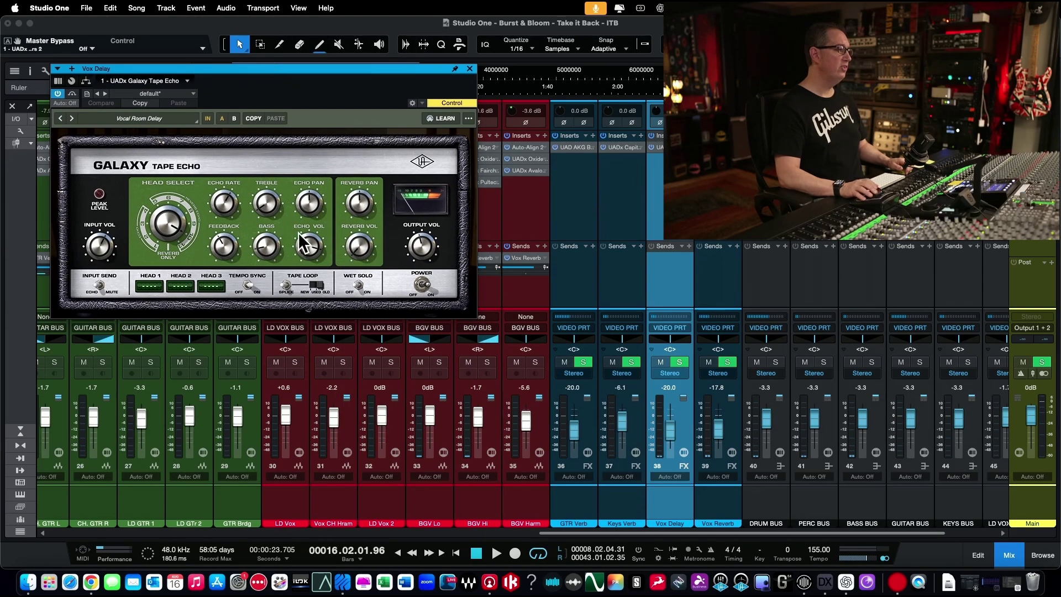
{"action": "left_click", "coordinate": [293, 360]}
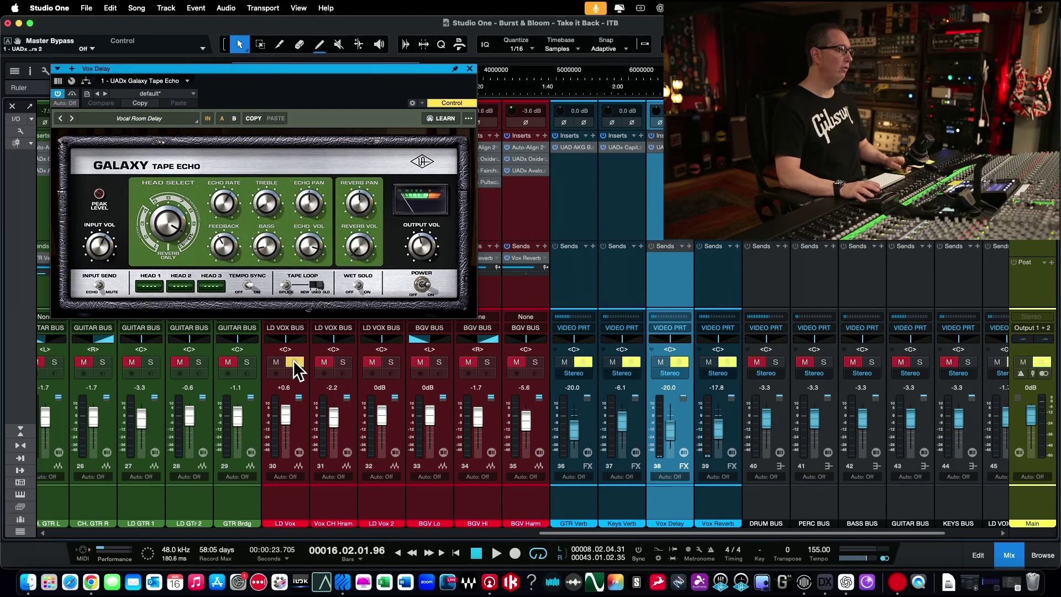
- Add the Vox CH Hram and LD Vox 2 channels to the solo and place the playhead at 00008.03.01.94
{"action": "left_click", "coordinate": [343, 362]}
{"action": "left_click", "coordinate": [390, 360]}
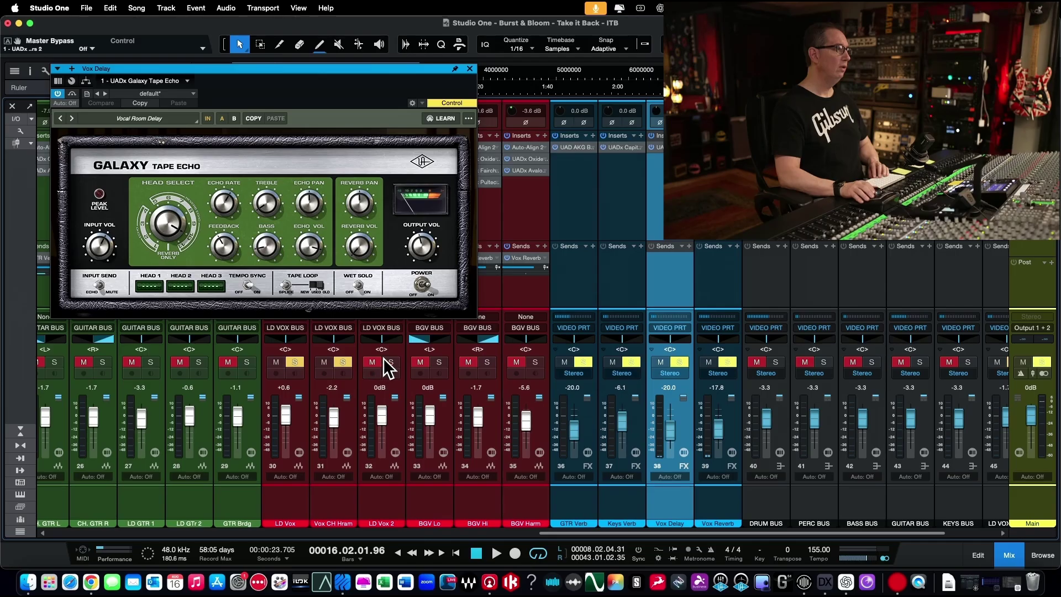
{"action": "left_click_drag", "start_coordinate": [176, 71], "coordinate": [183, 129]}
{"action": "left_click", "coordinate": [233, 77]}
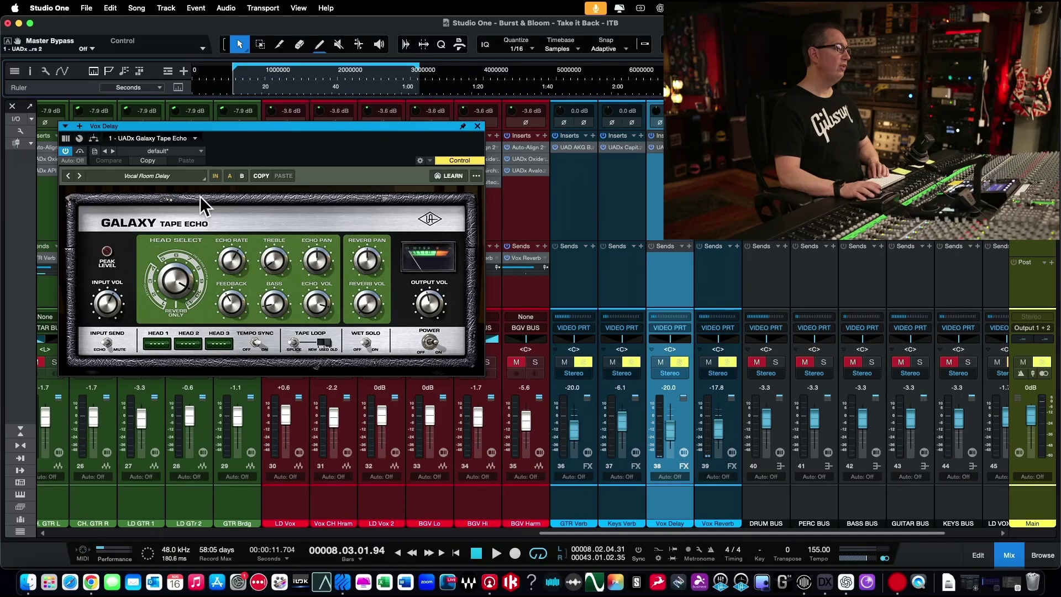
{"action": "left_click_drag", "start_coordinate": [236, 127], "coordinate": [264, 124]}
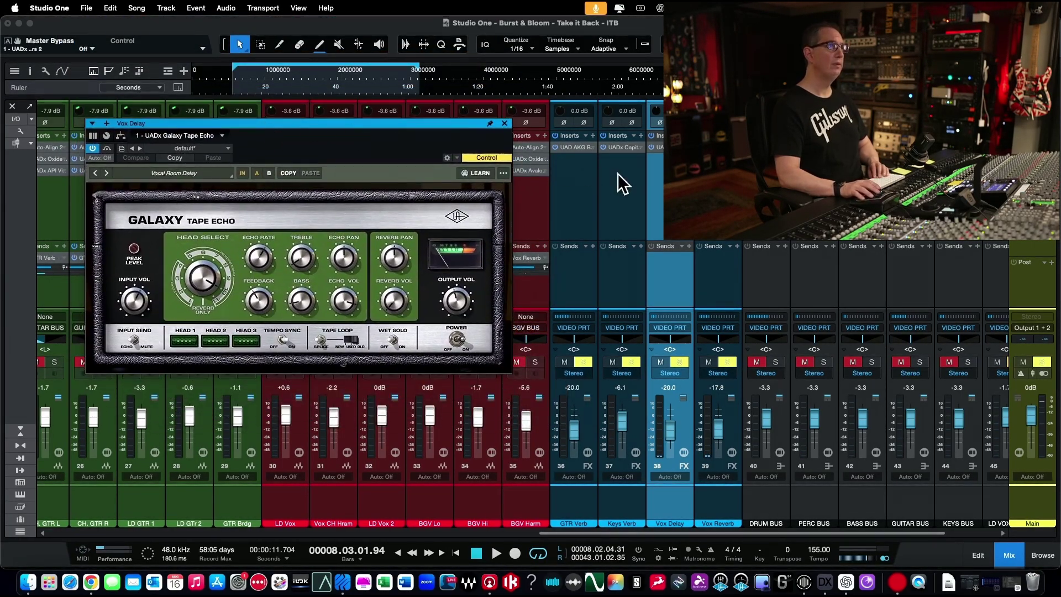
{"action": "left_click", "coordinate": [718, 147]}
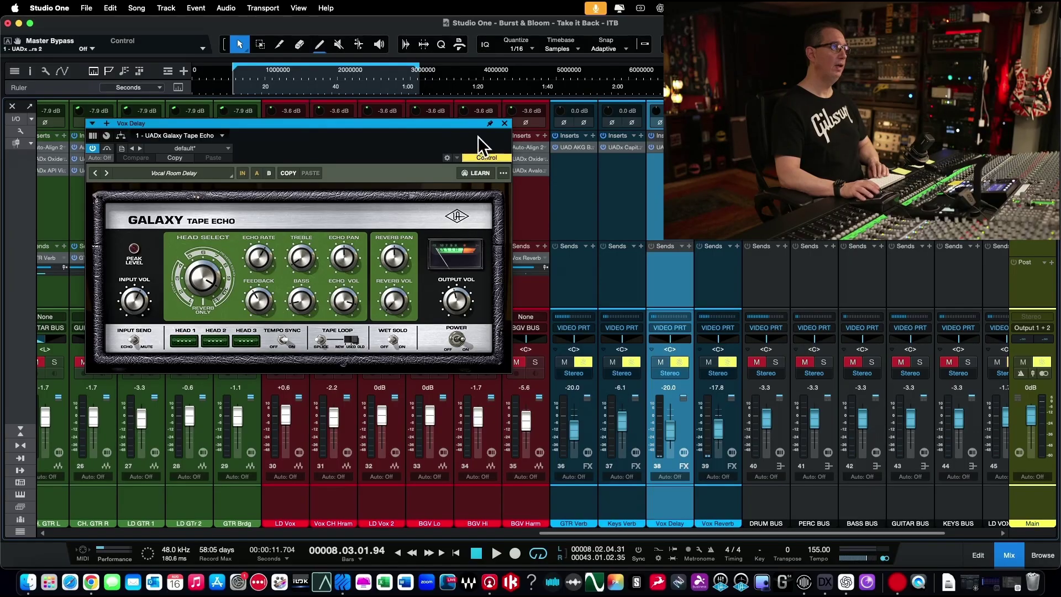
{"action": "left_click_drag", "start_coordinate": [329, 124], "coordinate": [322, 110]}
- Play the soloed lead vocals and compare them with the Galaxy Tape Echo on Vox Delay bypassed and active
{"action": "key", "text": "space"}
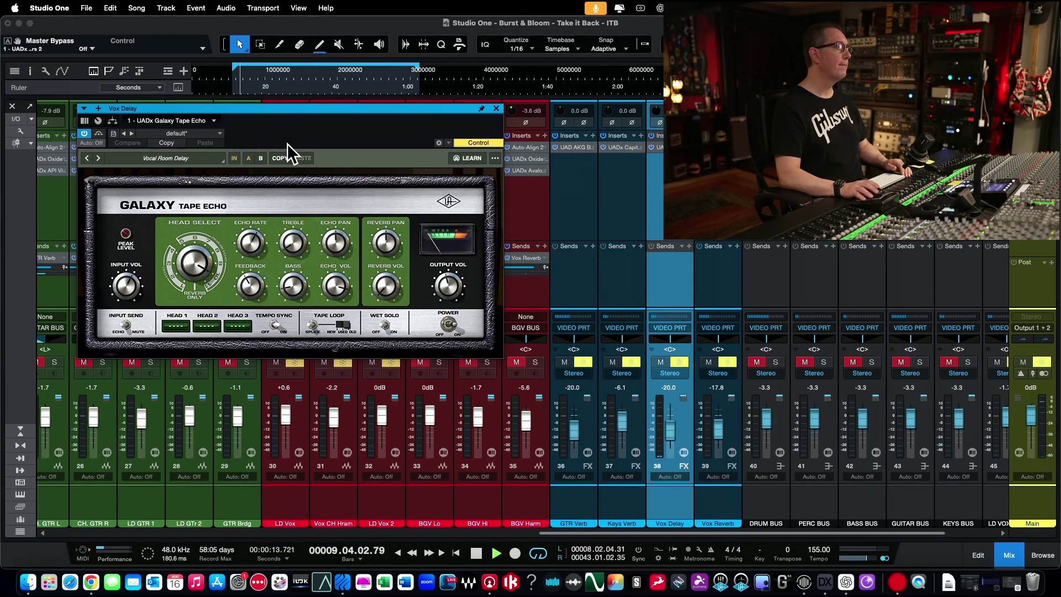
{"action": "left_click", "coordinate": [234, 159]}
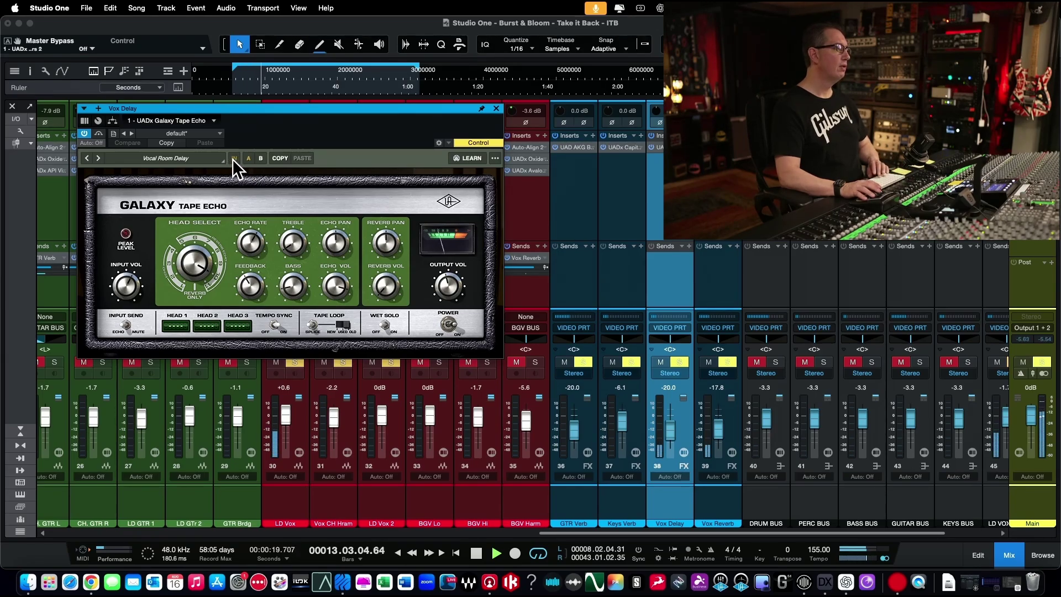
{"action": "key", "text": "space"}
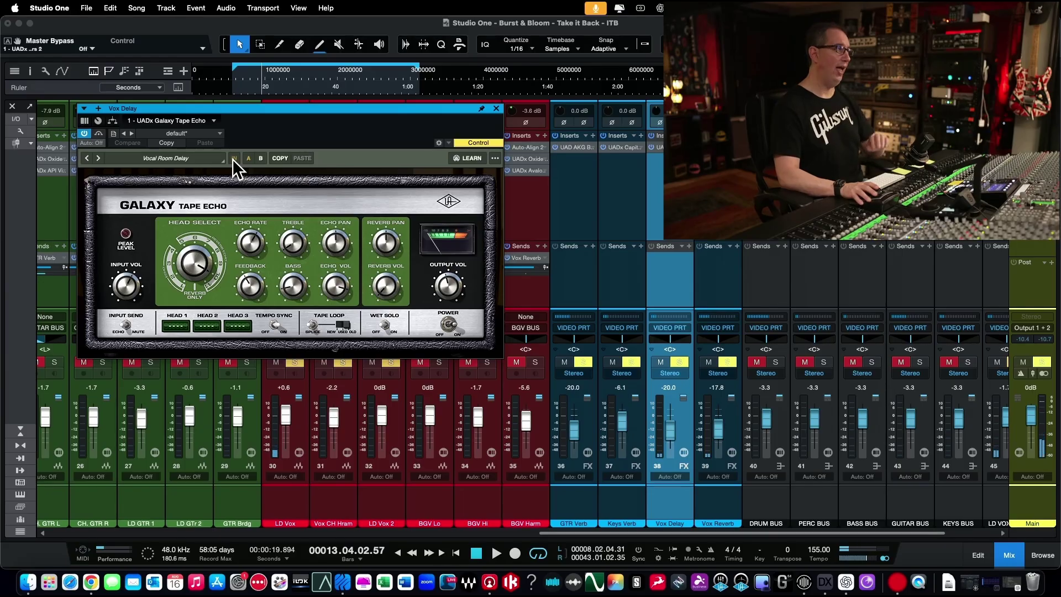
{"action": "key", "text": "space"}
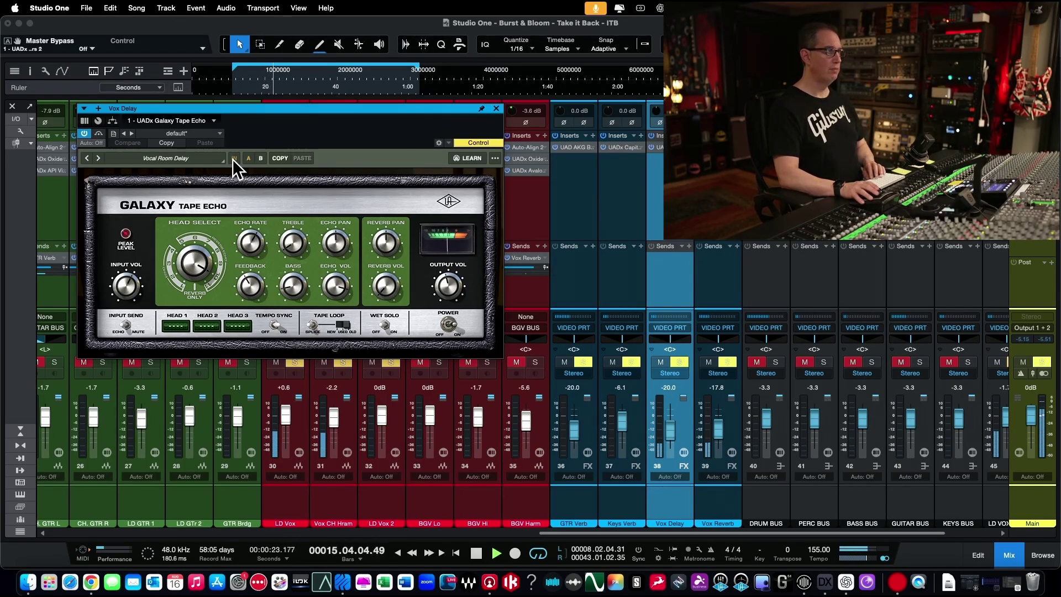
{"action": "key", "text": "space"}
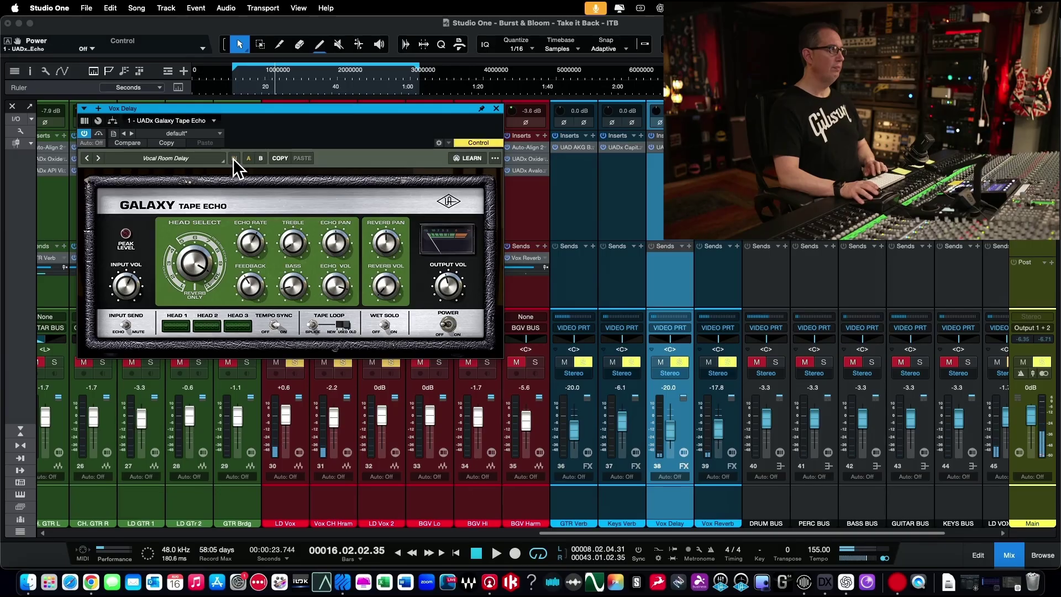
{"action": "key", "text": "space"}
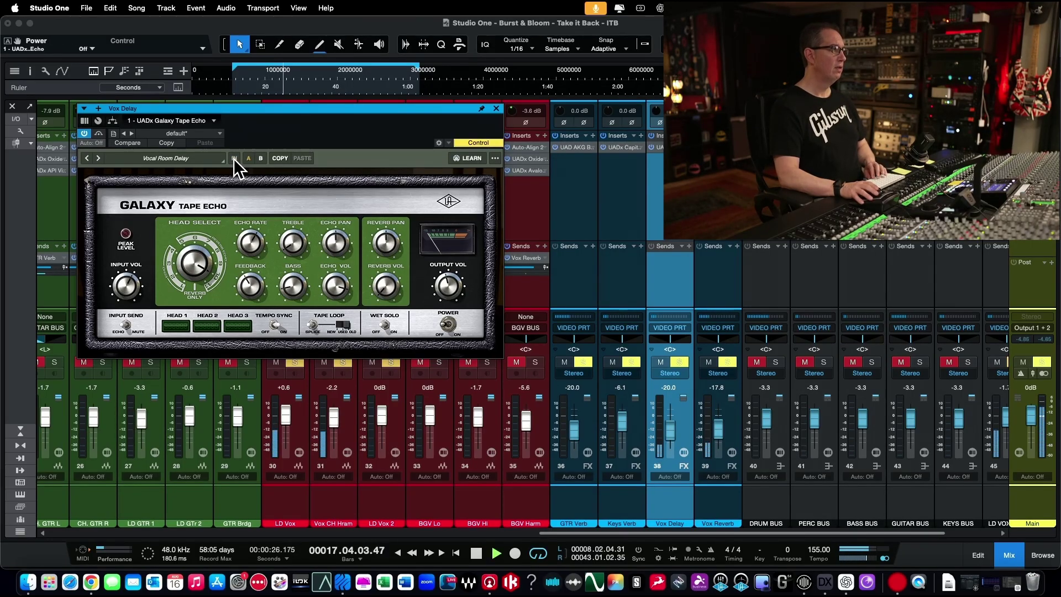
{"action": "left_click", "coordinate": [234, 159]}
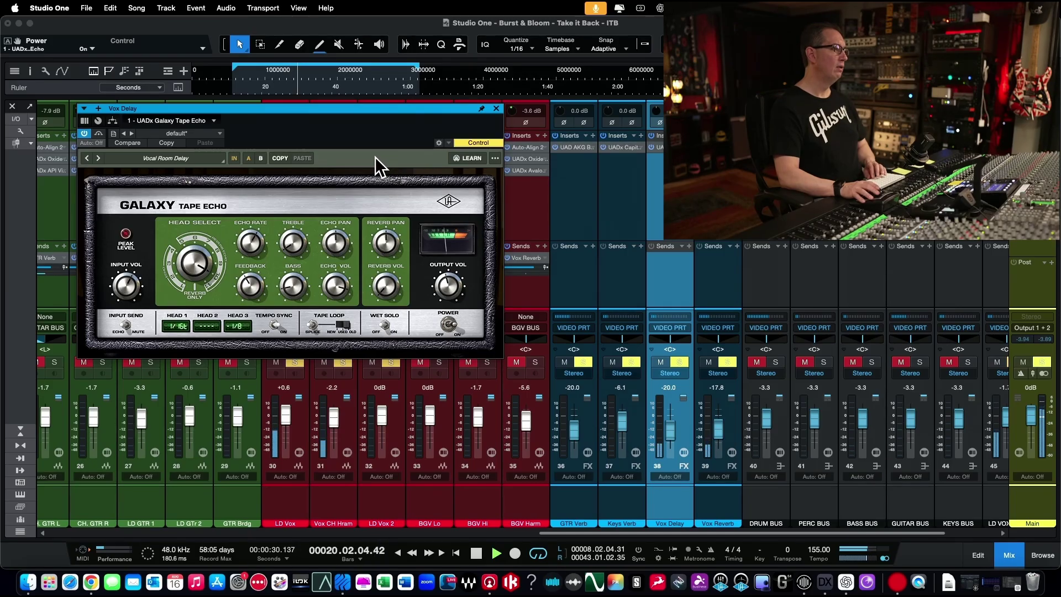
{"action": "key", "text": "space"}
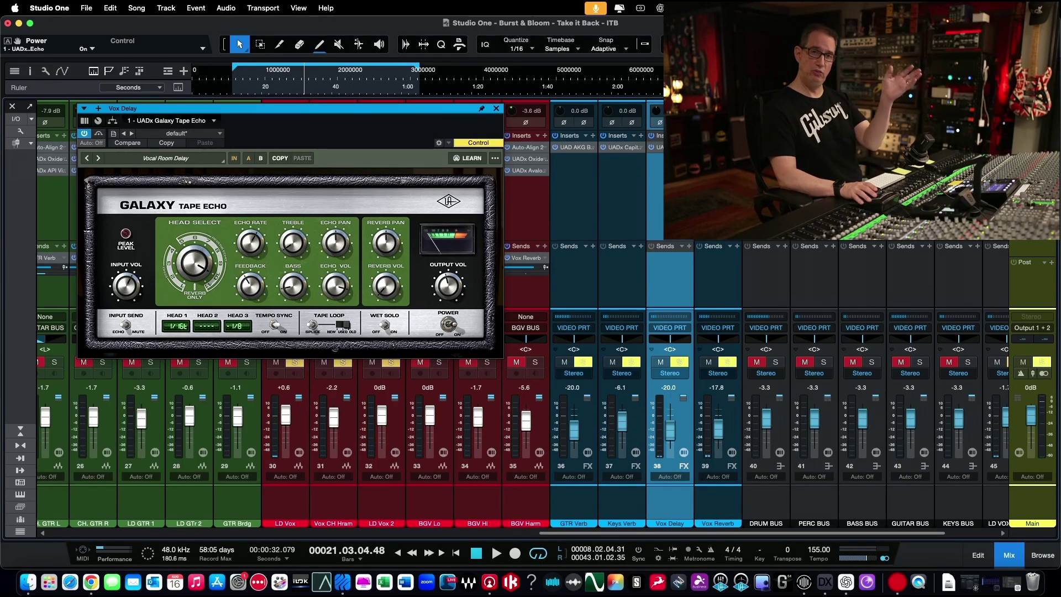
- Open the UADx Lexicon 224 Digital Reverb insert on the Vox Reverb channel and place the playhead at 00010.02.04.99
{"action": "double_click", "coordinate": [721, 147]}
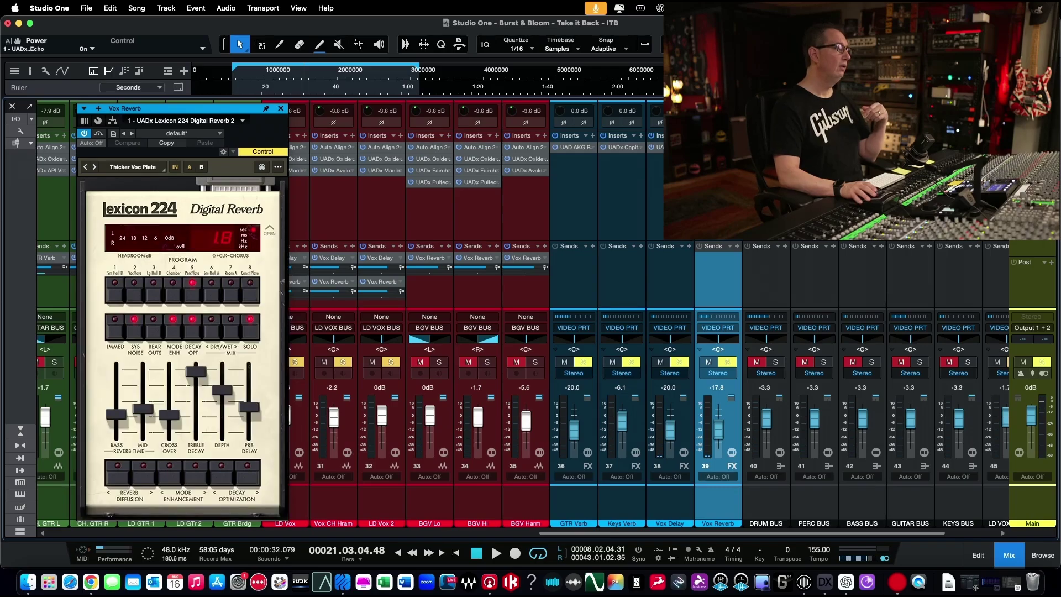
{"action": "left_click_drag", "start_coordinate": [232, 119], "coordinate": [360, 95]}
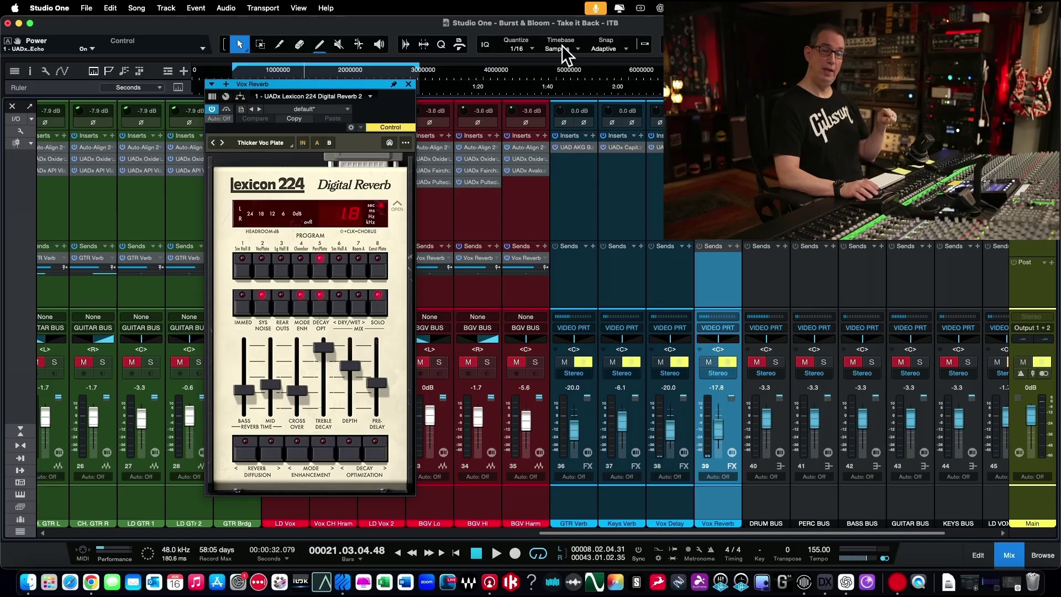
{"action": "left_click_drag", "start_coordinate": [307, 85], "coordinate": [280, 82]}
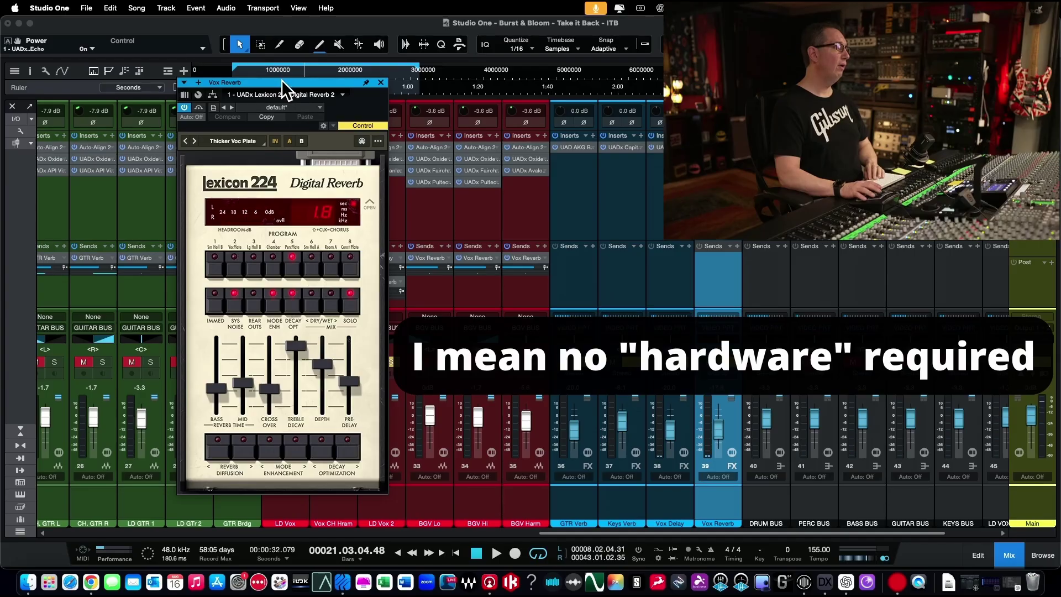
{"action": "left_click_drag", "start_coordinate": [280, 82], "coordinate": [302, 85]}
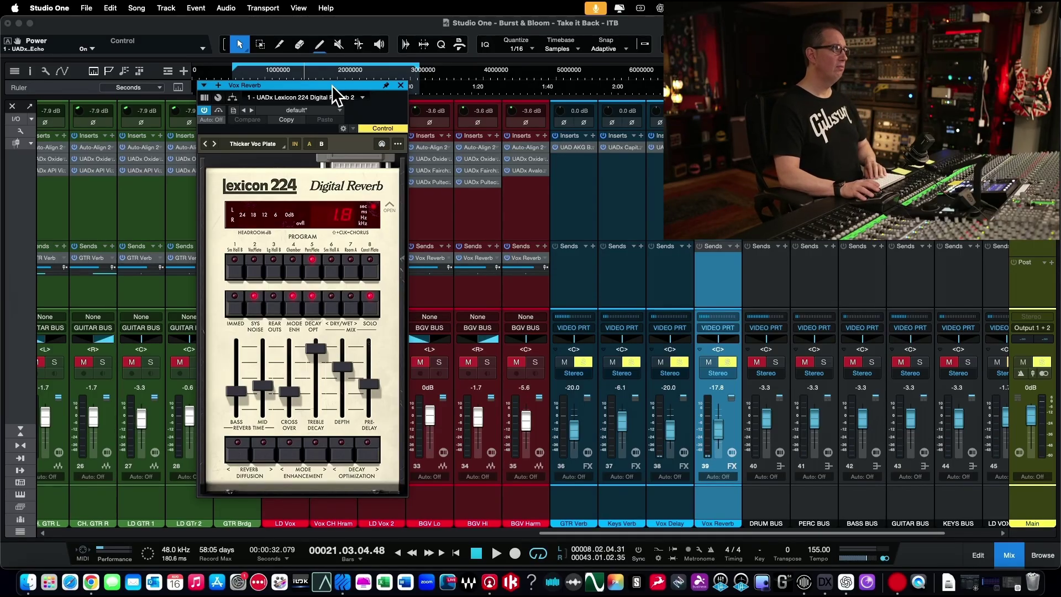
{"action": "left_click_drag", "start_coordinate": [339, 88], "coordinate": [262, 95]}
{"action": "left_click", "coordinate": [244, 80]}
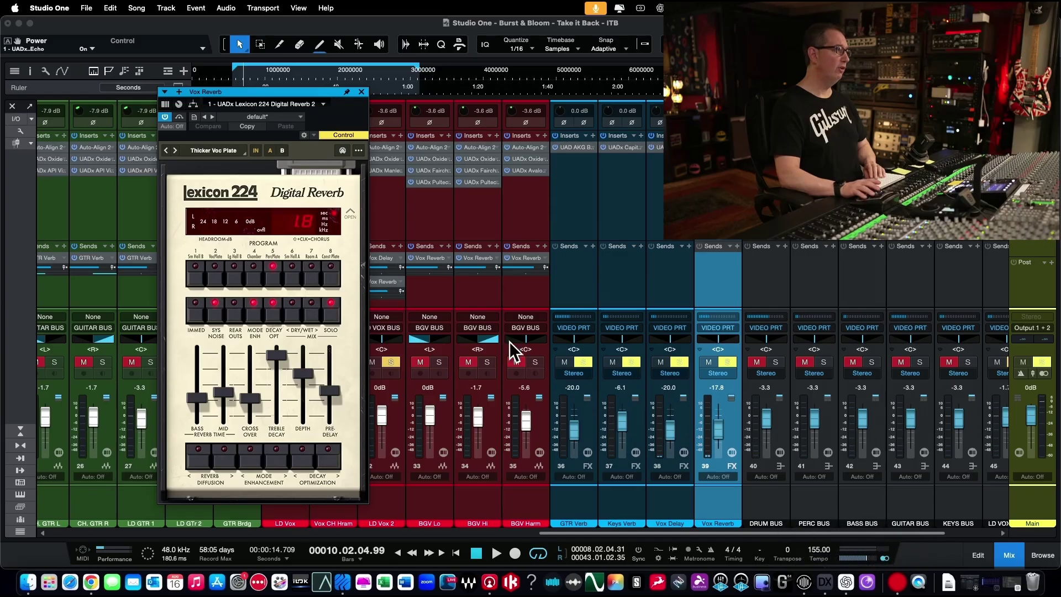
- Play the soloed vocals to compare the Lexicon 224 bypassed and active, leave it active and close its window
{"action": "key", "text": "space"}
{"action": "left_click", "coordinate": [256, 150]}
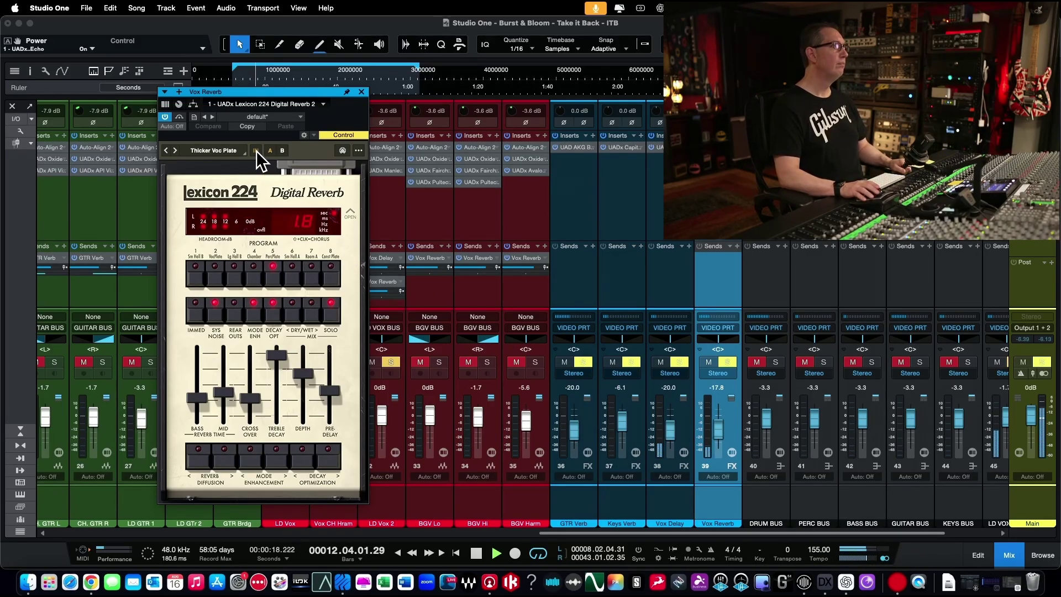
{"action": "key", "text": "space"}
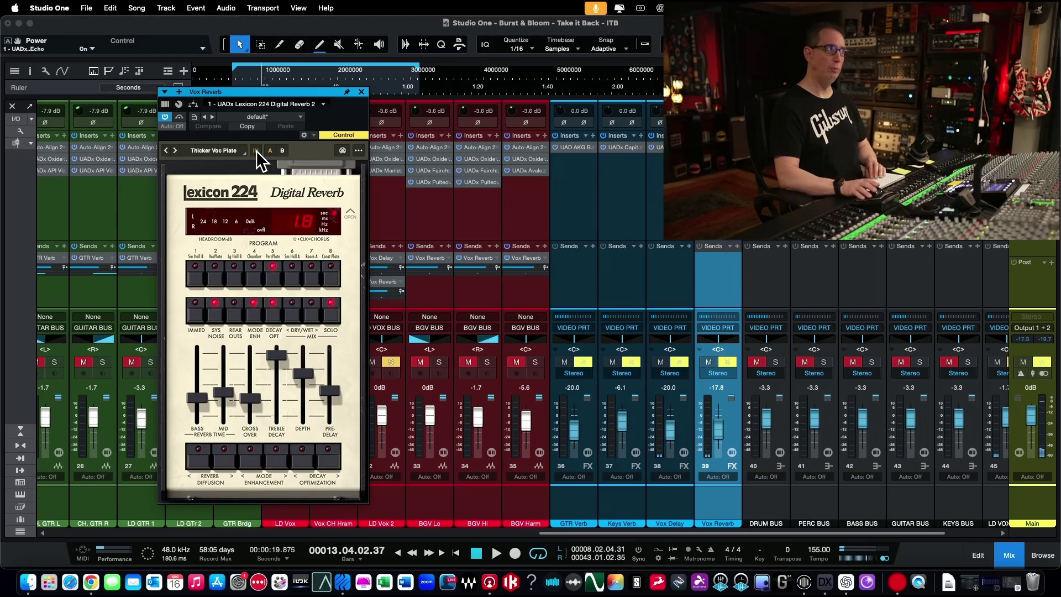
{"action": "key", "text": "space"}
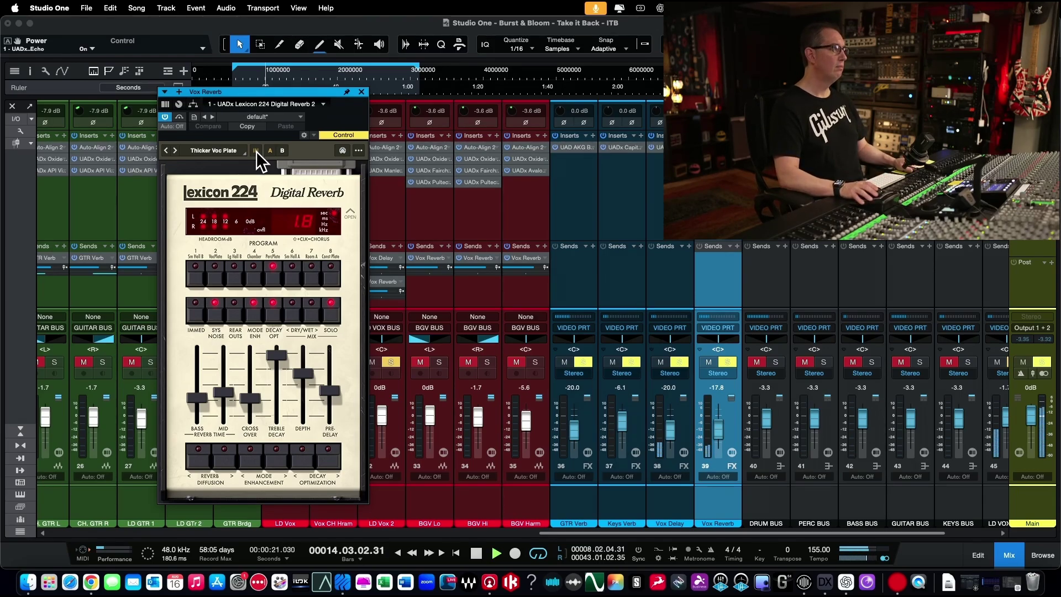
{"action": "left_click", "coordinate": [256, 151]}
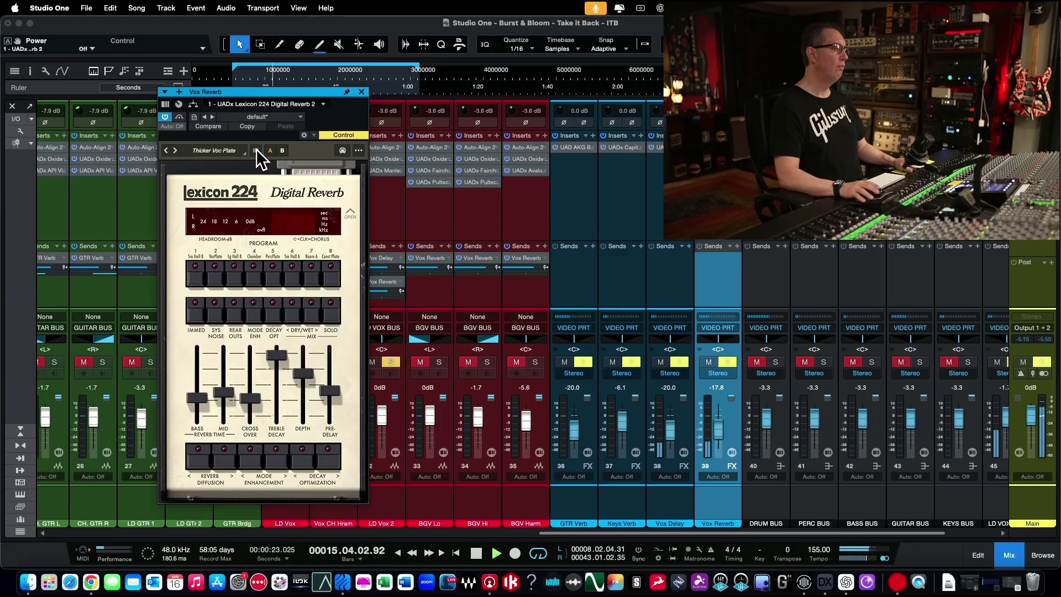
{"action": "left_click", "coordinate": [255, 151]}
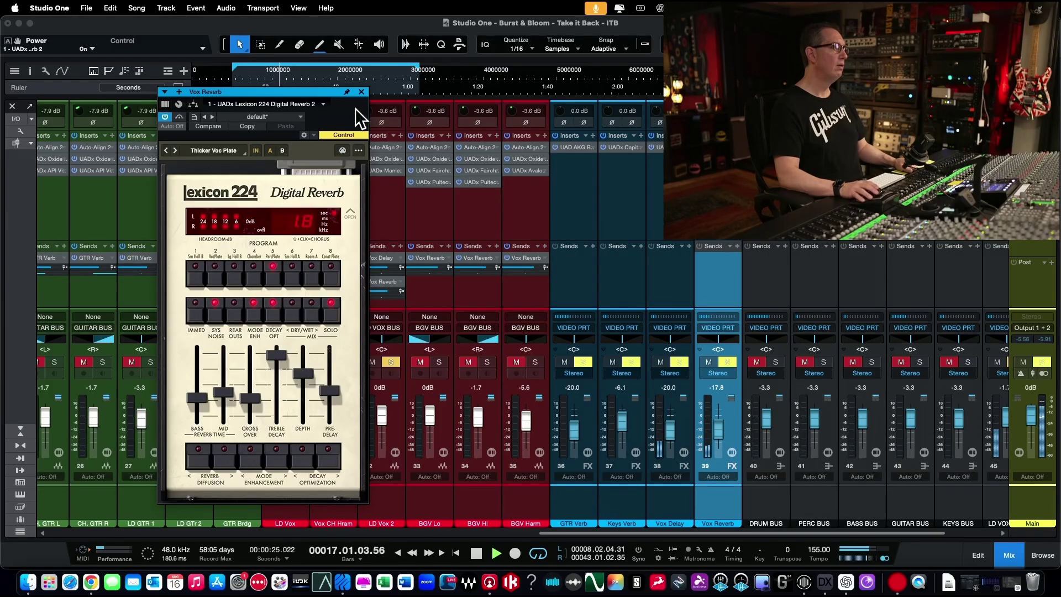
{"action": "left_click", "coordinate": [362, 91]}
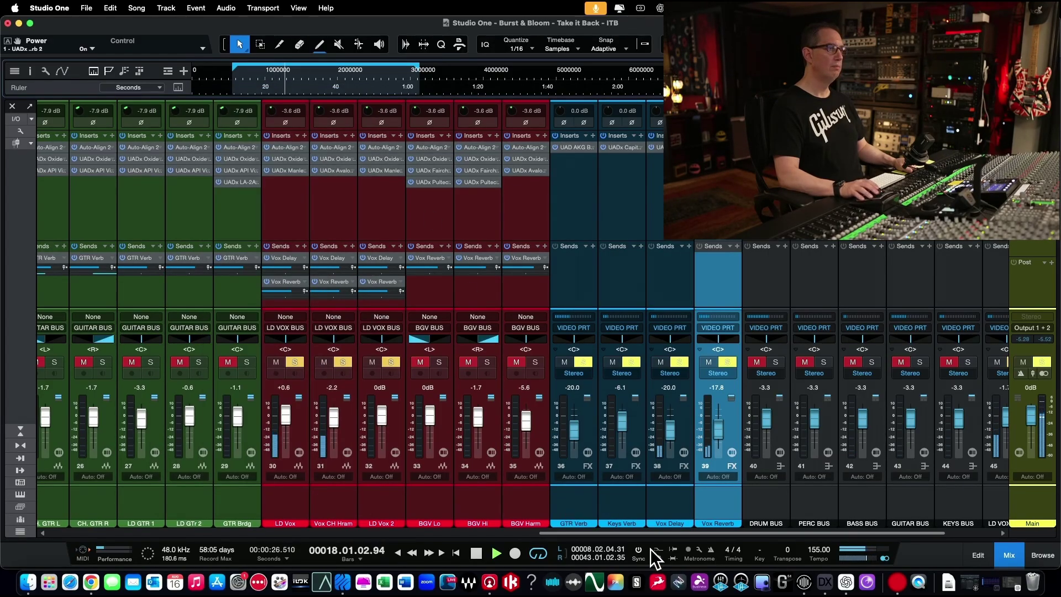
- Select the Vox Delay channel together with Vox Reverb, stop playback and clear the solos on LD Vox, Vox CH Hram and LD Vox 2
{"action": "left_click", "coordinate": [679, 507]}
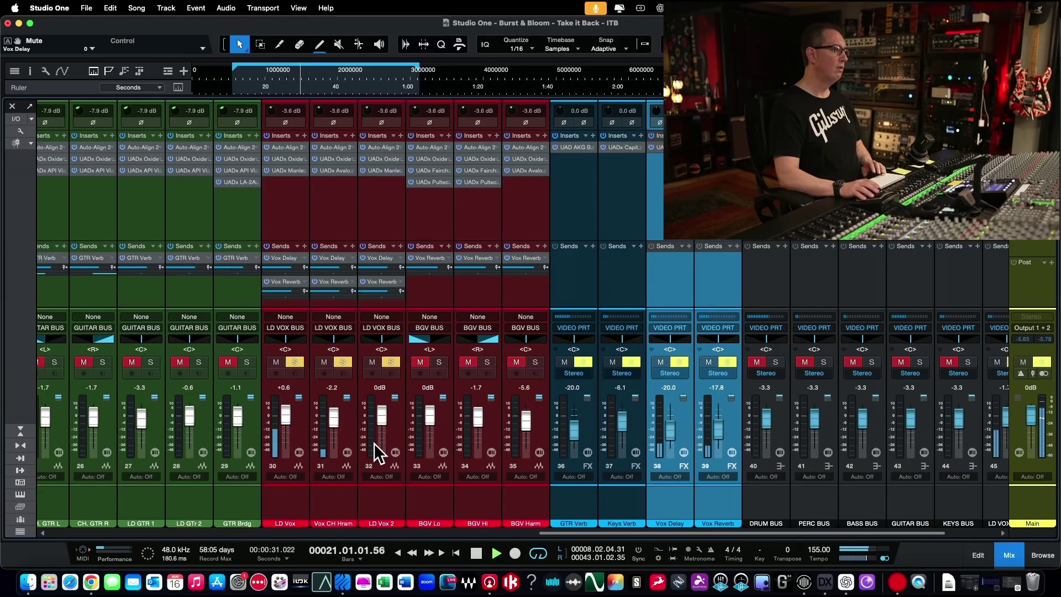
{"action": "key", "text": "space"}
{"action": "left_click", "coordinate": [390, 362]}
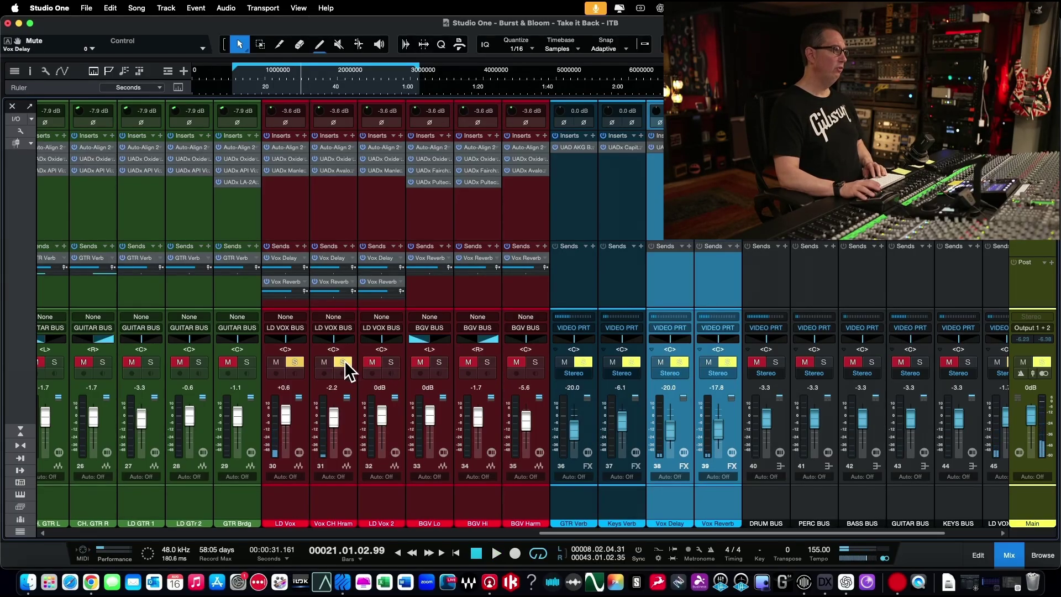
{"action": "left_click", "coordinate": [343, 362]}
{"action": "left_click", "coordinate": [295, 362]}
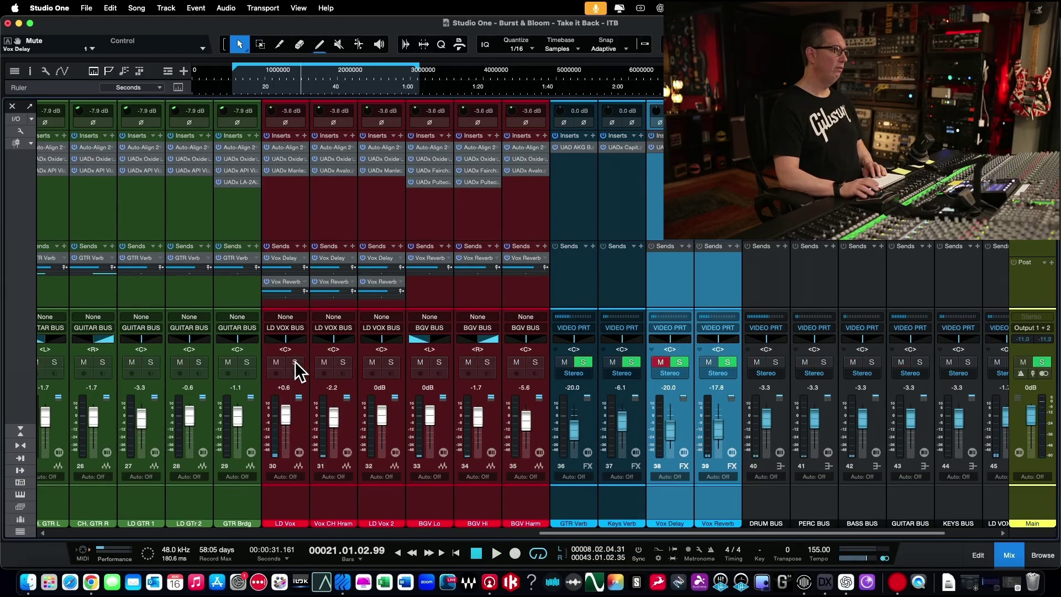
- Place the playhead at 00012.03.03.31 and toggle the shared mute of Vox Delay and Vox Reverb, leaving both unmuted
{"action": "left_click", "coordinate": [254, 76]}
{"action": "left_click", "coordinate": [658, 361]}
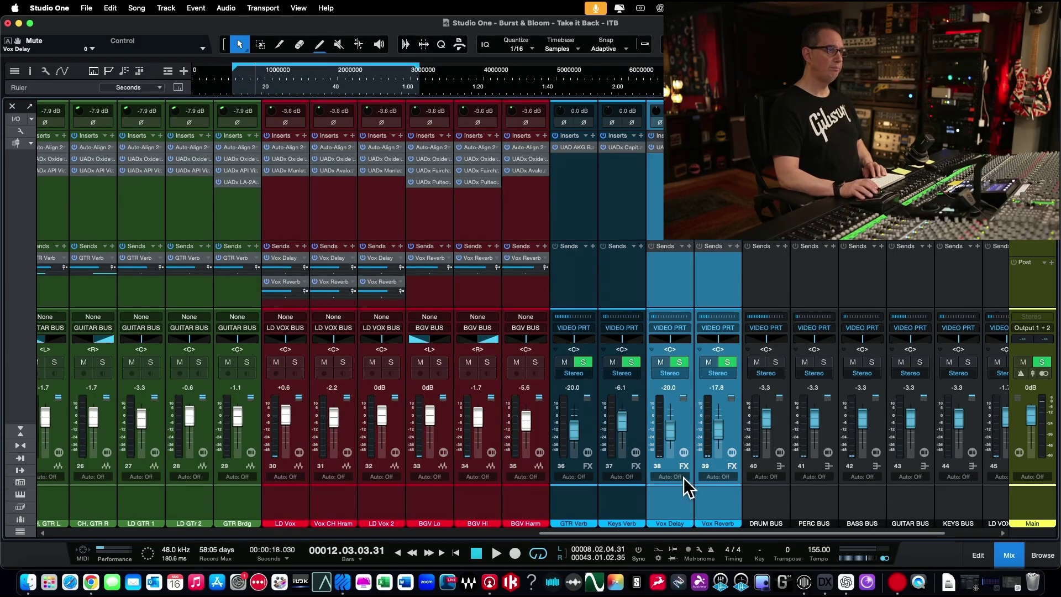
{"action": "left_click", "coordinate": [708, 362]}
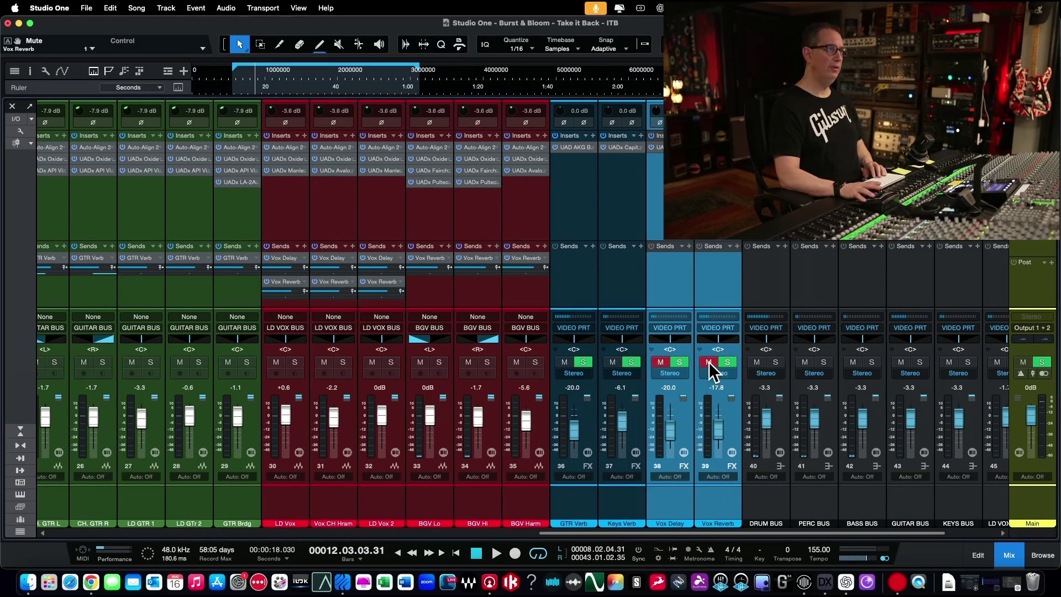
{"action": "left_click", "coordinate": [709, 361]}
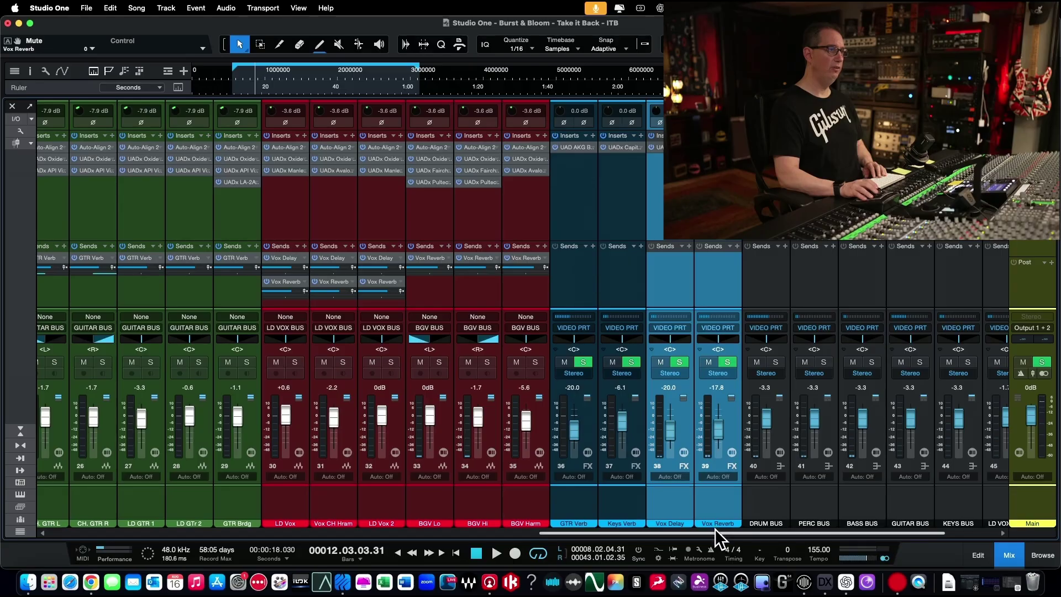
{"action": "left_click_drag", "start_coordinate": [715, 529], "coordinate": [843, 529]}
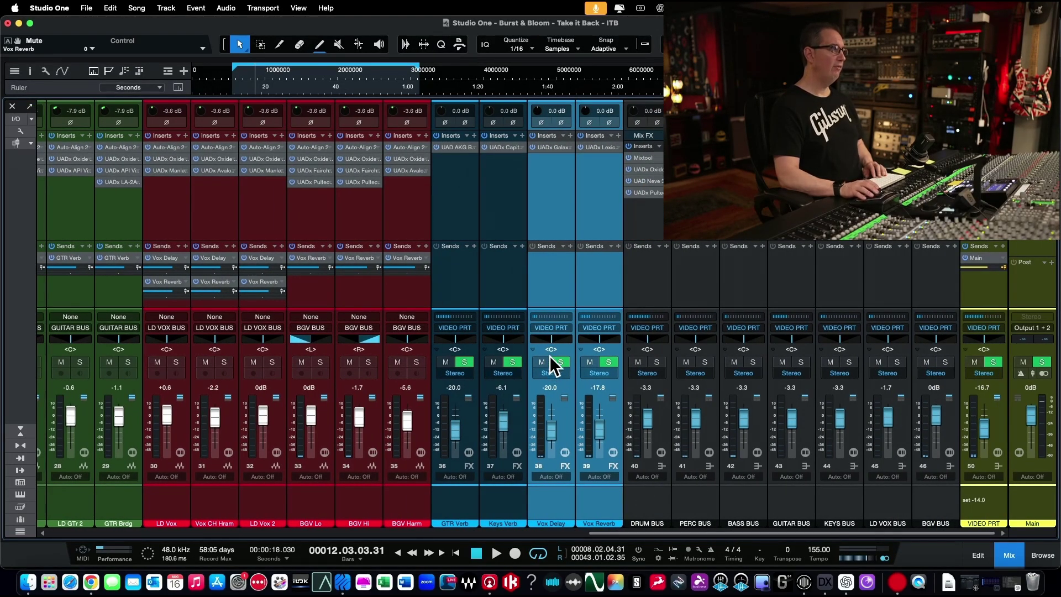
- Play the full mix and compare it with the Vox Delay and Vox Reverb channels muted and unmuted together
{"action": "key", "text": "space"}
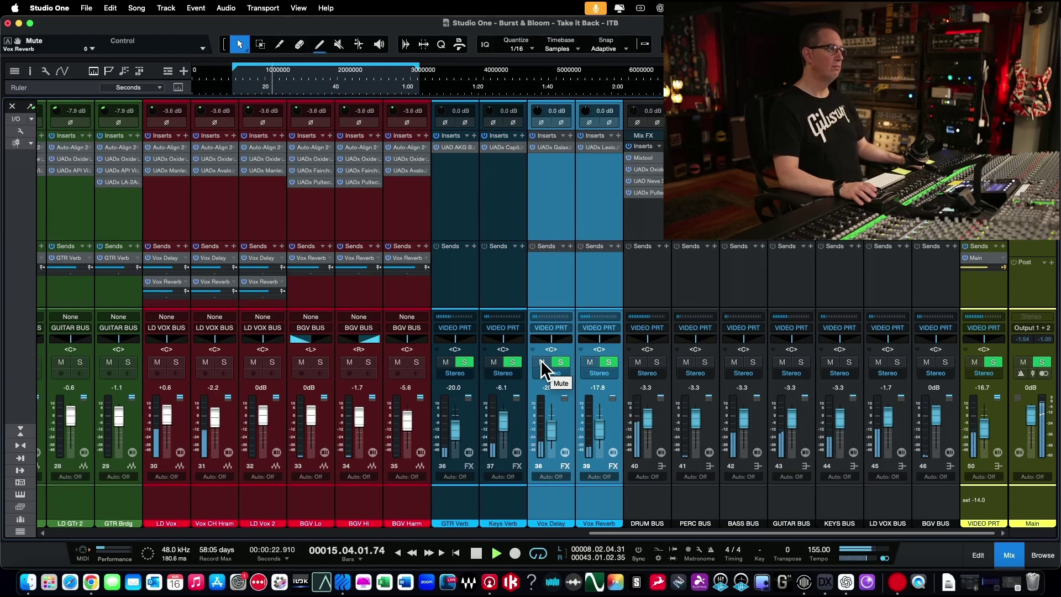
{"action": "left_click", "coordinate": [541, 360]}
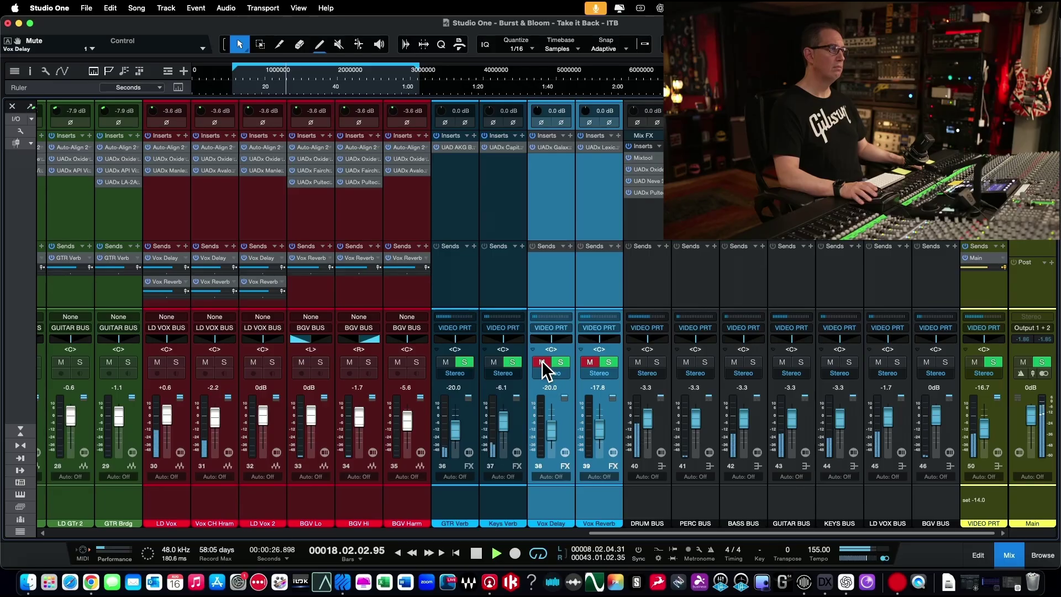
{"action": "left_click", "coordinate": [541, 361]}
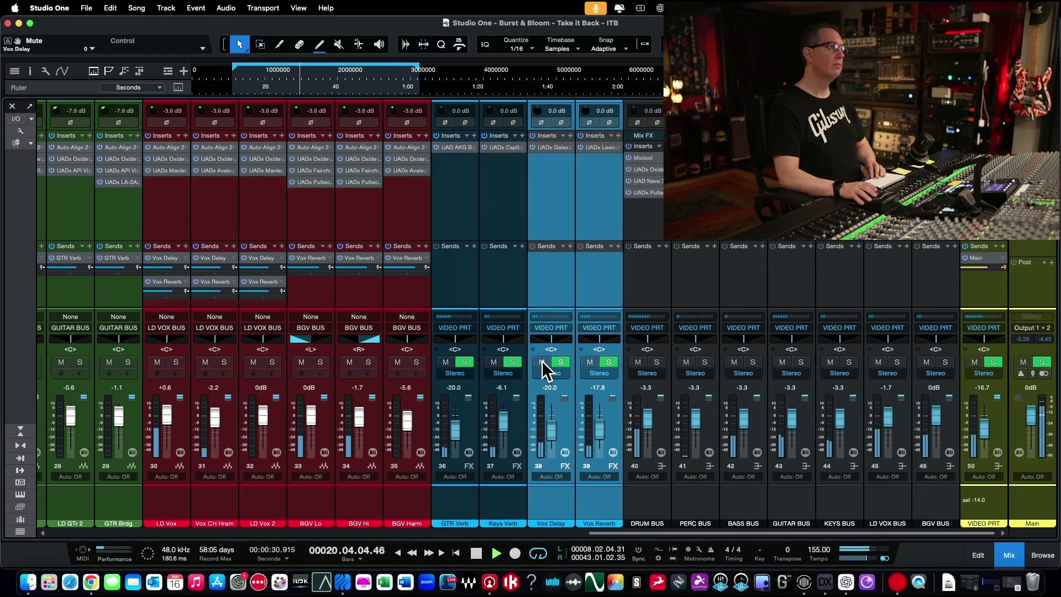
{"action": "left_click", "coordinate": [542, 360]}
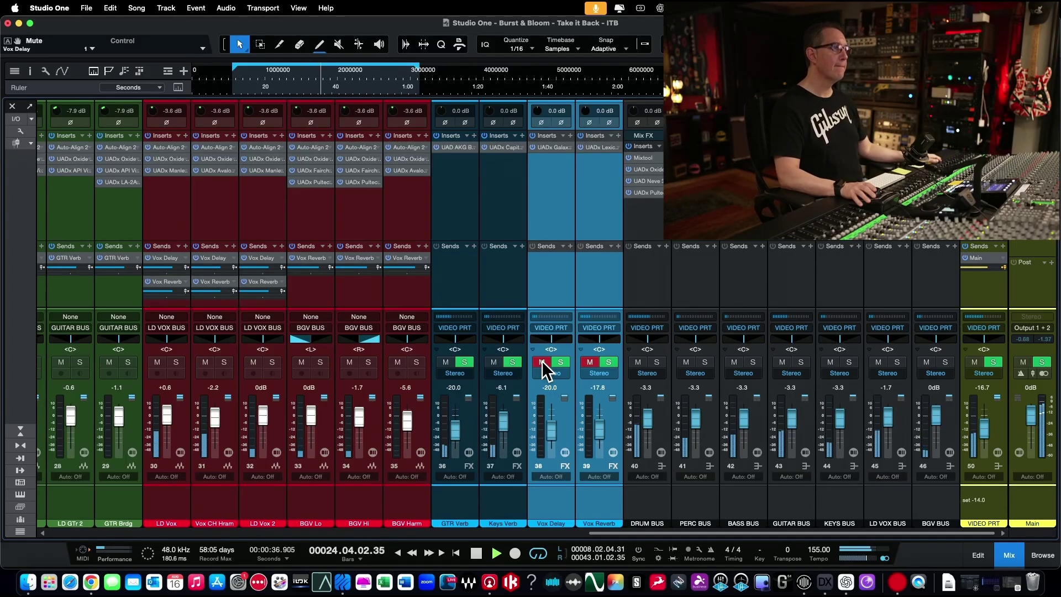
{"action": "left_click", "coordinate": [542, 361]}
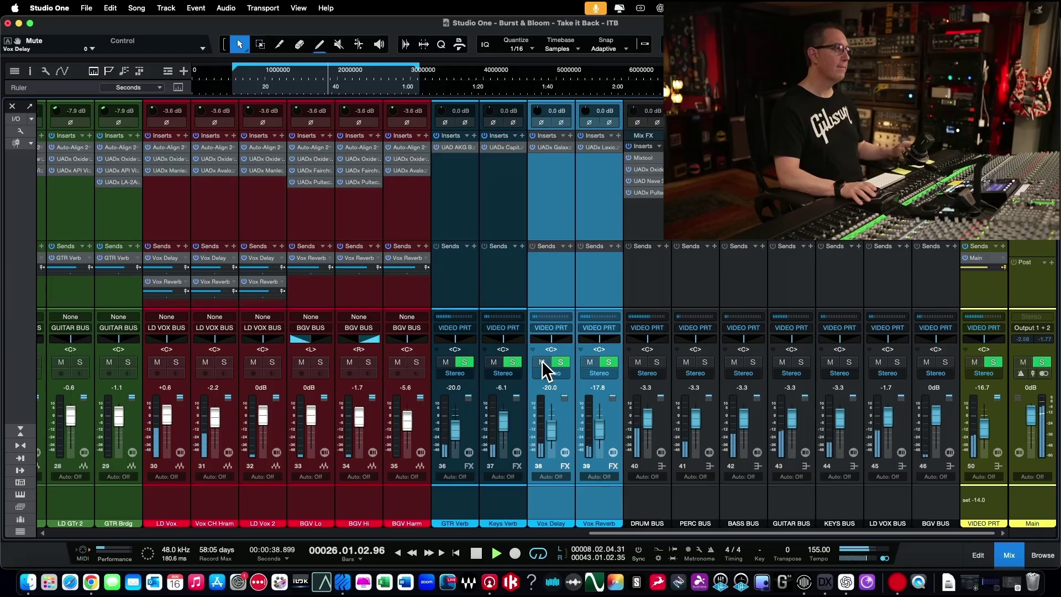
- Stop playback, mute the GTR Verb, Keys Verb, Vox Delay and Vox Reverb channels together, and place the playhead at 00008.04.04.48
{"action": "key", "text": "space"}
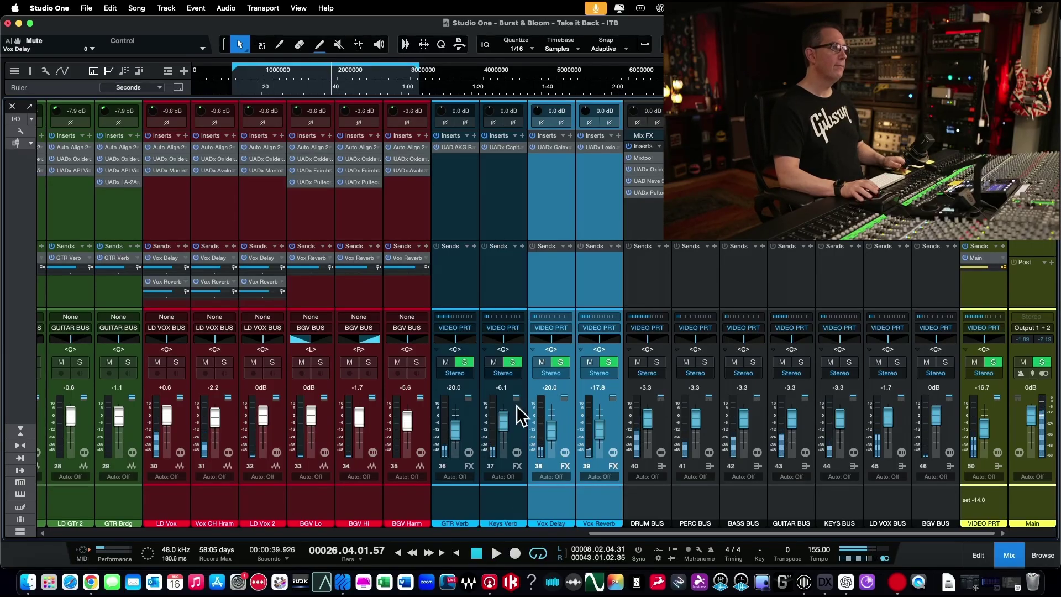
{"action": "left_click", "coordinate": [460, 522]}
{"action": "left_click", "coordinate": [594, 500], "text": "shift"}
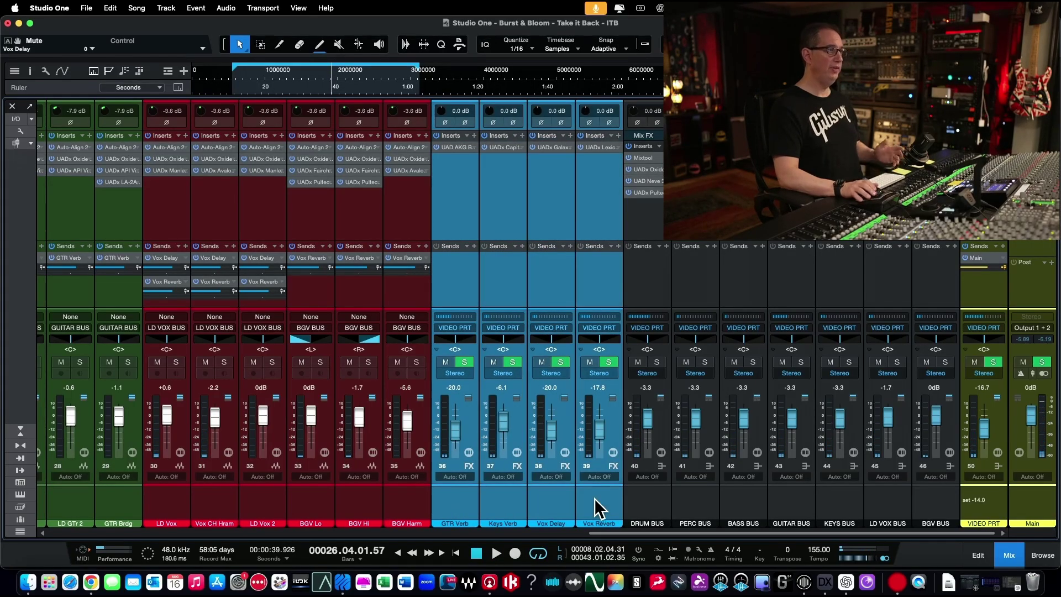
{"action": "left_click", "coordinate": [592, 363]}
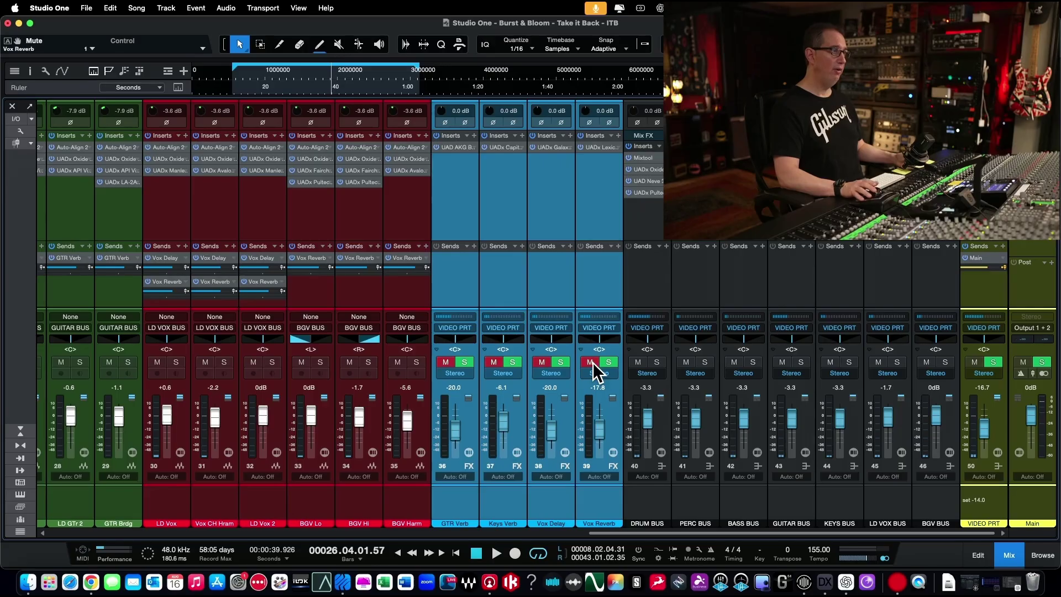
{"action": "left_click", "coordinate": [235, 74]}
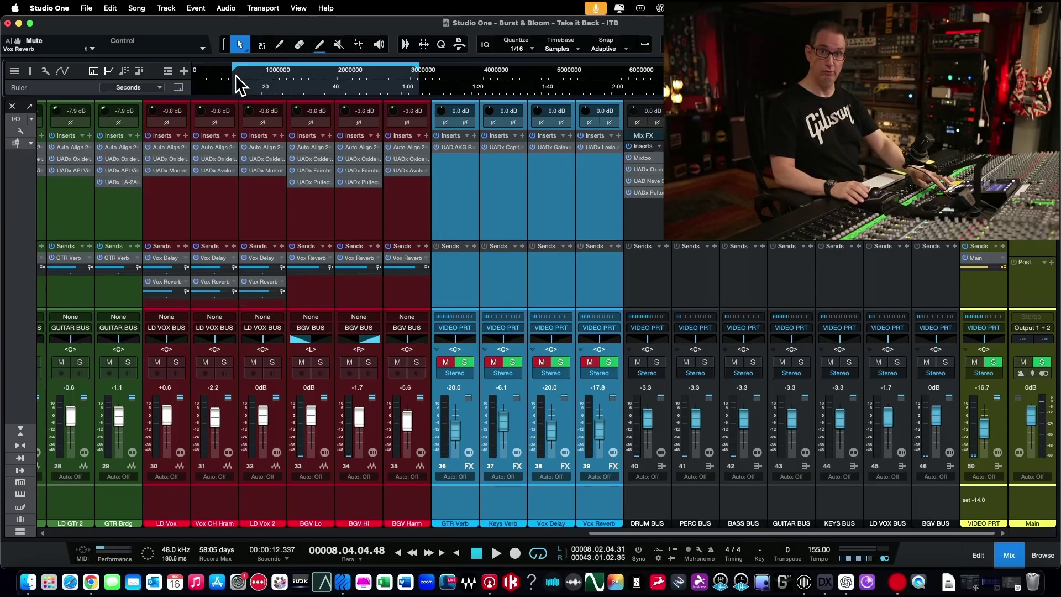
- Play the full mix to compare all four reverb and delay channels muted and unmuted, leave them unmuted and stop playback
{"action": "key", "text": "space"}
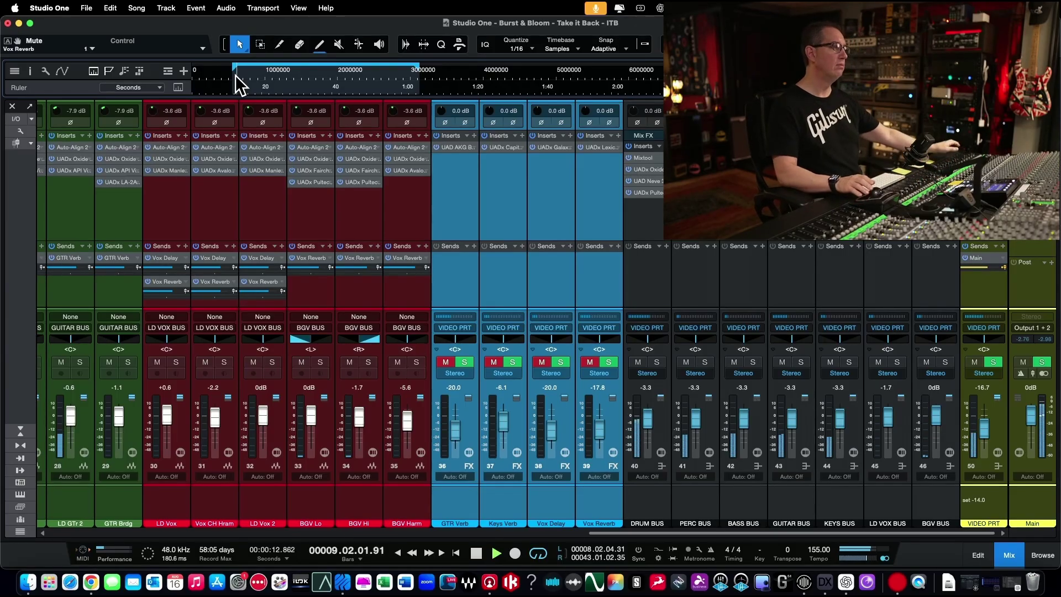
{"action": "left_click", "coordinate": [445, 362]}
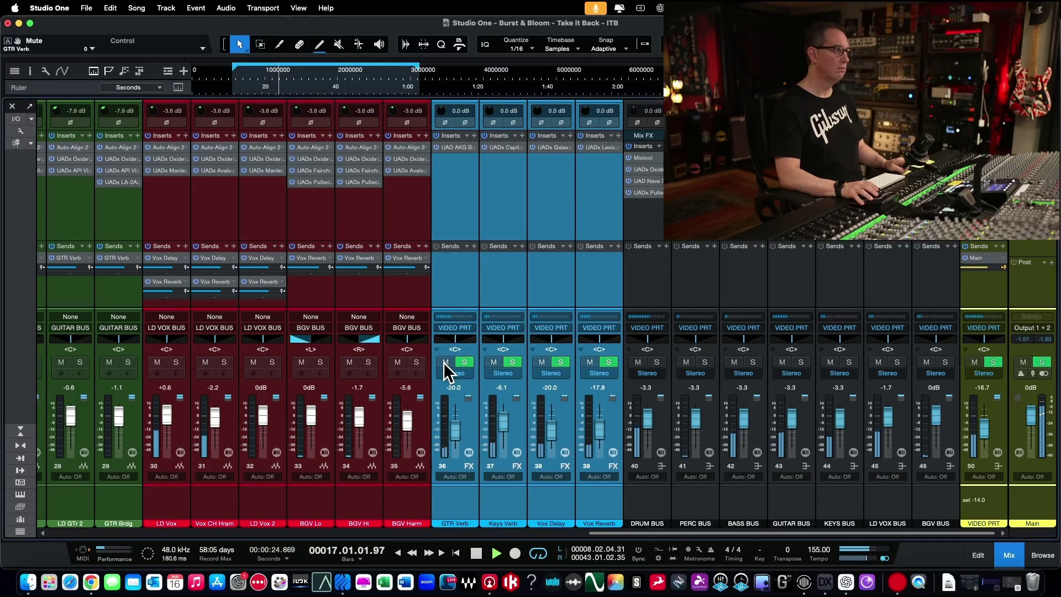
{"action": "left_click", "coordinate": [445, 362]}
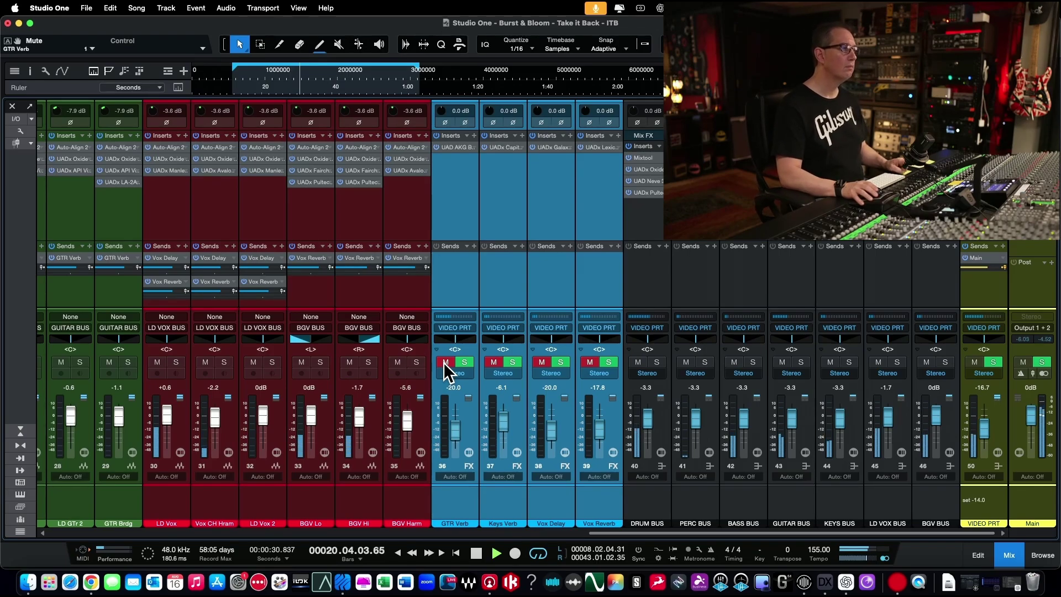
{"action": "left_click", "coordinate": [444, 362]}
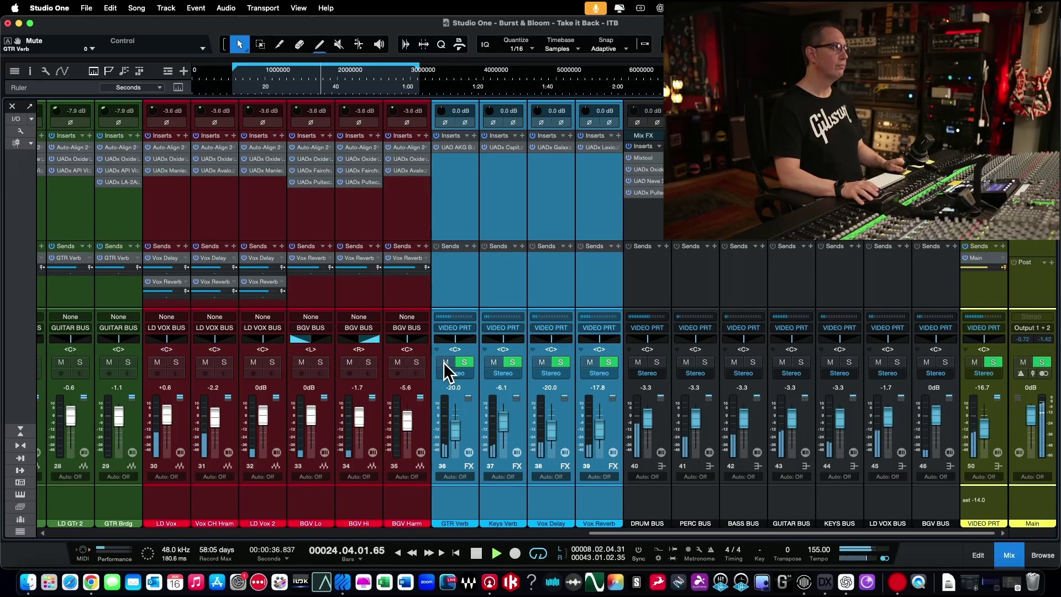
{"action": "left_click", "coordinate": [446, 362]}
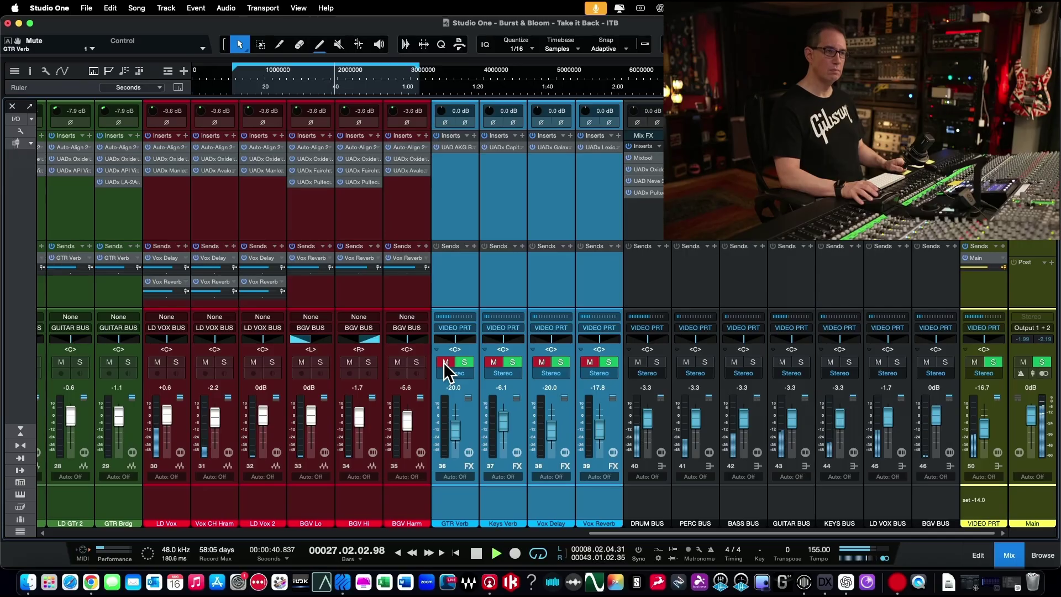
{"action": "left_click", "coordinate": [445, 362]}
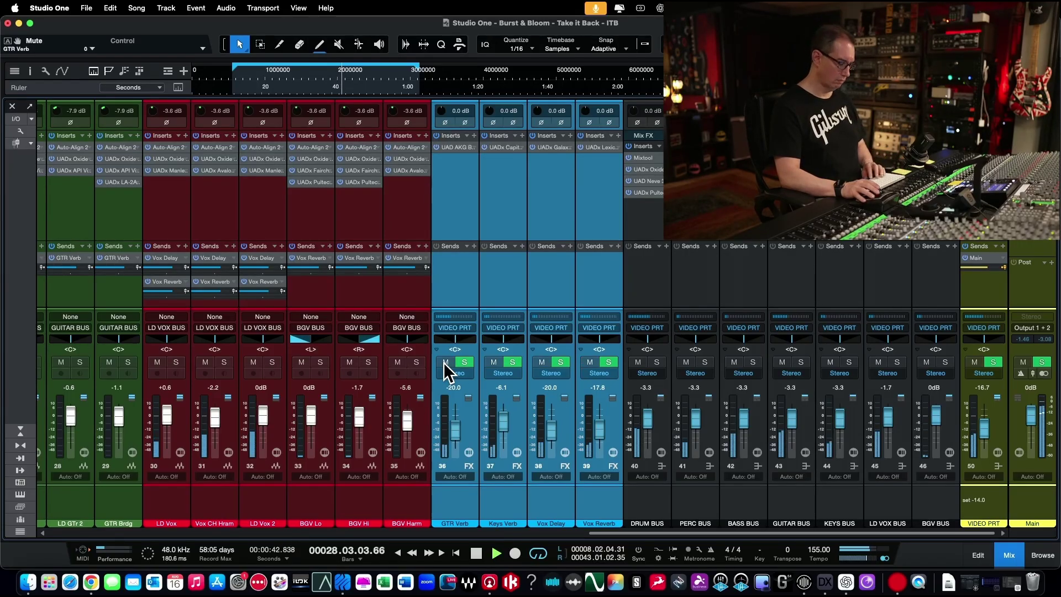
{"action": "key", "text": "space"}
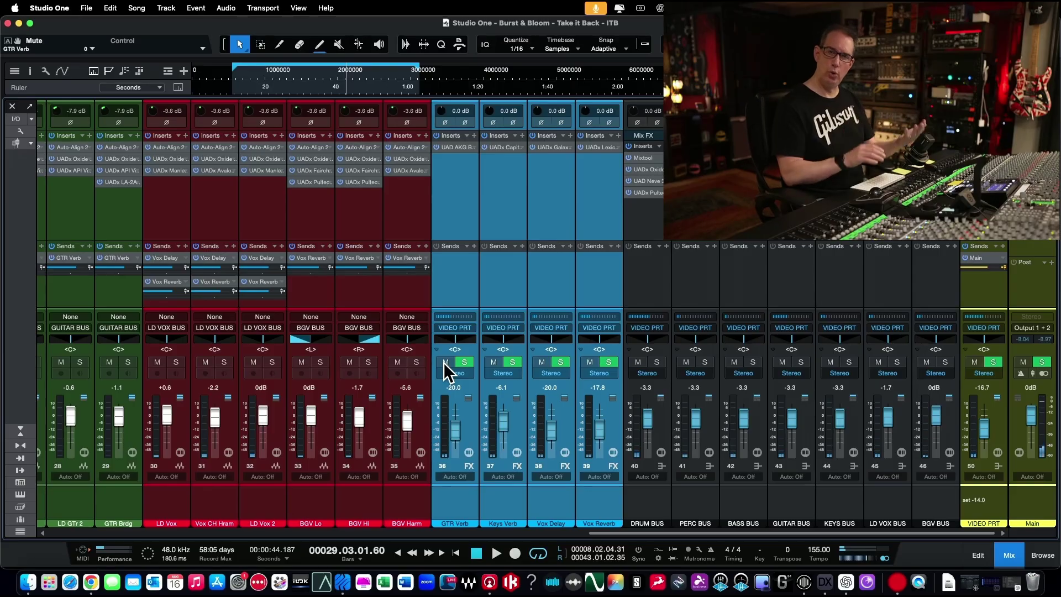
- Select only GTR Verb, place the playhead at 00009.02.04.65 and open the API 2500 Bus Compressor insert of VIDEO PRT
{"action": "left_click", "coordinate": [455, 283]}
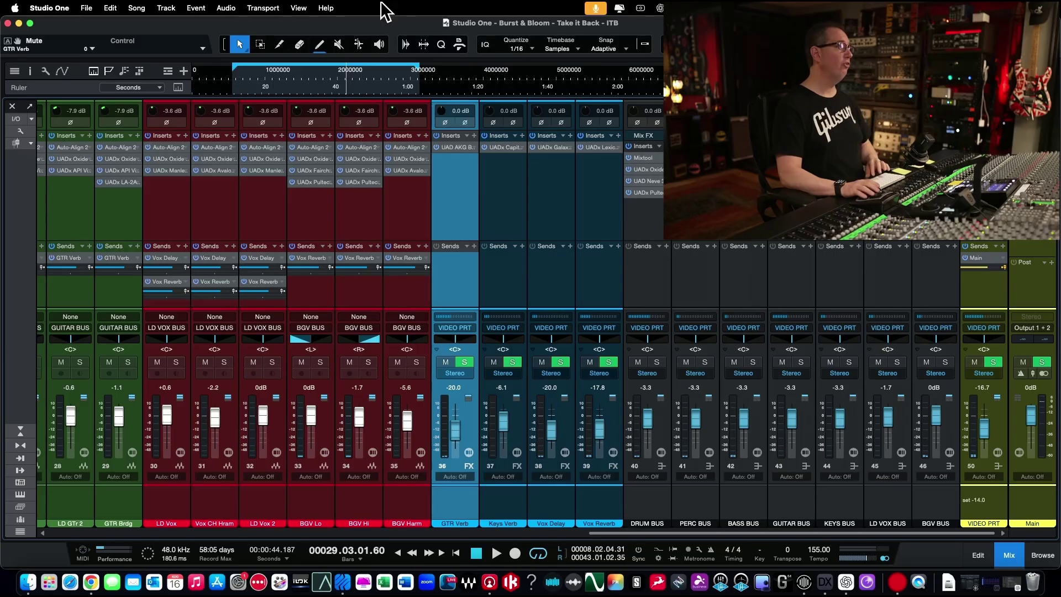
{"action": "left_click", "coordinate": [237, 72]}
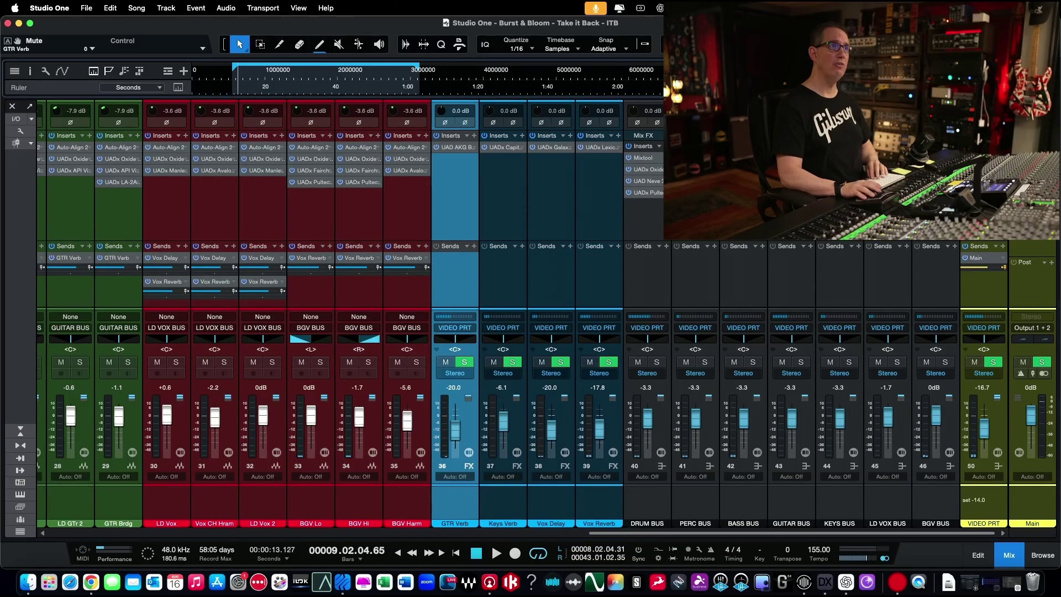
{"action": "double_click", "coordinate": [984, 158]}
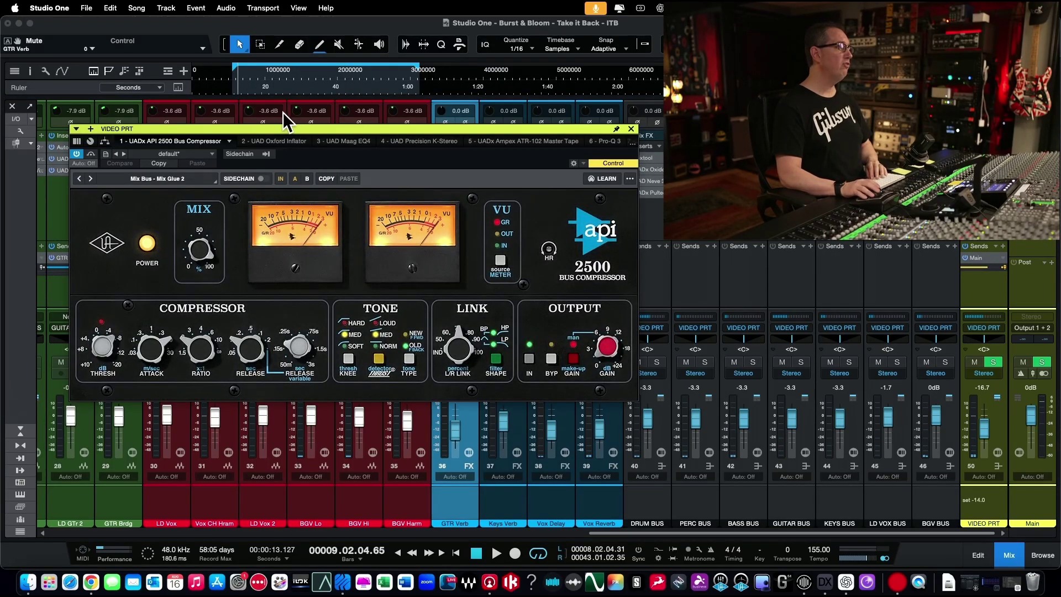
{"action": "left_click_drag", "start_coordinate": [274, 128], "coordinate": [249, 138]}
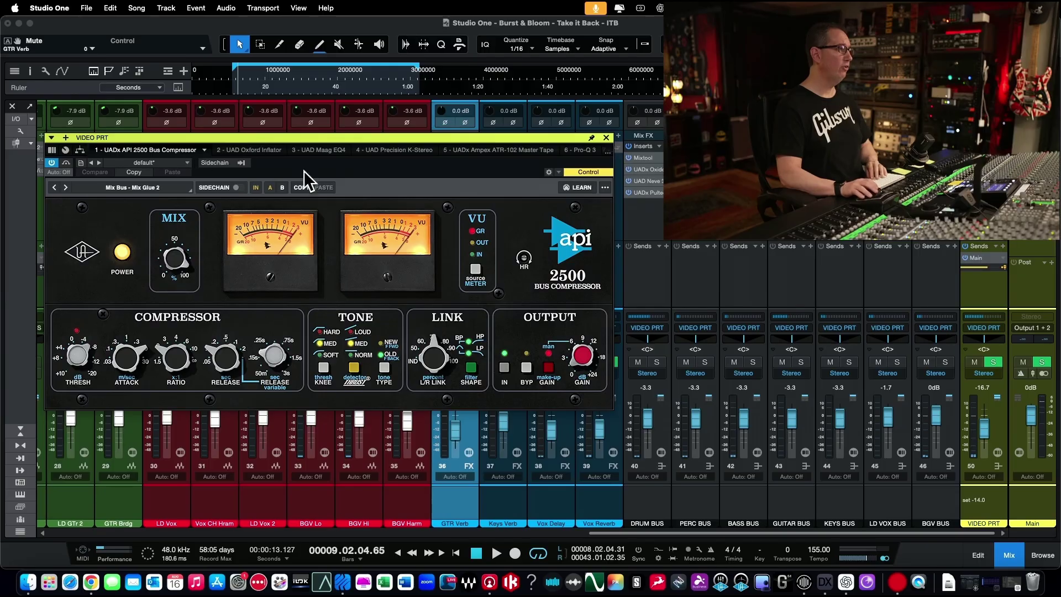
- Play the mix to compare the API 2500 Bus Compressor powered off and on, leaving it on
{"action": "key", "text": "space"}
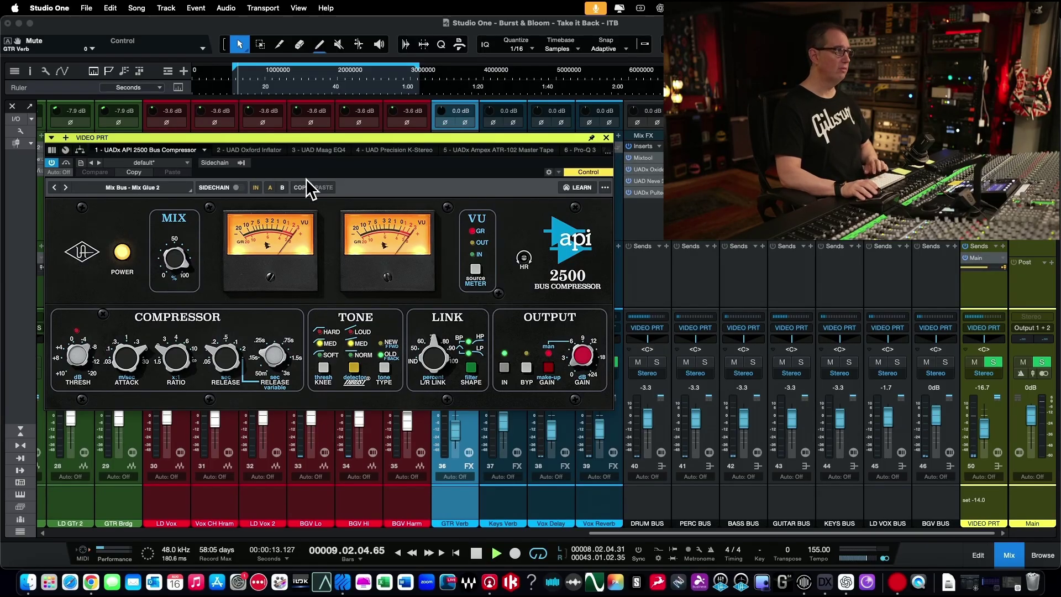
{"action": "left_click", "coordinate": [122, 256]}
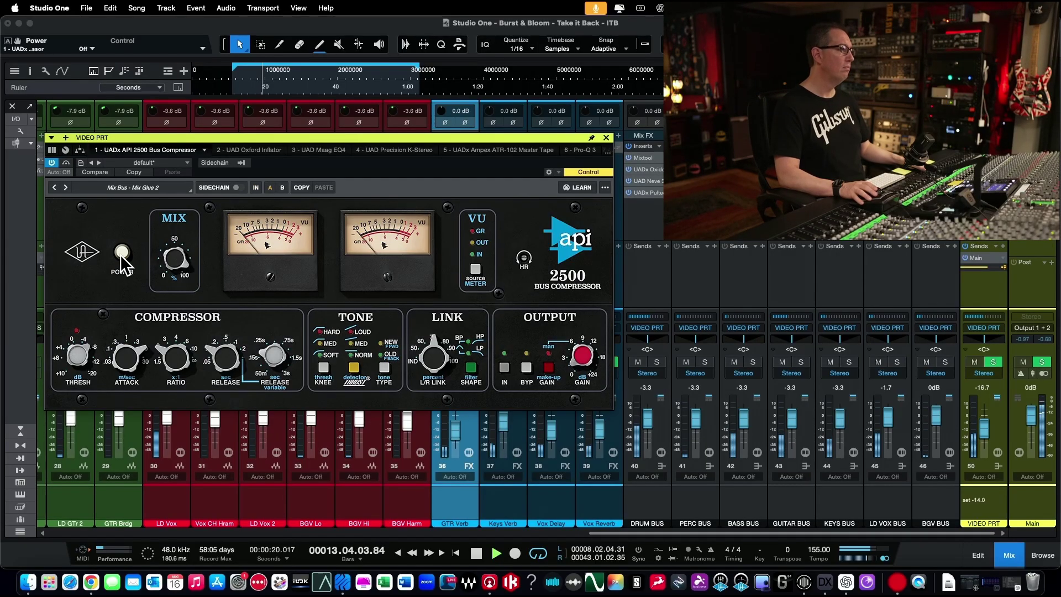
{"action": "left_click", "coordinate": [122, 255]}
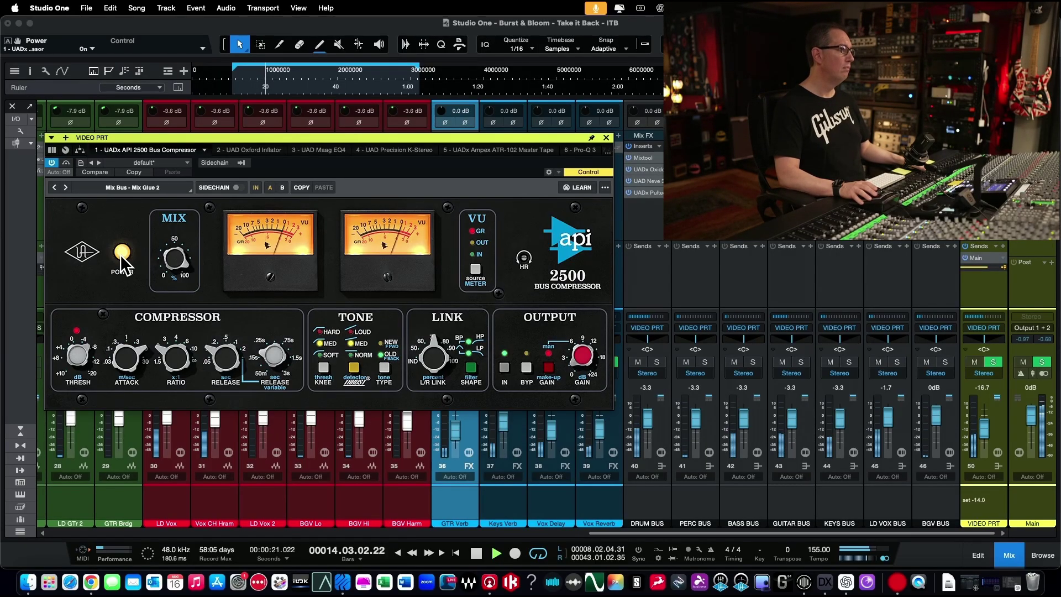
- Show the UAD Oxford Inflator insert of VIDEO PRT and compare the playing mix with it bypassed and active, leaving it active
{"action": "left_click", "coordinate": [251, 151]}
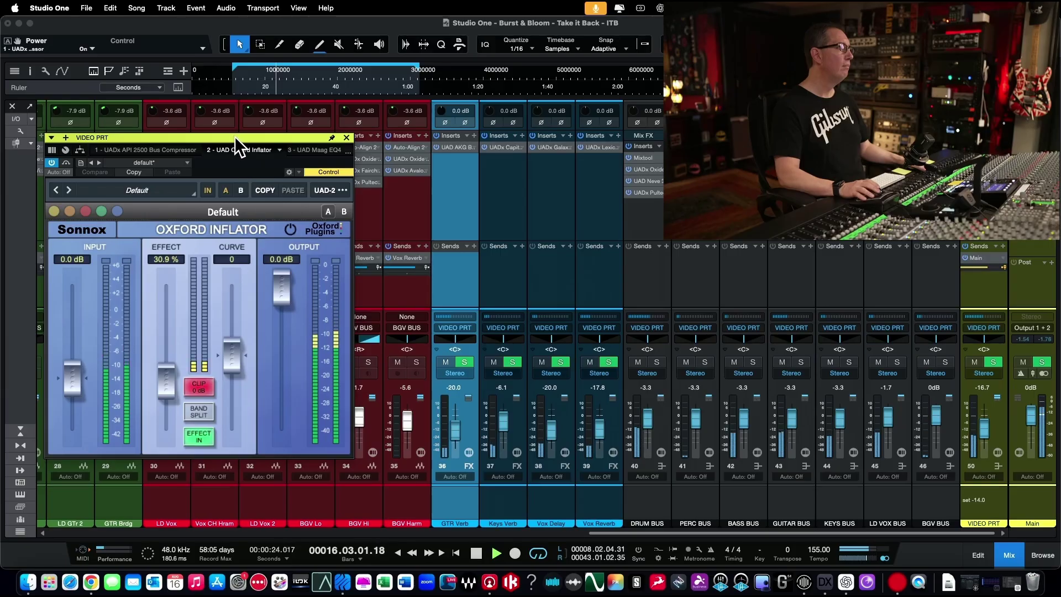
{"action": "left_click_drag", "start_coordinate": [238, 136], "coordinate": [293, 115]}
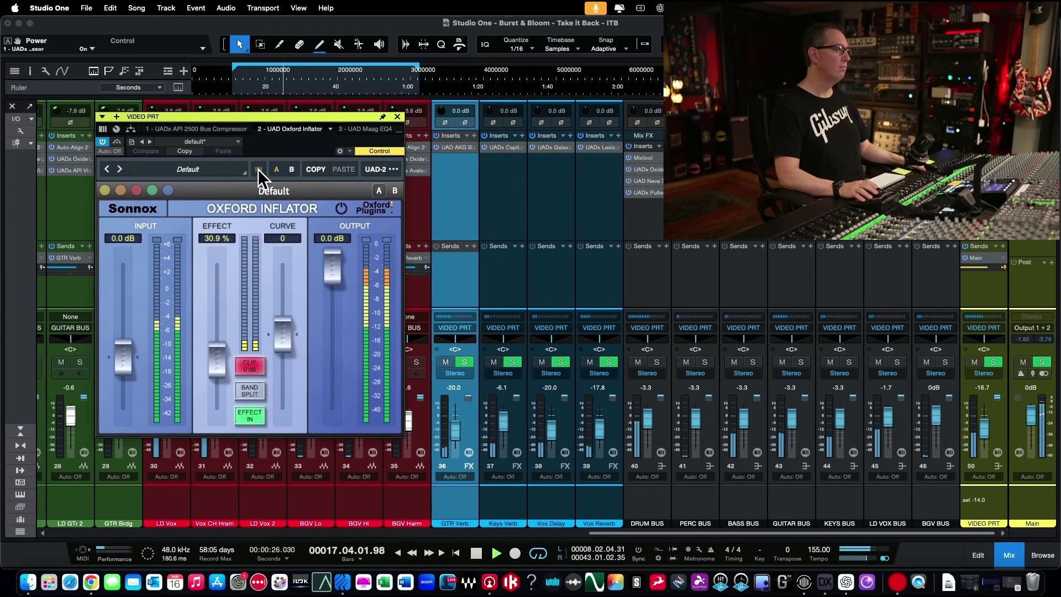
{"action": "left_click", "coordinate": [257, 169]}
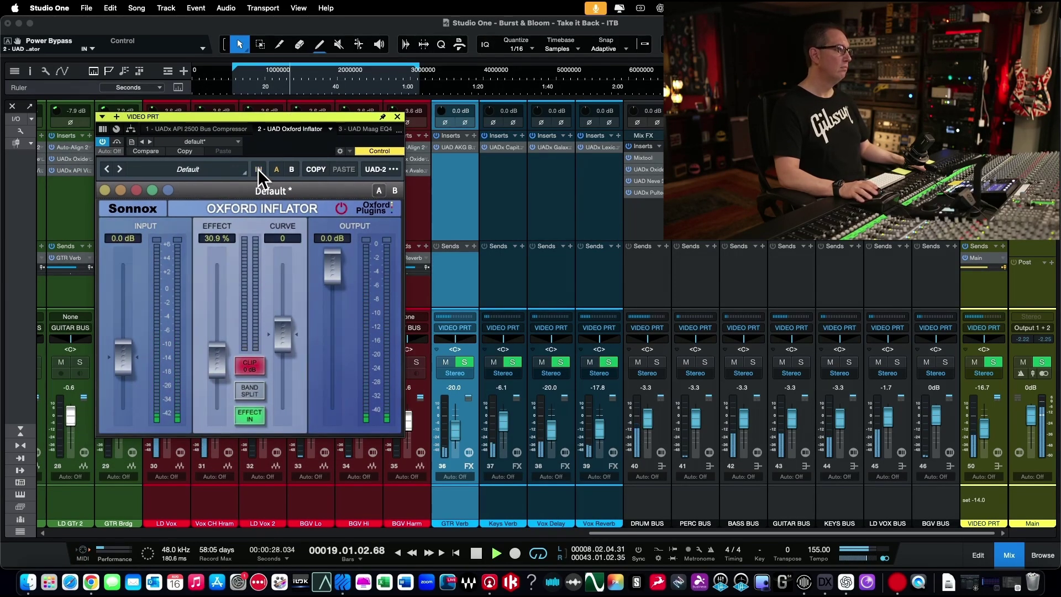
{"action": "left_click", "coordinate": [257, 169]}
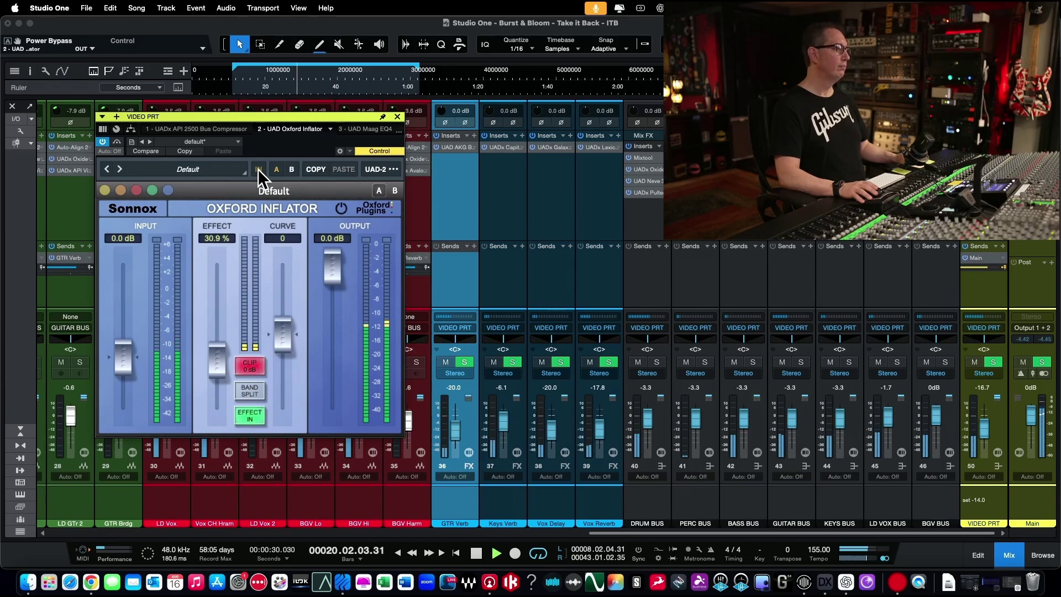
{"action": "left_click", "coordinate": [258, 169]}
{"action": "left_click", "coordinate": [257, 169]}
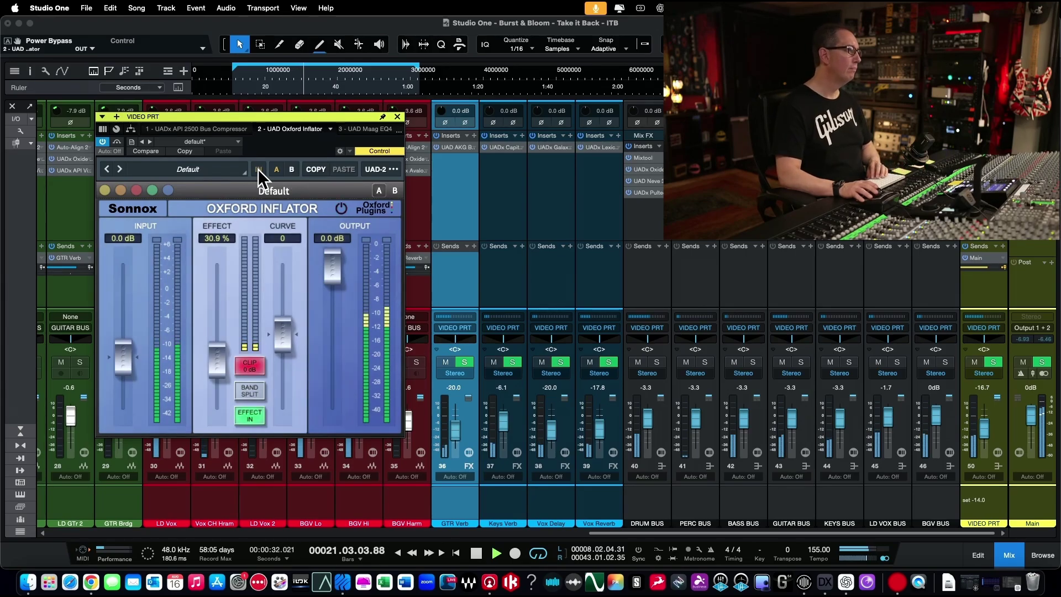
- Show the UAD Maag EQ4 insert, compare the playing mix with it switched out and in, leave it in and stop playback
{"action": "left_click", "coordinate": [364, 131]}
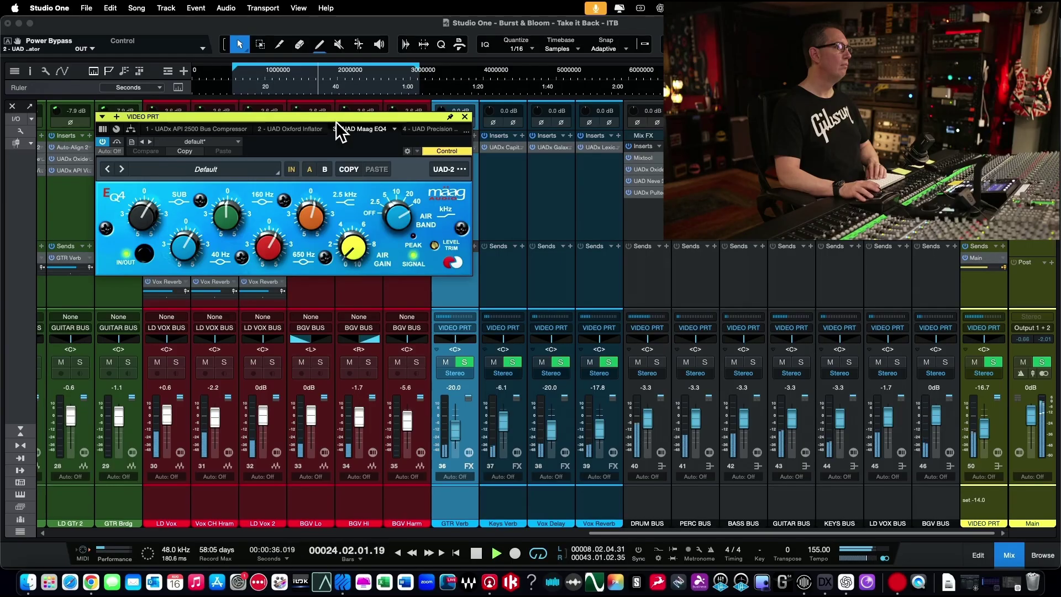
{"action": "left_click", "coordinate": [147, 254]}
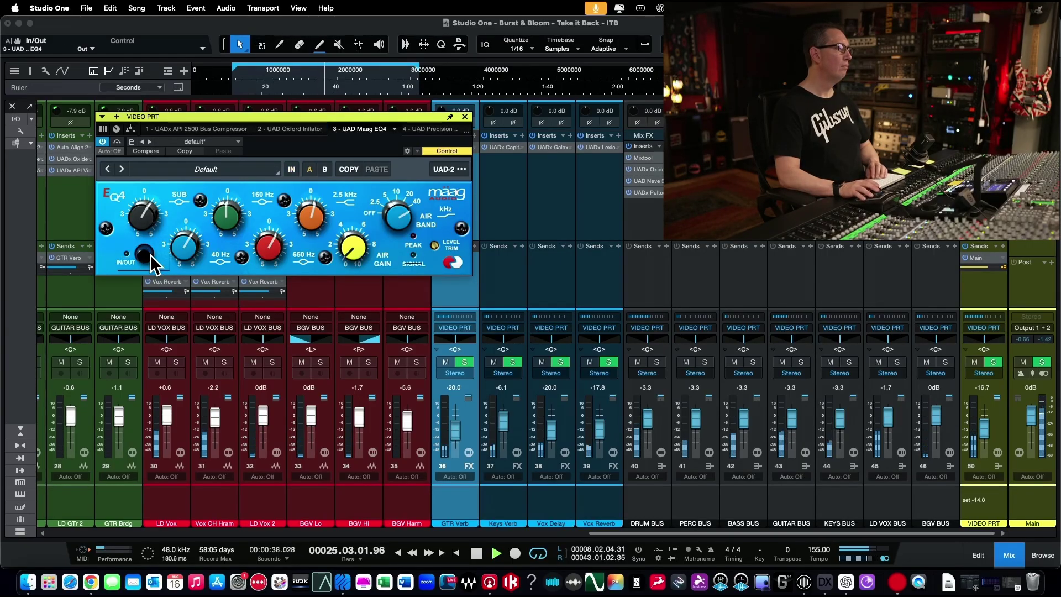
{"action": "left_click", "coordinate": [147, 254]}
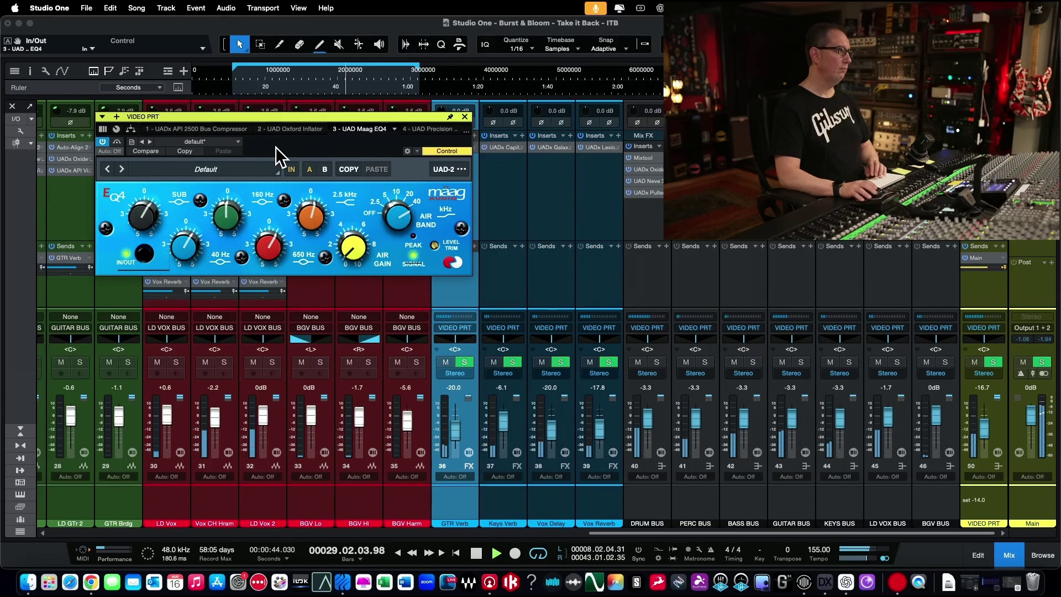
{"action": "key", "text": "space"}
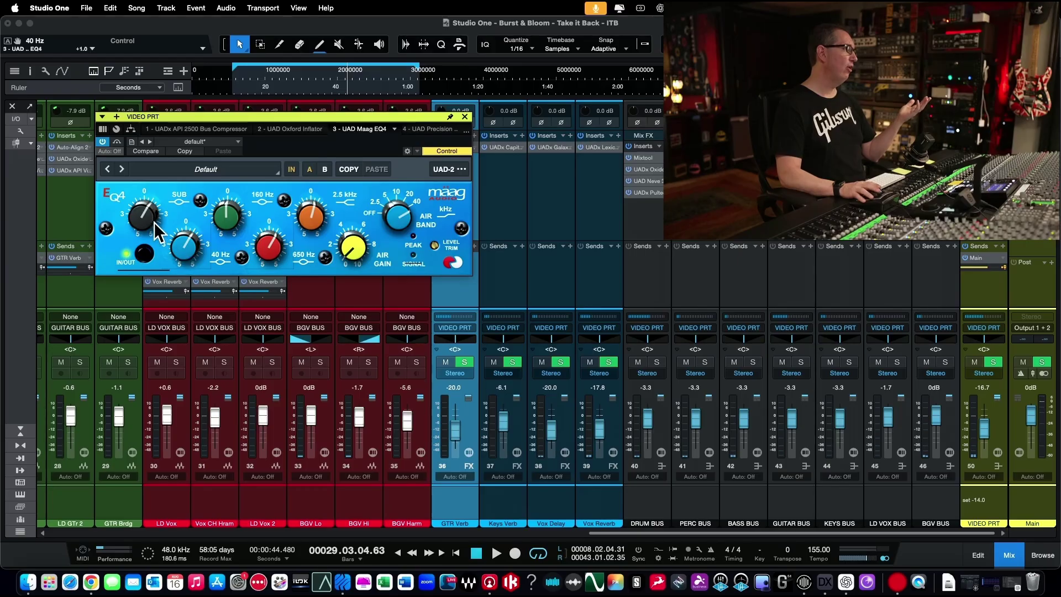
- Resume playback to compare the Maag EQ4 out and in once more, stop, and reset the Main channel's clip indicator
{"action": "left_click_drag", "start_coordinate": [136, 215], "coordinate": [139, 219]}
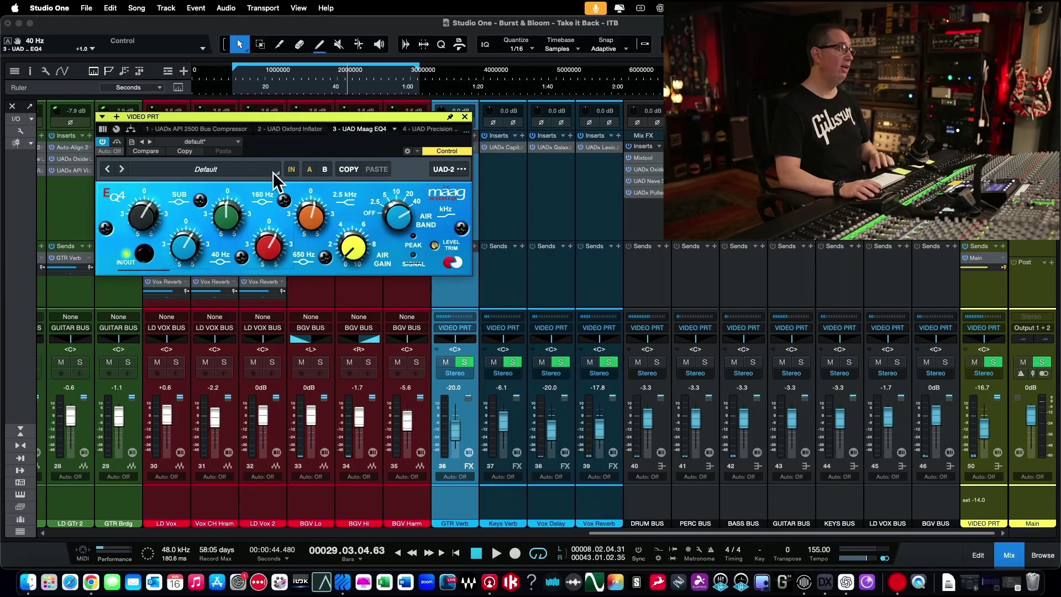
{"action": "key", "text": "space"}
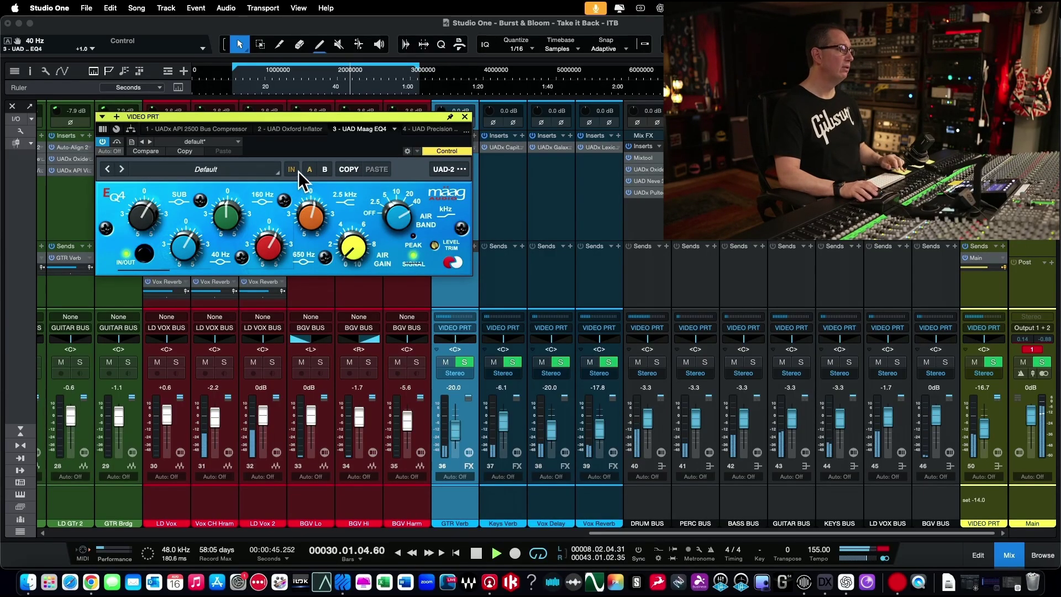
{"action": "left_click", "coordinate": [141, 257]}
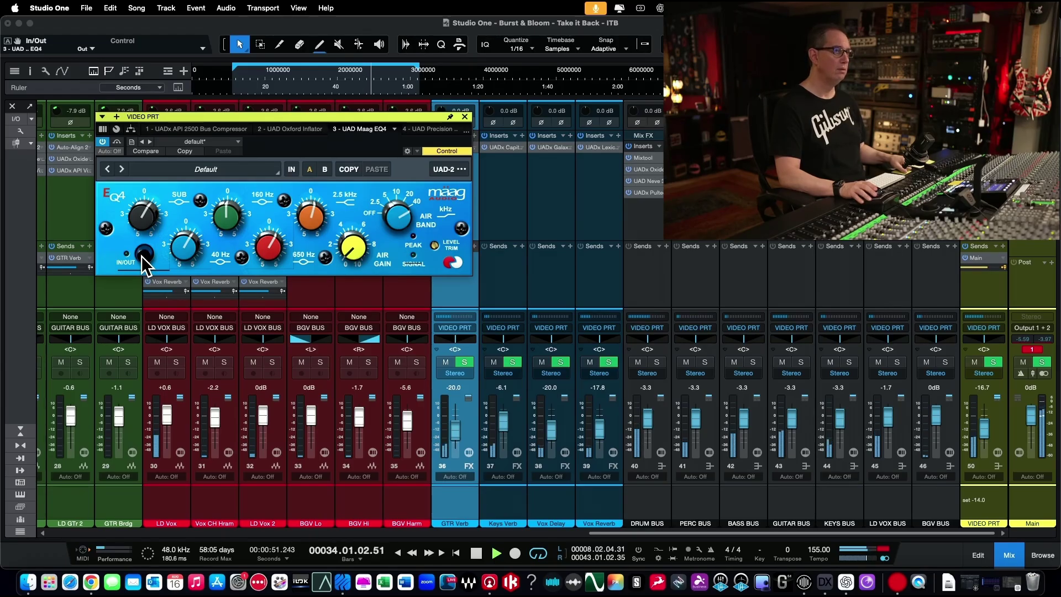
{"action": "left_click", "coordinate": [142, 256]}
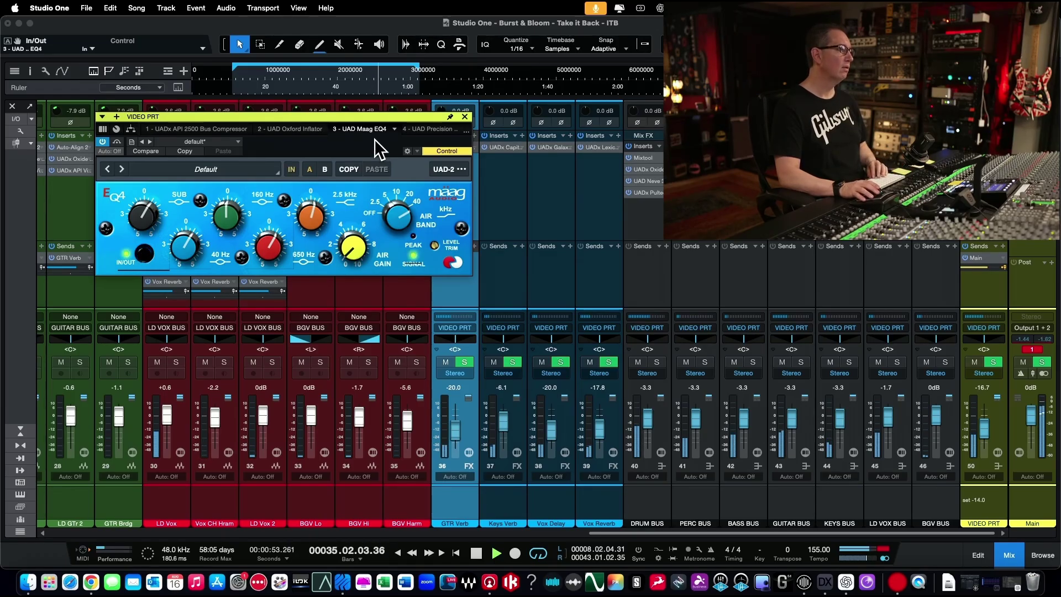
{"action": "key", "text": "space"}
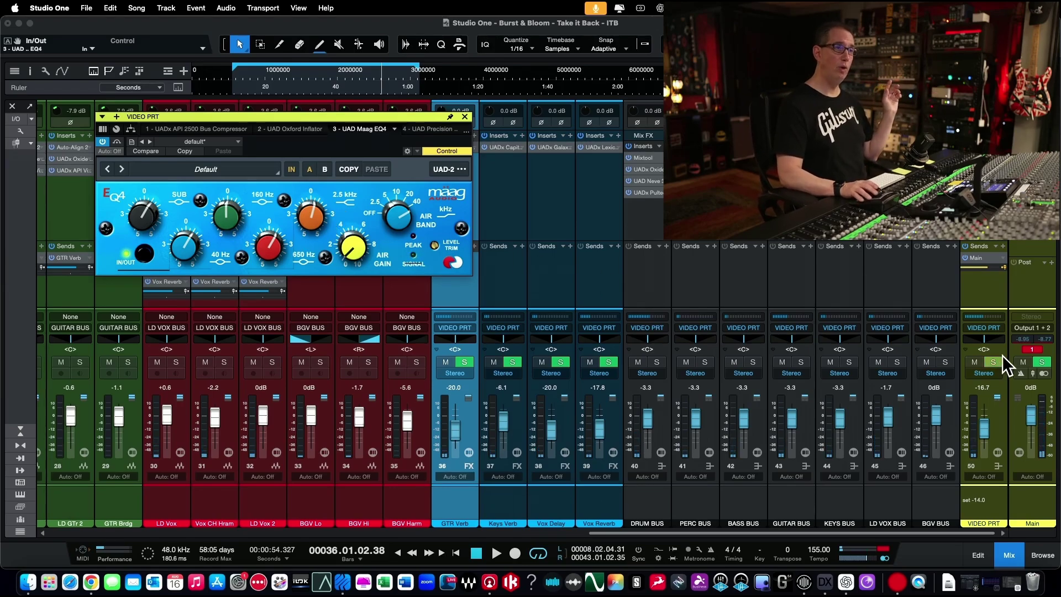
{"action": "left_click", "coordinate": [1032, 350]}
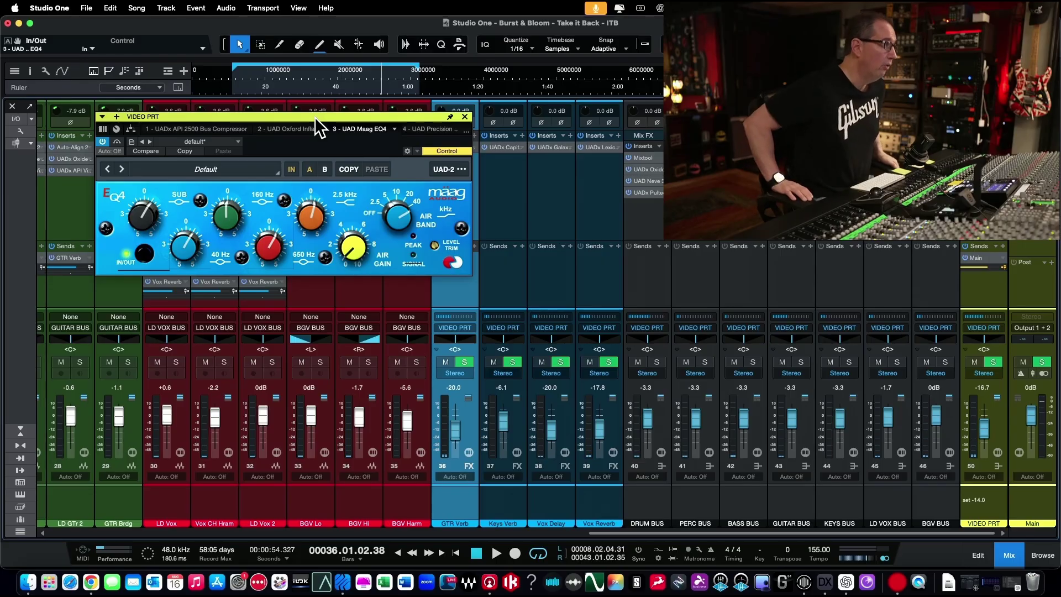
- Show the UAD Precision K-Stereo insert of VIDEO PRT and return the playhead to bar 9 near the loop start
{"action": "left_click", "coordinate": [429, 130]}
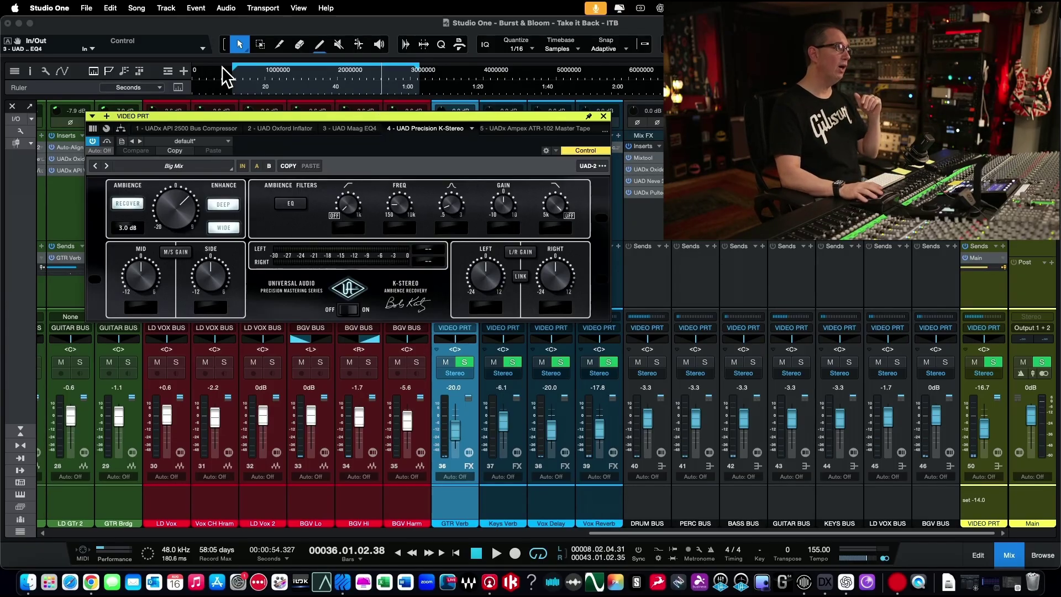
{"action": "left_click", "coordinate": [238, 72]}
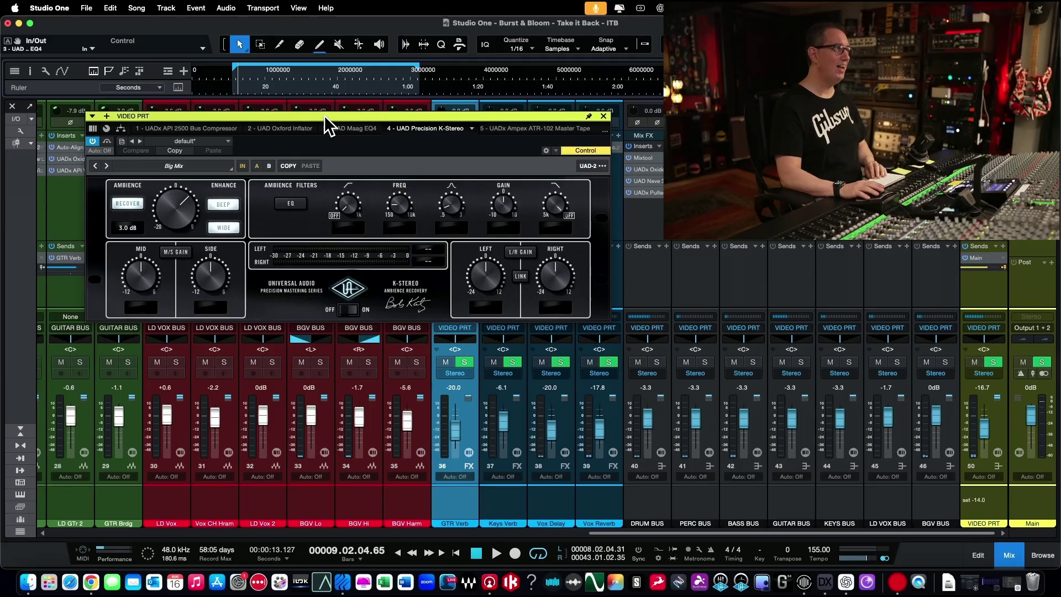
{"action": "left_click_drag", "start_coordinate": [324, 114], "coordinate": [320, 118]}
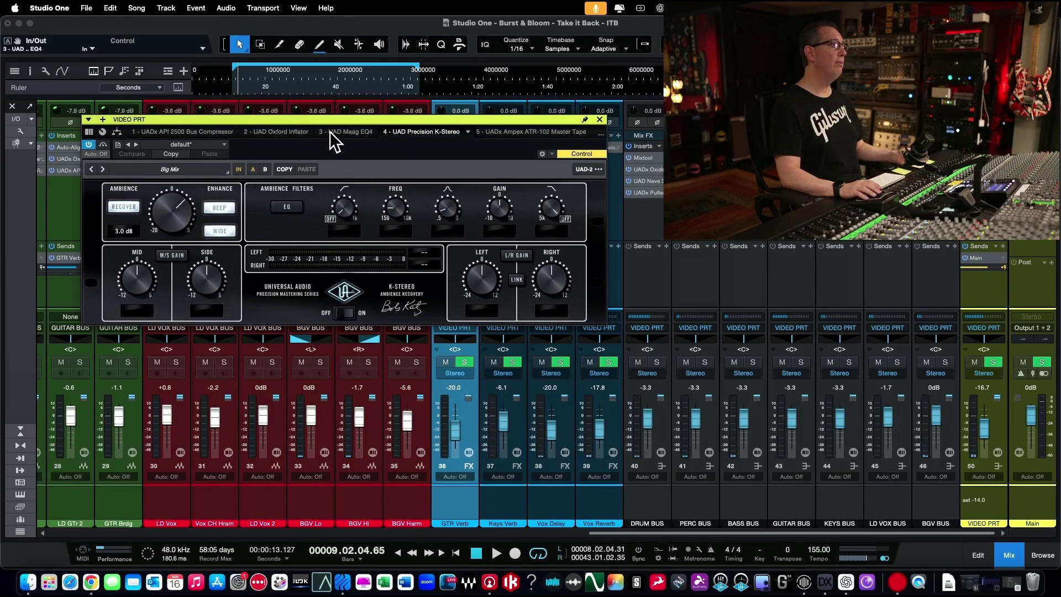
{"action": "left_click", "coordinate": [330, 132]}
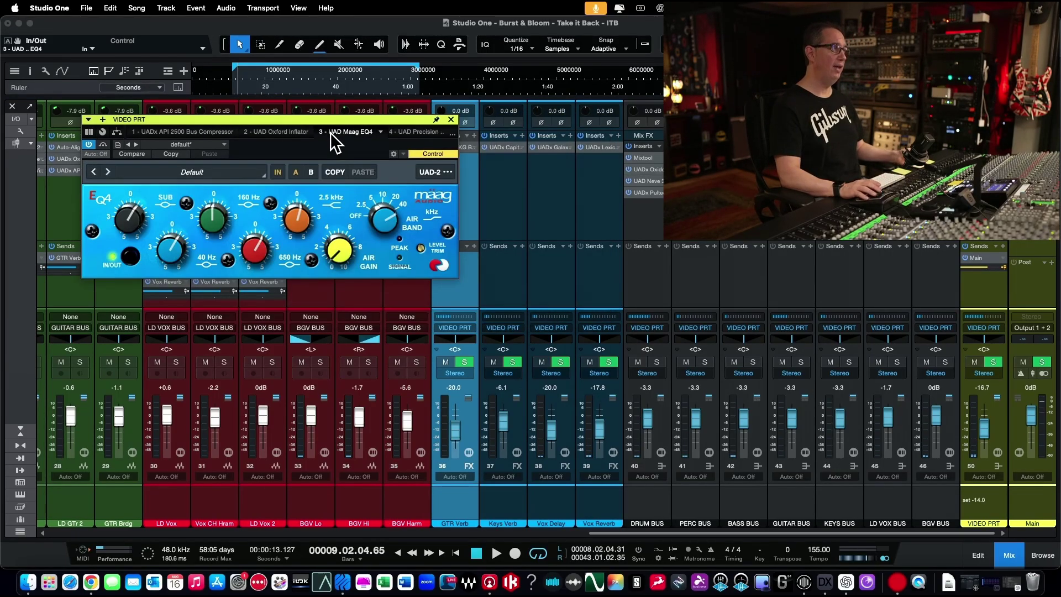
{"action": "left_click", "coordinate": [408, 131]}
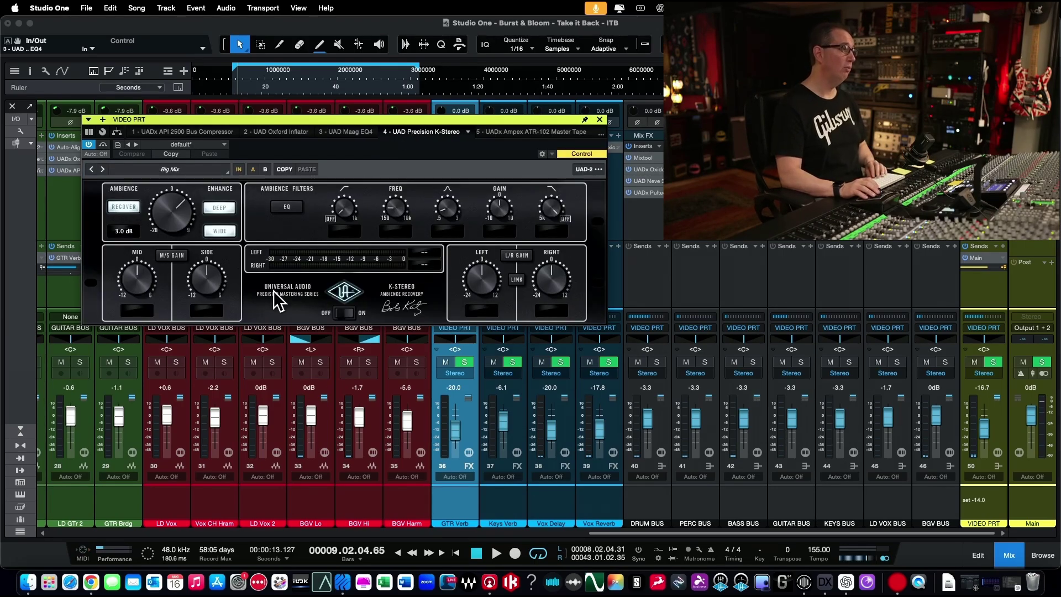
- Play the mix to compare the Precision K-Stereo powered off and on twice, leave it on and stop playback
{"action": "key", "text": "space"}
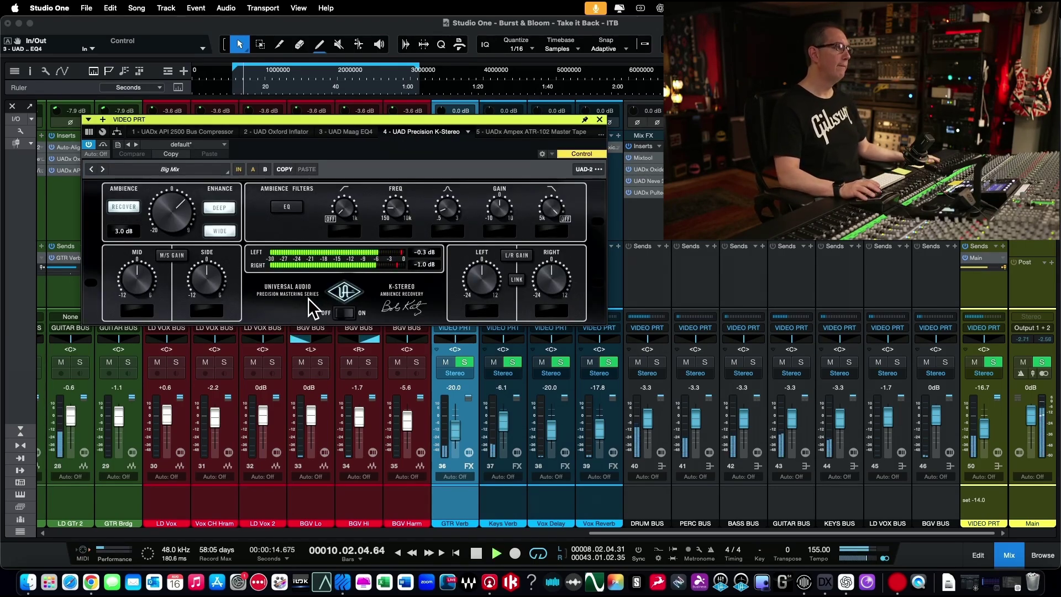
{"action": "left_click", "coordinate": [343, 291]}
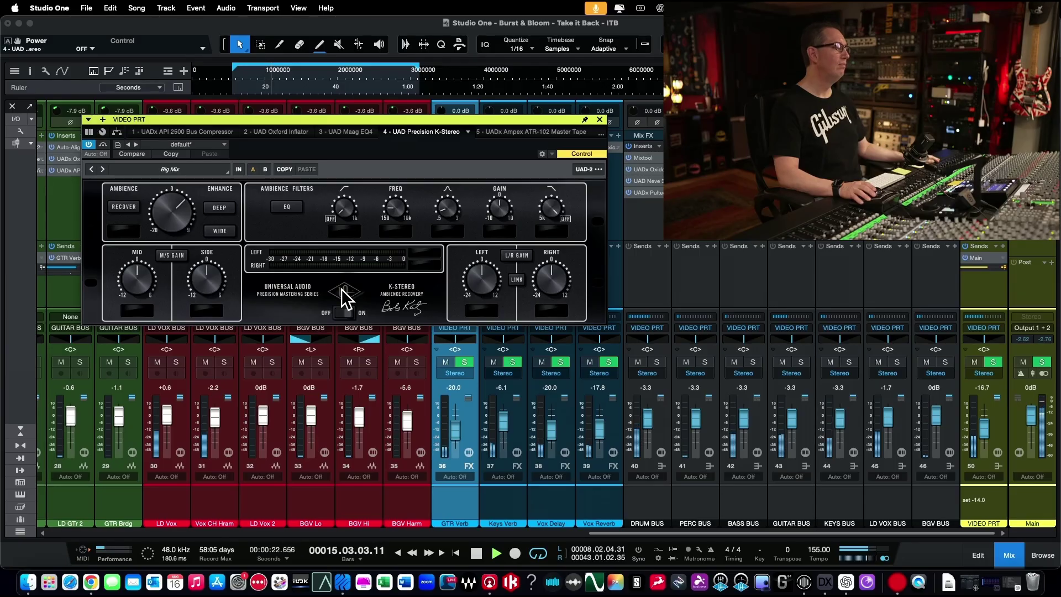
{"action": "left_click", "coordinate": [343, 293]}
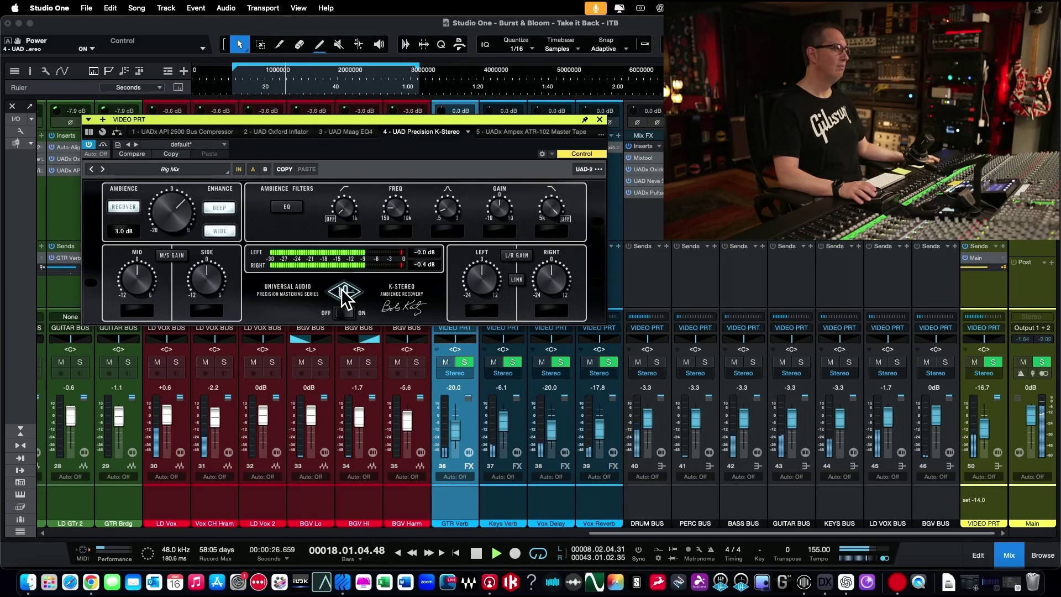
{"action": "left_click", "coordinate": [342, 291]}
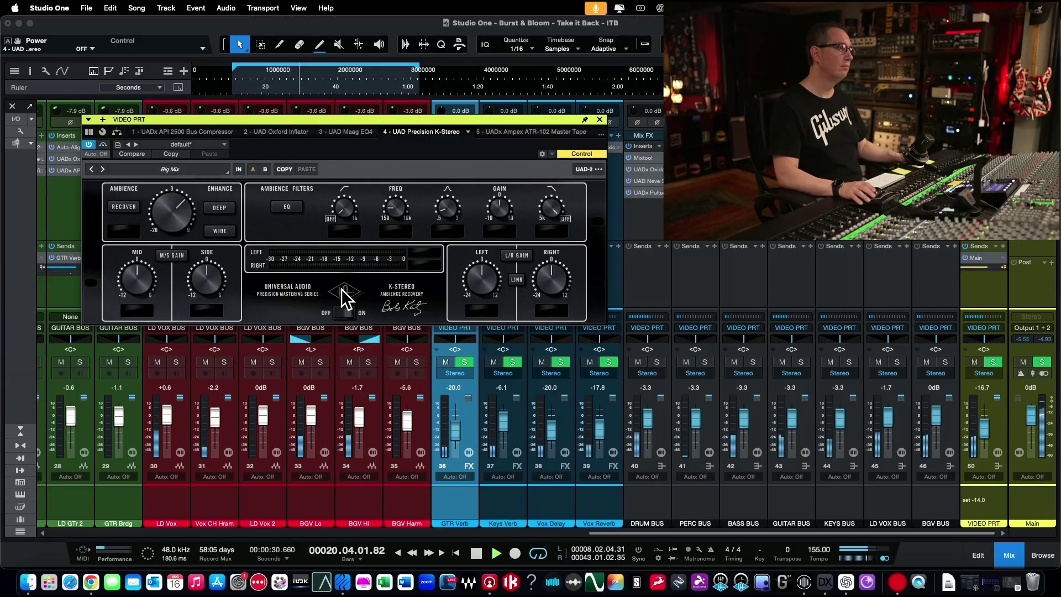
{"action": "left_click", "coordinate": [342, 292]}
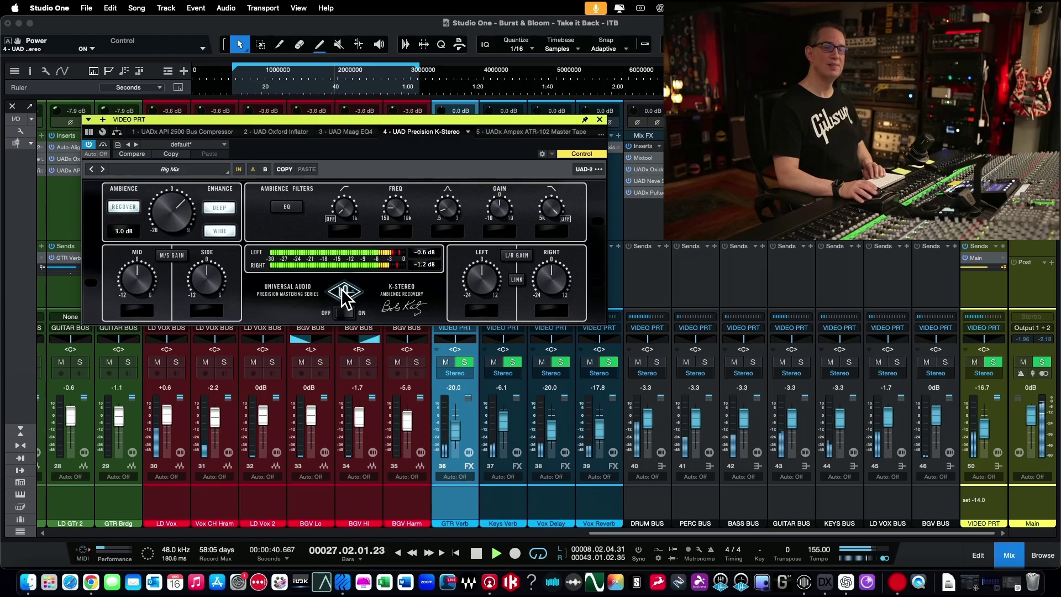
{"action": "key", "text": "space"}
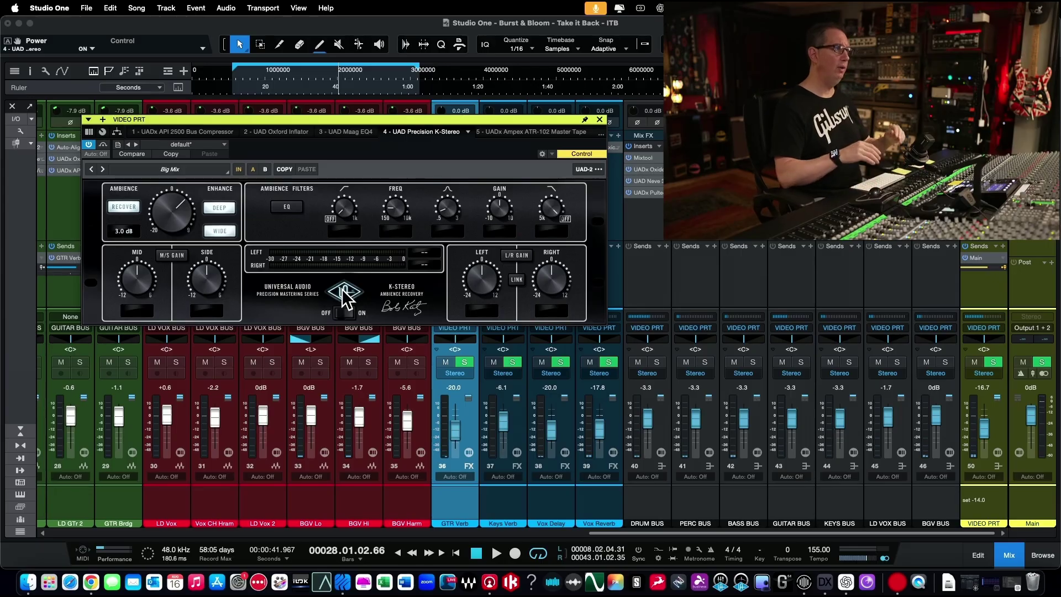
- Show the UADx Ampex ATR-102 Master Tape insert, compare tape types GP9 and 456 during playback, leave it on 456 and stop
{"action": "left_click", "coordinate": [506, 135]}
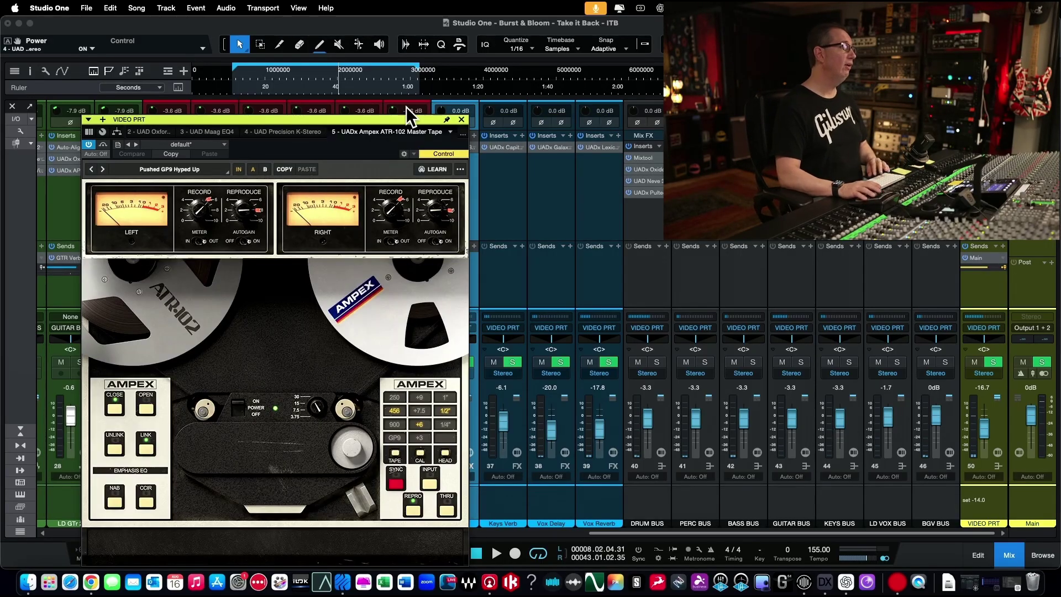
{"action": "left_click_drag", "start_coordinate": [382, 119], "coordinate": [399, 84]}
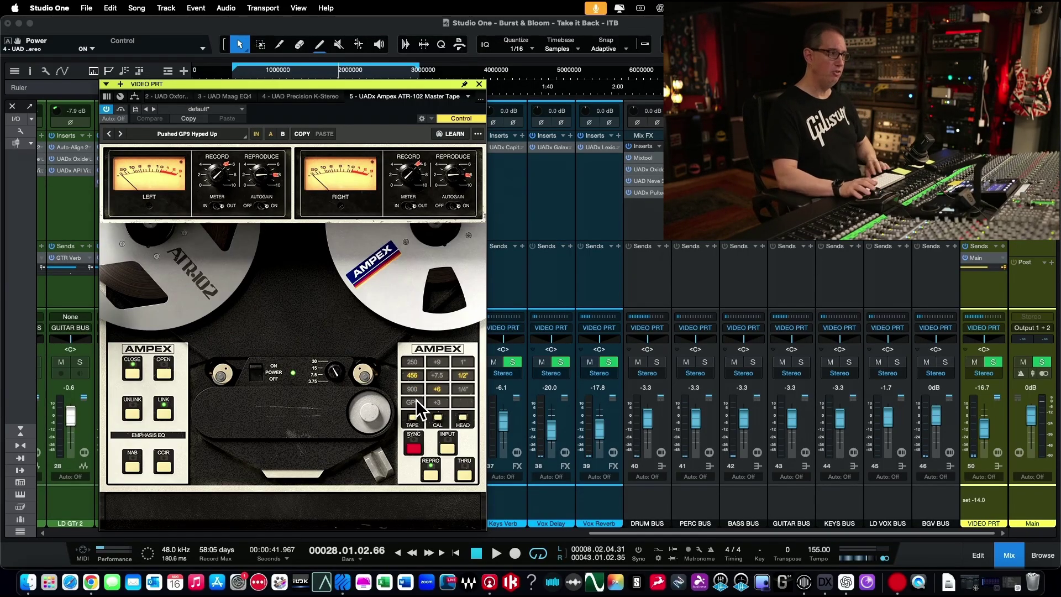
{"action": "key", "text": "space"}
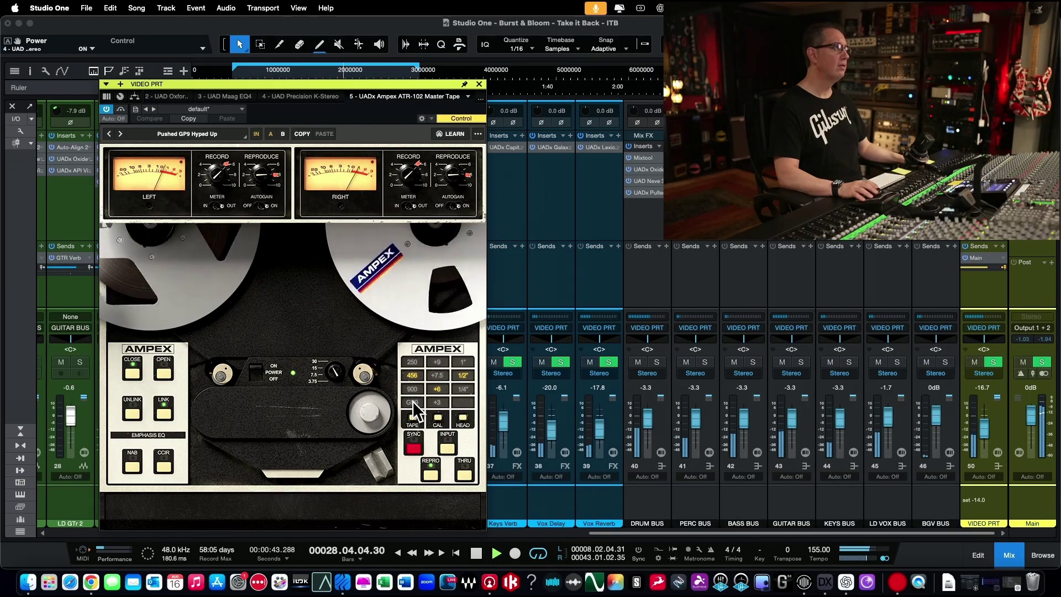
{"action": "left_click", "coordinate": [412, 403]}
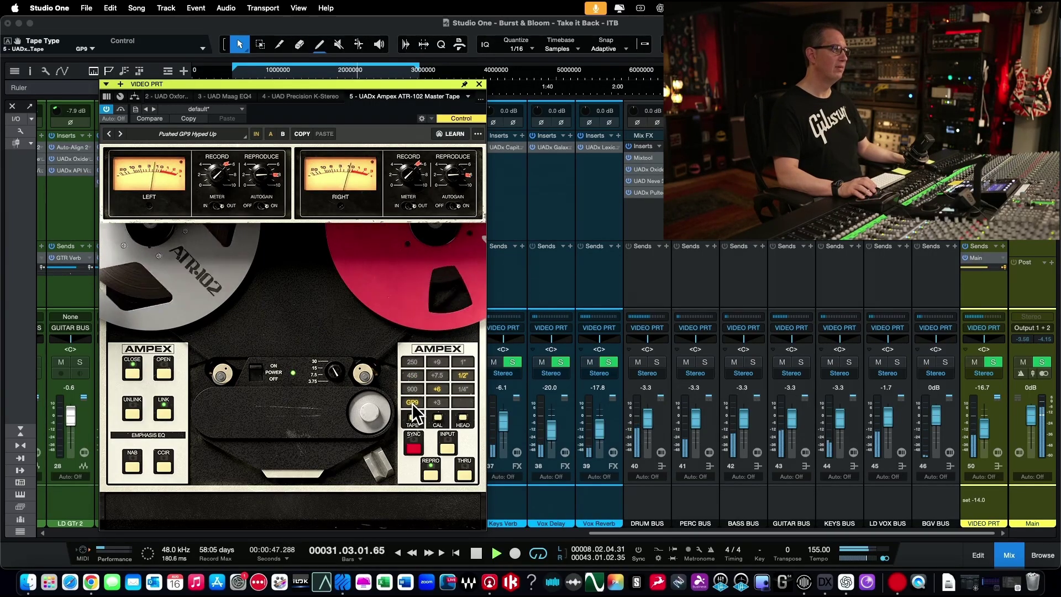
{"action": "left_click", "coordinate": [410, 374]}
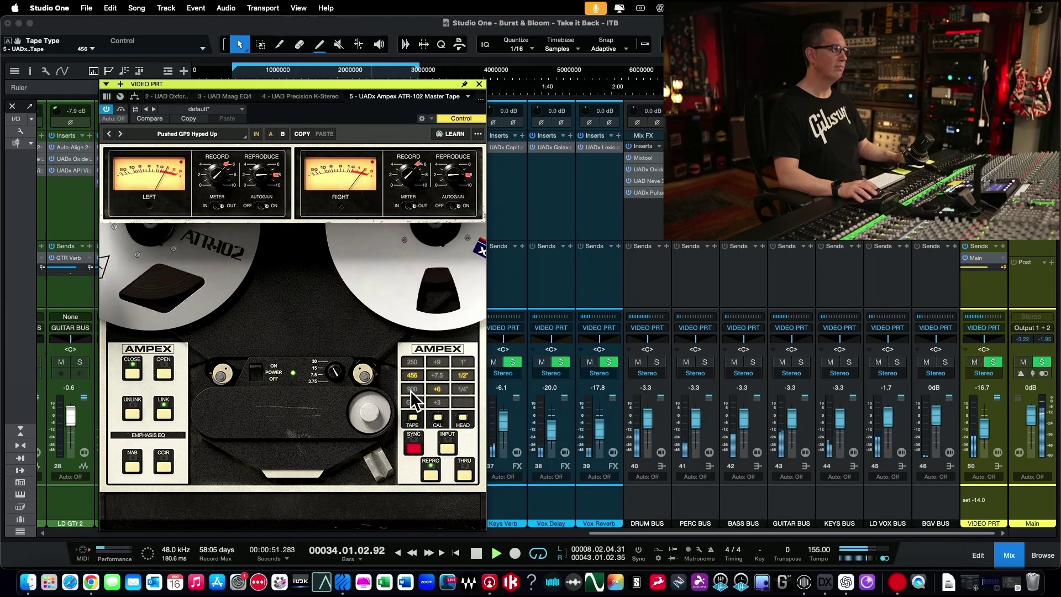
{"action": "left_click", "coordinate": [411, 401]}
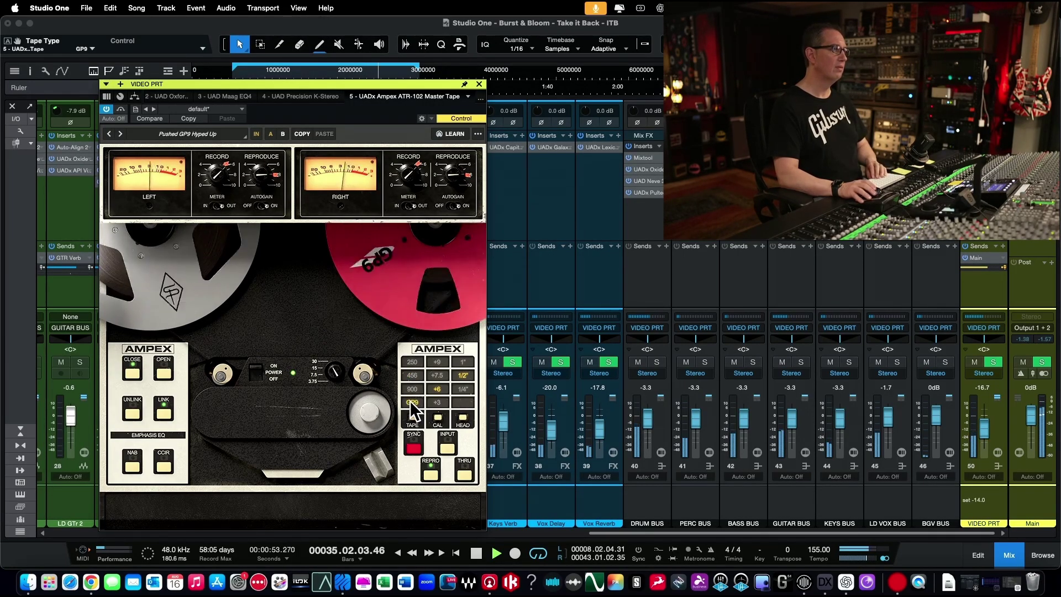
{"action": "left_click", "coordinate": [412, 375]}
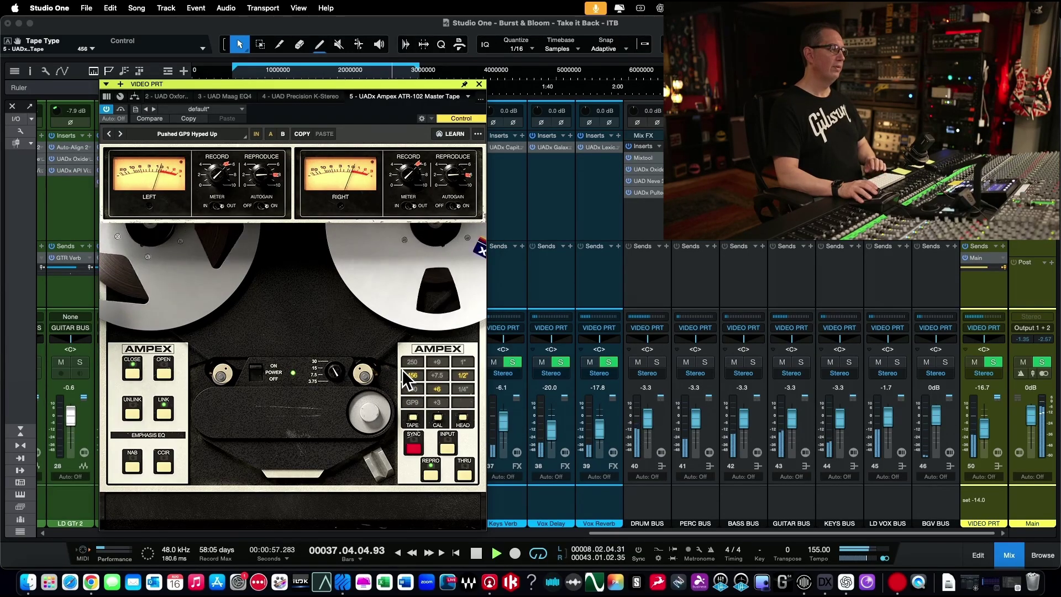
{"action": "key", "text": "space"}
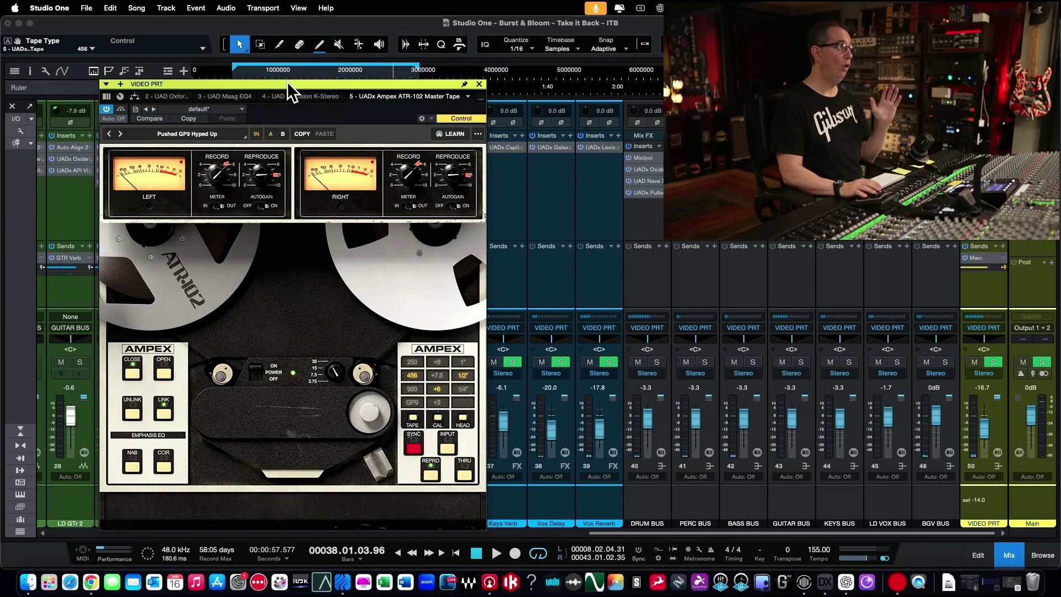
- Show the Pro-Q 3 insert of VIDEO PRT and reduce its bell boost to just under +3 dB at about 753 Hz
{"action": "left_click_drag", "start_coordinate": [287, 82], "coordinate": [287, 77]}
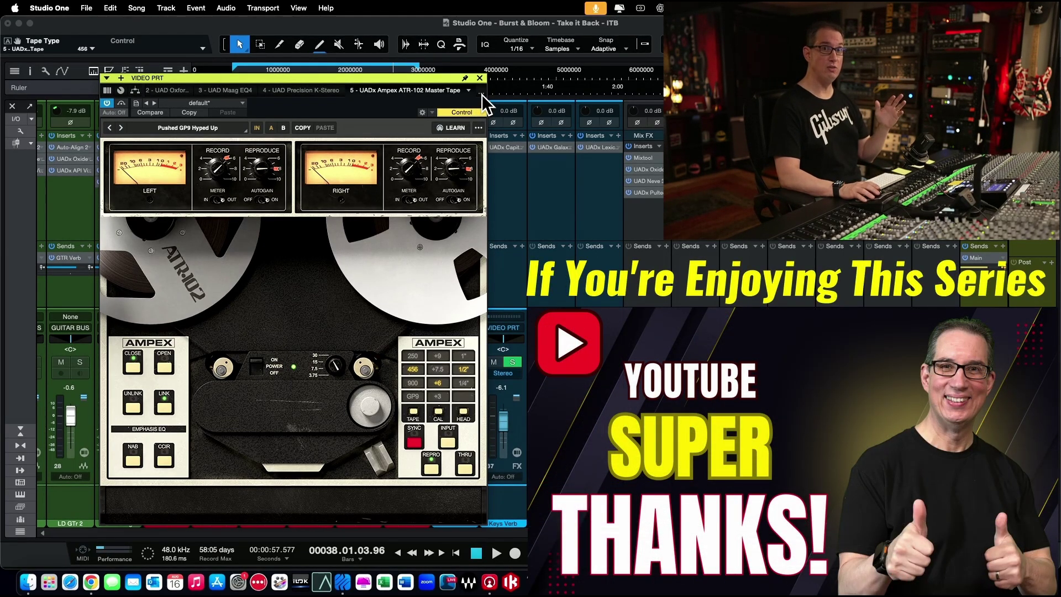
{"action": "left_click", "coordinate": [482, 94]}
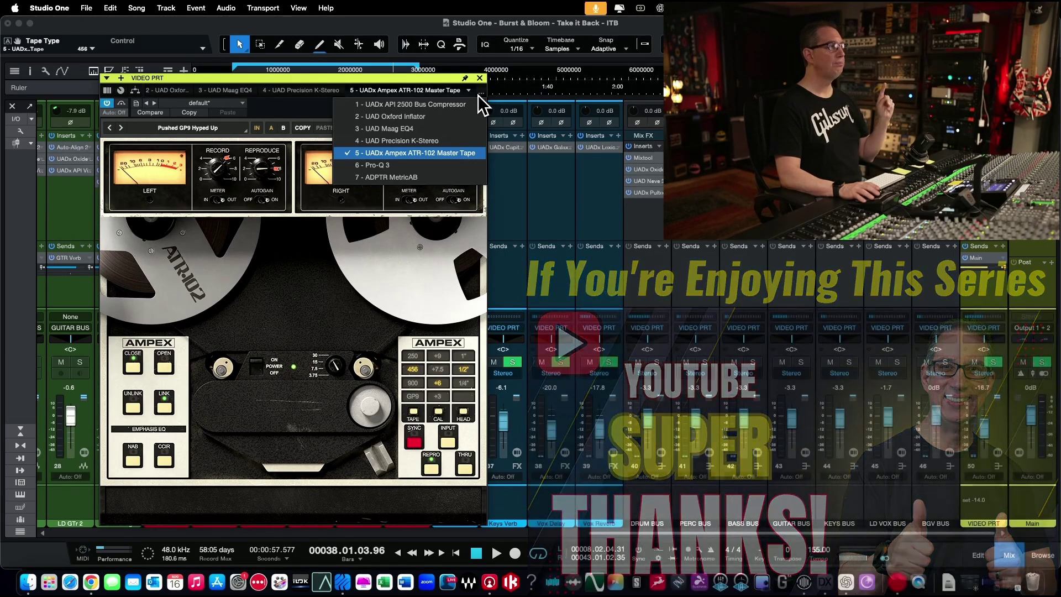
{"action": "left_click", "coordinate": [423, 155]}
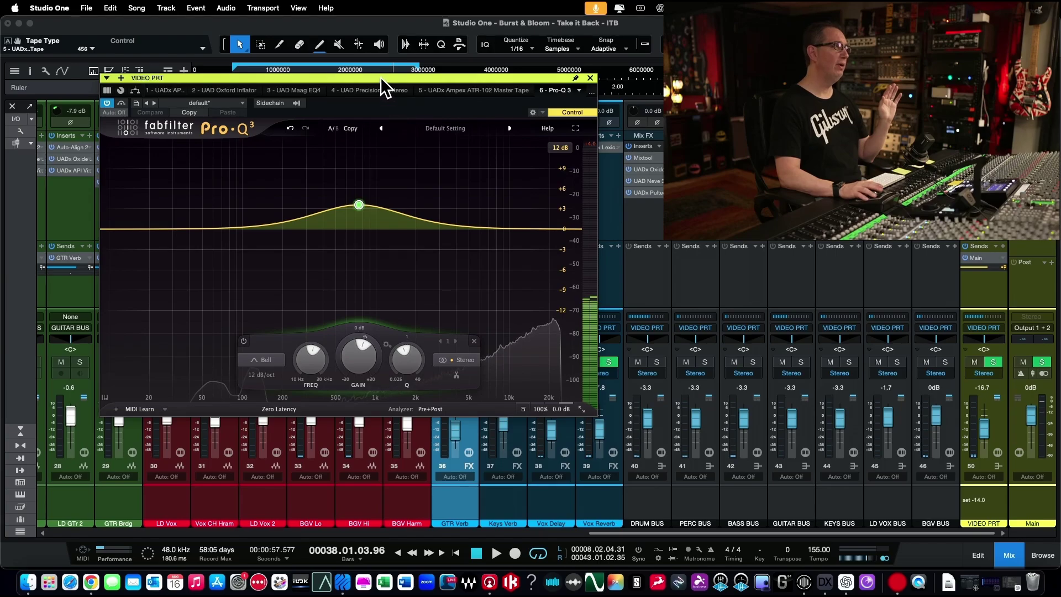
{"action": "left_click_drag", "start_coordinate": [380, 77], "coordinate": [360, 72]}
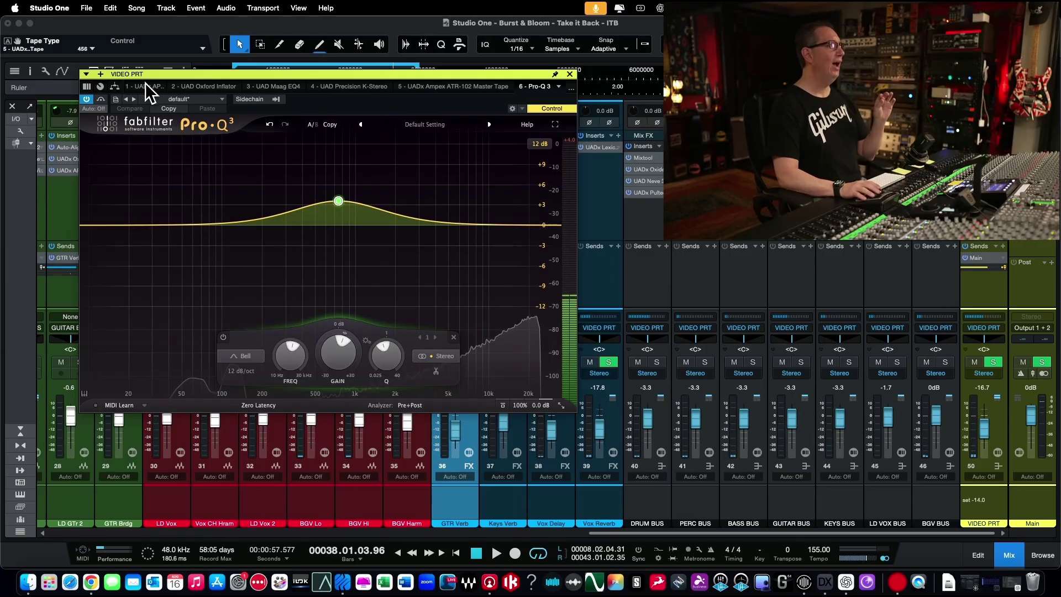
{"action": "left_click_drag", "start_coordinate": [162, 73], "coordinate": [160, 71]}
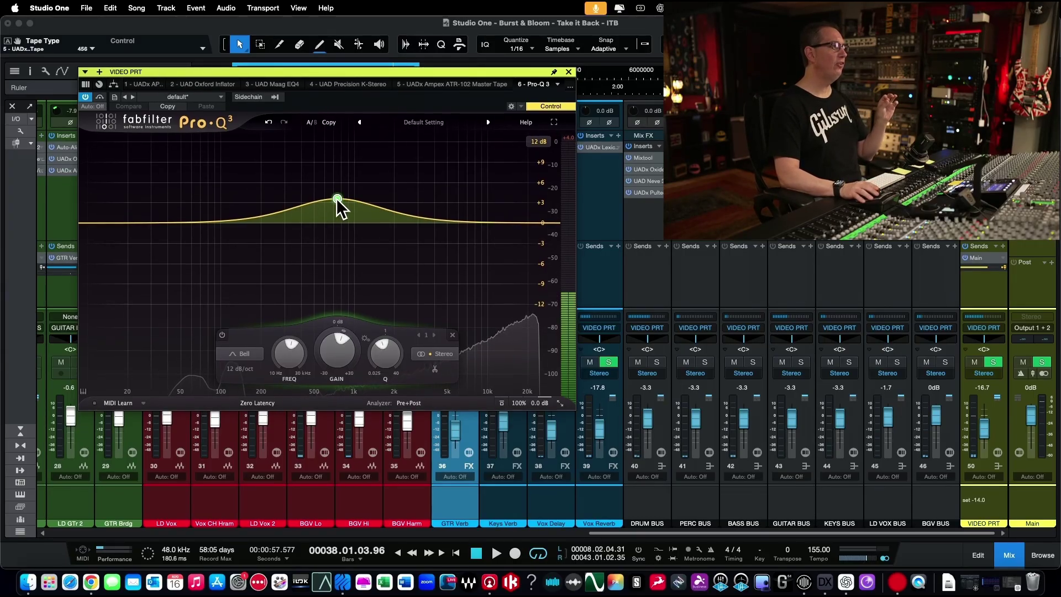
{"action": "mouse_move", "coordinate": [336, 198]}
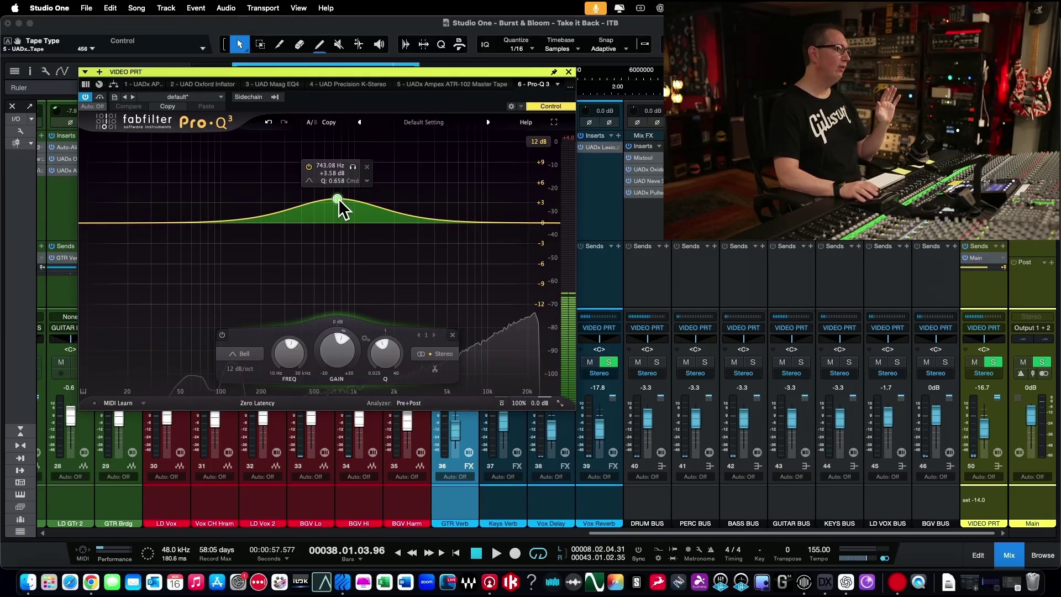
{"action": "left_click_drag", "start_coordinate": [337, 199], "coordinate": [338, 208]}
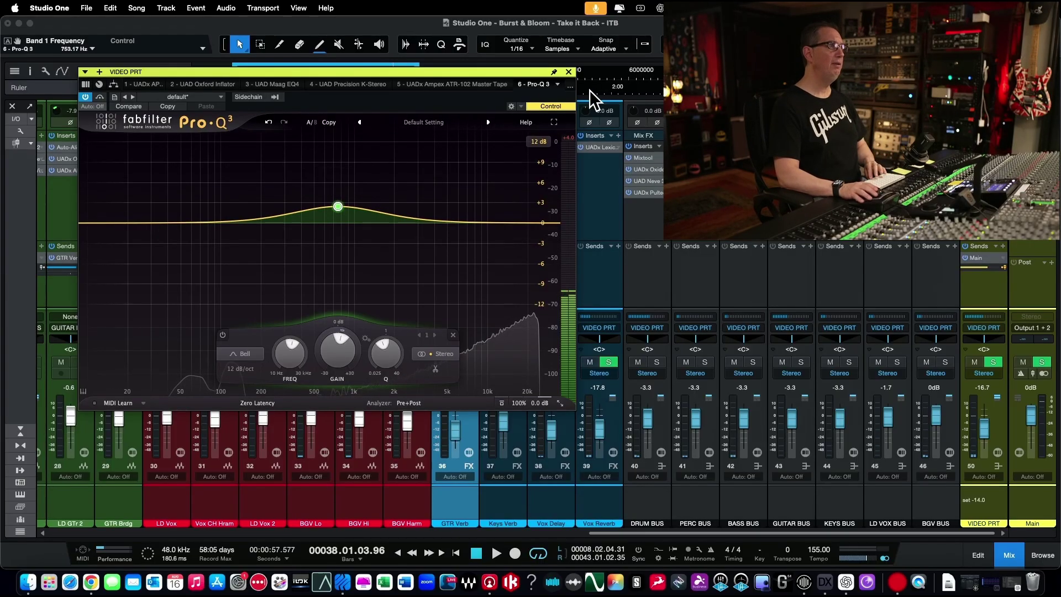
- Show the ADPTR MetricAB insert of VIDEO PRT, try its A/B switch and leave it on A
{"action": "left_click", "coordinate": [570, 87]}
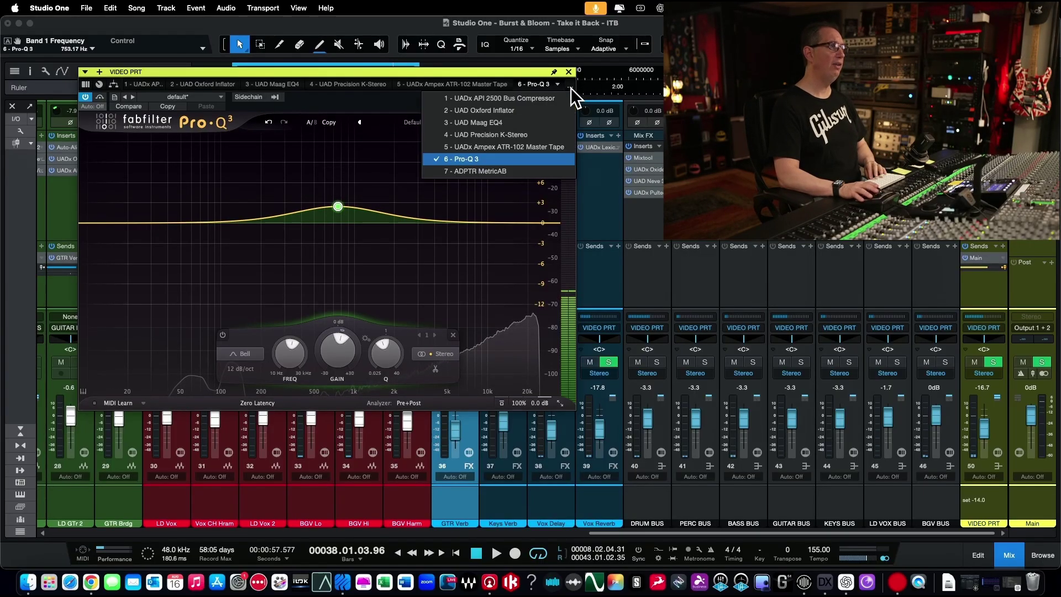
{"action": "left_click", "coordinate": [465, 172]}
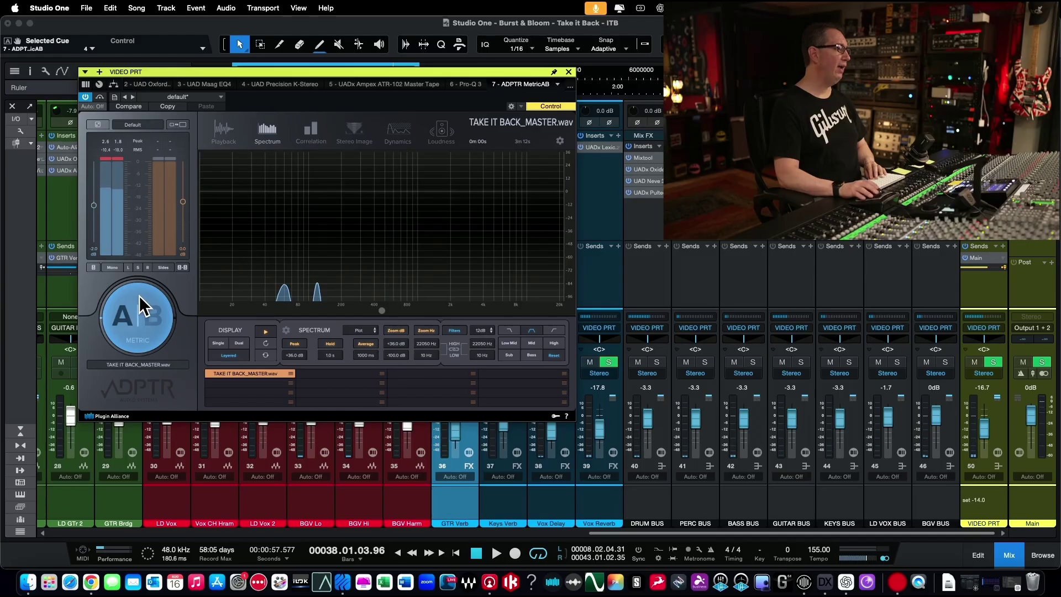
{"action": "left_click", "coordinate": [154, 348]}
{"action": "left_click_drag", "start_coordinate": [253, 74], "coordinate": [278, 72]}
{"action": "left_click", "coordinate": [154, 329]}
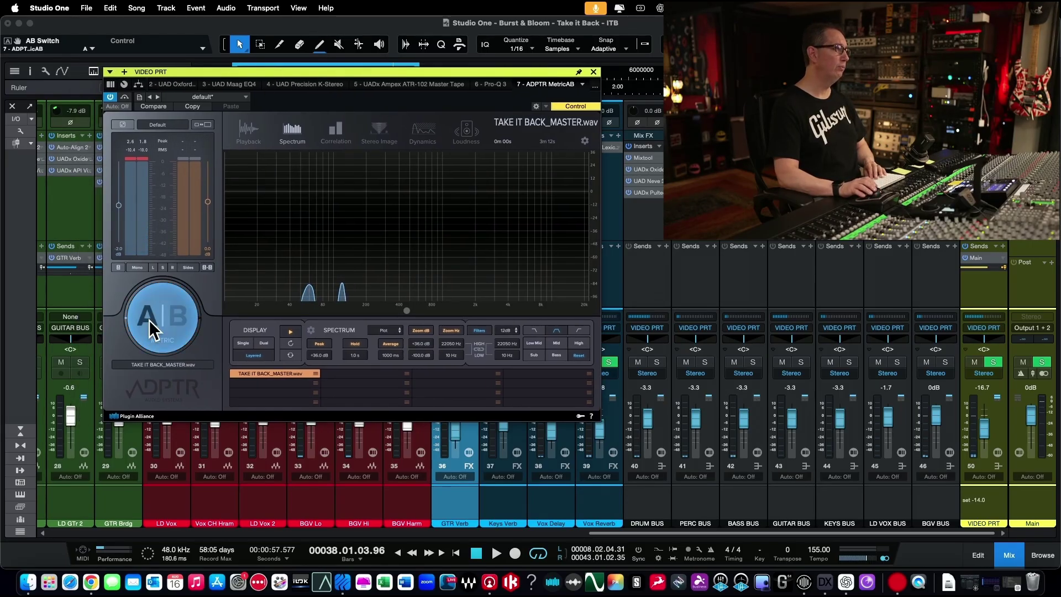
{"action": "left_click_drag", "start_coordinate": [181, 71], "coordinate": [182, 84]}
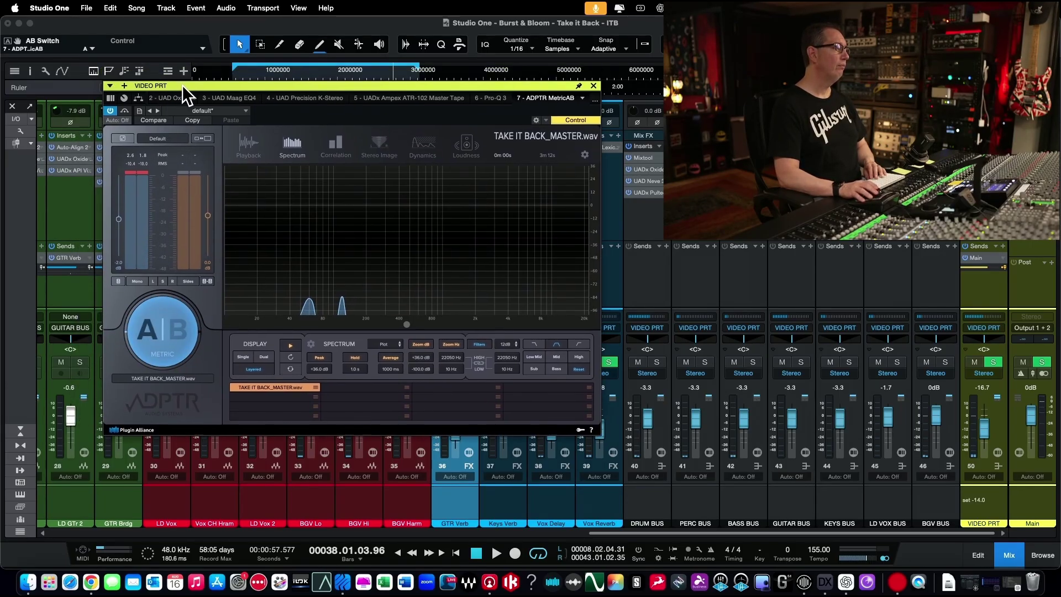
- Play the song from the start of the loop range, compare mix A with master B three times in MetricAB, and stop on A
{"action": "left_click", "coordinate": [237, 72]}
{"action": "left_click_drag", "start_coordinate": [247, 84], "coordinate": [248, 85]}
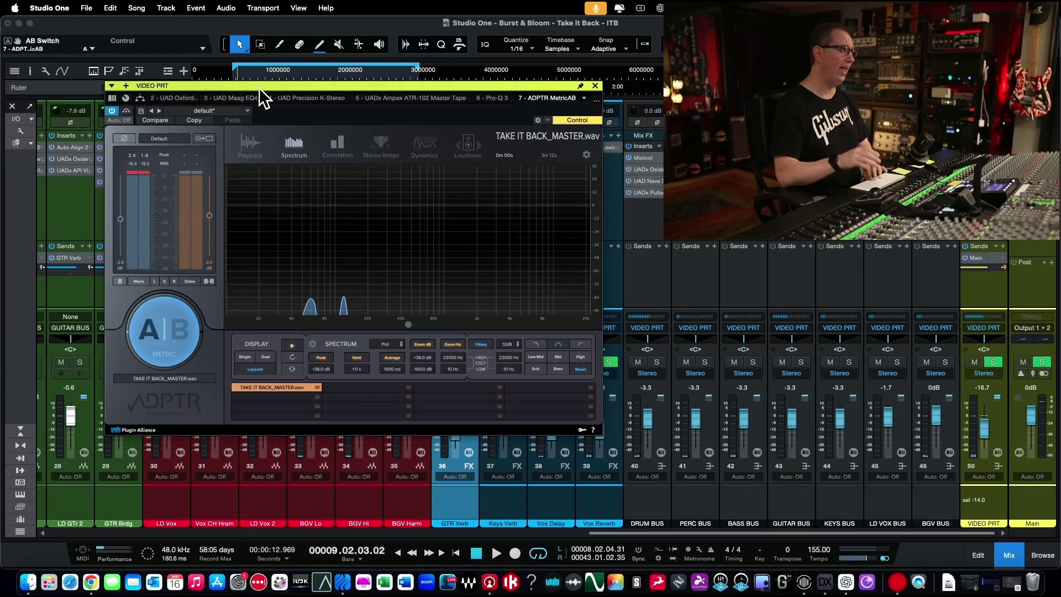
{"action": "key", "text": "space"}
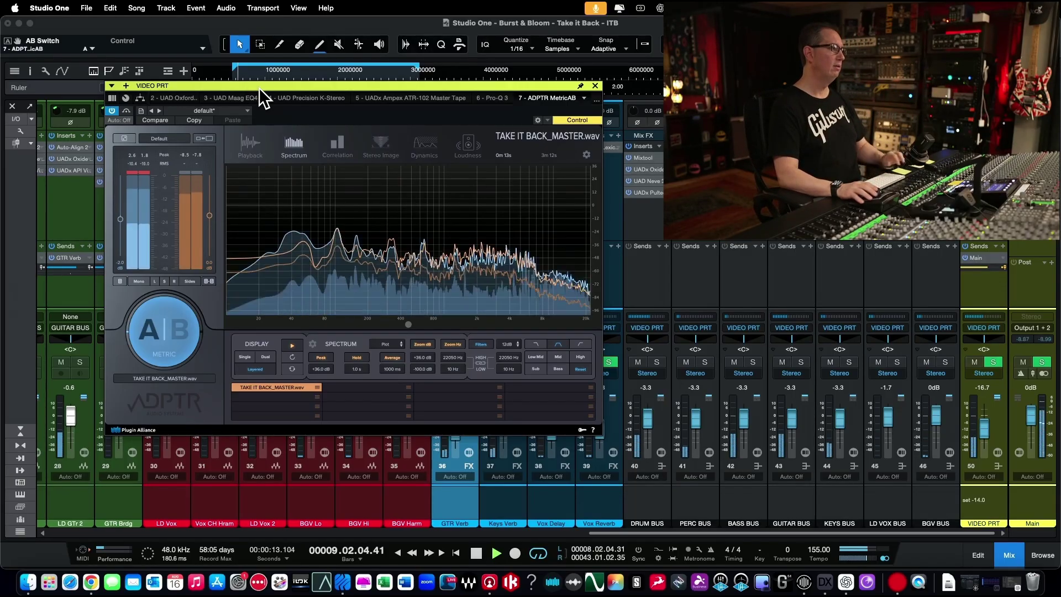
{"action": "left_click", "coordinate": [165, 338]}
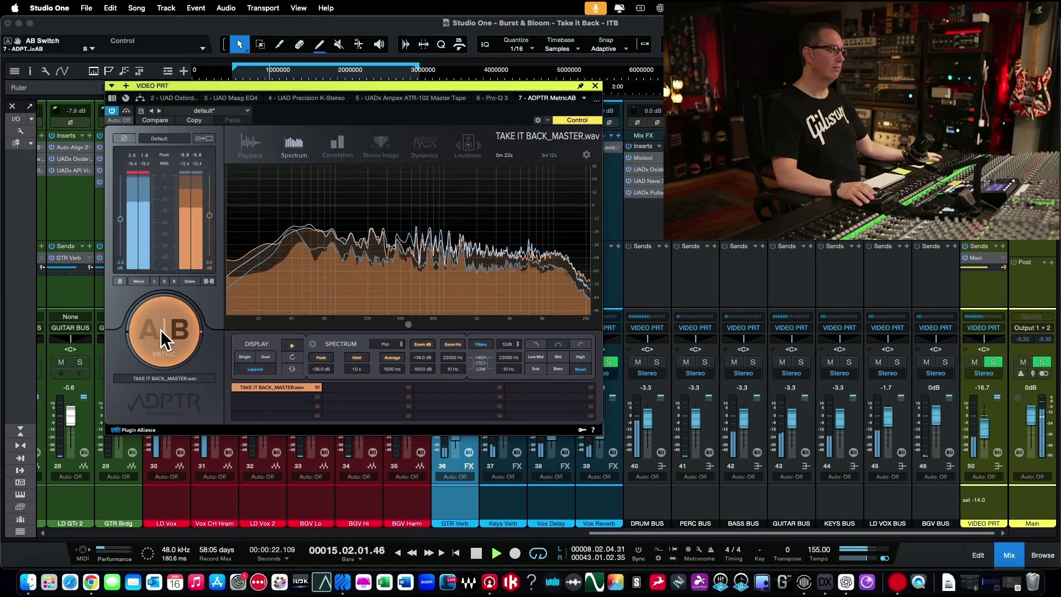
{"action": "left_click", "coordinate": [165, 338]}
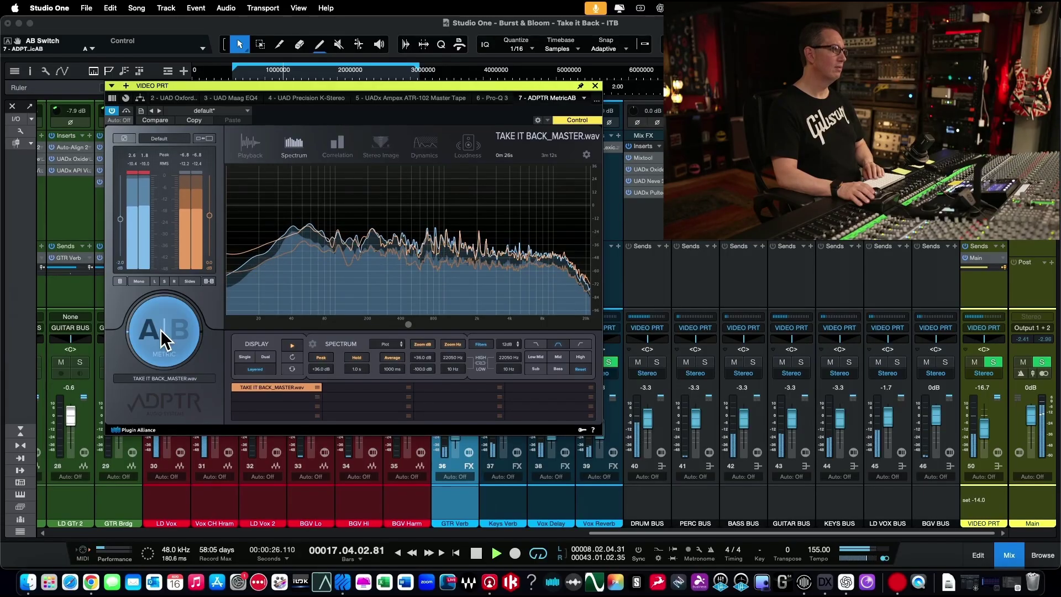
{"action": "left_click", "coordinate": [165, 338]}
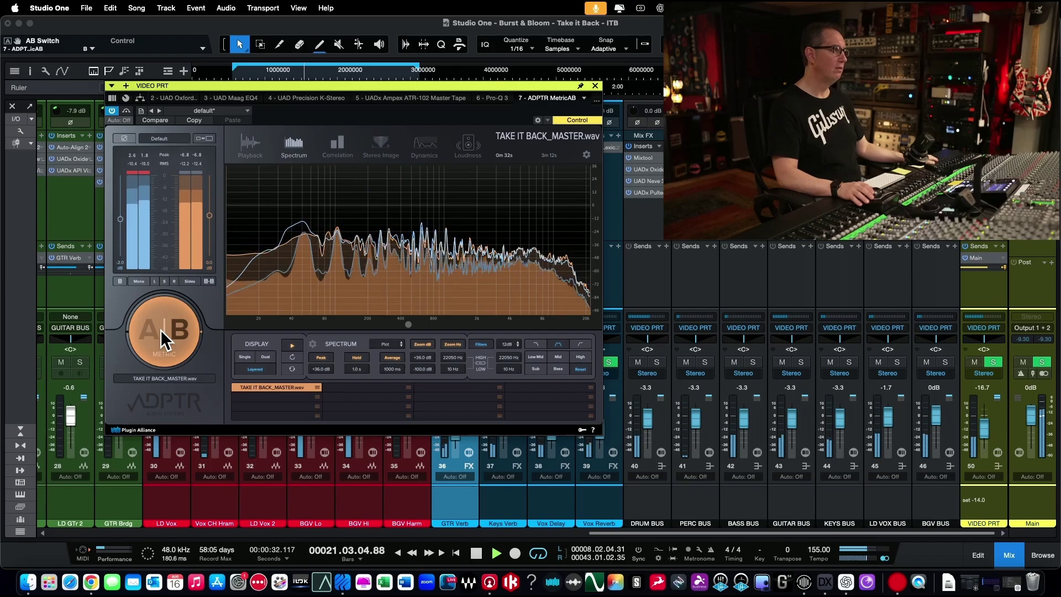
{"action": "left_click", "coordinate": [165, 339]}
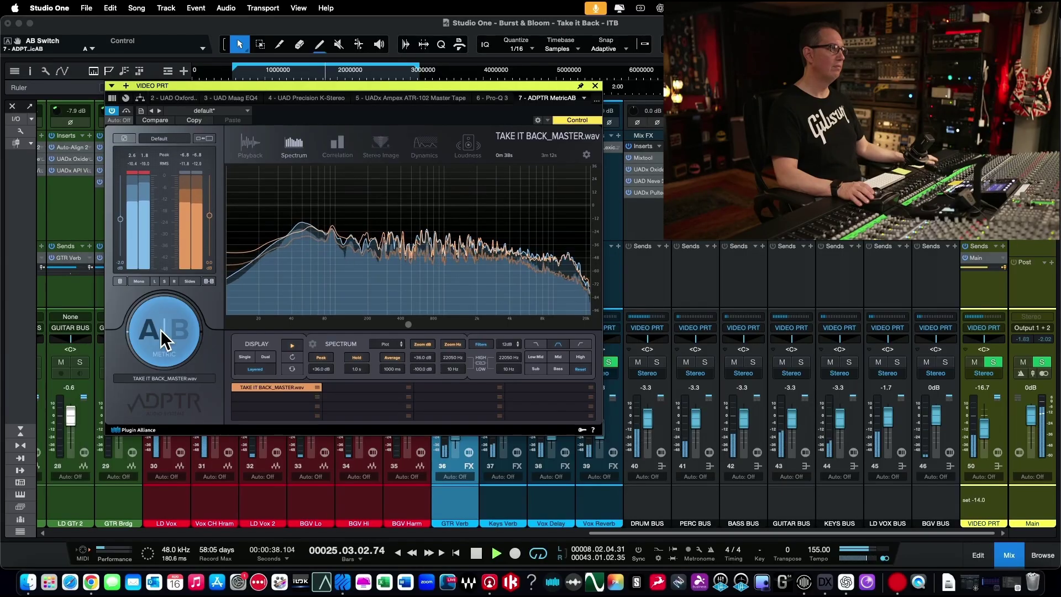
{"action": "left_click", "coordinate": [165, 338]}
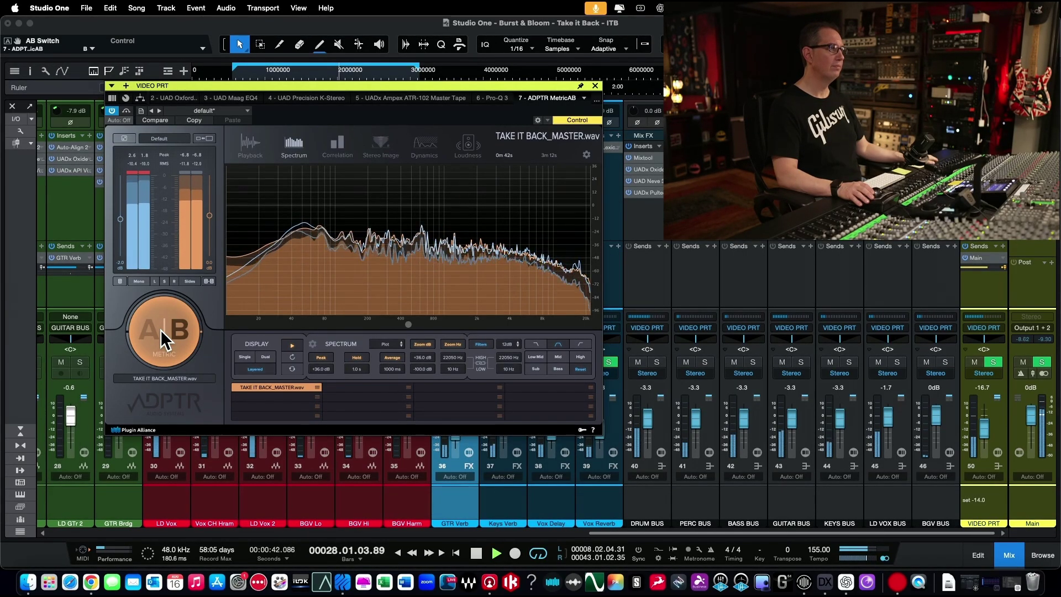
{"action": "left_click", "coordinate": [164, 339]}
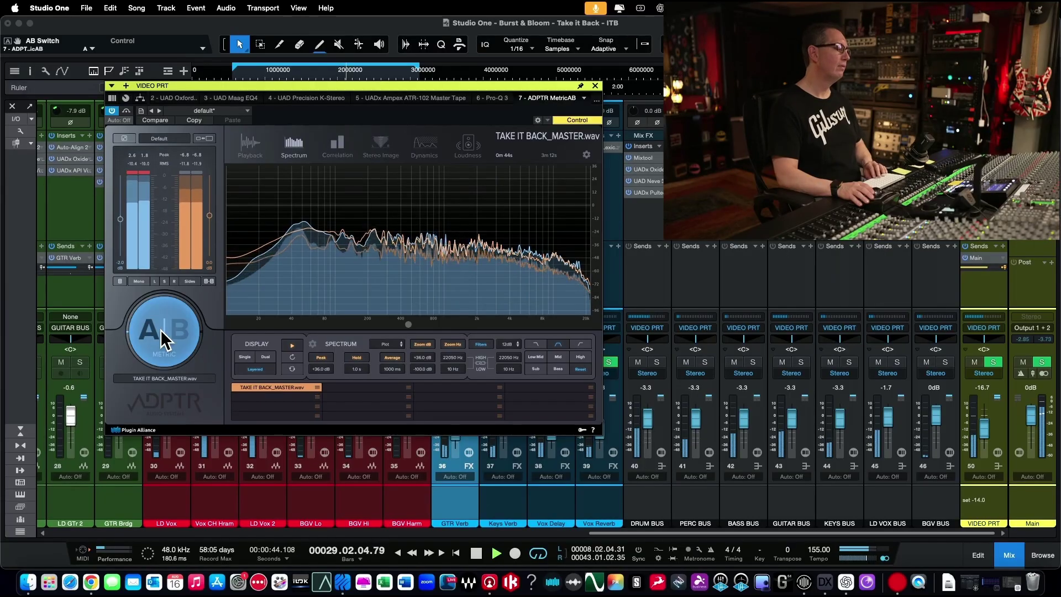
{"action": "key", "text": "space"}
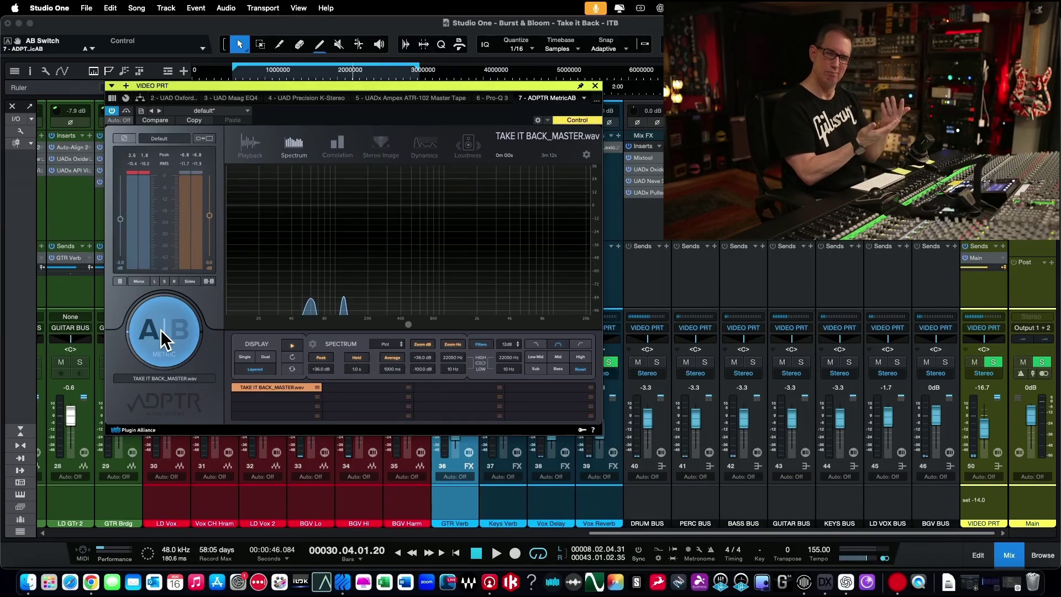
- Resume playback from the stopped position, alternate between the mix and TAKE IT BACK_MASTER.wav three more times, and stop on A
{"action": "key", "text": "space"}
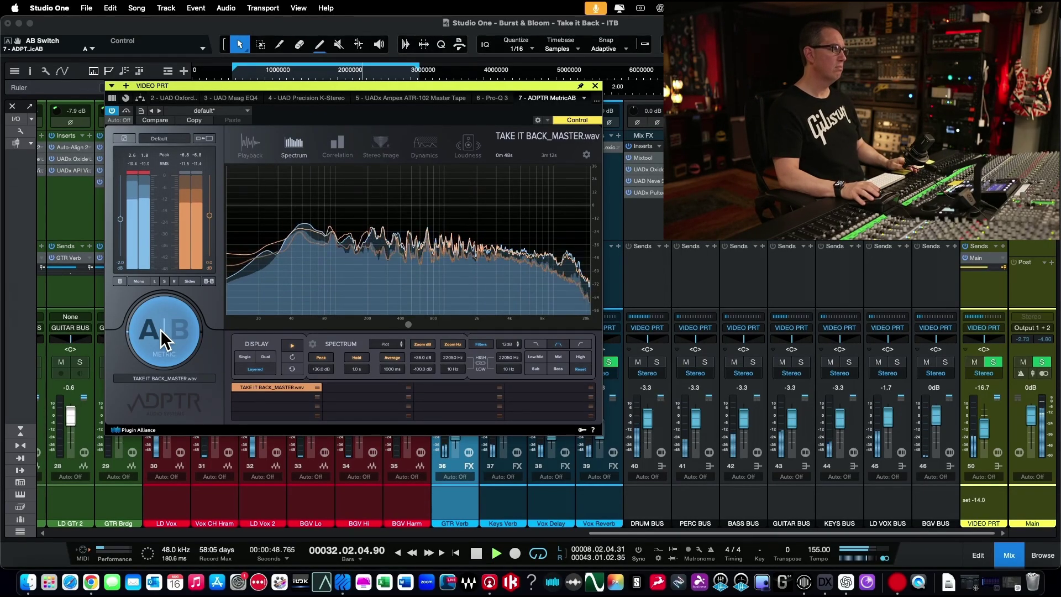
{"action": "left_click", "coordinate": [164, 338]}
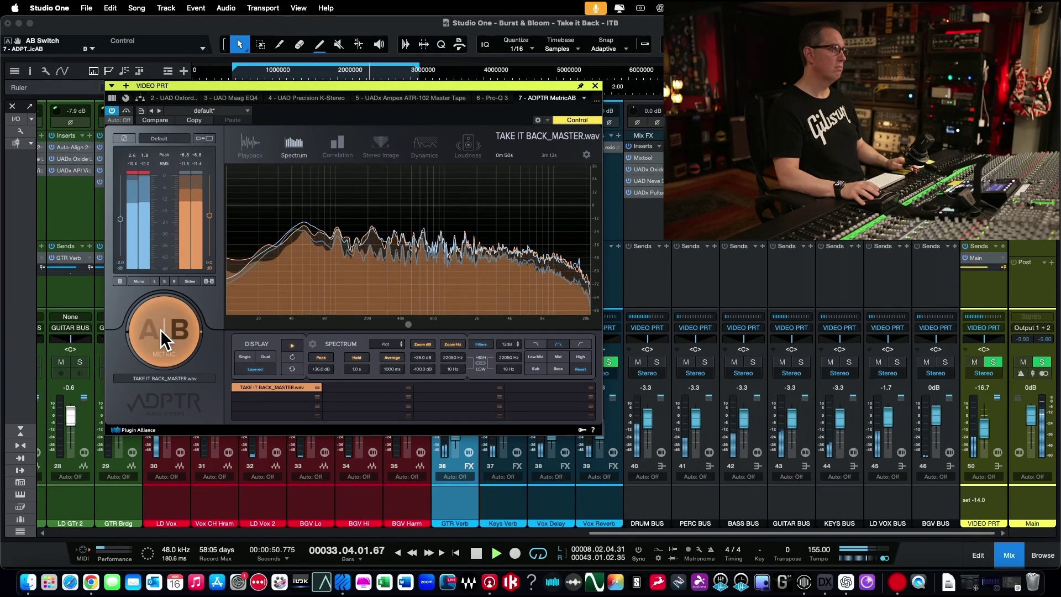
{"action": "left_click", "coordinate": [165, 339]}
{"action": "left_click", "coordinate": [164, 339]}
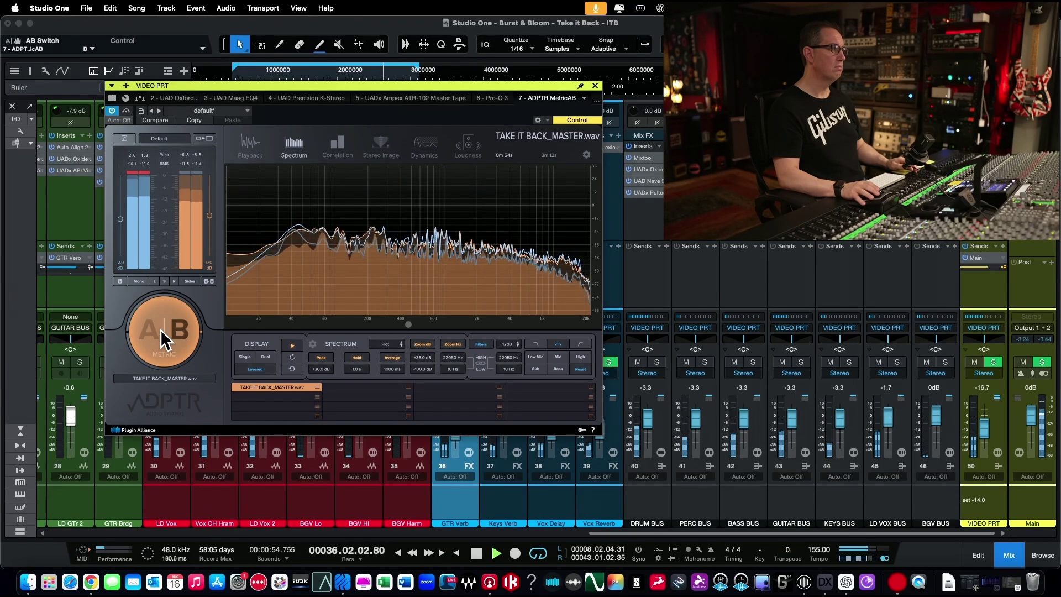
{"action": "left_click", "coordinate": [165, 338]}
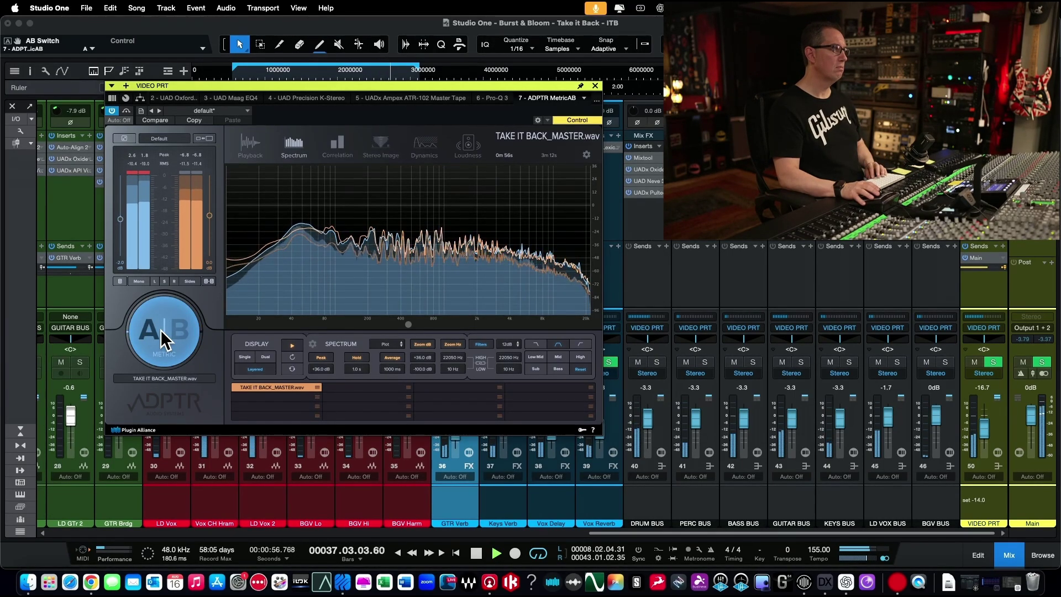
{"action": "left_click", "coordinate": [164, 339]}
{"action": "left_click", "coordinate": [164, 338]}
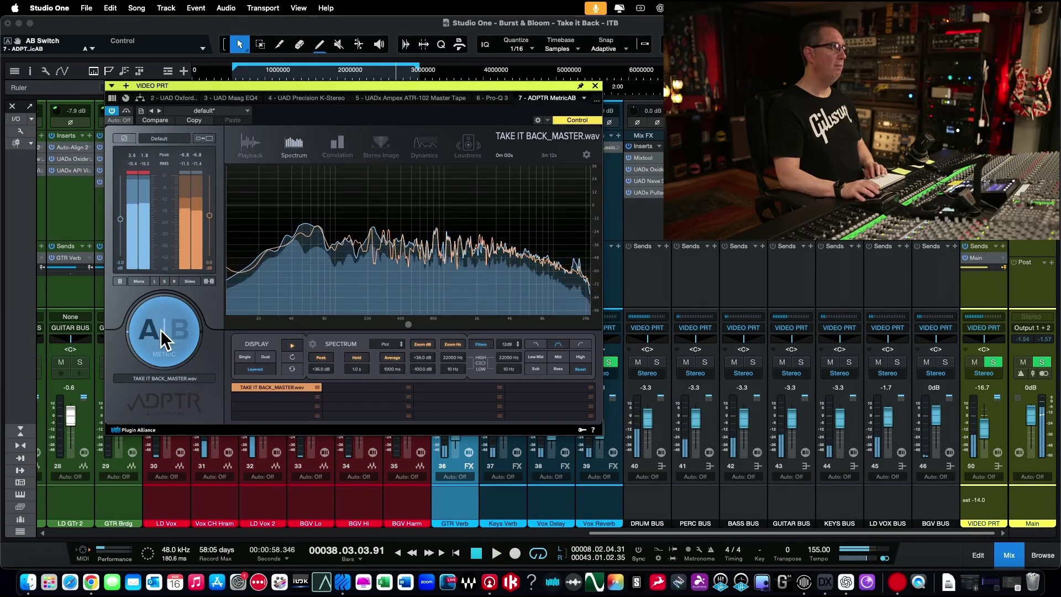
{"action": "key", "text": "space"}
- Show MetricAB's Stereo Image in Dual display, play from around bar 30 while comparing A and B twice, and stop on A
{"action": "left_click", "coordinate": [382, 146]}
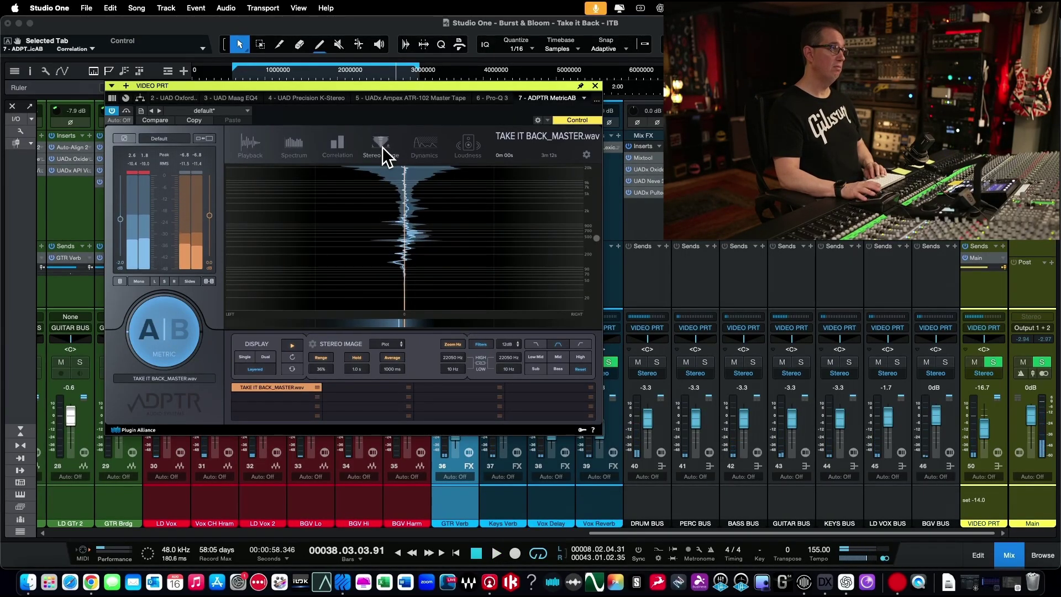
{"action": "left_click", "coordinate": [266, 356]}
{"action": "key", "text": "space"}
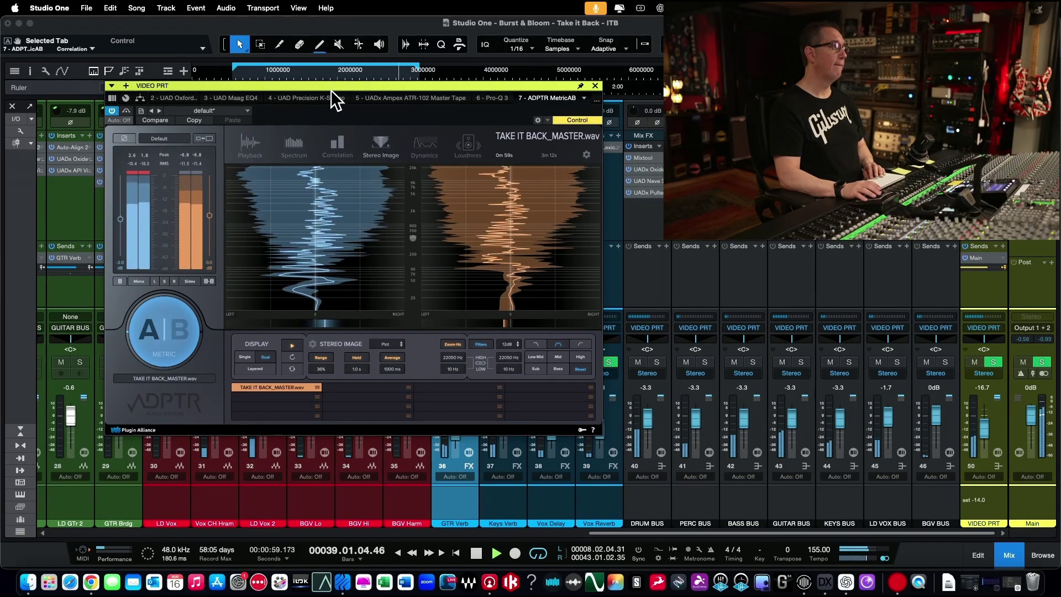
{"action": "left_click", "coordinate": [350, 68]}
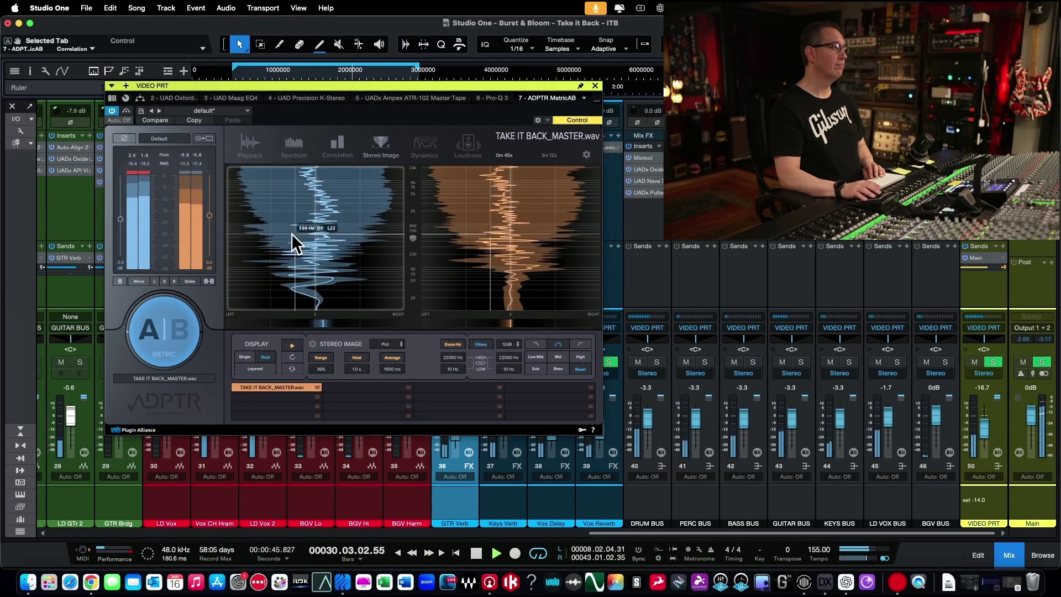
{"action": "left_click", "coordinate": [162, 351]}
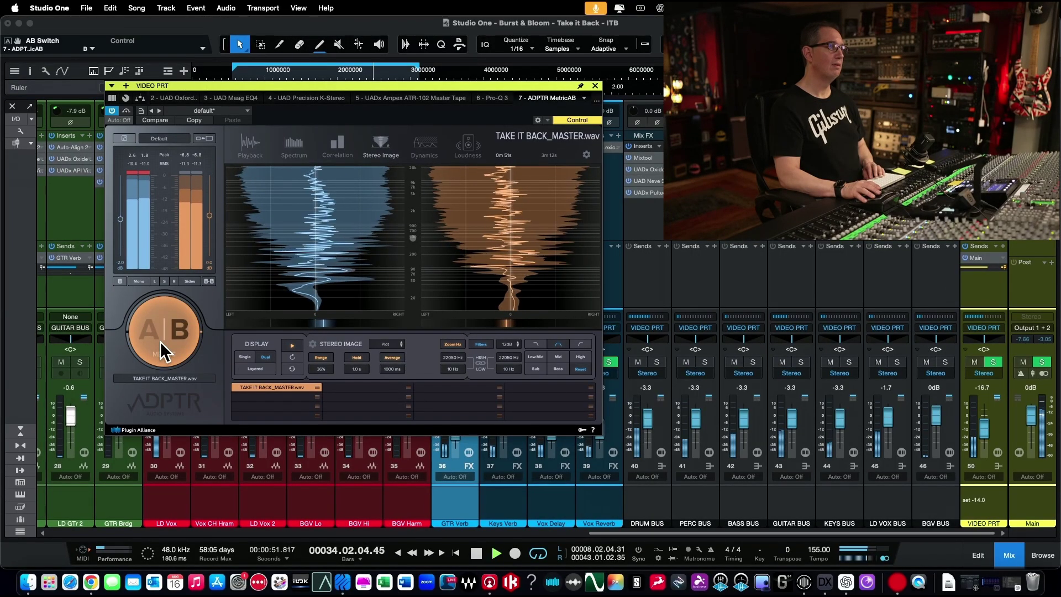
{"action": "left_click", "coordinate": [163, 352]}
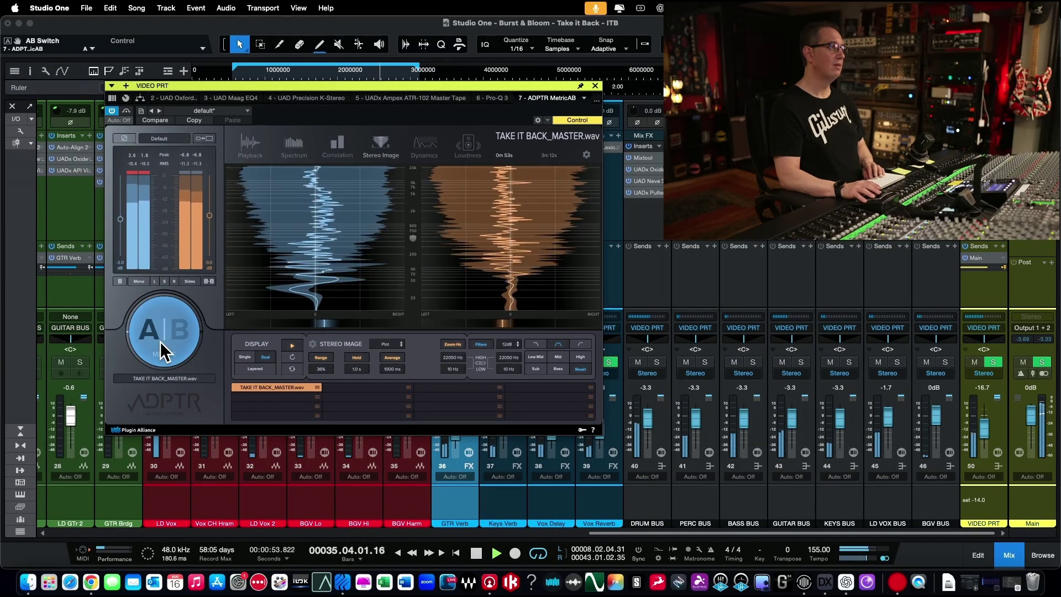
{"action": "left_click", "coordinate": [162, 344]}
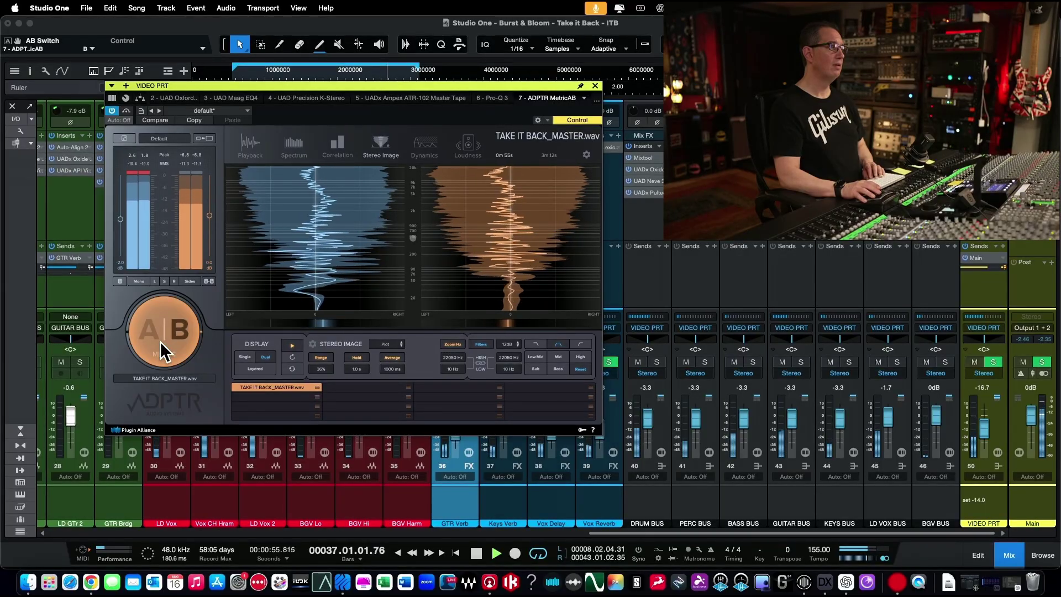
{"action": "left_click", "coordinate": [161, 342]}
{"action": "key", "text": "space"}
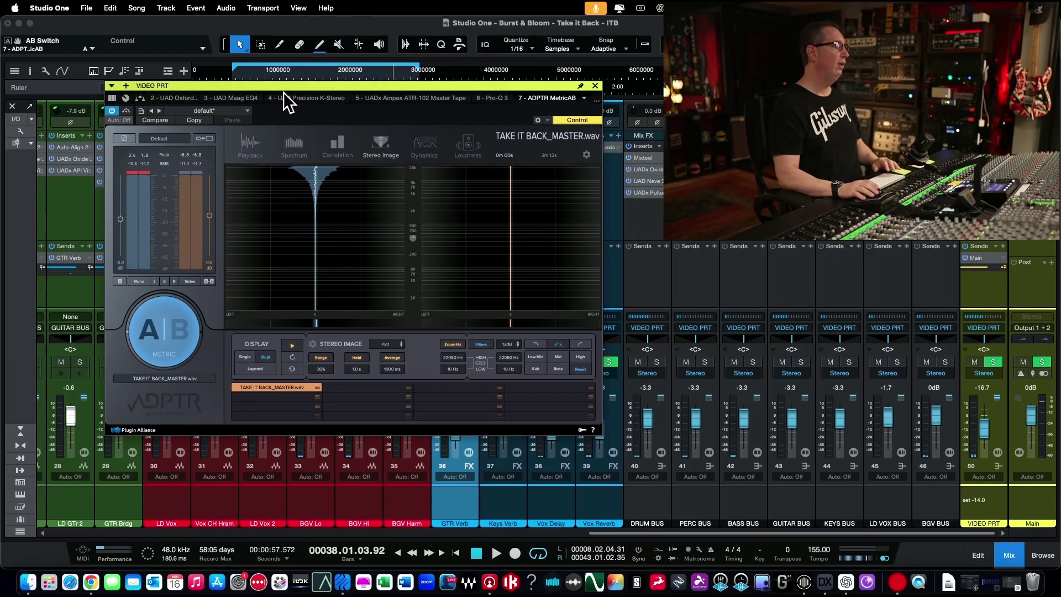
- Restore MetricAB's Spectrum view in Layered display and bypass the Pro-Q 3 insert of VIDEO PRT, ending back in MetricAB
{"action": "left_click", "coordinate": [285, 147]}
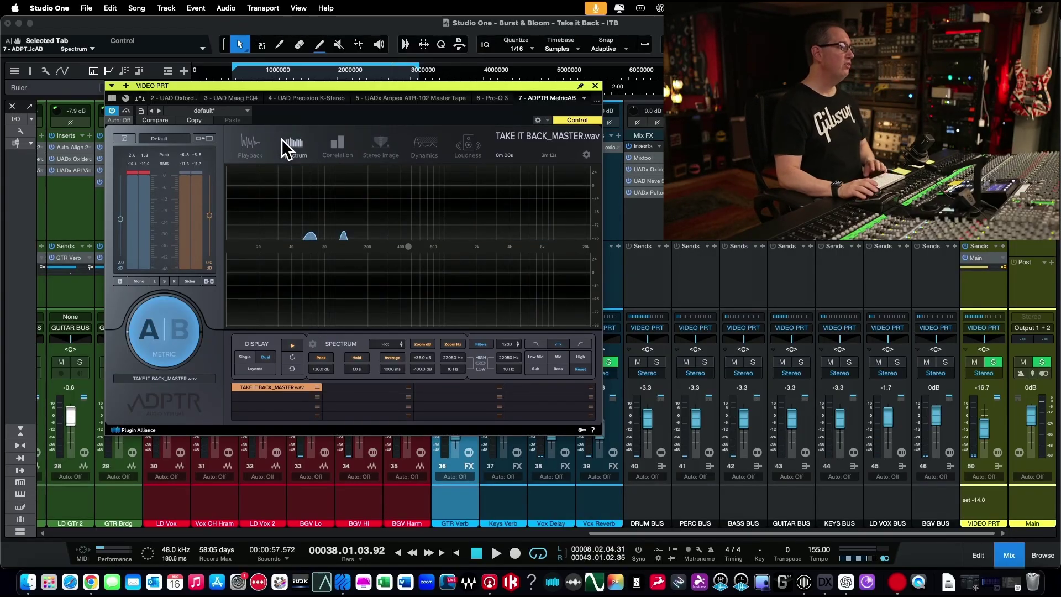
{"action": "left_click", "coordinate": [255, 367]}
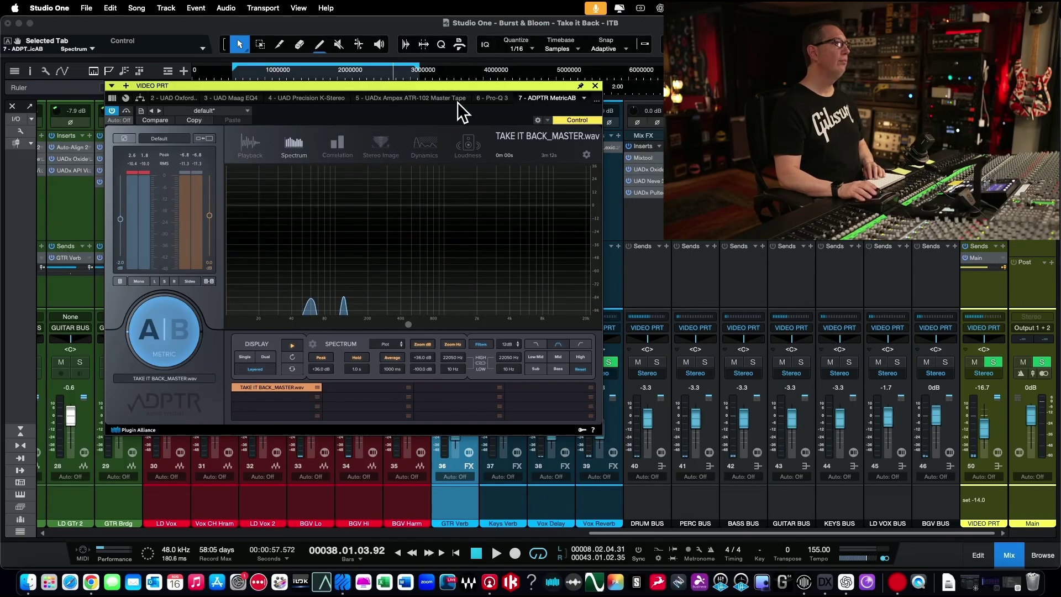
{"action": "left_click", "coordinate": [492, 98]}
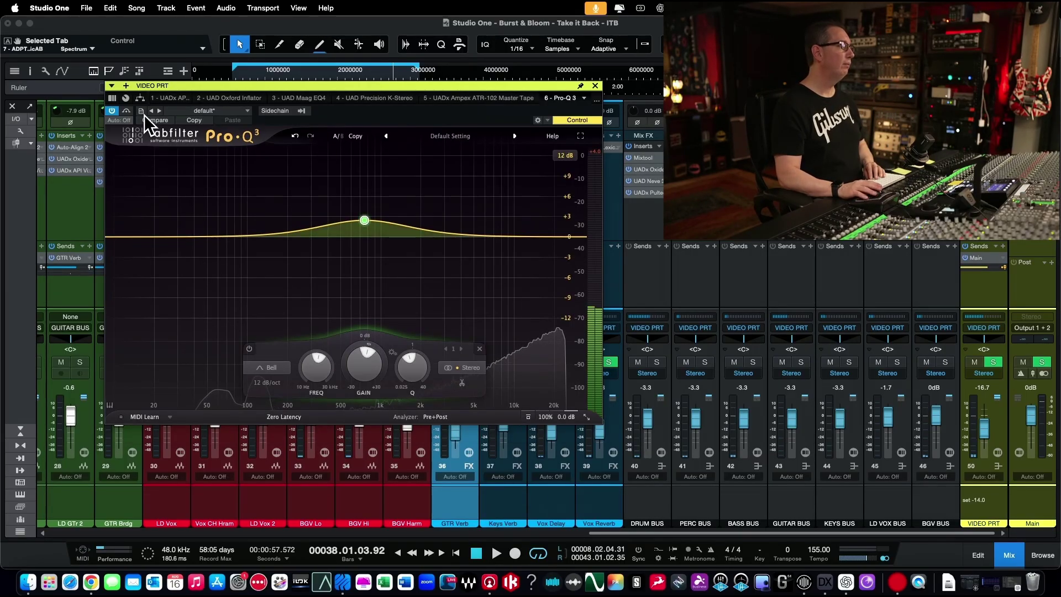
{"action": "left_click", "coordinate": [127, 111]}
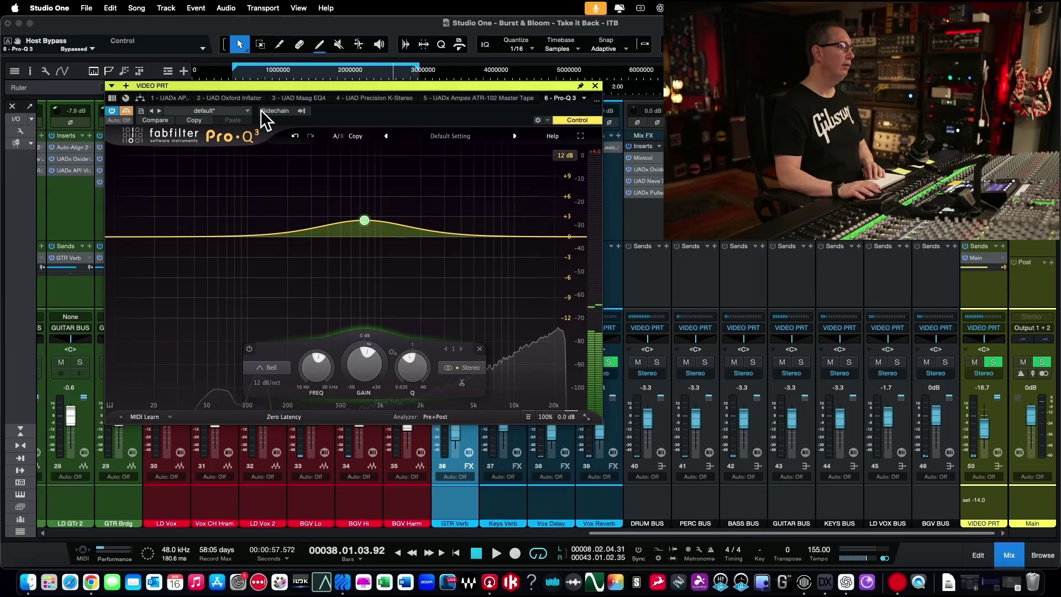
{"action": "left_click", "coordinate": [594, 97]}
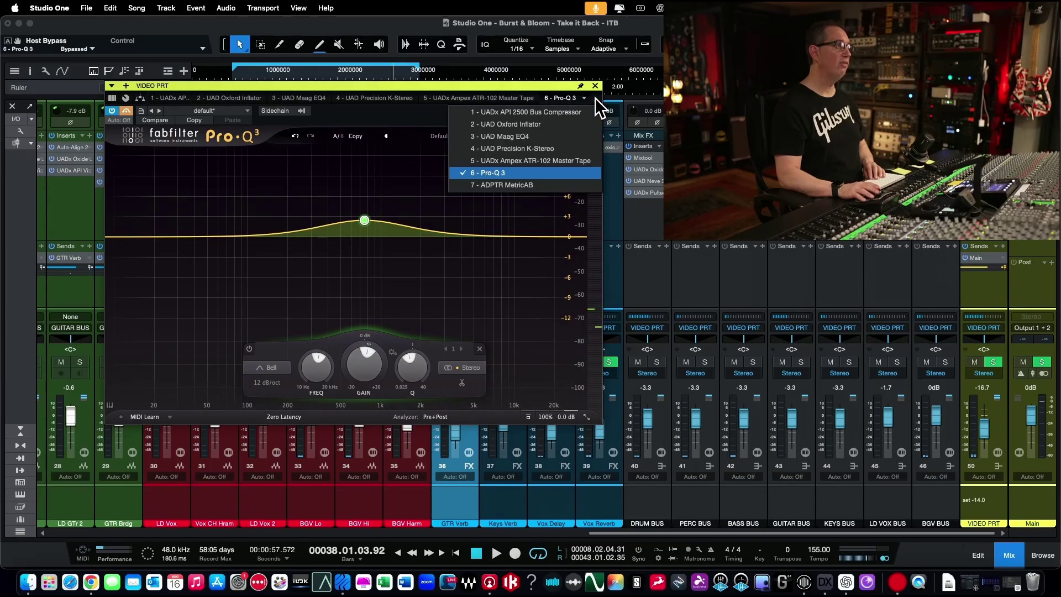
{"action": "left_click", "coordinate": [543, 191]}
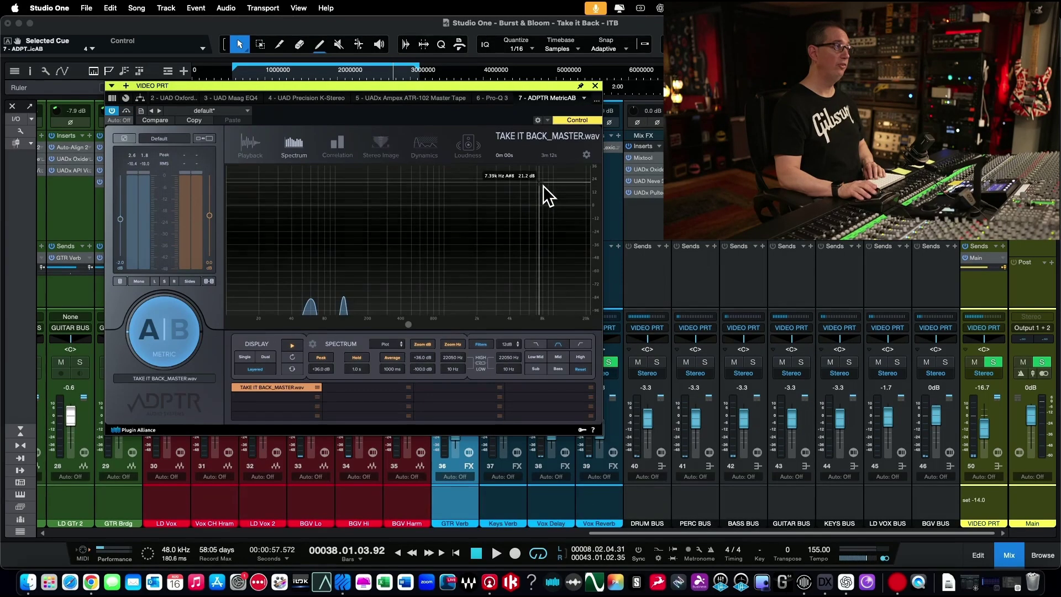
- With Pro-Q 3 bypassed, play from the loop start, compare the mix and master twice in MetricAB, and stop on A
{"action": "left_click", "coordinate": [236, 72]}
{"action": "key", "text": "space"}
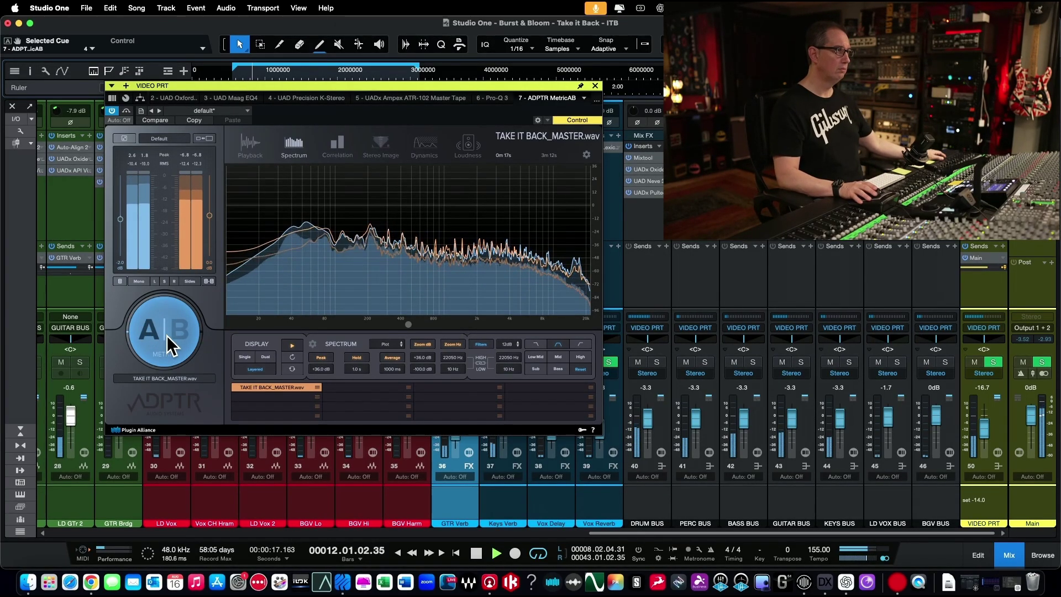
{"action": "left_click", "coordinate": [167, 335]}
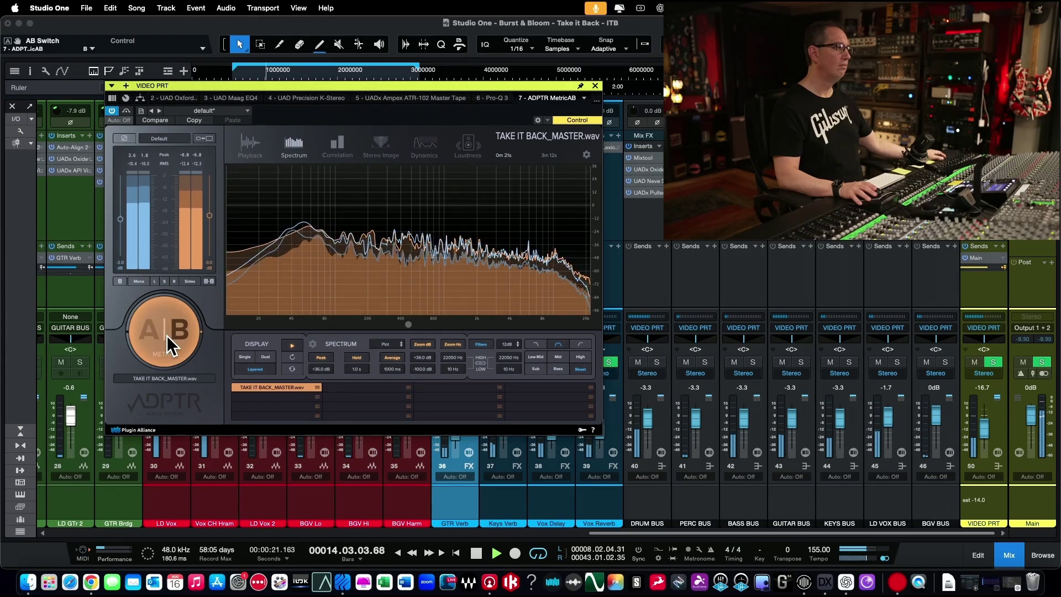
{"action": "left_click", "coordinate": [167, 335]}
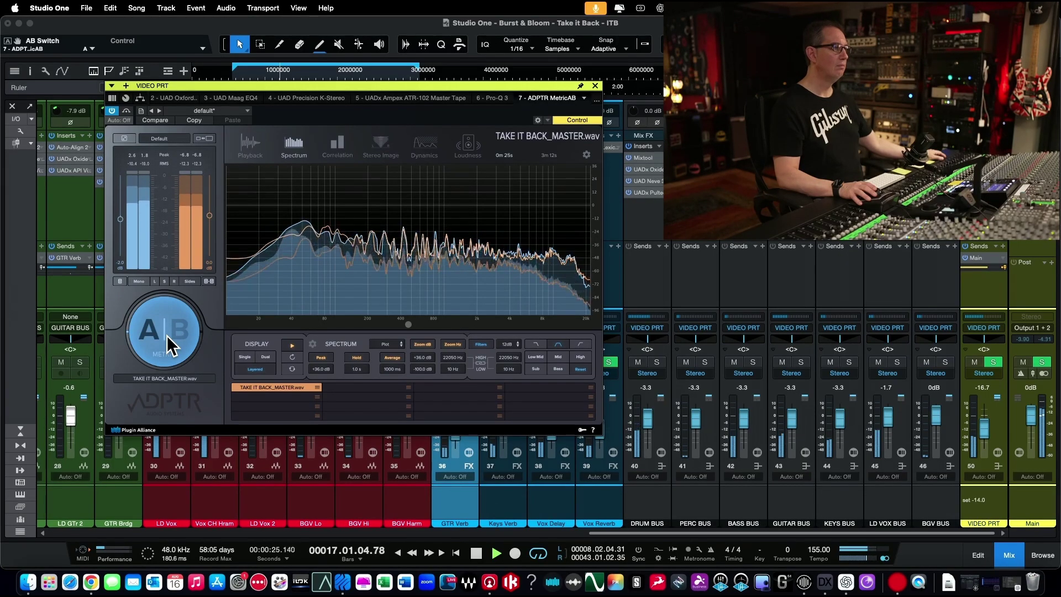
{"action": "left_click", "coordinate": [167, 335]}
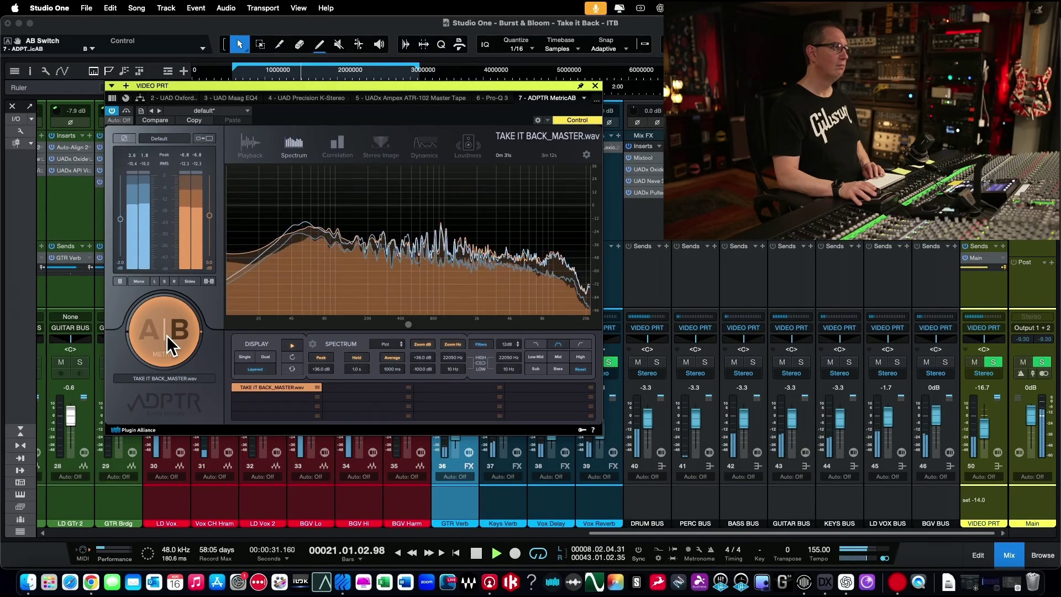
{"action": "left_click", "coordinate": [167, 335]}
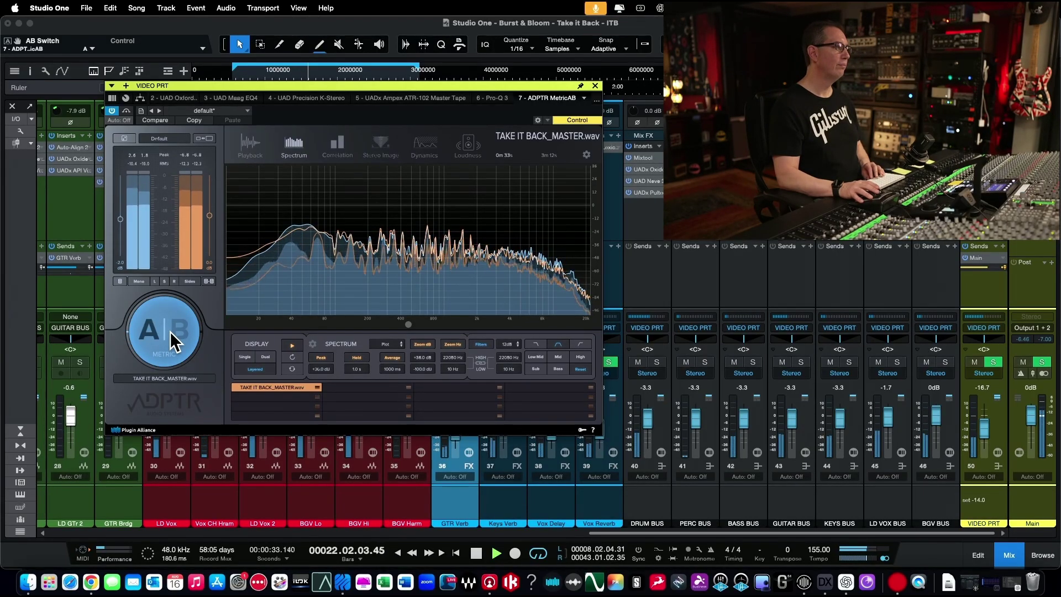
{"action": "key", "text": "space"}
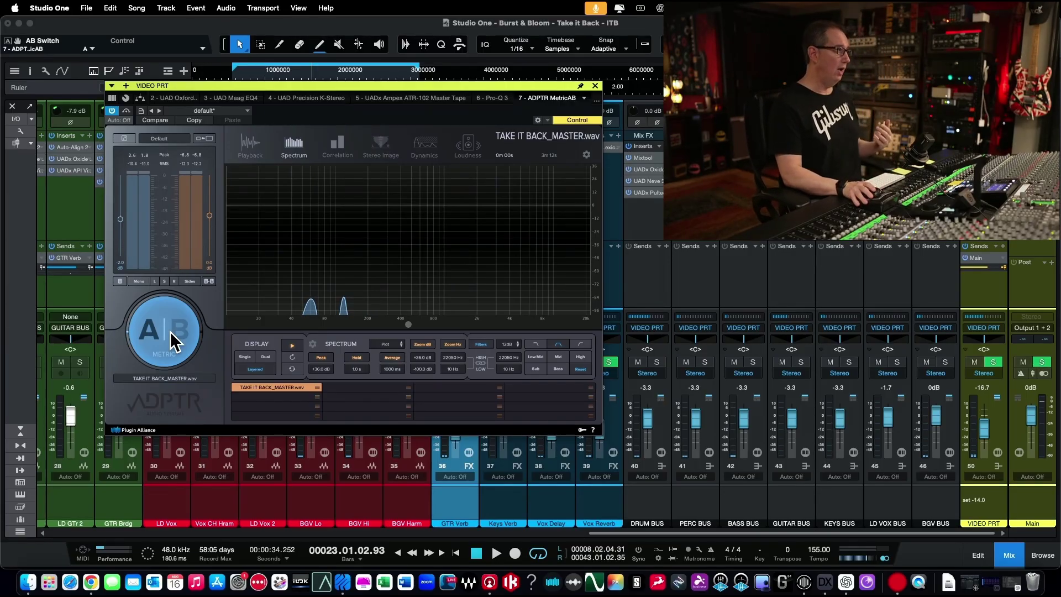
- Show the Pro-Q 3 insert of VIDEO PRT and take it out of bypass
{"action": "left_click", "coordinate": [490, 98]}
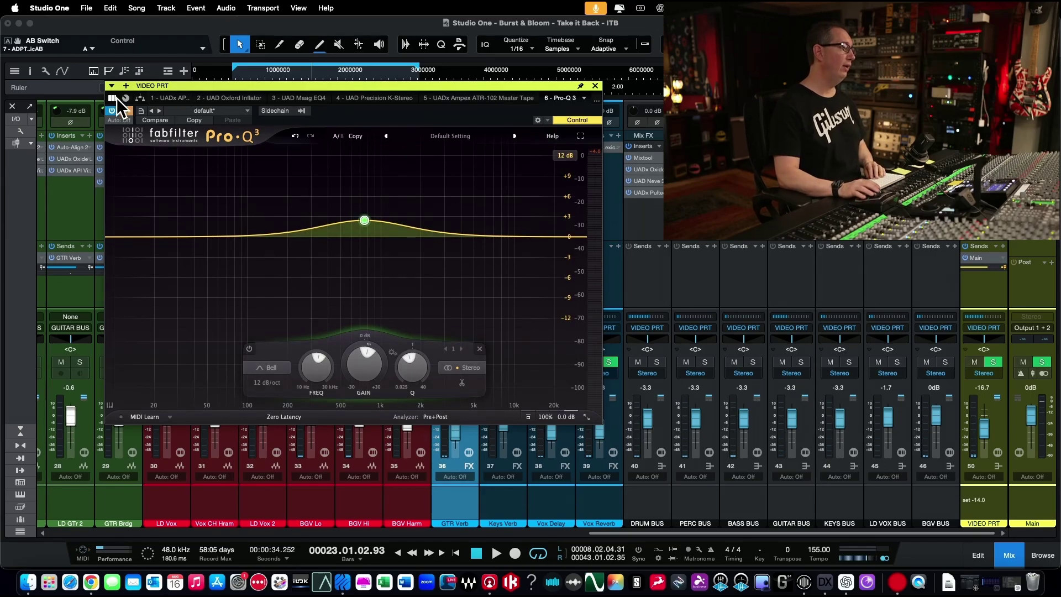
{"action": "left_click", "coordinate": [126, 111]}
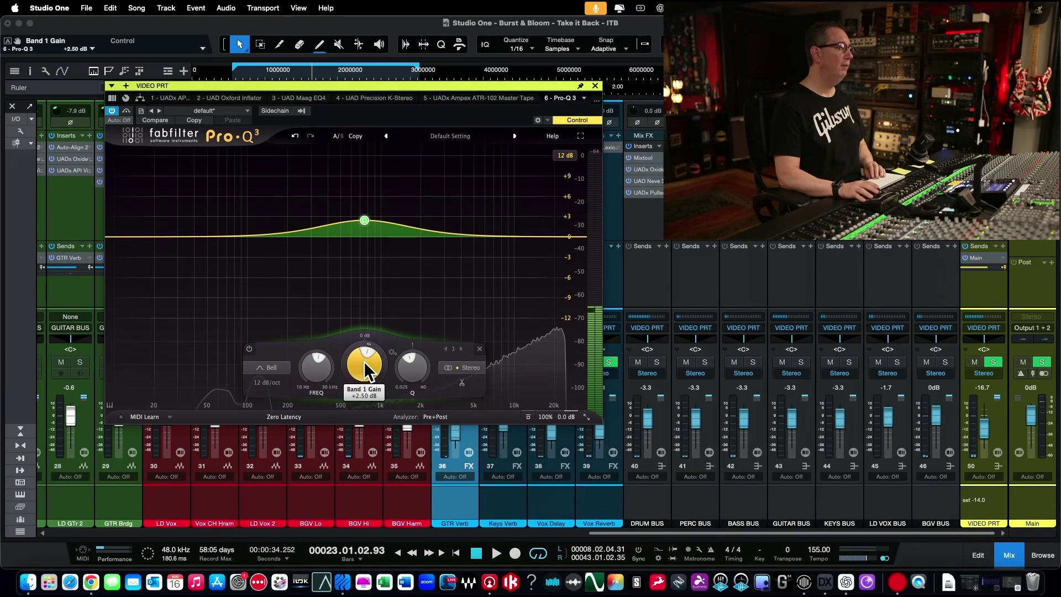
- Set the Pro-Q 3 Band 1 gain to +1.72 dB on VIDEO PRT and show the MetricAB insert
{"action": "left_click_drag", "start_coordinate": [363, 360], "coordinate": [364, 377]}
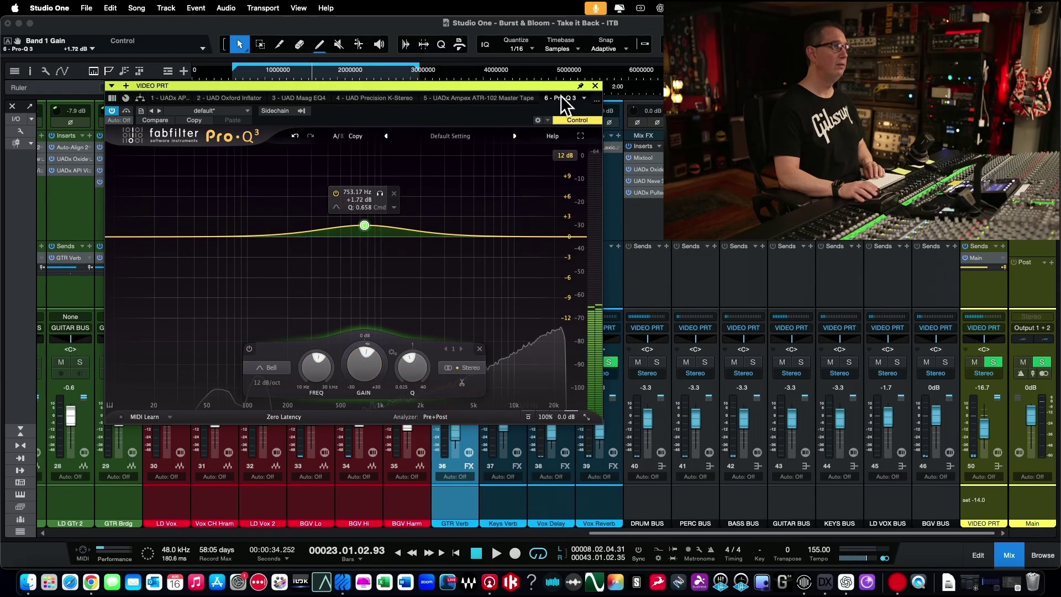
{"action": "left_click", "coordinate": [594, 98]}
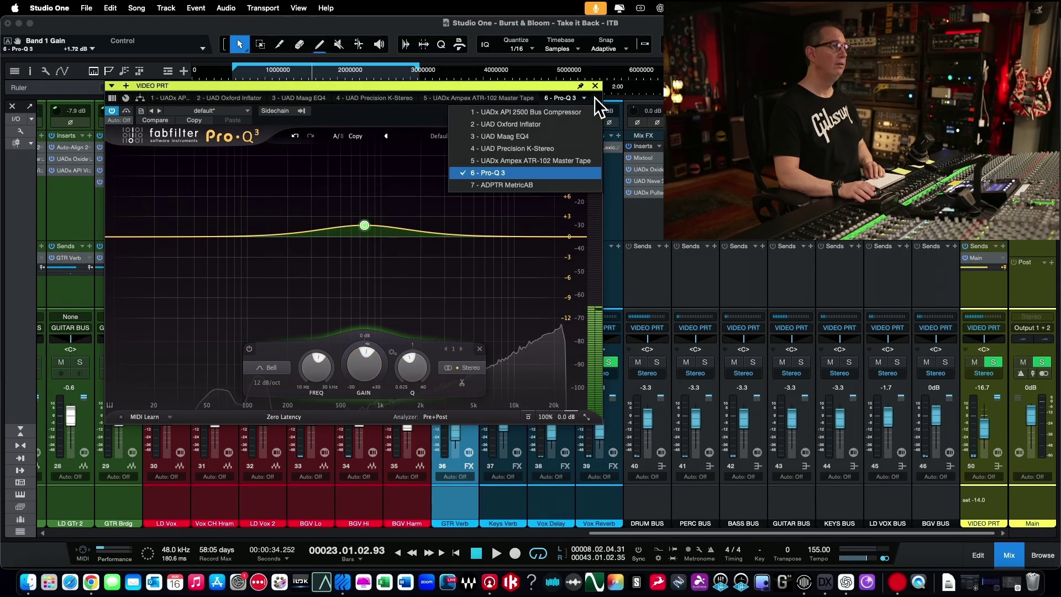
{"action": "left_click", "coordinate": [515, 185]}
- Play from bar 23 and alternate between the mix and master in MetricAB four times, stopping playback on A
{"action": "key", "text": "space"}
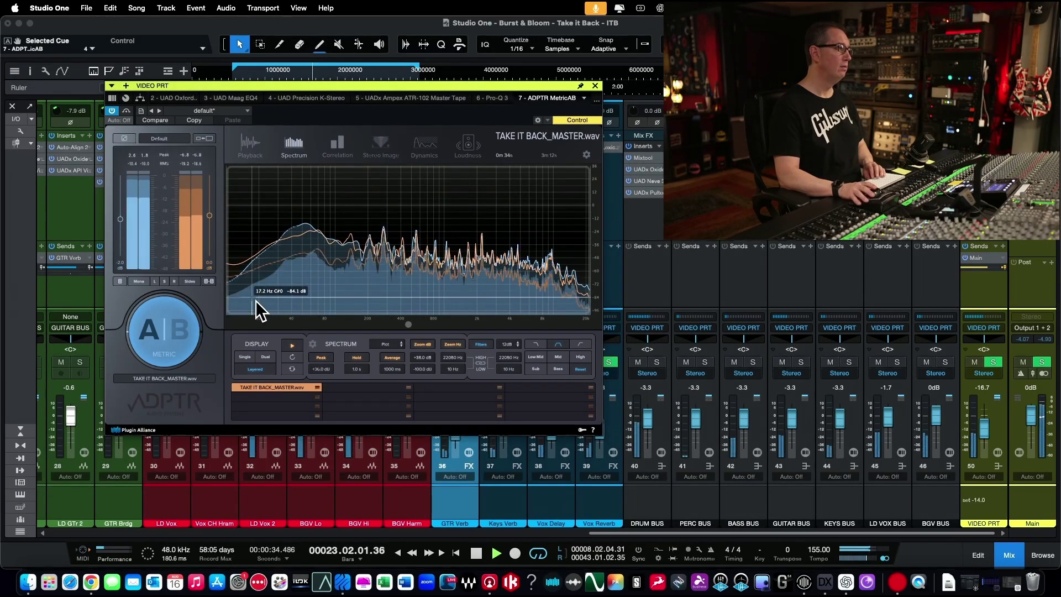
{"action": "left_click", "coordinate": [169, 329]}
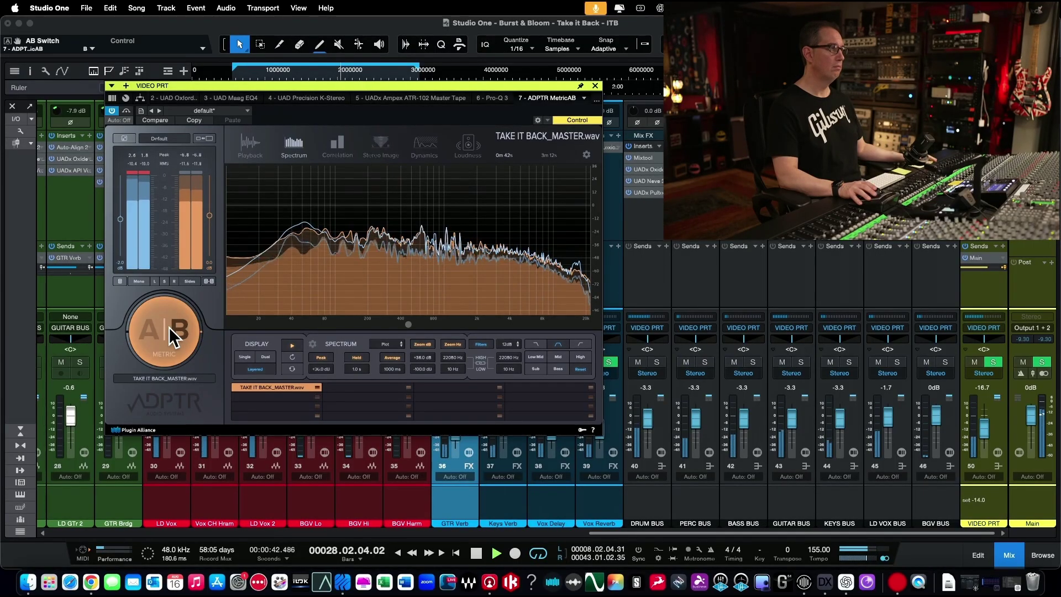
{"action": "left_click", "coordinate": [172, 336]}
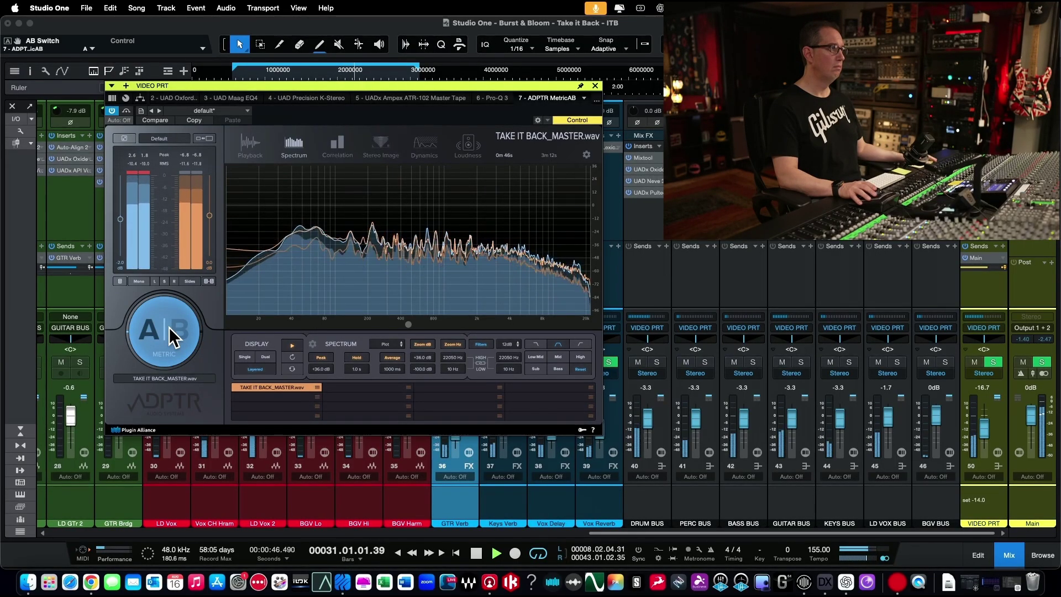
{"action": "left_click", "coordinate": [172, 335]}
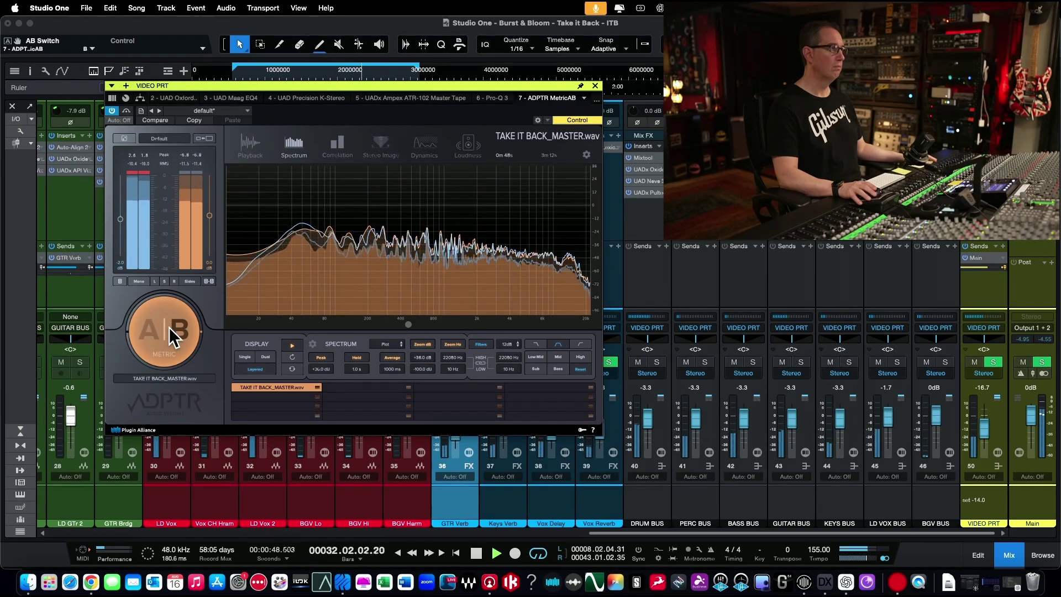
{"action": "left_click", "coordinate": [172, 336]}
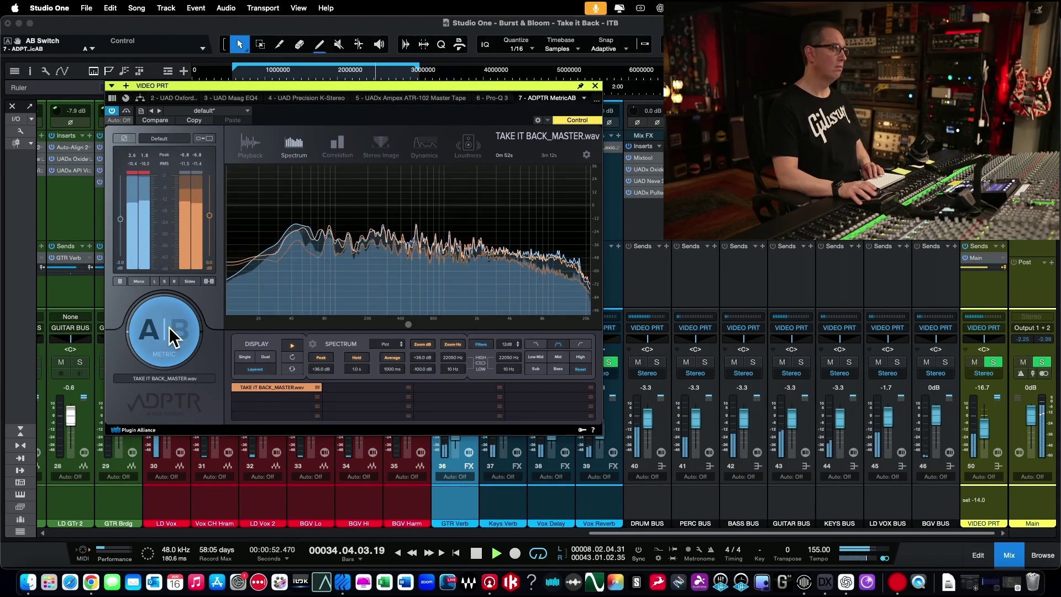
{"action": "left_click", "coordinate": [172, 336]}
{"action": "left_click", "coordinate": [172, 336]}
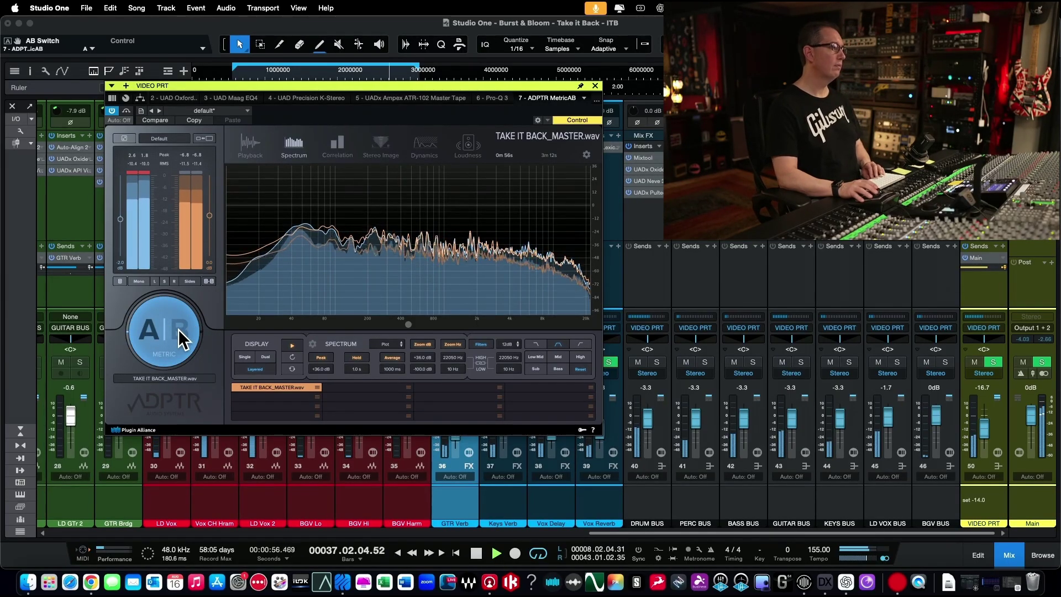
{"action": "left_click", "coordinate": [178, 329]}
{"action": "left_click", "coordinate": [178, 329]}
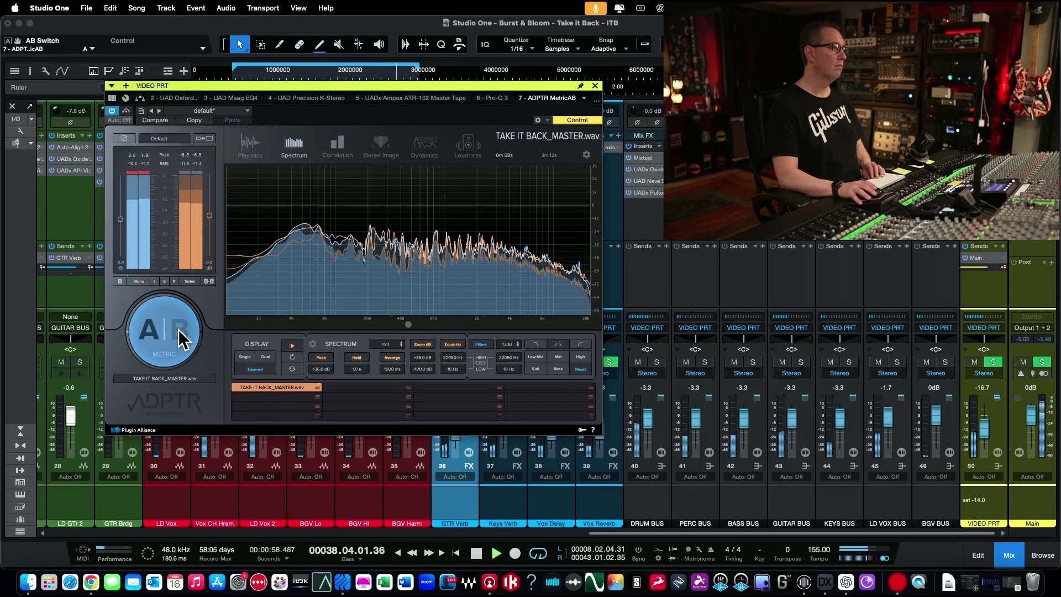
{"action": "key", "text": "space"}
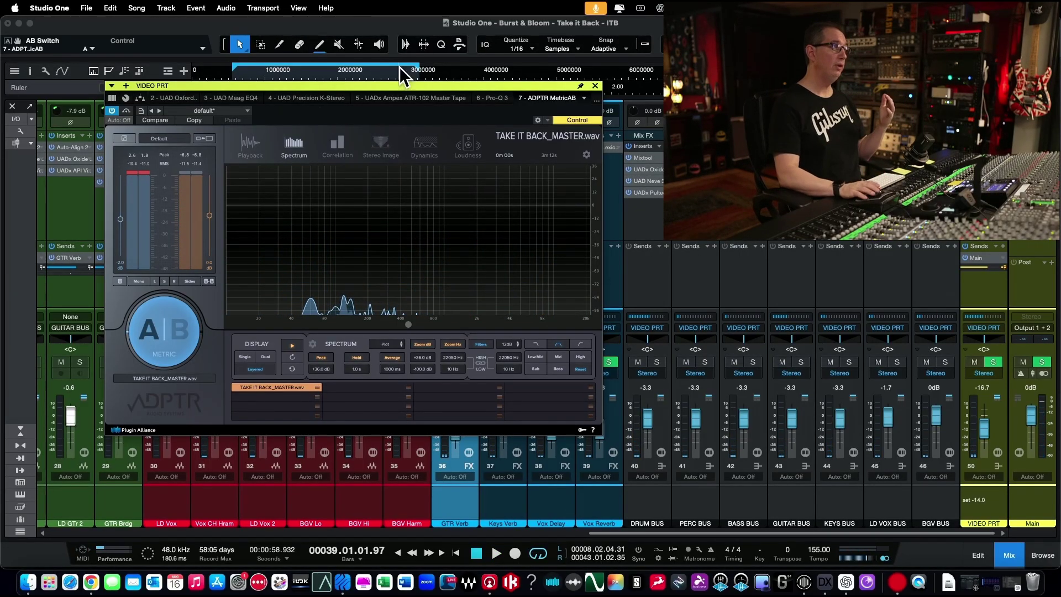
- Move playback back to around bar 30, compare the mix and master once in MetricAB, and stop on A
{"action": "left_click", "coordinate": [367, 68]}
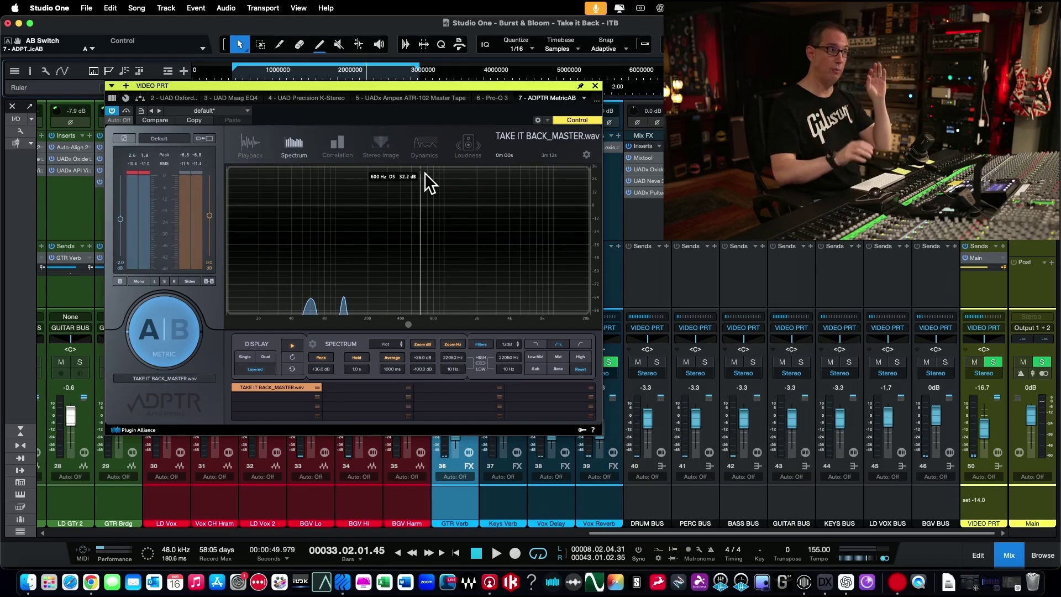
{"action": "left_click", "coordinate": [352, 68]}
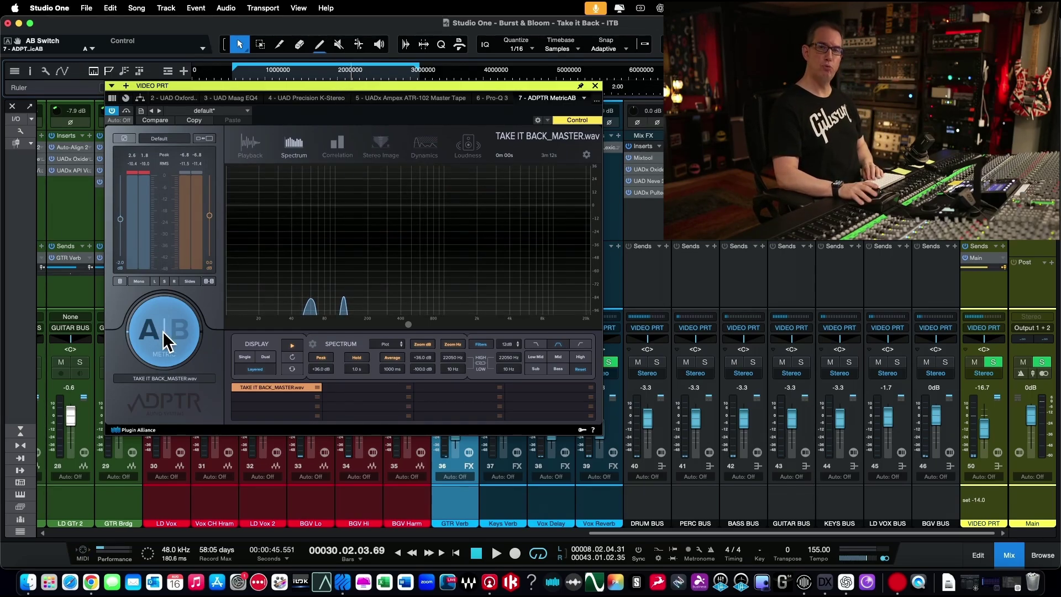
{"action": "key", "text": "space"}
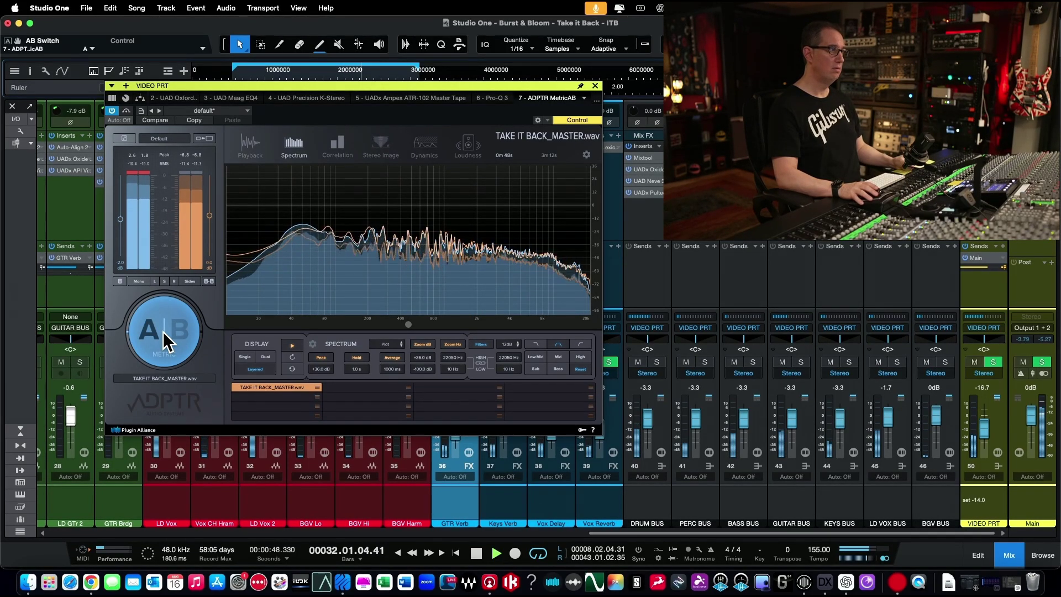
{"action": "left_click", "coordinate": [163, 330]}
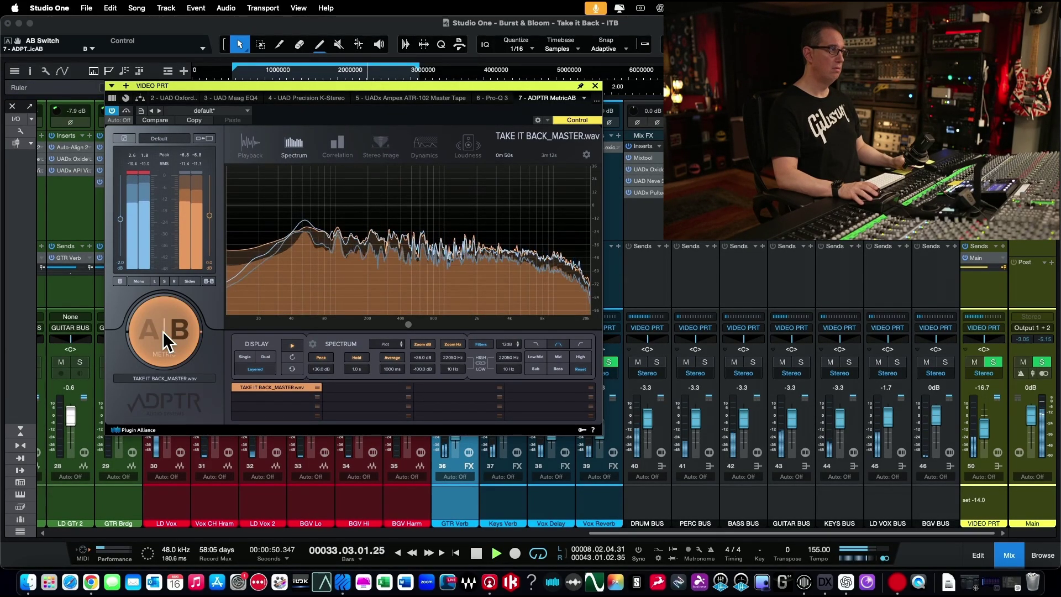
{"action": "left_click", "coordinate": [162, 331]}
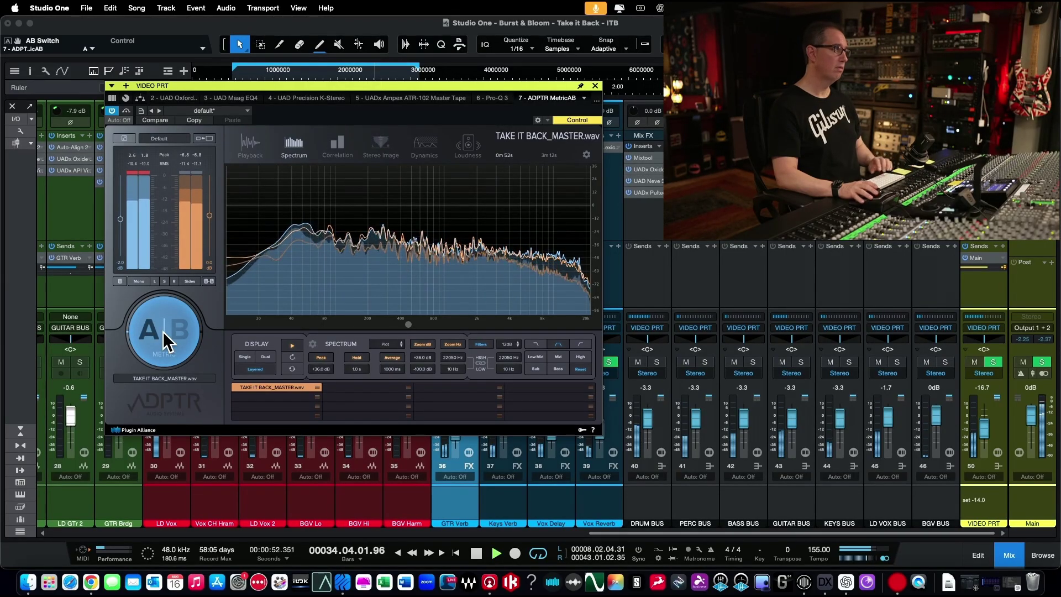
{"action": "key", "text": "space"}
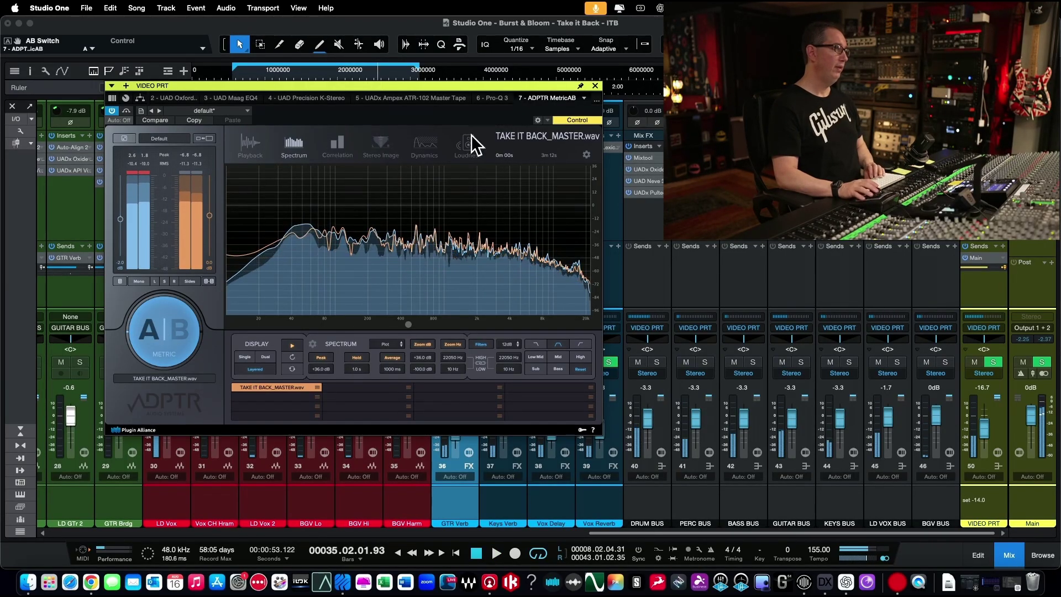
- Close MetricAB and reset the 550 HMF gain to 0 dB in the API Vision Channel Strip on CH. GTR L
{"action": "left_click", "coordinate": [595, 86]}
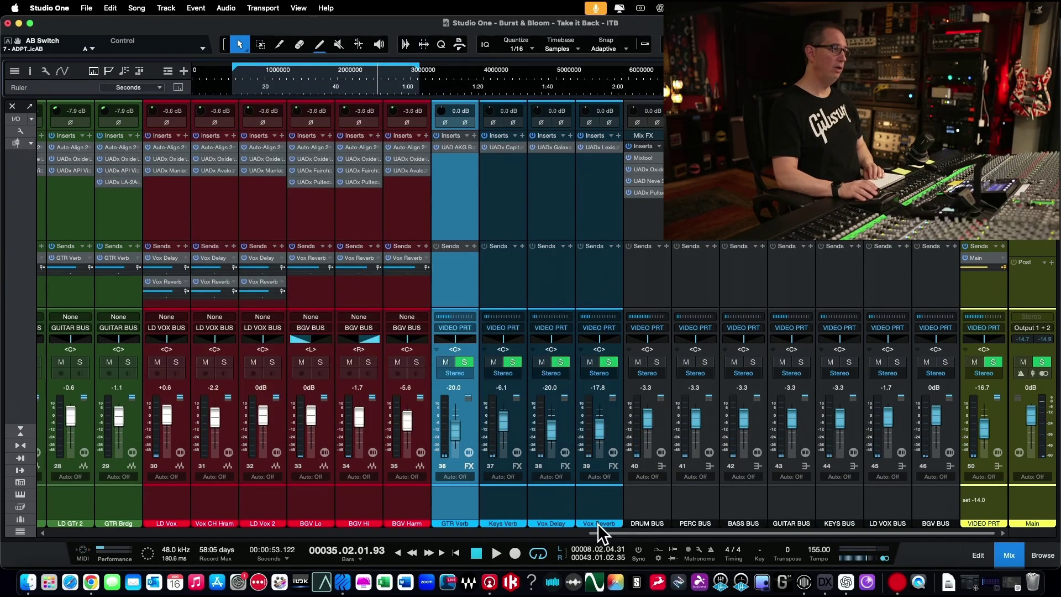
{"action": "left_click_drag", "start_coordinate": [598, 534], "coordinate": [354, 533]}
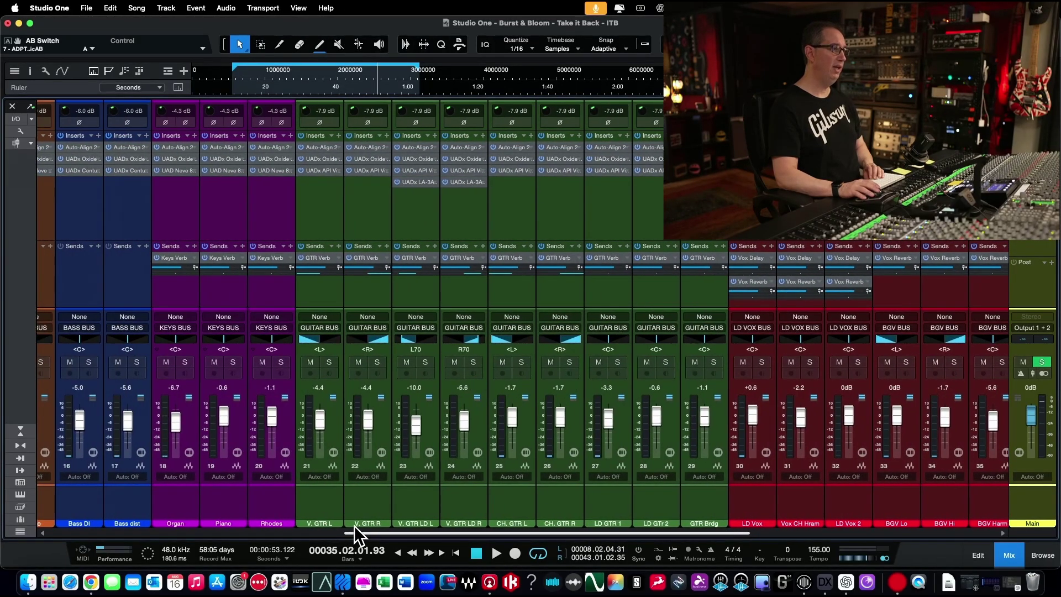
{"action": "left_click", "coordinate": [505, 473]}
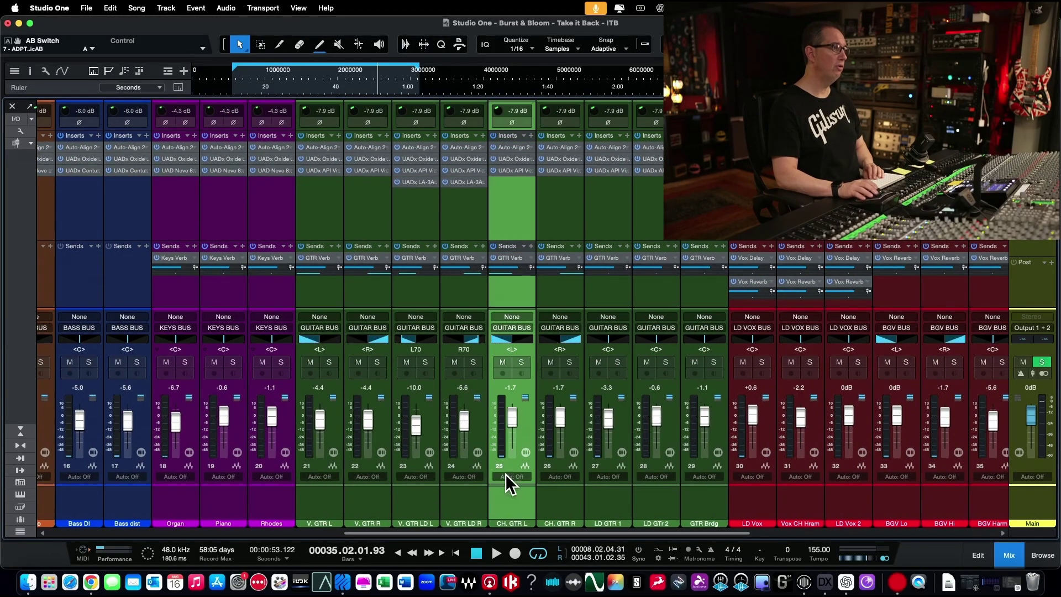
{"action": "left_click", "coordinate": [512, 169]}
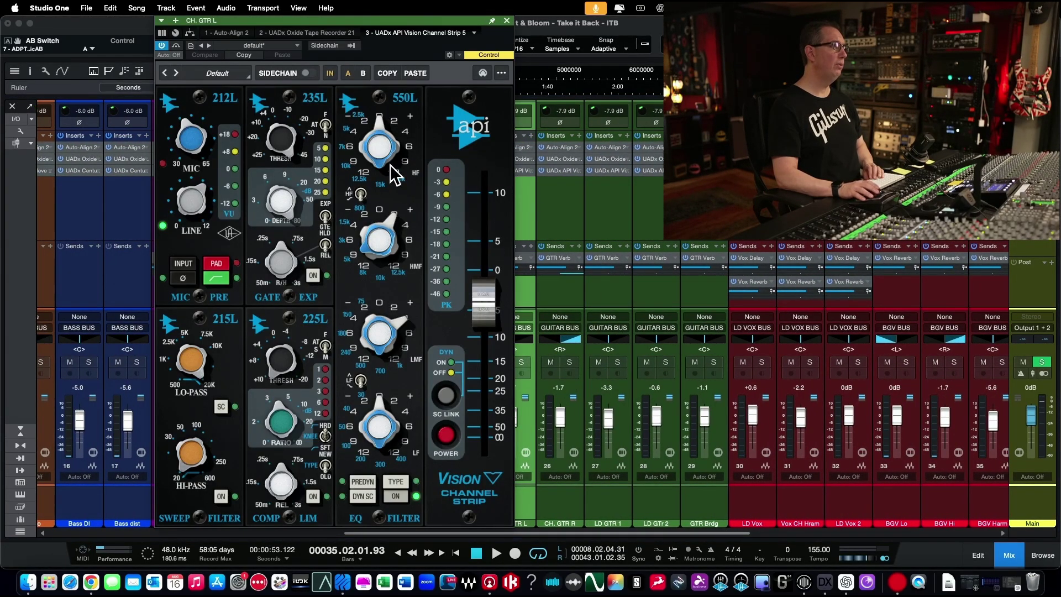
{"action": "left_click", "coordinate": [382, 237], "text": "alt"}
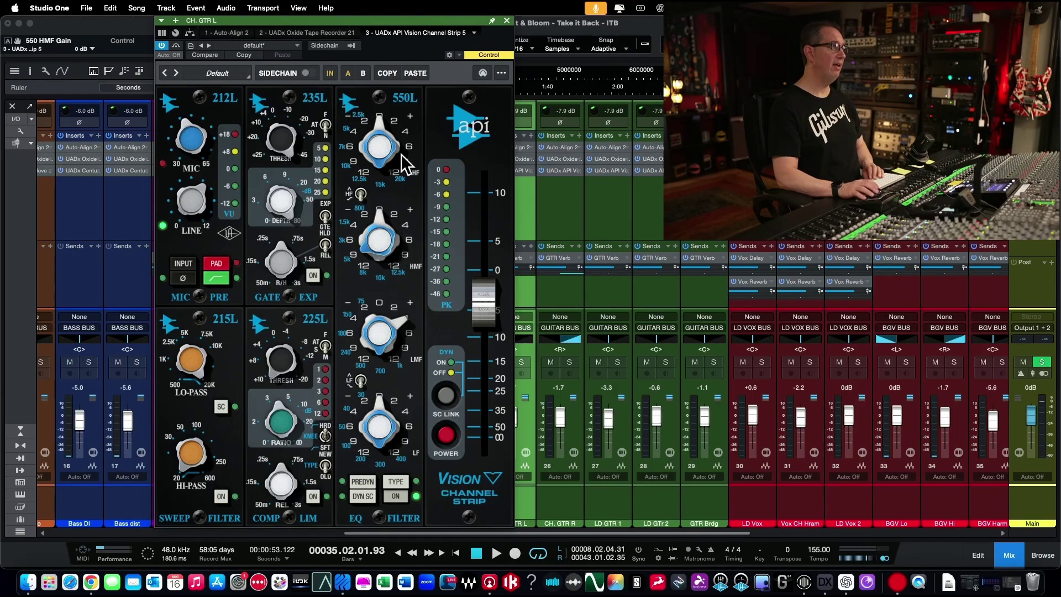
- Reset the 550 HMF gain to 0 dB in the API Vision Channel Strip on CH. GTR R and close the plug-in
{"action": "left_click", "coordinate": [563, 215]}
{"action": "left_click", "coordinate": [380, 234], "text": "alt"}
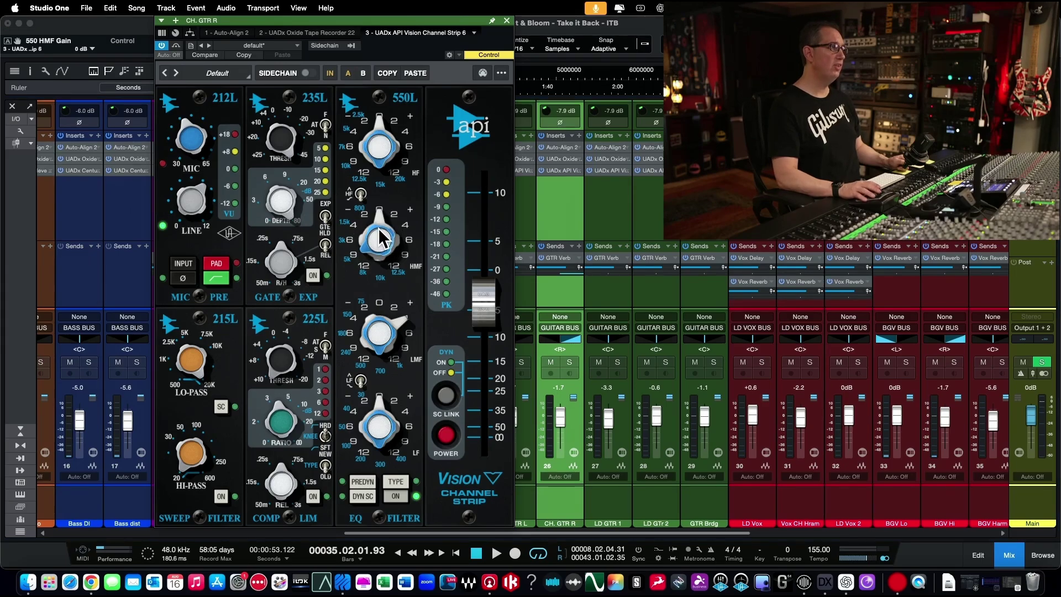
{"action": "left_click", "coordinate": [507, 21]}
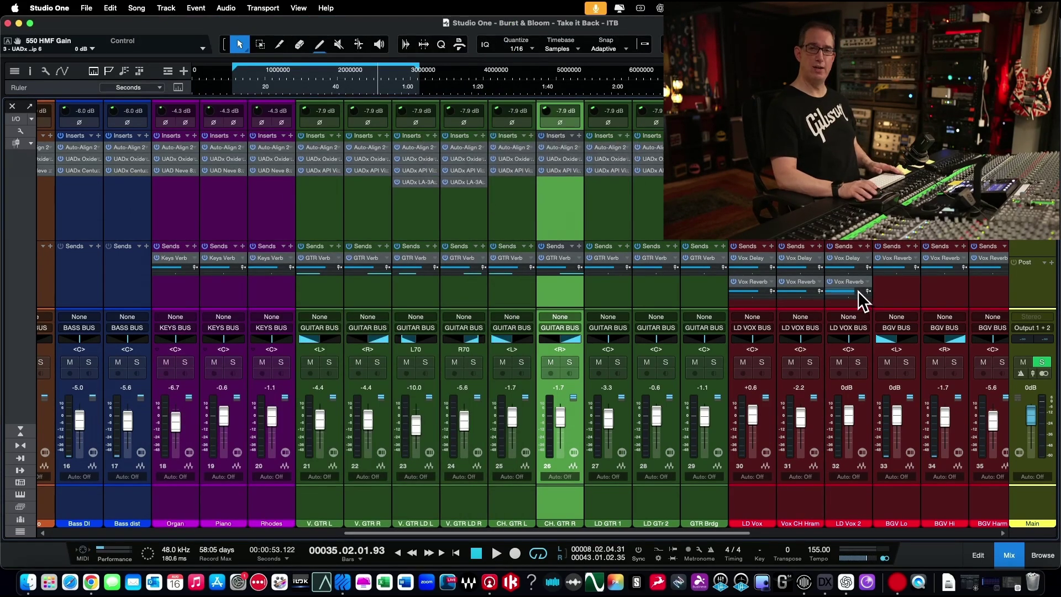
- Reopen MetricAB on VIDEO PRT and move its window clear of the timeline ruler, with playback positioned around bar 30
{"action": "left_click_drag", "start_coordinate": [605, 535], "coordinate": [886, 513]}
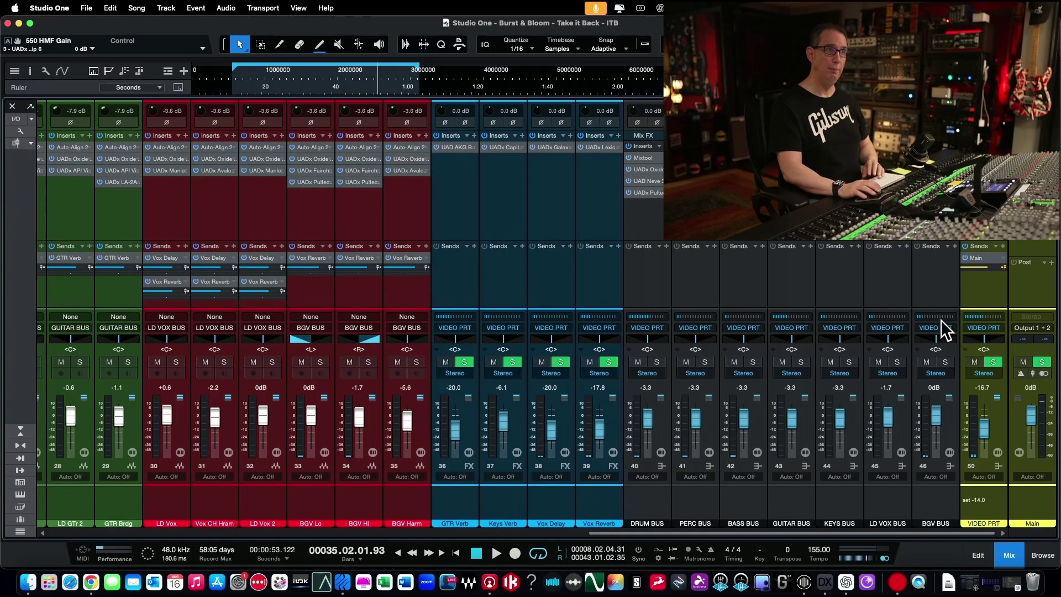
{"action": "left_click", "coordinate": [992, 242]}
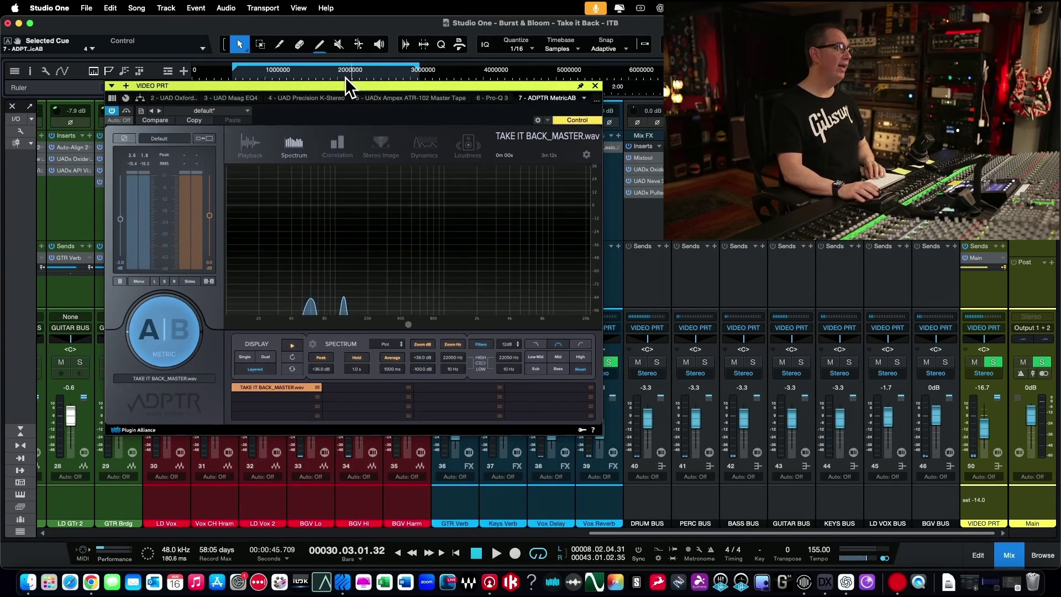
{"action": "left_click_drag", "start_coordinate": [350, 83], "coordinate": [384, 104]}
- Play from around bar 30, compare the mix and master twice in MetricAB, and stop on A
{"action": "key", "text": "space"}
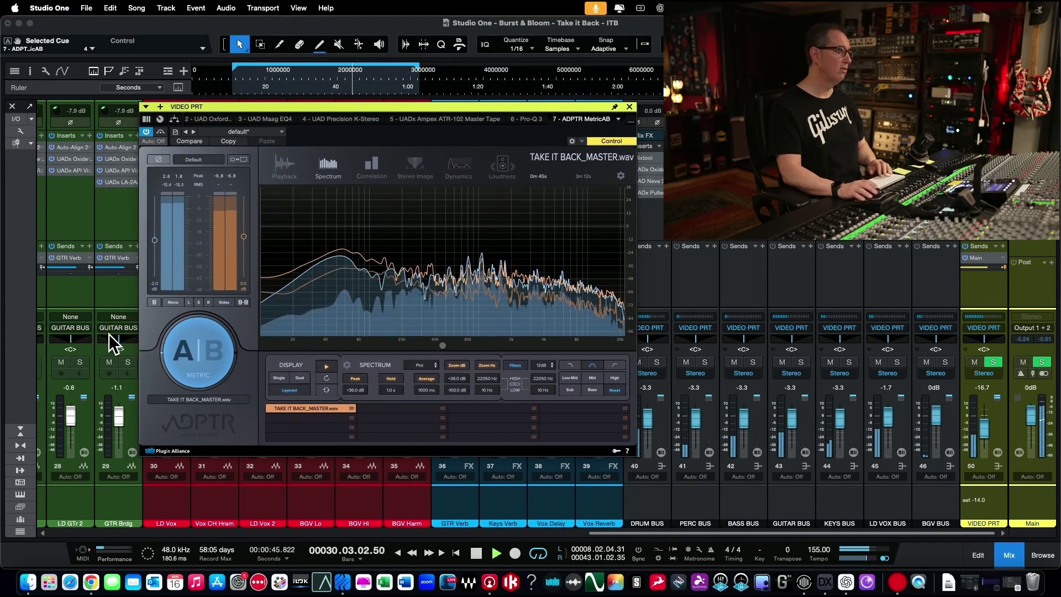
{"action": "left_click", "coordinate": [212, 357]}
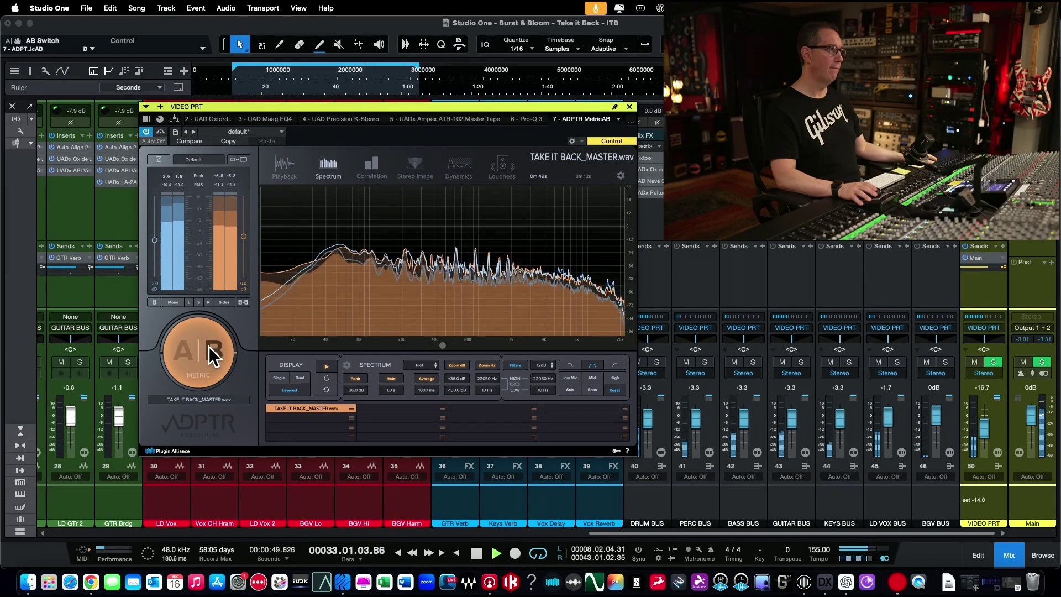
{"action": "left_click", "coordinate": [212, 356]}
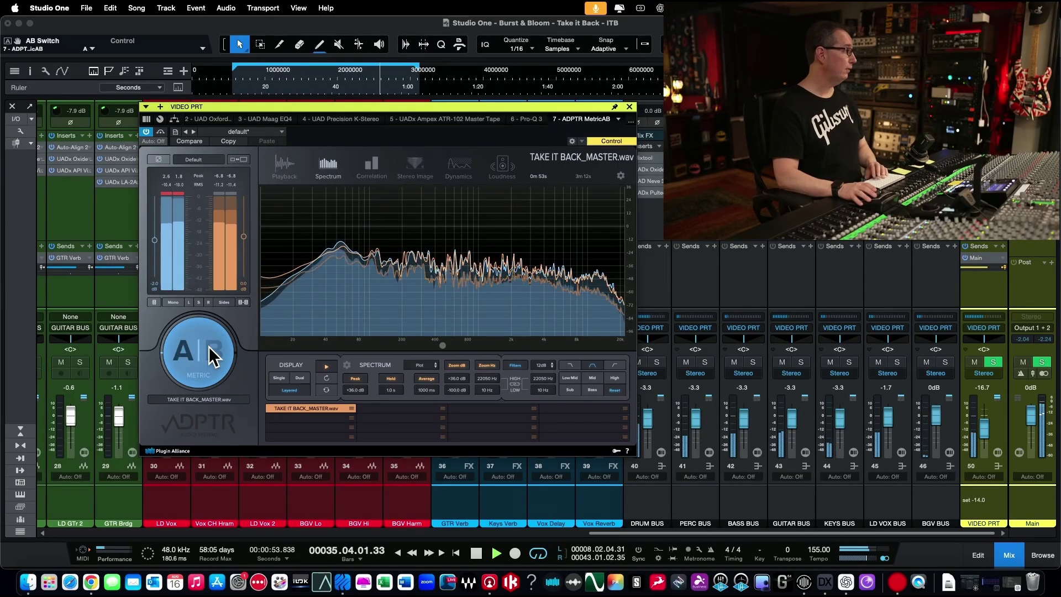
{"action": "left_click", "coordinate": [212, 356]}
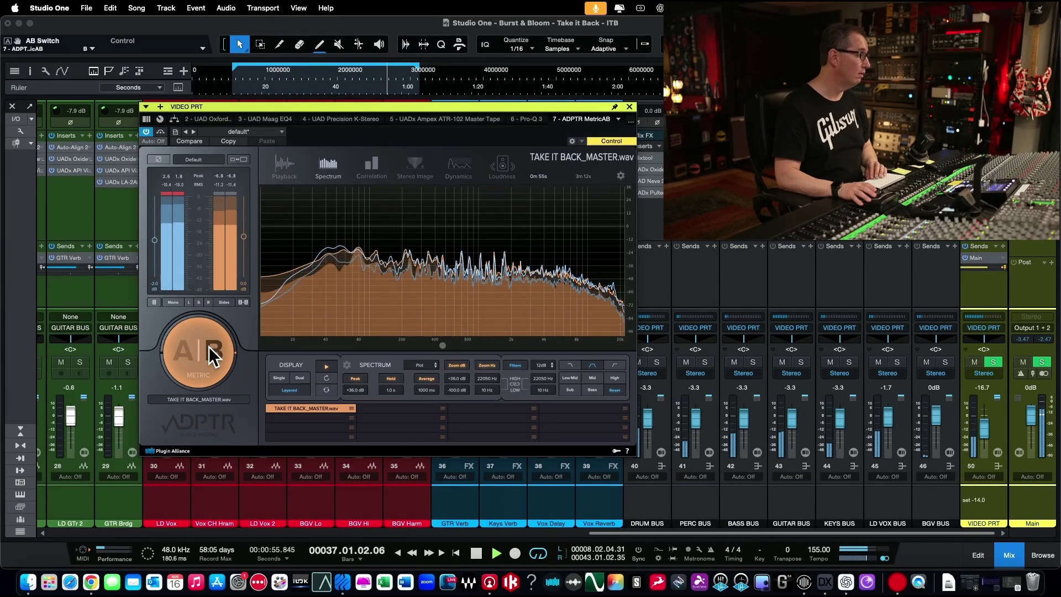
{"action": "left_click", "coordinate": [211, 357]}
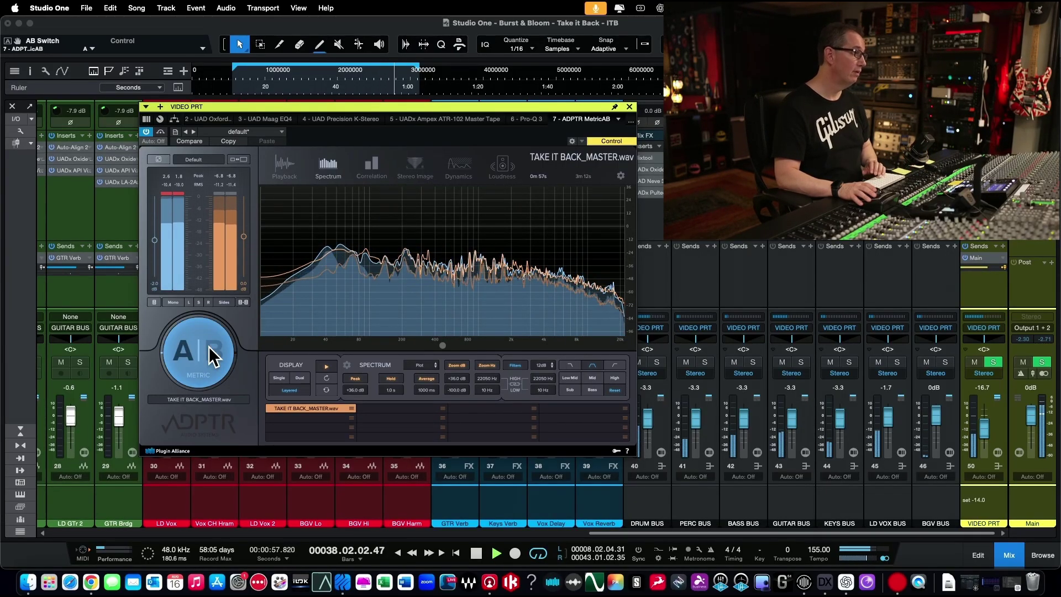
{"action": "left_click", "coordinate": [212, 355]}
{"action": "key", "text": "space"}
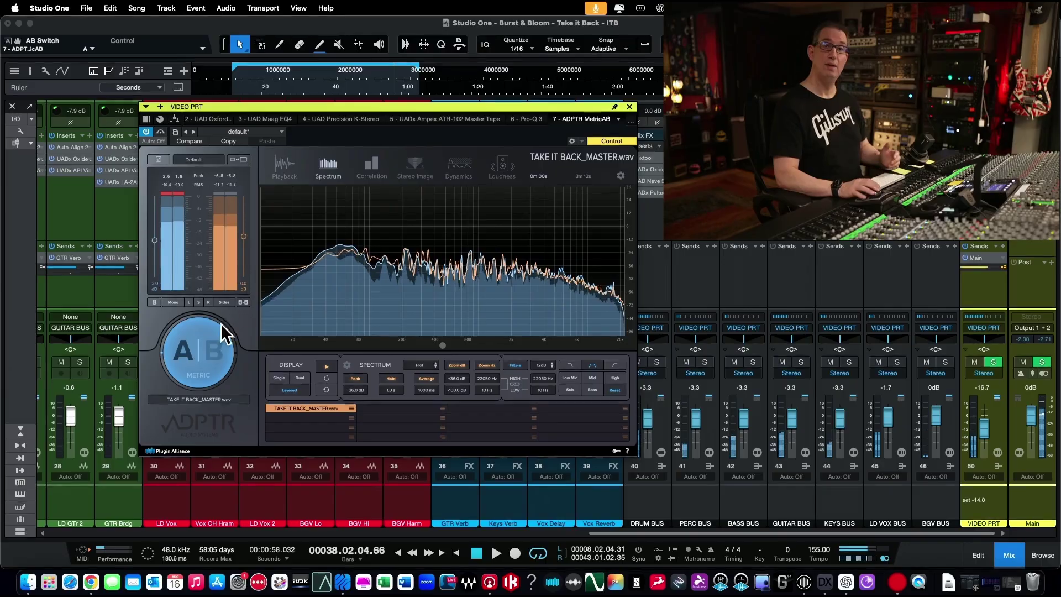
- Close MetricAB and play the song from around bar 31 with the guitar channels in view
{"action": "left_click", "coordinate": [631, 106]}
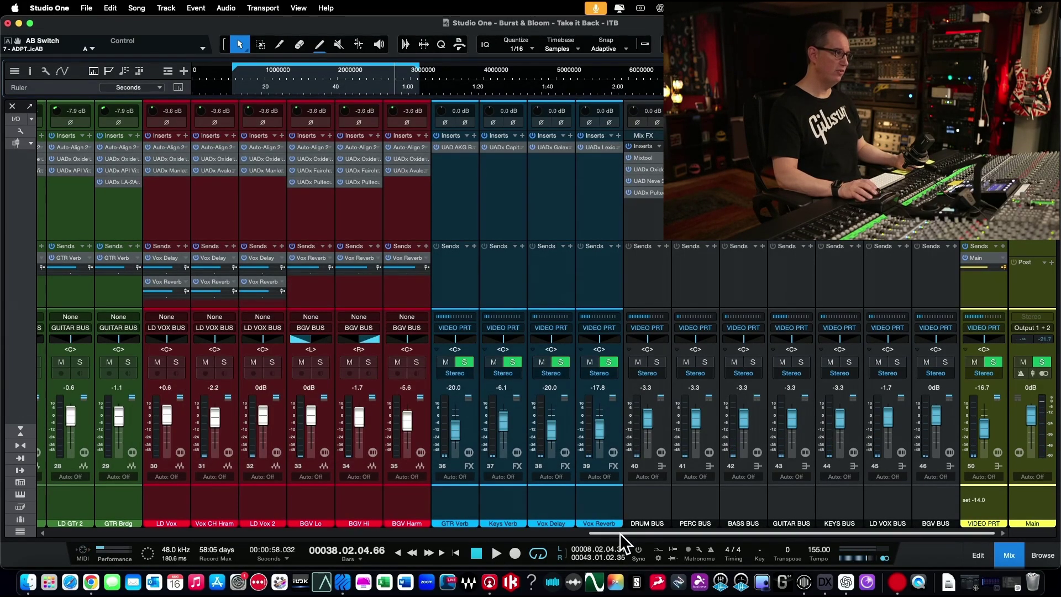
{"action": "left_click_drag", "start_coordinate": [619, 533], "coordinate": [403, 536]}
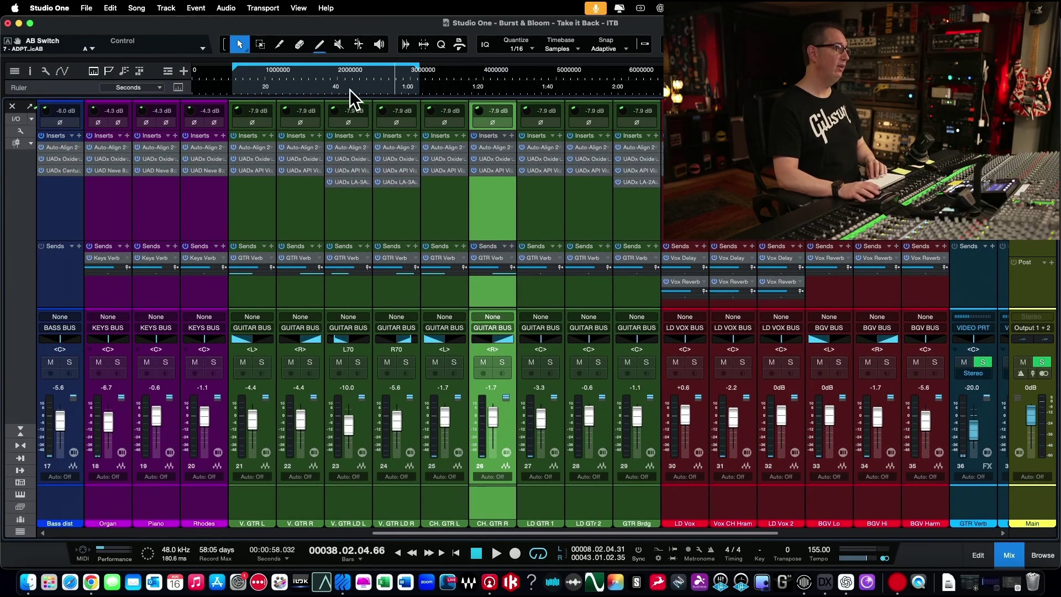
{"action": "left_click", "coordinate": [347, 71]}
{"action": "key", "text": "space"}
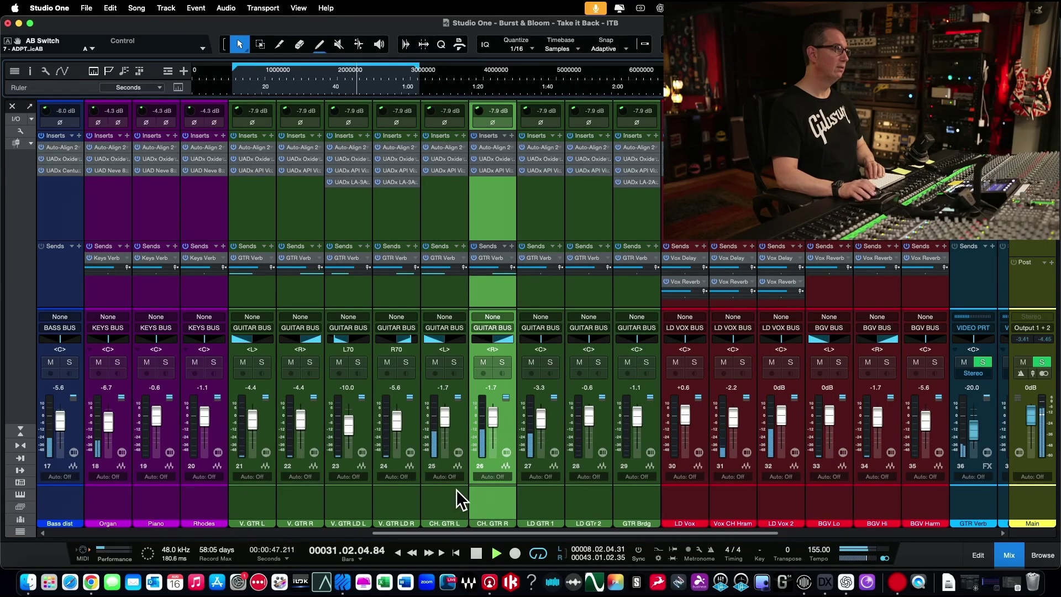
- Check the API Vision Channel Strip settings on CH. GTR L and LD GTR 1, closing each plug-in
{"action": "left_click", "coordinate": [437, 186]}
{"action": "double_click", "coordinate": [440, 171]}
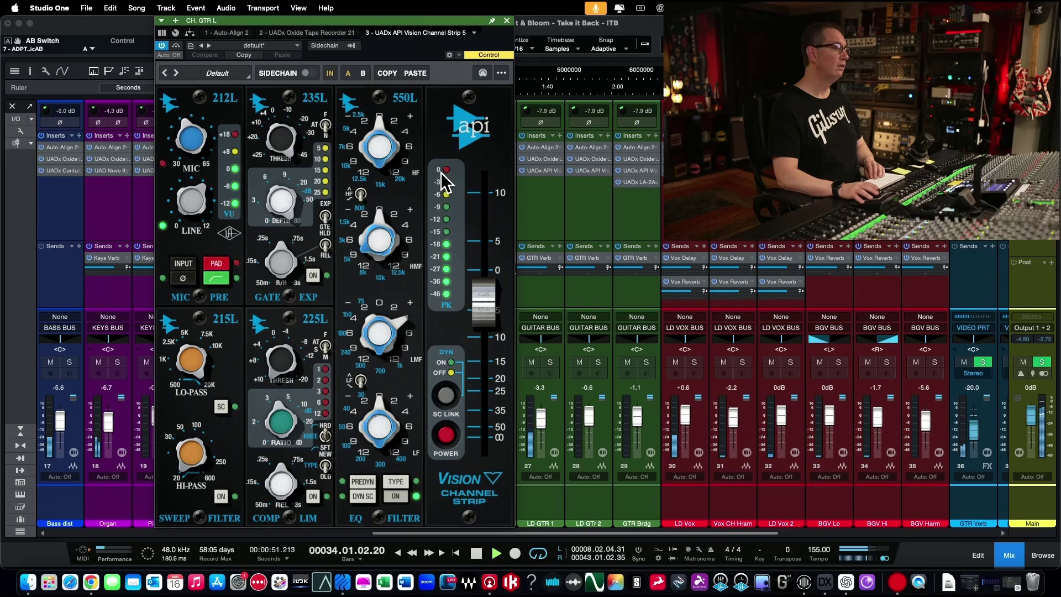
{"action": "left_click", "coordinate": [507, 20]}
{"action": "left_click", "coordinate": [529, 207]}
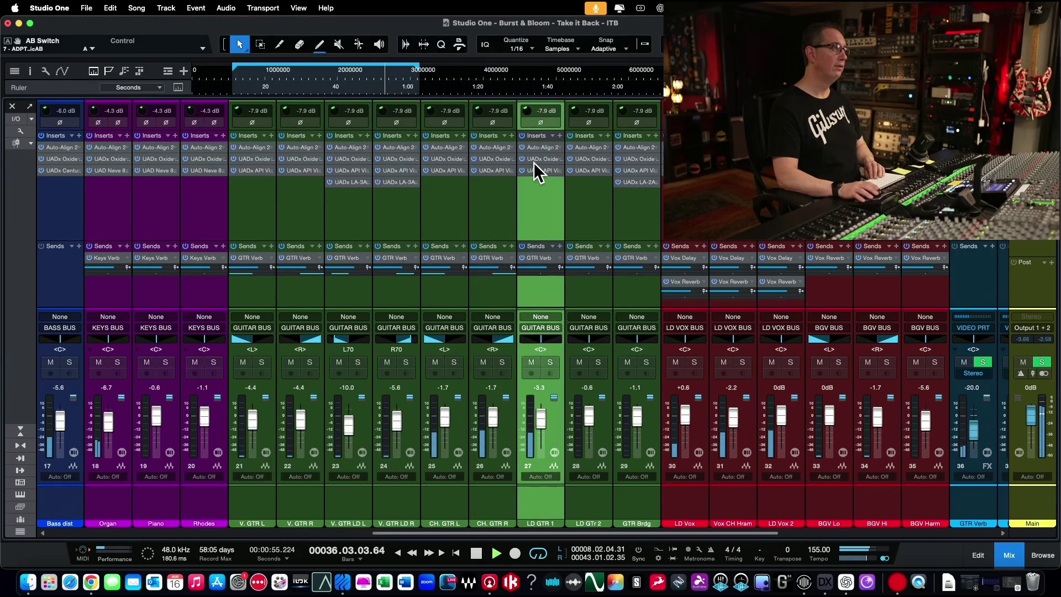
{"action": "double_click", "coordinate": [536, 170]}
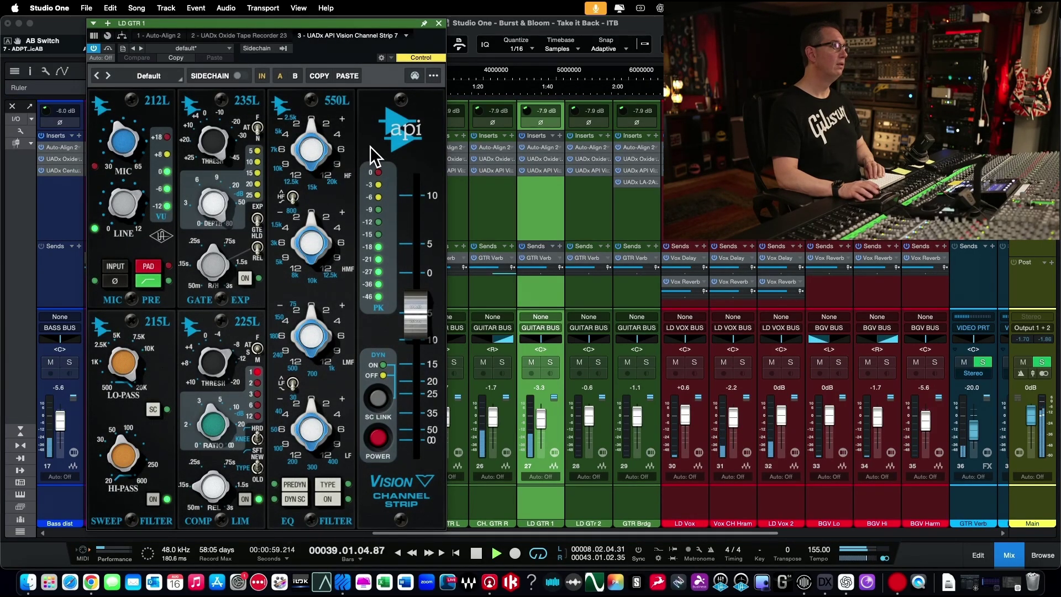
{"action": "left_click", "coordinate": [439, 23]}
{"action": "key", "text": "space"}
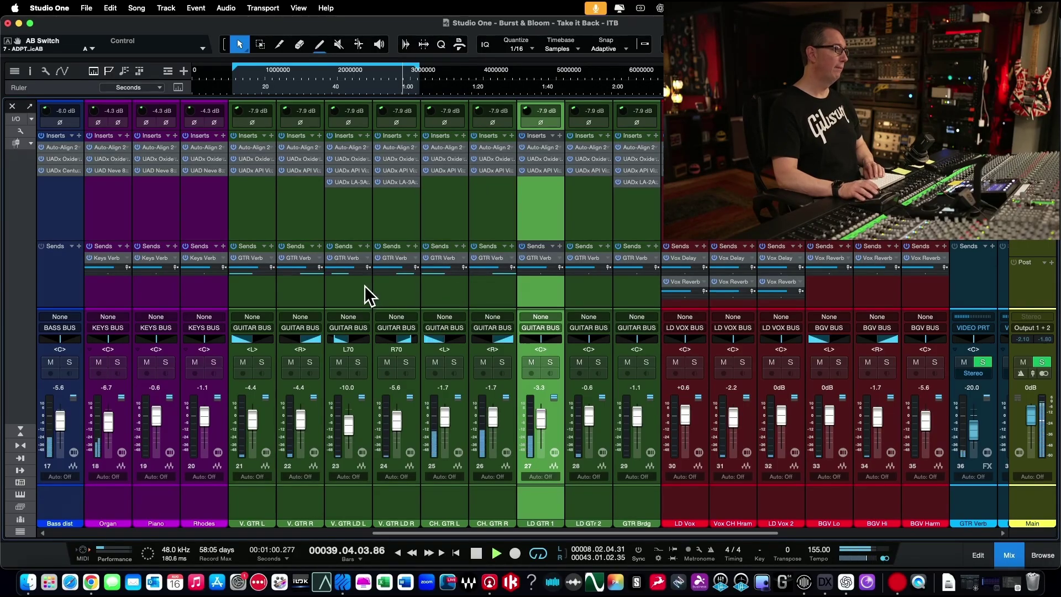
- Set the 550 HMF gain to 0 dB in V. GTR L's API Vision Channel Strip, stop playback and close the plug-in
{"action": "left_click", "coordinate": [243, 203]}
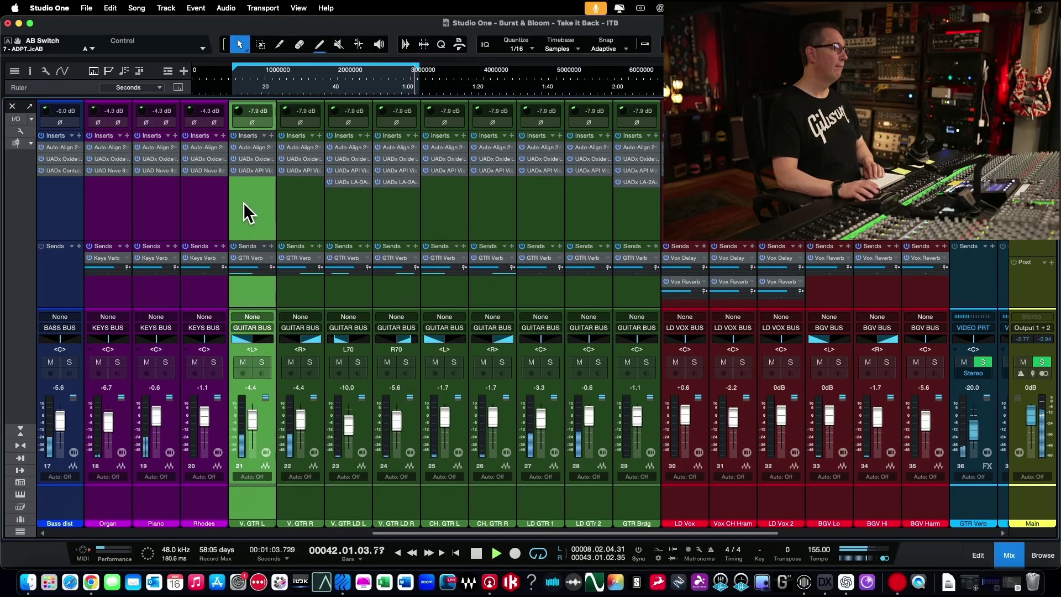
{"action": "left_click", "coordinate": [247, 171]}
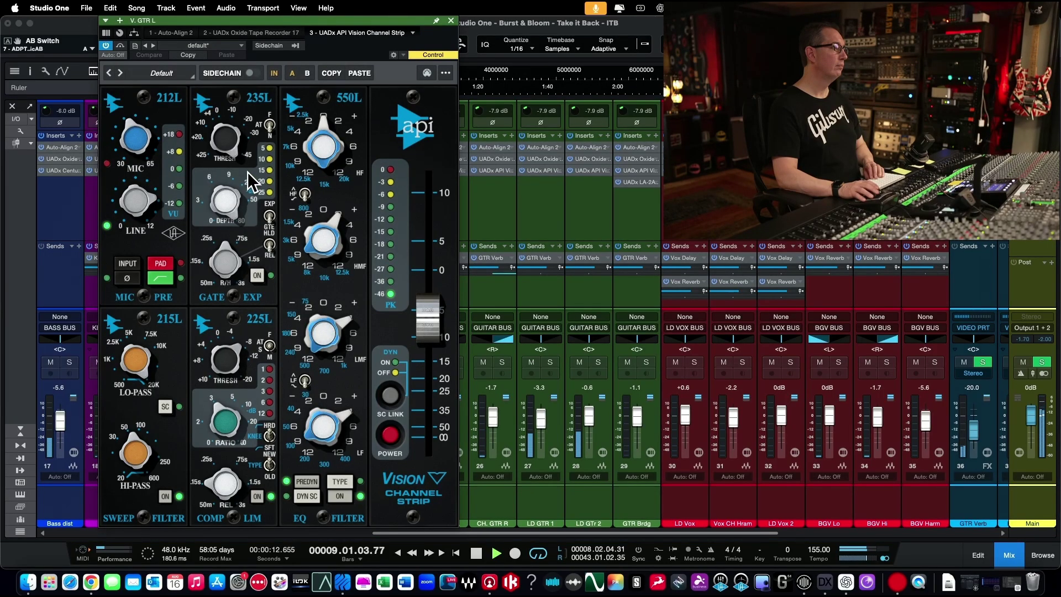
{"action": "key", "text": "space"}
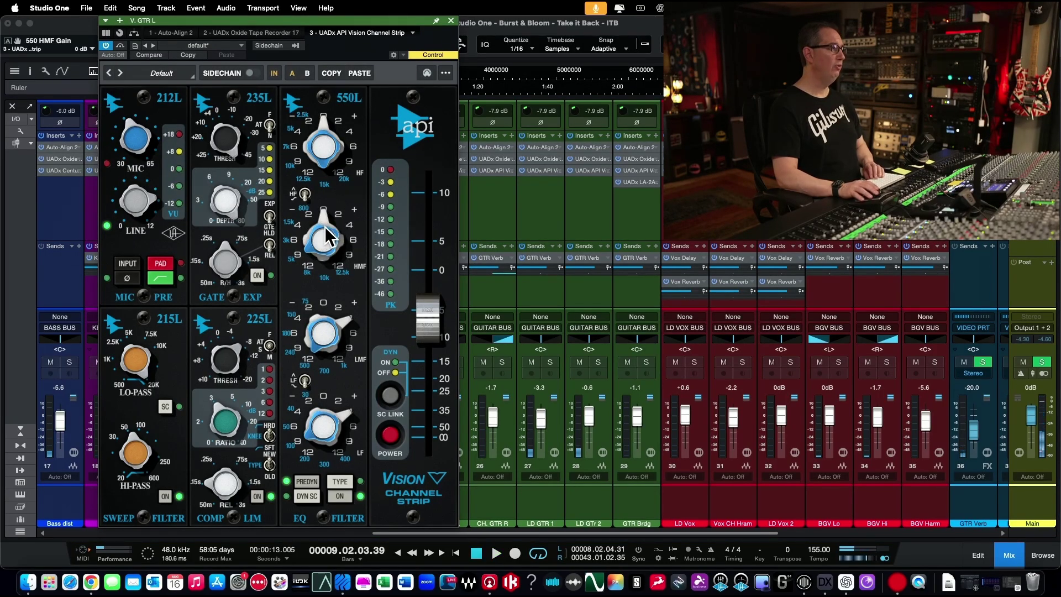
{"action": "left_click", "coordinate": [451, 20]}
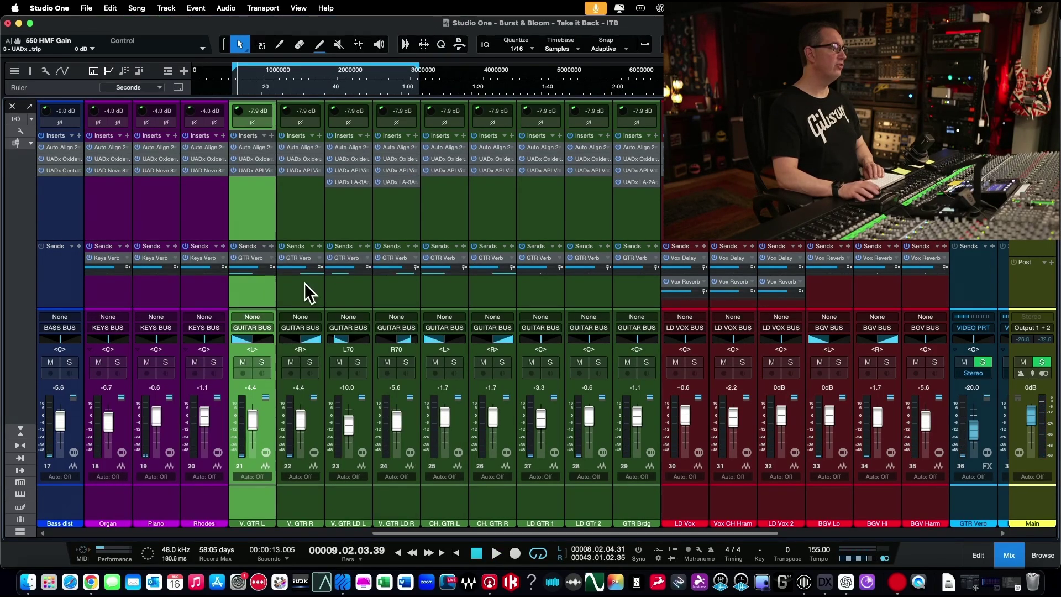
- Set the 550 HMF gain to 2 dB in V. GTR R's API Vision Channel Strip and close the plug-in
{"action": "left_click", "coordinate": [304, 210]}
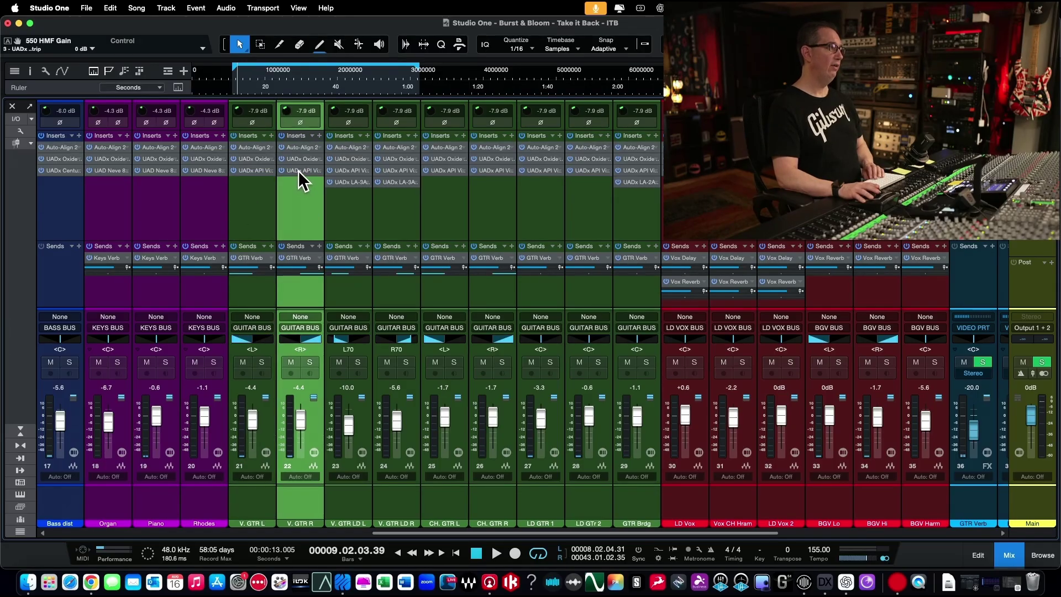
{"action": "left_click", "coordinate": [298, 170]}
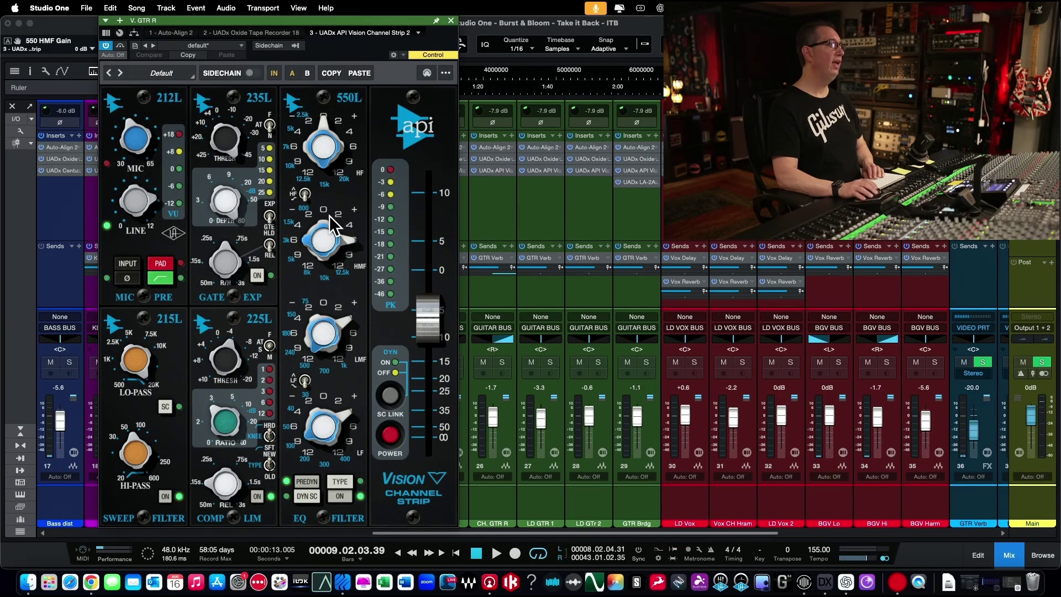
{"action": "scroll", "coordinate": [349, 238], "scroll_direction": "up", "scroll_amount": 3}
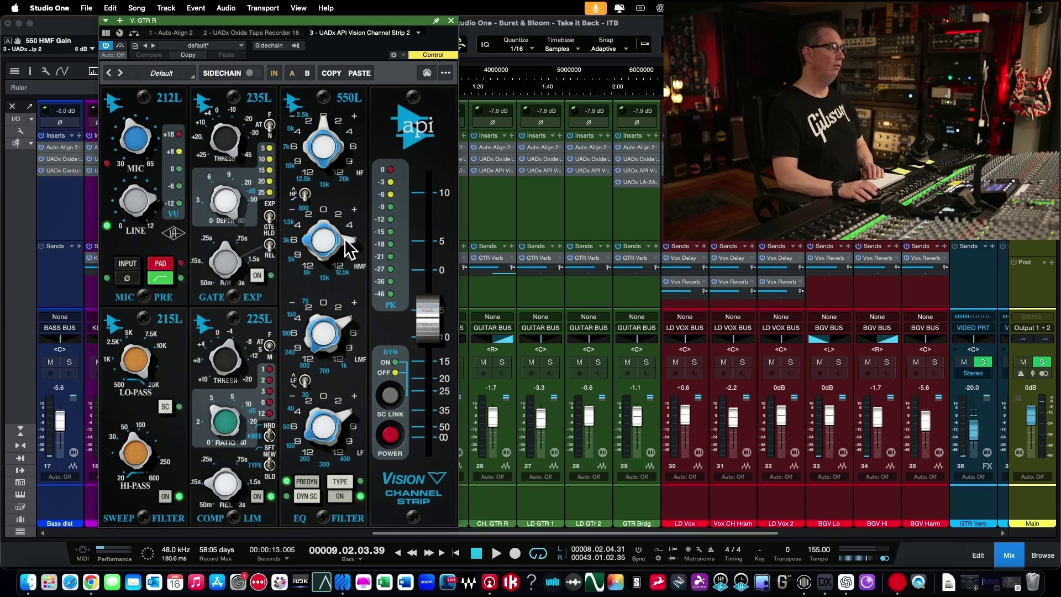
{"action": "scroll", "coordinate": [347, 247], "scroll_direction": "down", "scroll_amount": 1}
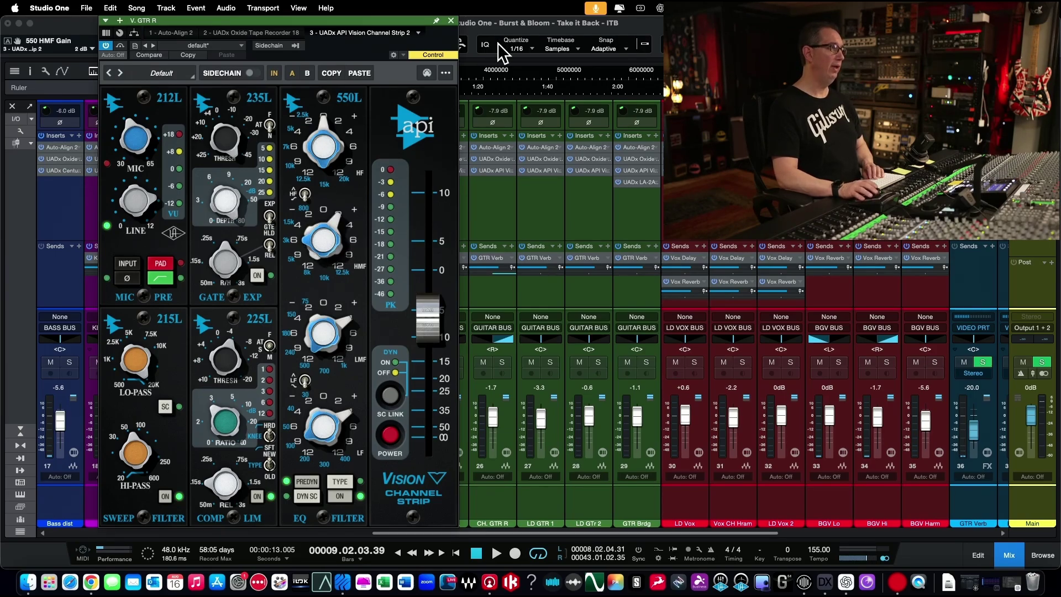
{"action": "left_click", "coordinate": [451, 20]}
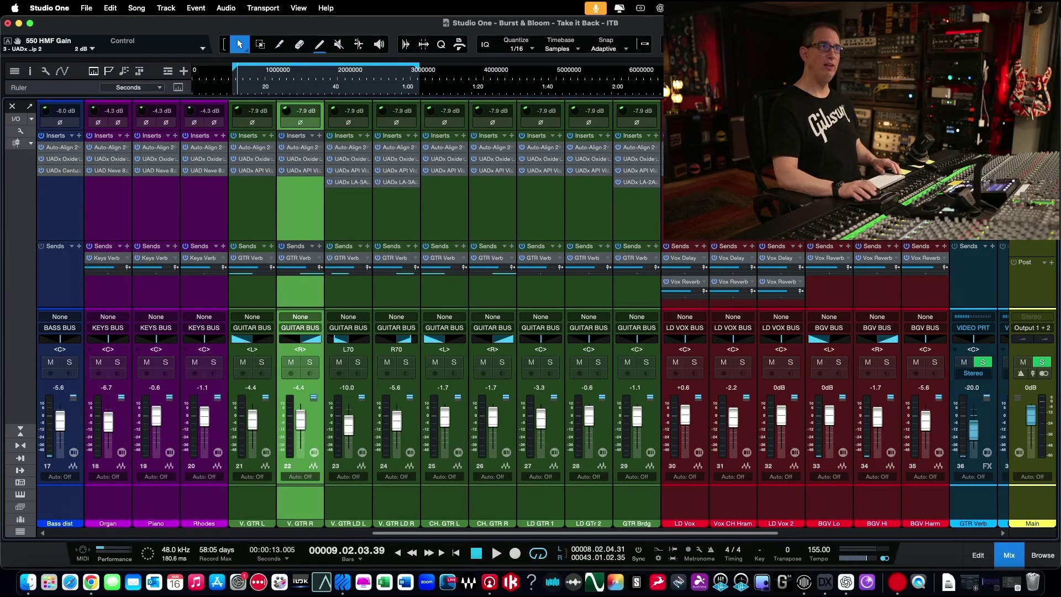
- Reopen MetricAB on VIDEO PRT and play from around bar 9, switching to the master and back to the mix
{"action": "scroll", "coordinate": [523, 315], "scroll_direction": "right", "scroll_amount": 10}
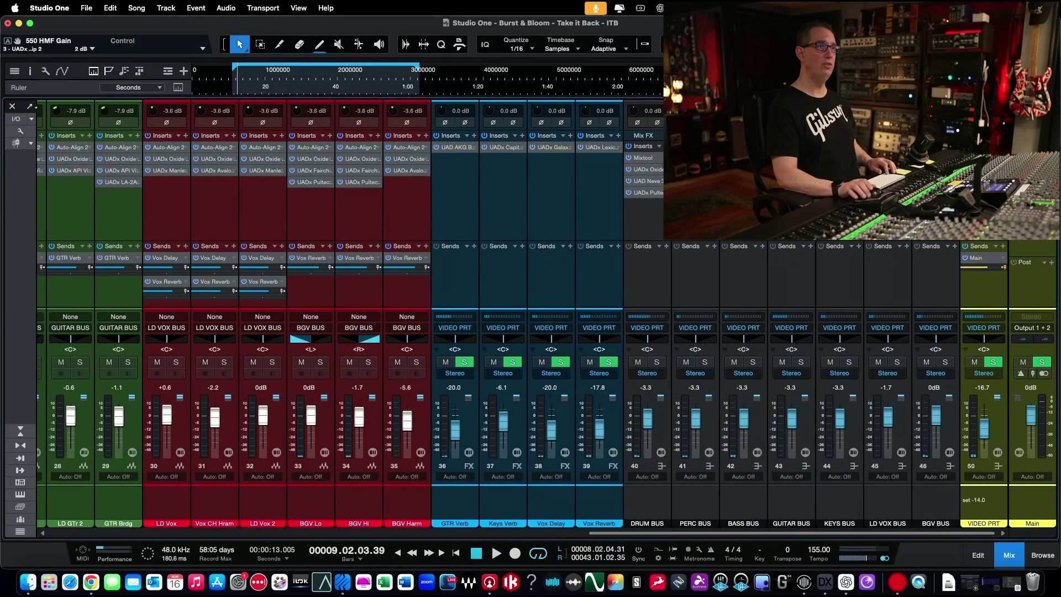
{"action": "left_click", "coordinate": [984, 221]}
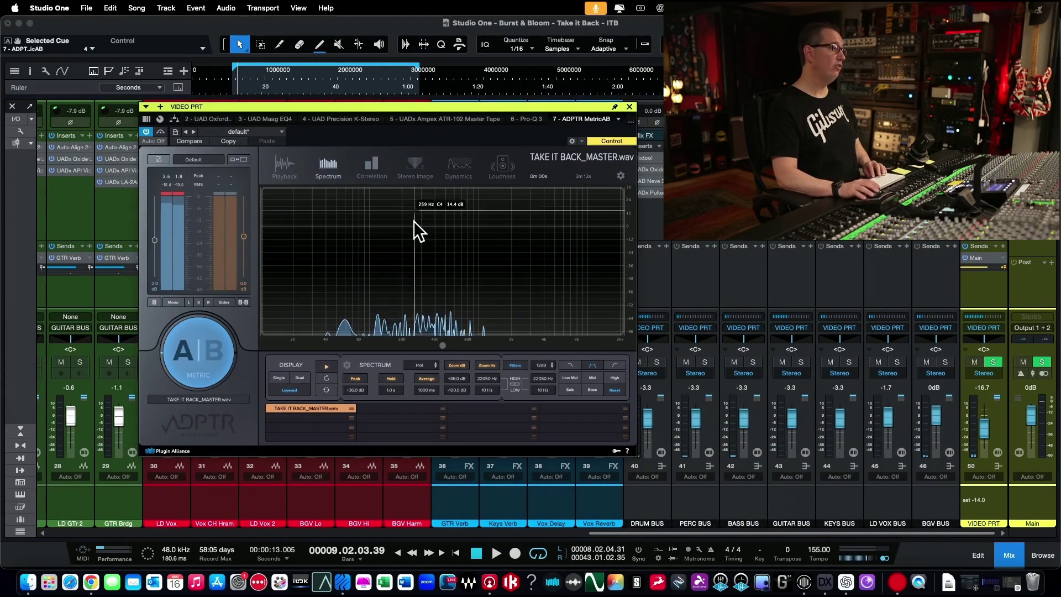
{"action": "left_click", "coordinate": [204, 354]}
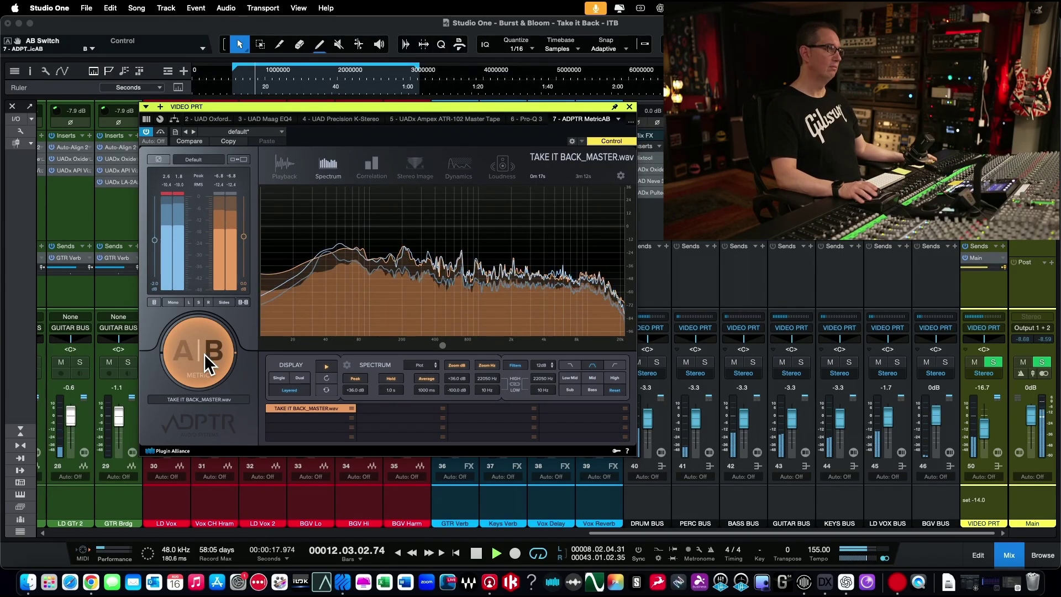
{"action": "left_click", "coordinate": [204, 354]}
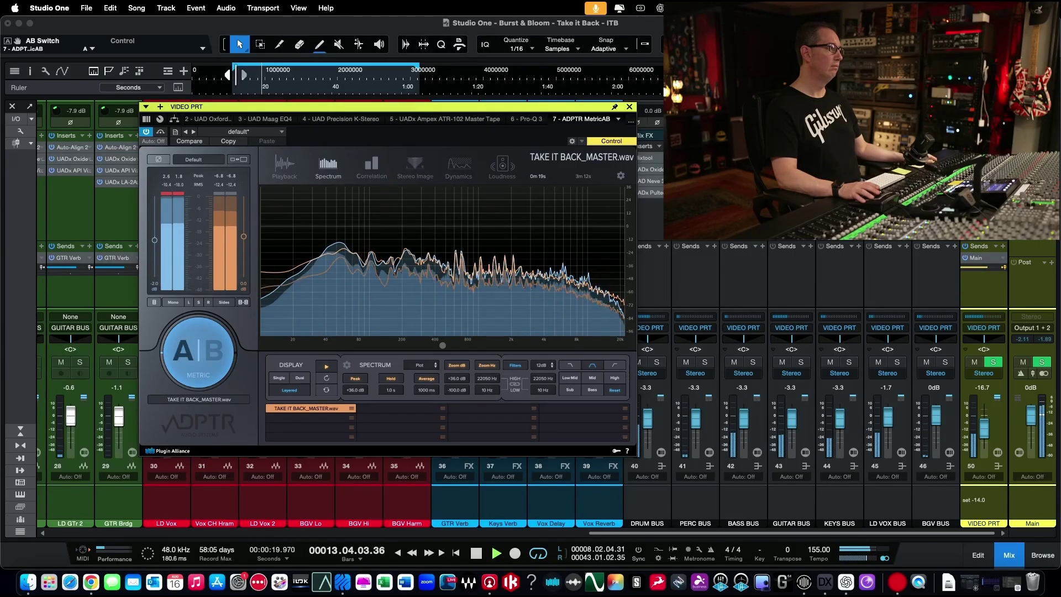
- Move playback back to an earlier bar, switch MetricAB to the master (B) and restart playback
{"action": "left_click", "coordinate": [243, 74]}
{"action": "left_click", "coordinate": [196, 340]}
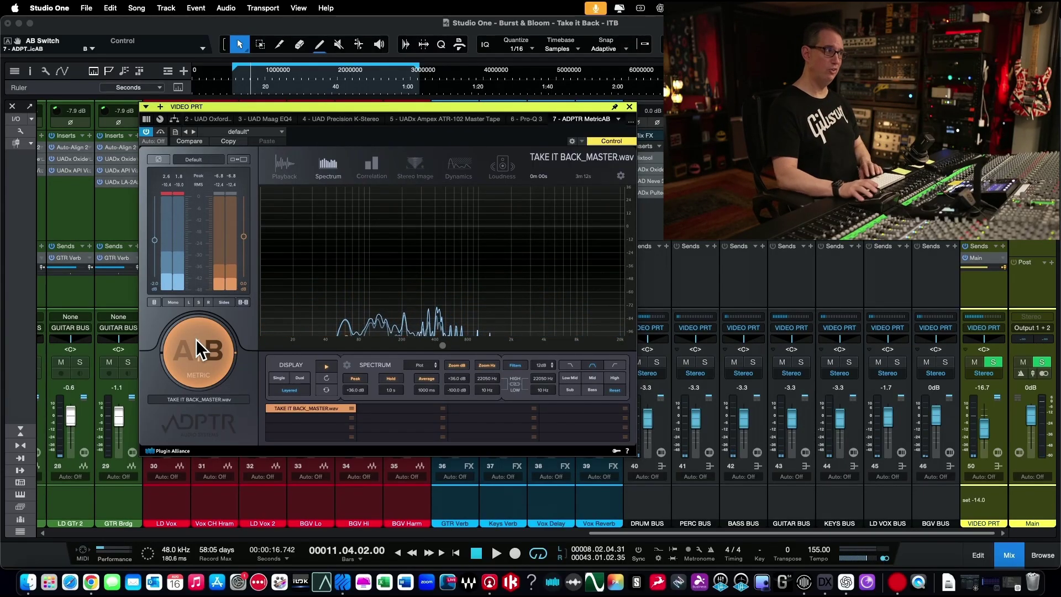
{"action": "key", "text": "space"}
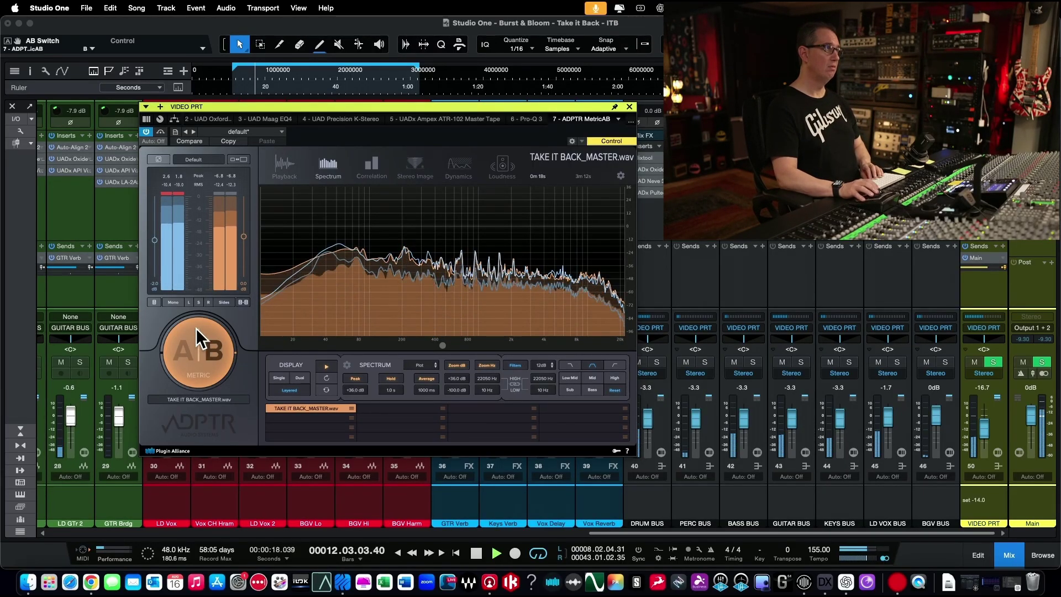
- Replay from around bar 7 and alternate MetricAB between mix and master, finishing on the mix (A)
{"action": "left_click", "coordinate": [225, 75]}
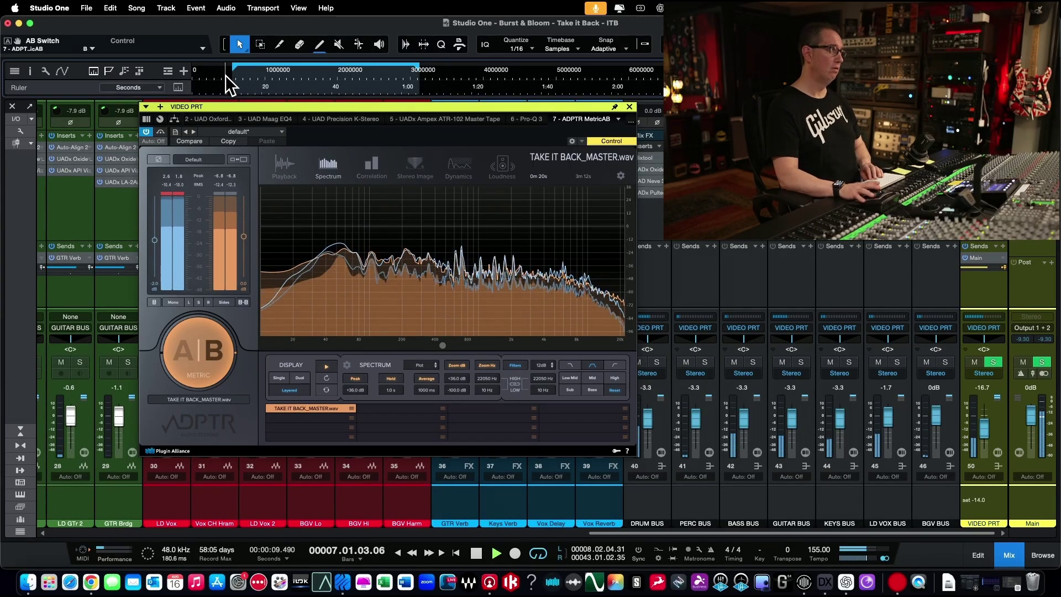
{"action": "left_click", "coordinate": [210, 369]}
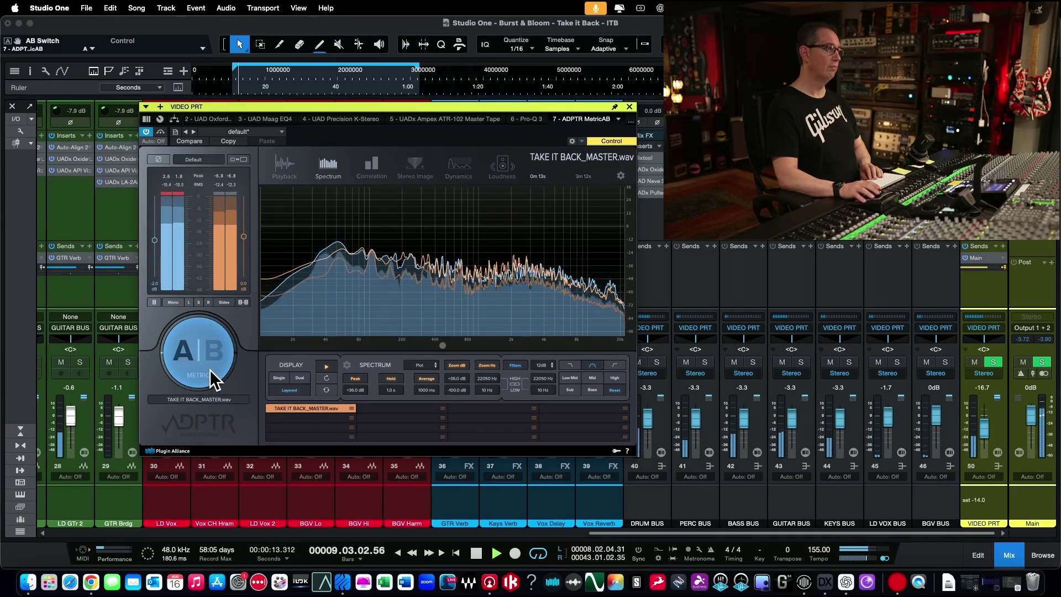
{"action": "left_click", "coordinate": [210, 369]}
{"action": "left_click", "coordinate": [210, 369]}
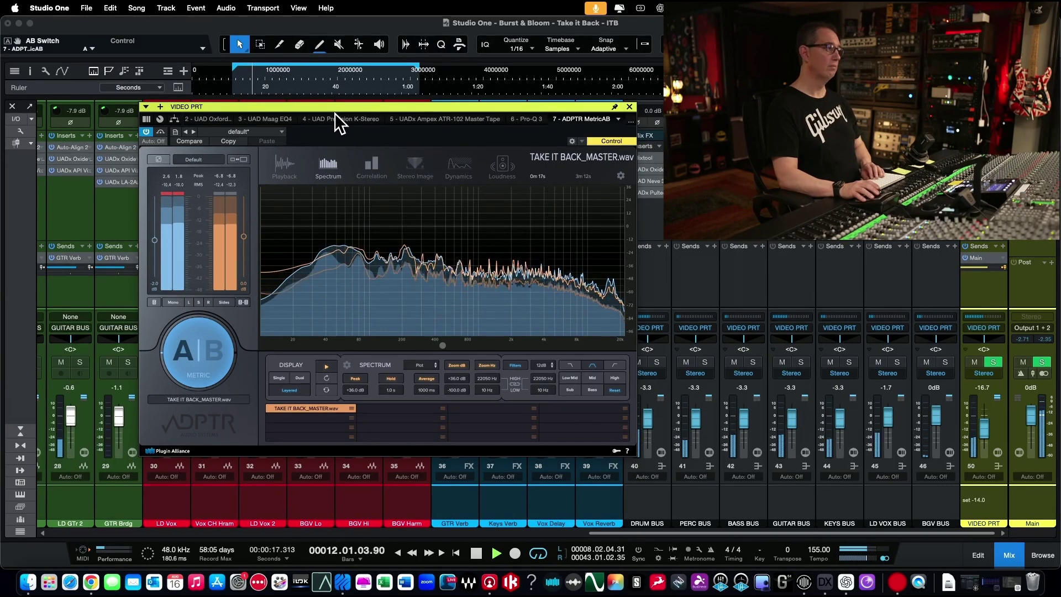
- Save the song, then compare the mix with the master once more in MetricAB and stop playback on A
{"action": "left_click_drag", "start_coordinate": [358, 103], "coordinate": [367, 103]}
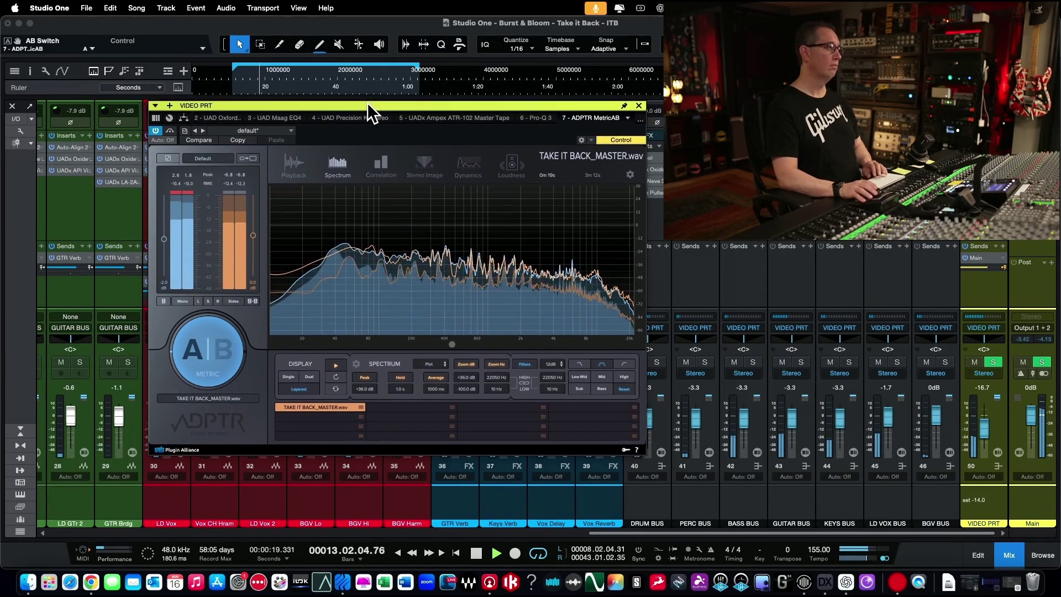
{"action": "key", "text": "super+s"}
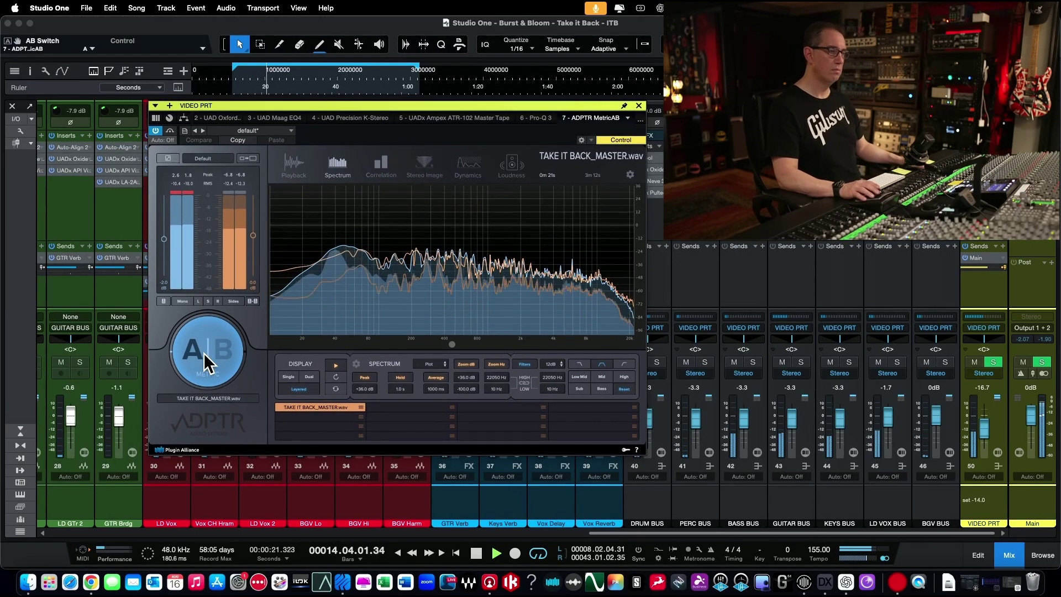
{"action": "left_click", "coordinate": [204, 354]}
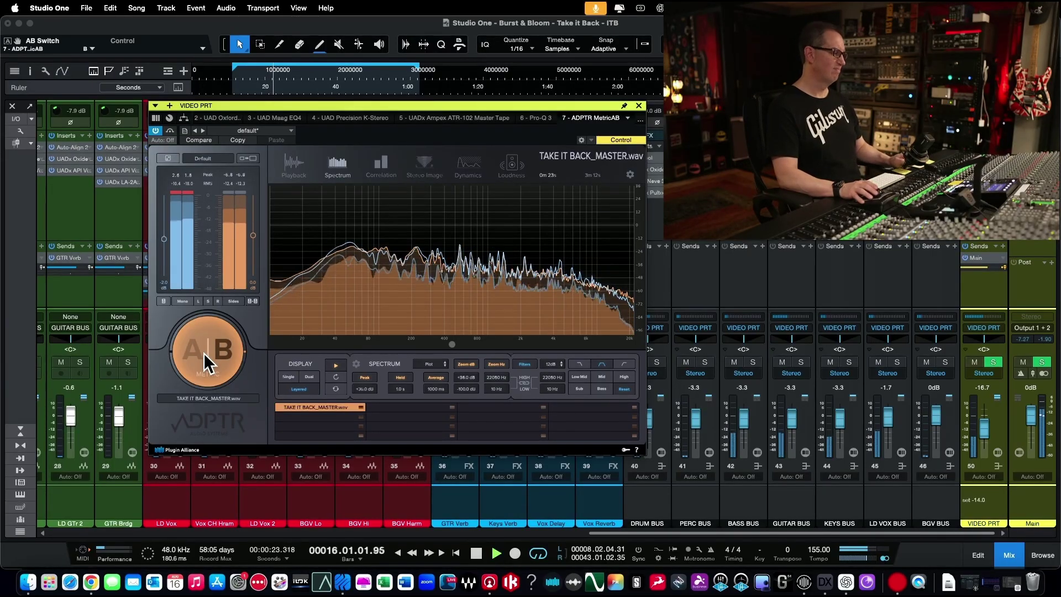
{"action": "left_click", "coordinate": [204, 354]}
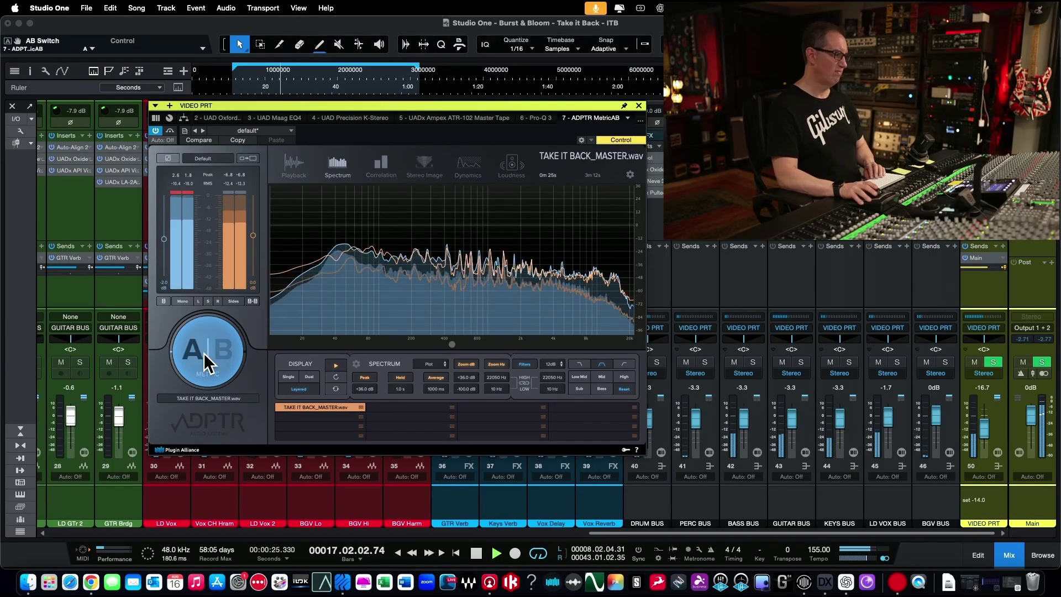
{"action": "key", "text": "space"}
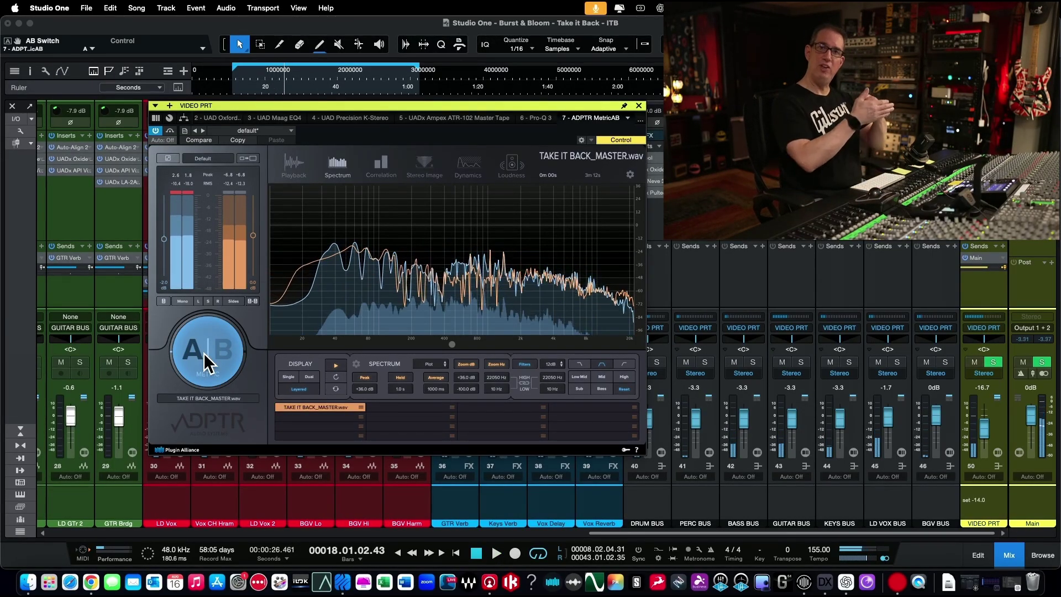
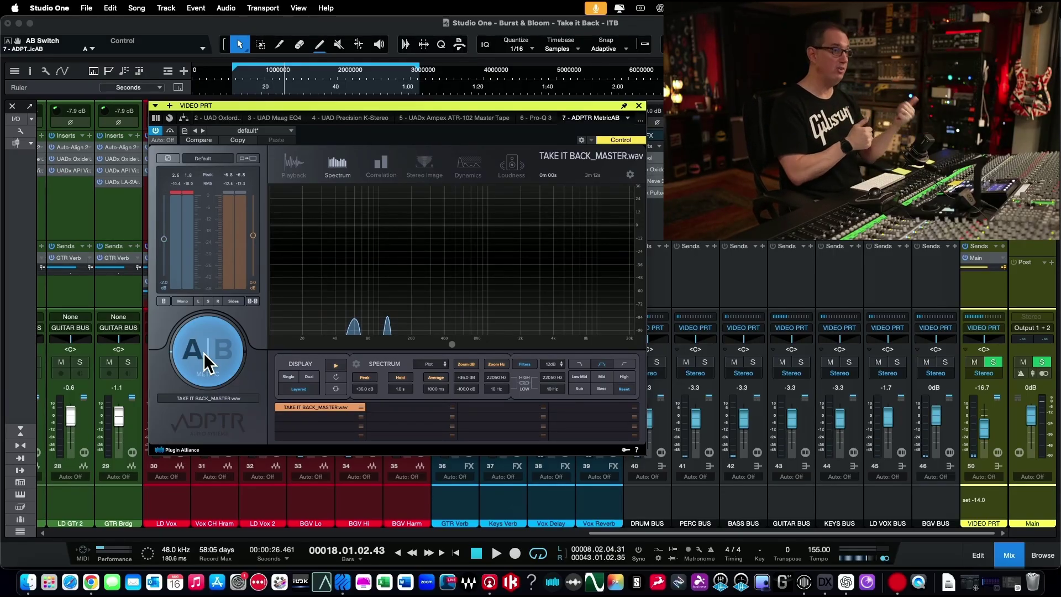
- Resume playback, reset MetricAB's mix peak meters, and switch to the master and back to the mix
{"action": "key", "text": "space"}
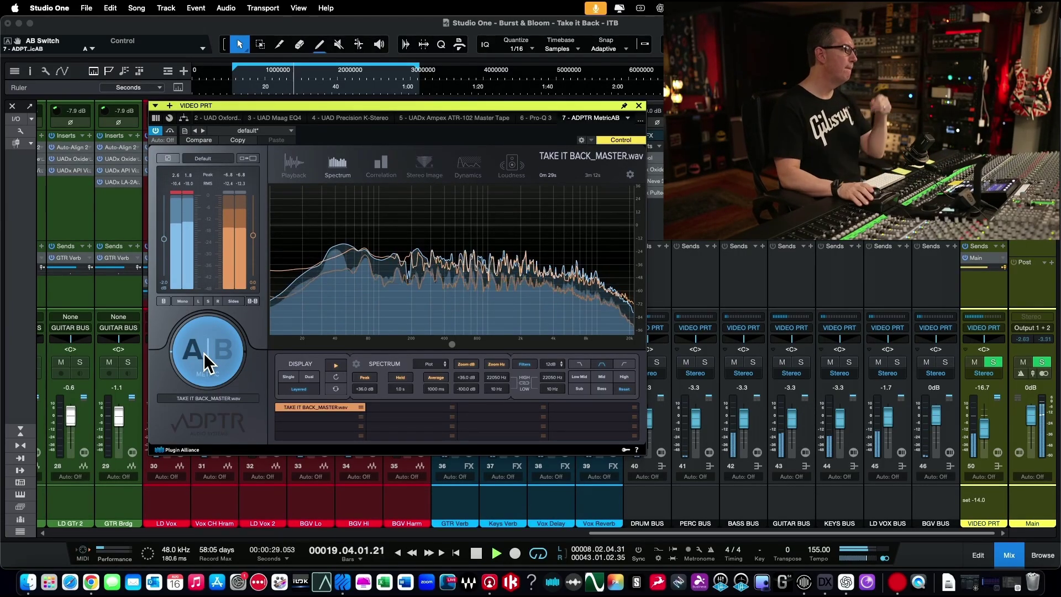
{"action": "left_click", "coordinate": [169, 192]}
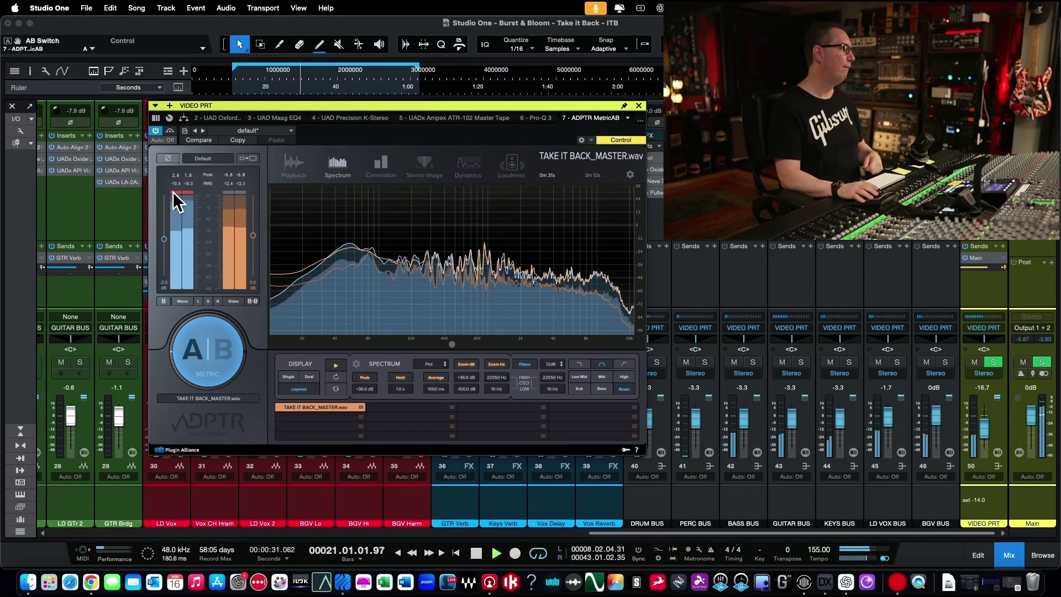
{"action": "left_click", "coordinate": [208, 355]}
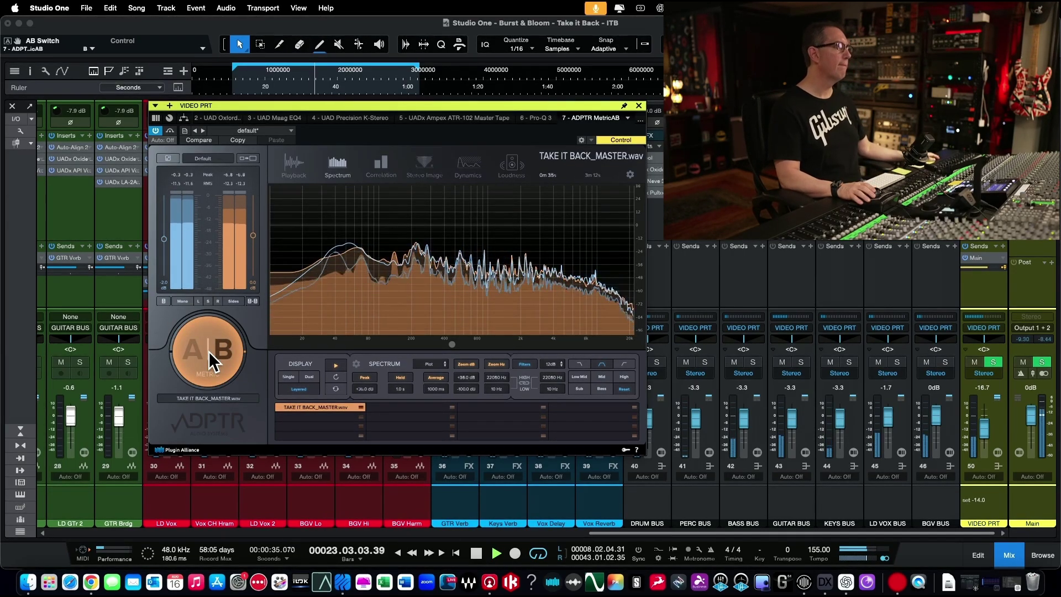
{"action": "left_click", "coordinate": [209, 354]}
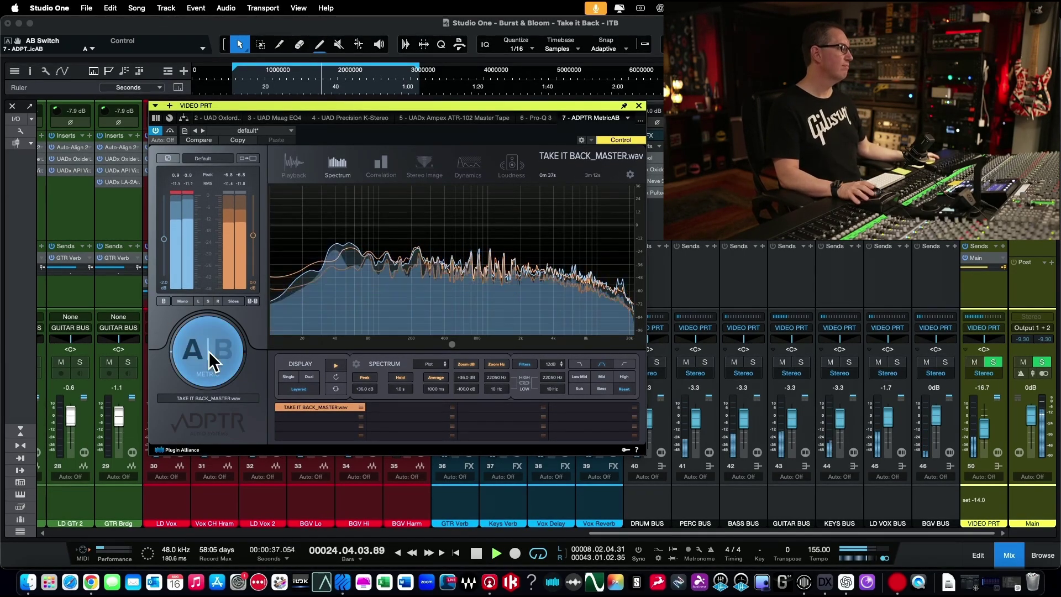
- Switch MetricAB to the master (B) and back to the mix (A), and close the plug-in window
{"action": "left_click", "coordinate": [209, 357]}
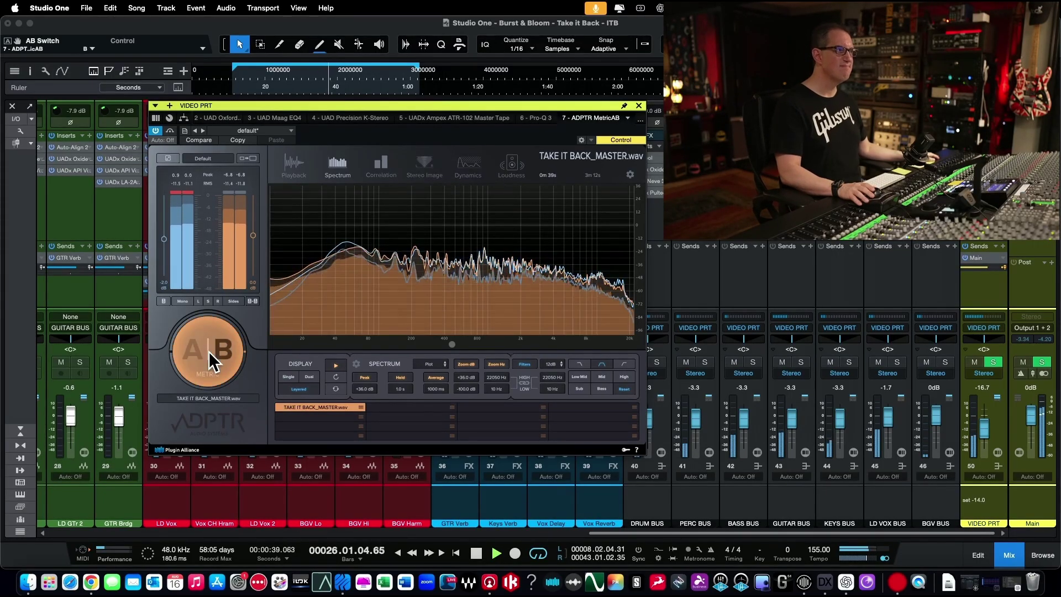
{"action": "left_click", "coordinate": [209, 357]}
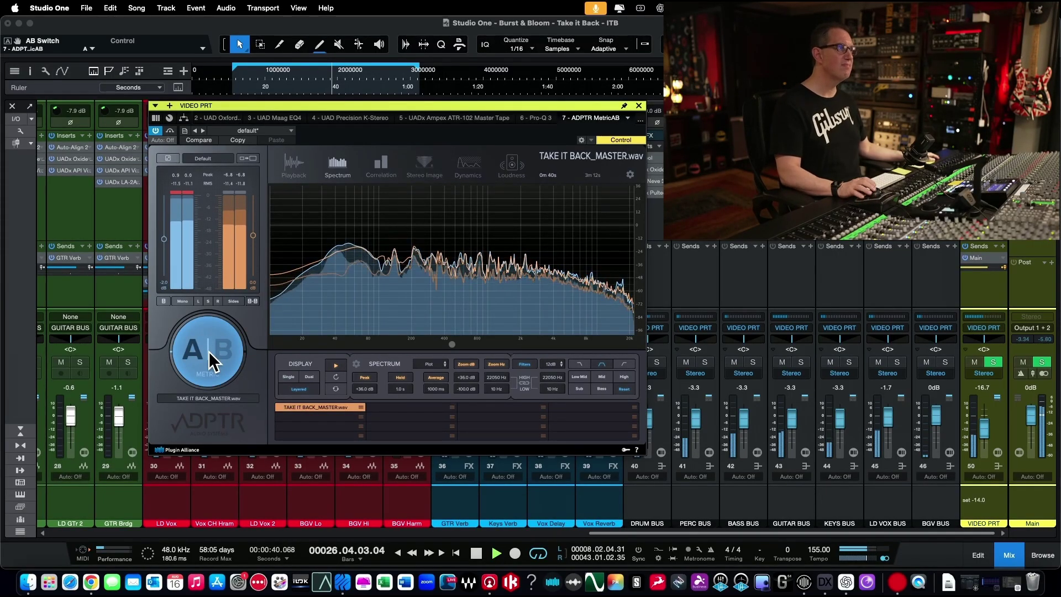
{"action": "left_click", "coordinate": [639, 106]}
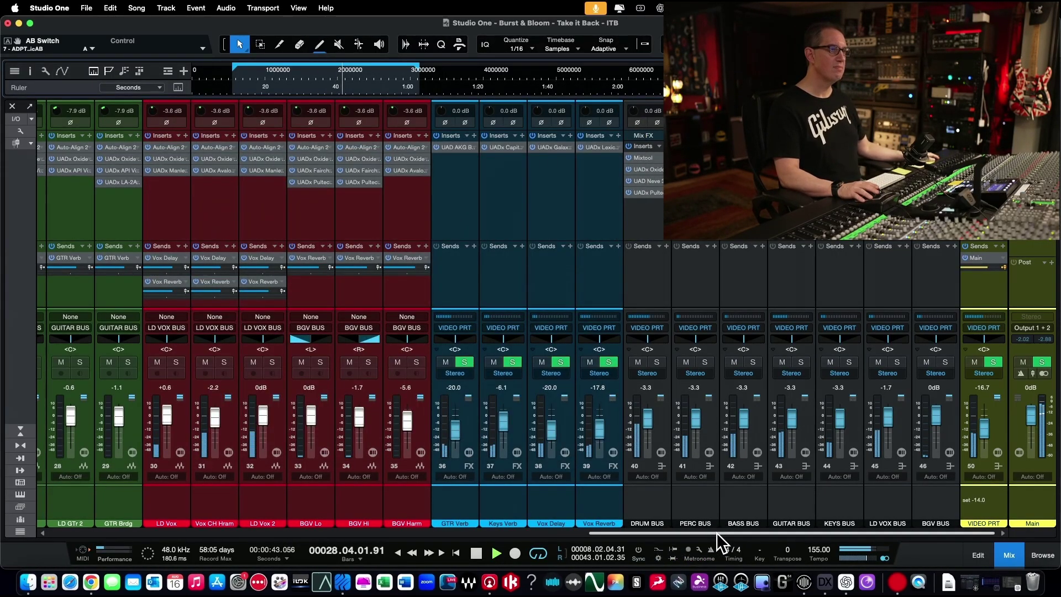
- Open the Pro-Q 3 insert on the VIDEO PRT bus and audition it by bypassing and re-enabling it during playback
{"action": "mouse_move", "coordinate": [707, 531]}
{"action": "left_mouse_down"}
{"action": "mouse_move", "coordinate": [589, 537]}
{"action": "mouse_move", "coordinate": [708, 532]}
{"action": "left_mouse_up"}
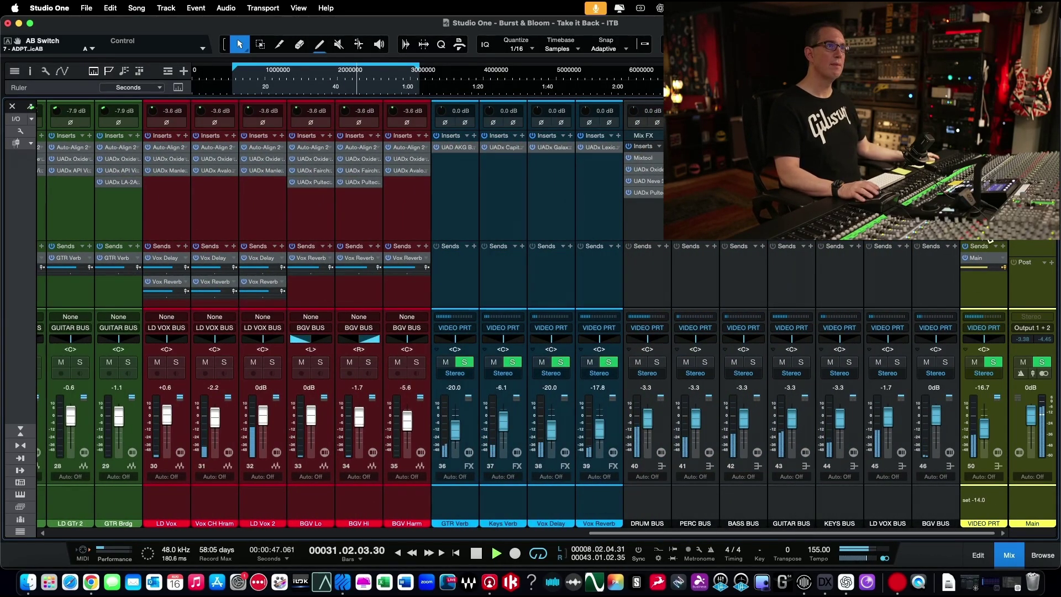
{"action": "double_click", "coordinate": [981, 216]}
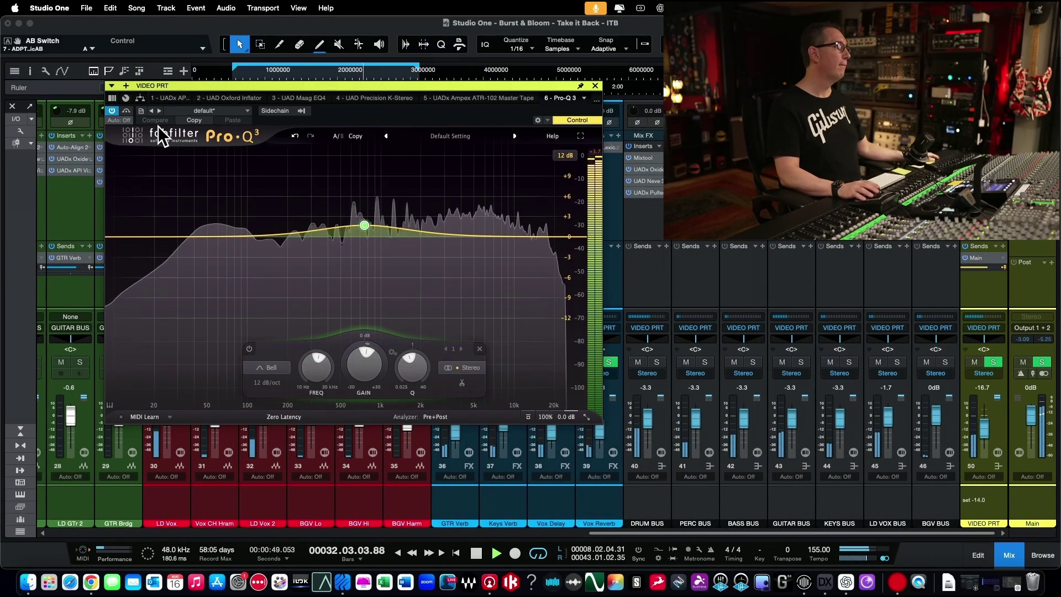
{"action": "left_click", "coordinate": [125, 110]}
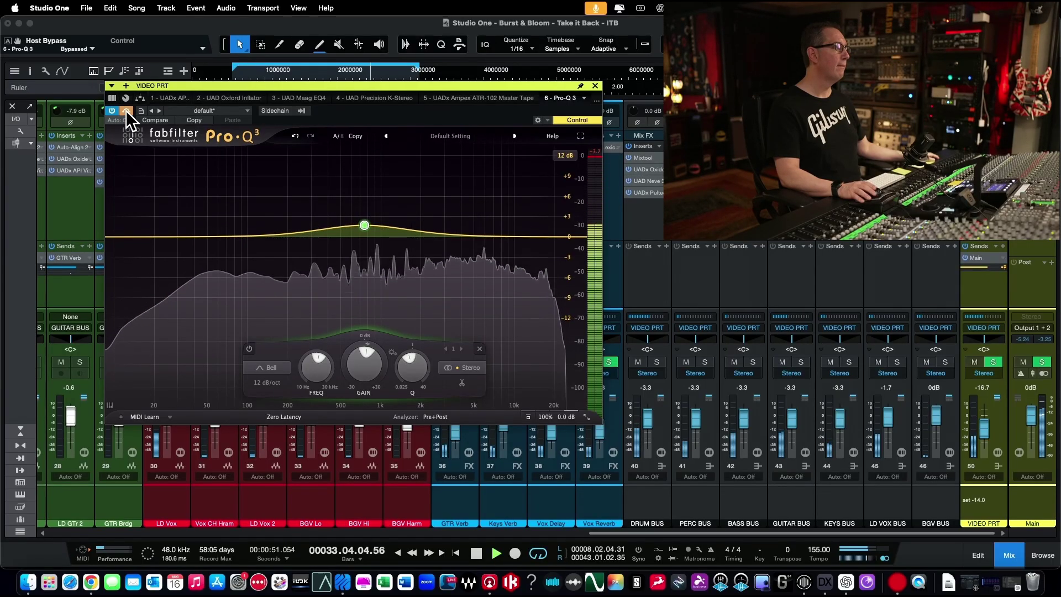
{"action": "left_click", "coordinate": [125, 111]}
- Raise the Pro-Q 3 bell band to about +2.33 dB at 742 Hz, compare it against bypass, and close the plug-in
{"action": "left_click_drag", "start_coordinate": [364, 225], "coordinate": [363, 224]}
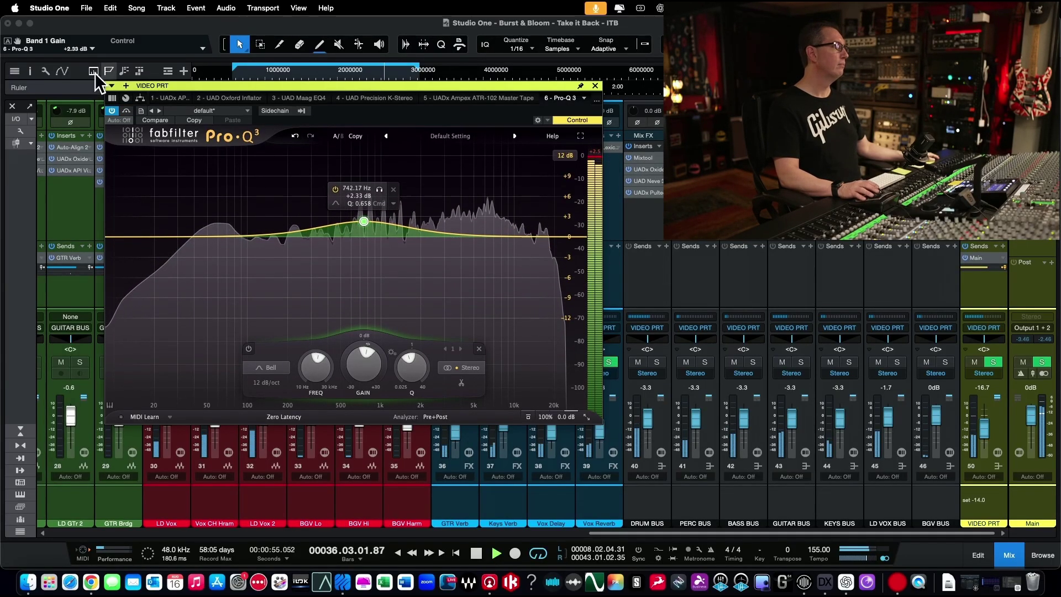
{"action": "left_click", "coordinate": [125, 111]}
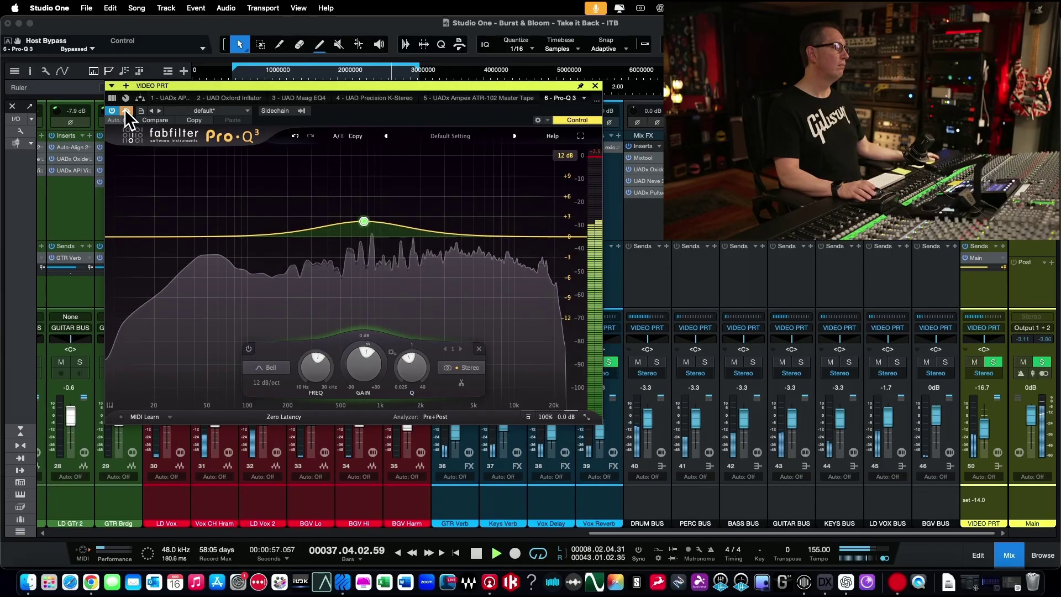
{"action": "left_click", "coordinate": [125, 111]}
{"action": "left_click", "coordinate": [595, 86]}
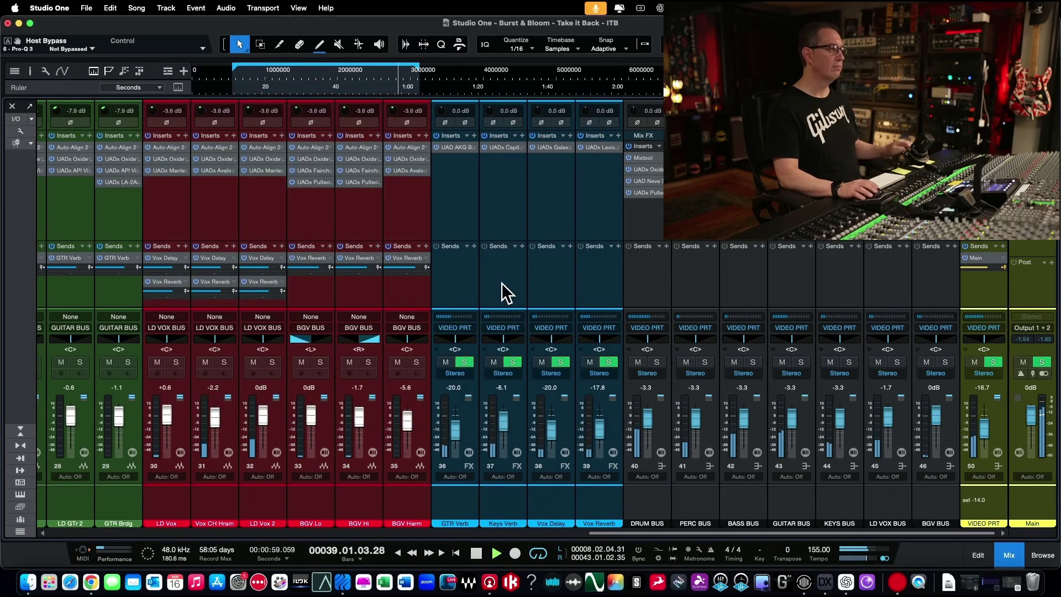